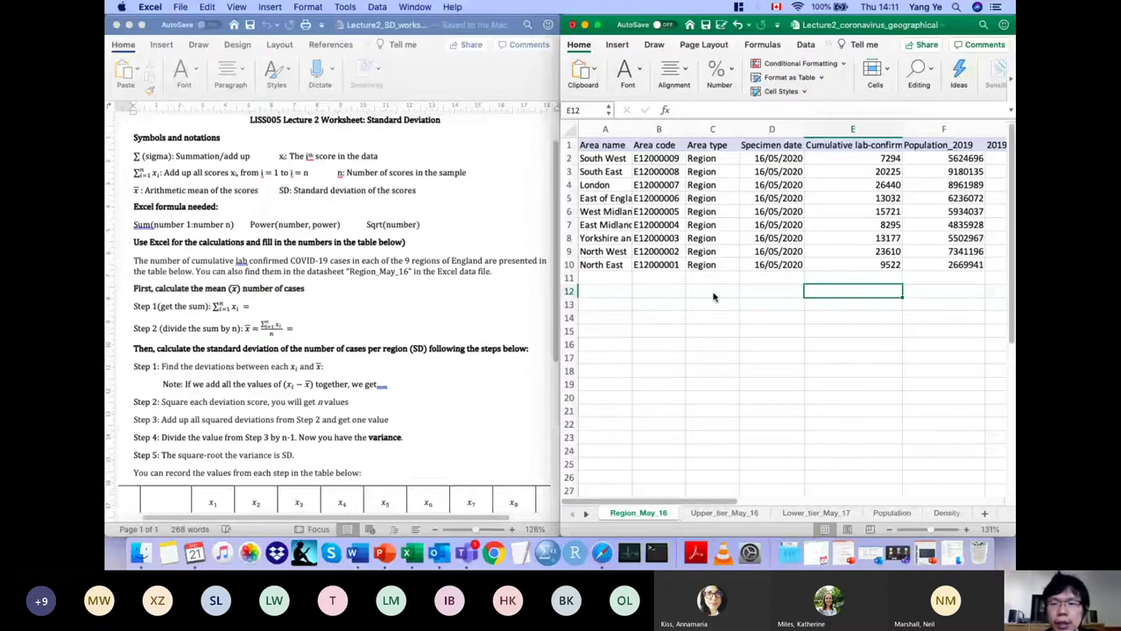
Step: Examine the cumulative lab-confirmed case values of the nine regions in E2:E10
click(847, 160)
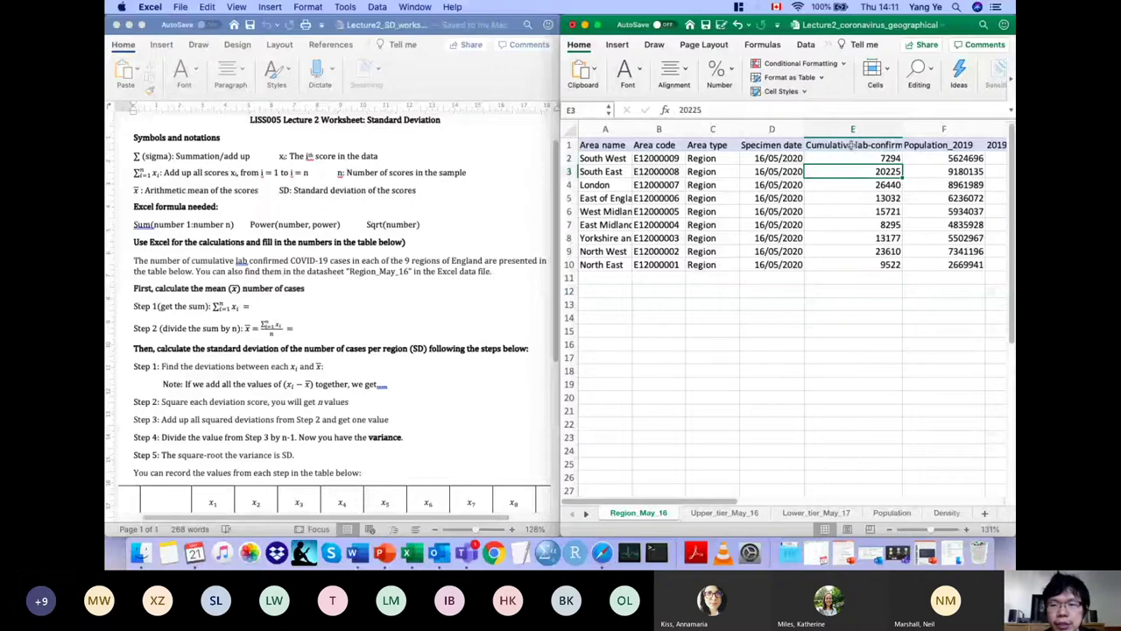
click(851, 146)
key(super+c)
key(Down)
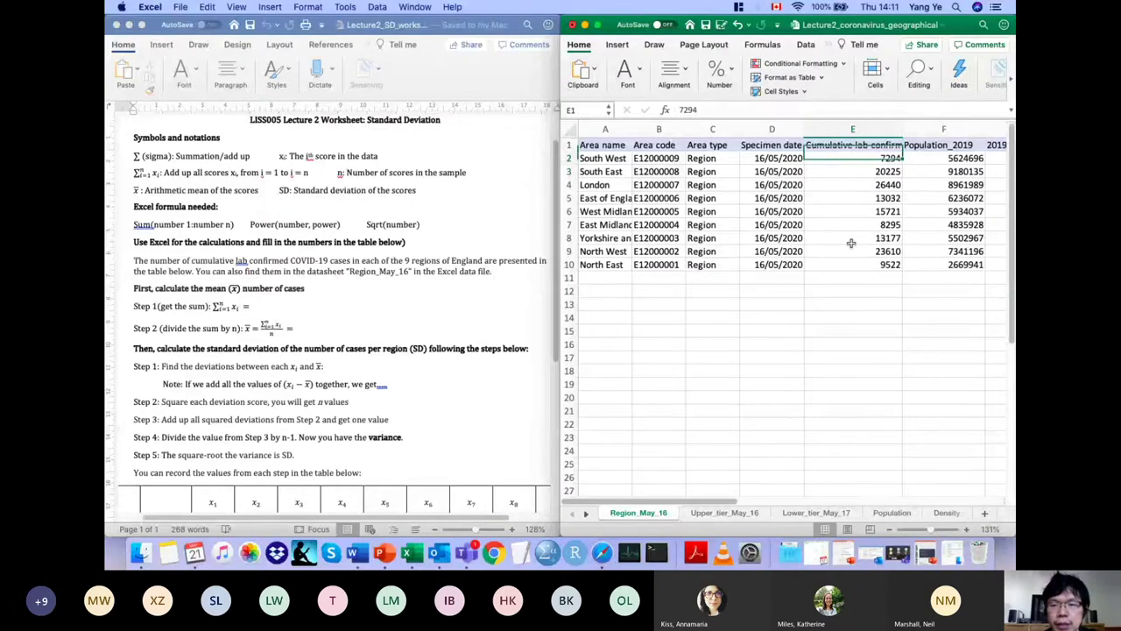
shift+click(856, 265)
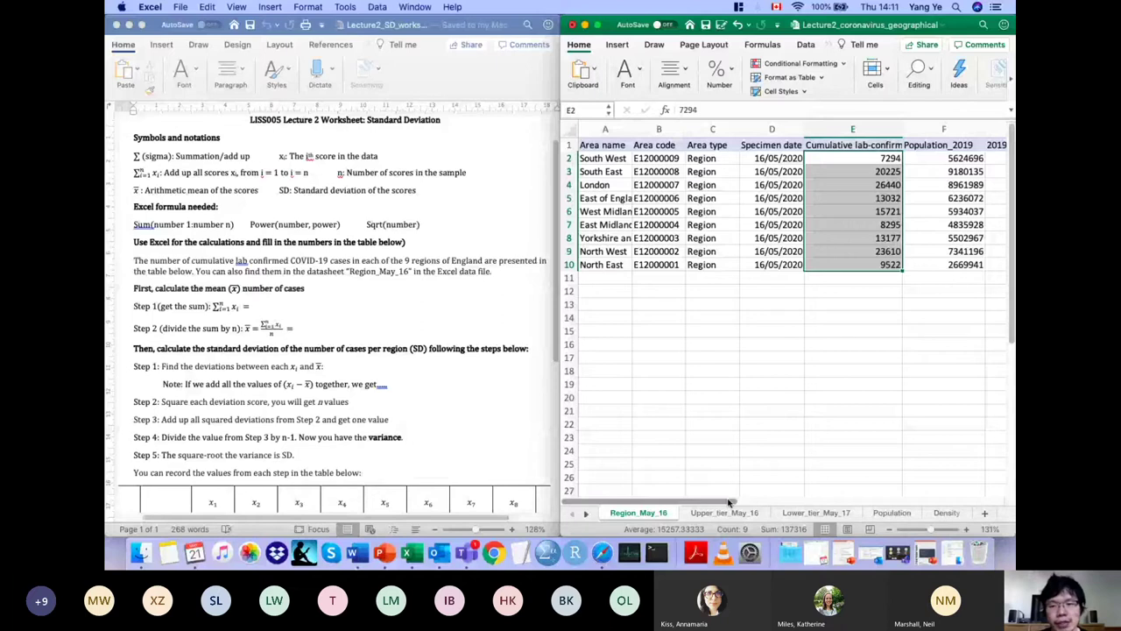
Step: Label cell D12 below the regional data as "Sum"
drag(728, 502, 793, 506)
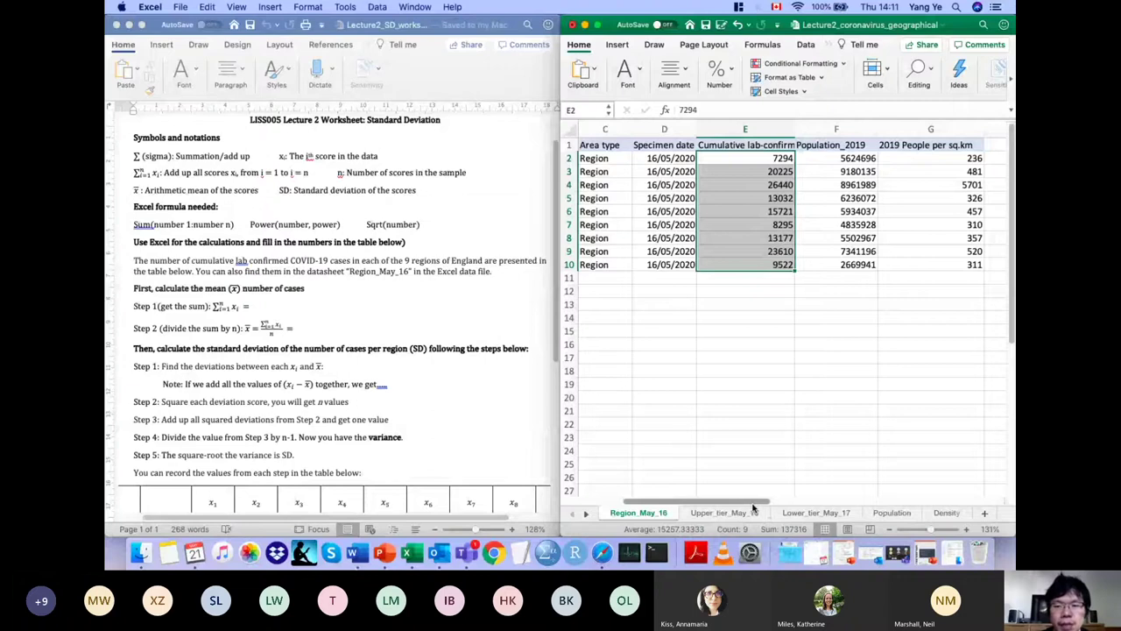
click(727, 277)
click(723, 294)
click(677, 287)
text(Sum)
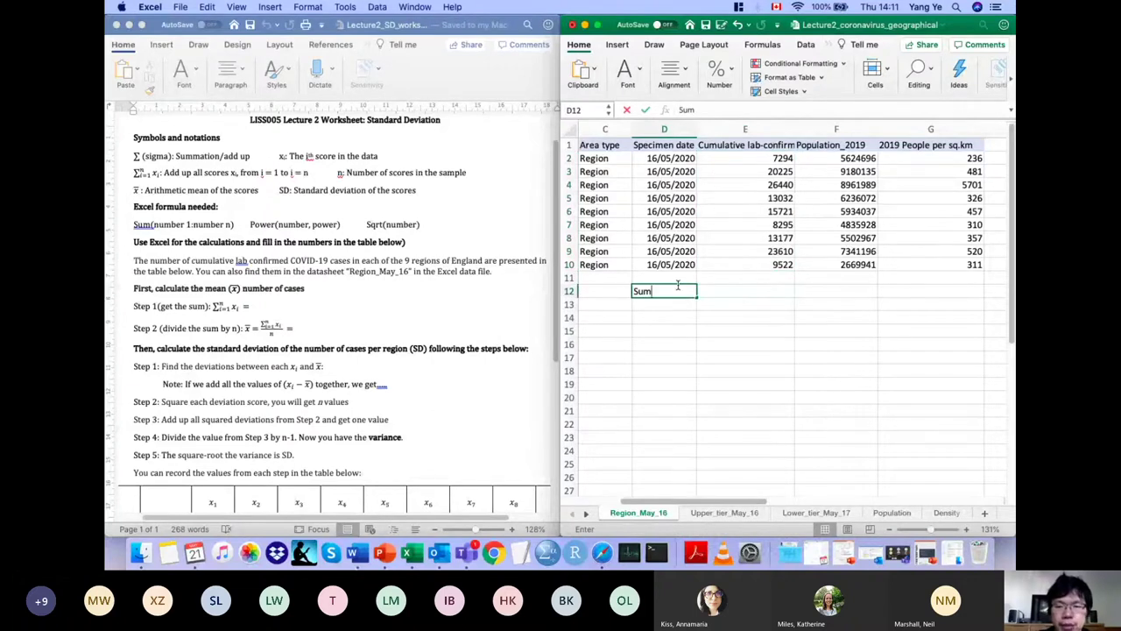
key(Tab)
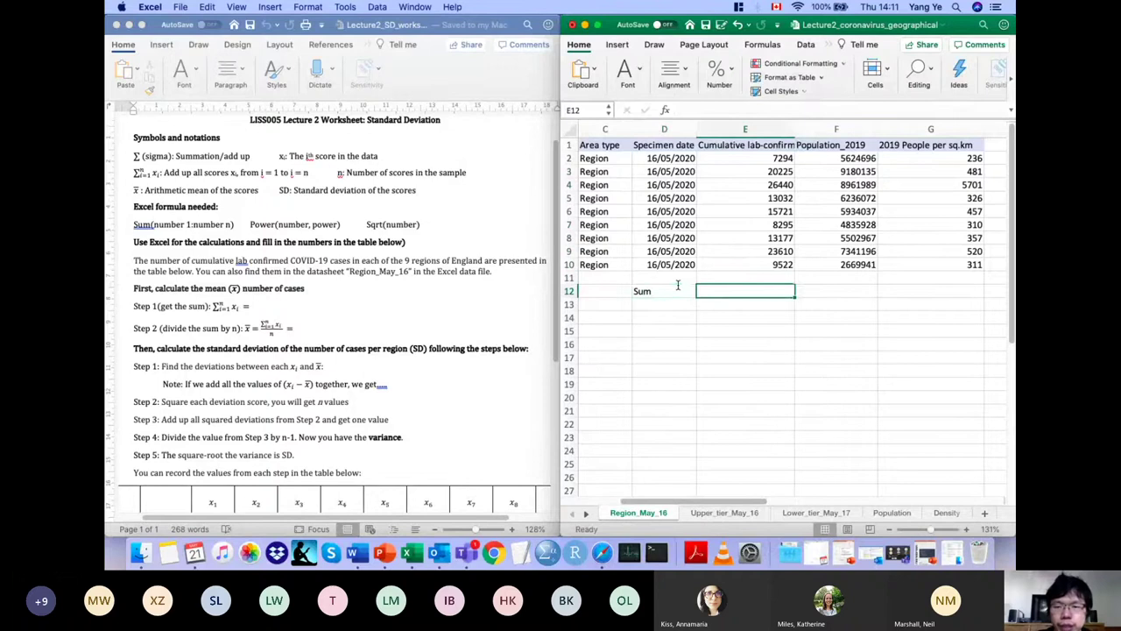
Step: Total the regional lab-confirmed cases in E12 with the formula =SUM(E2:E10)
click(722, 108)
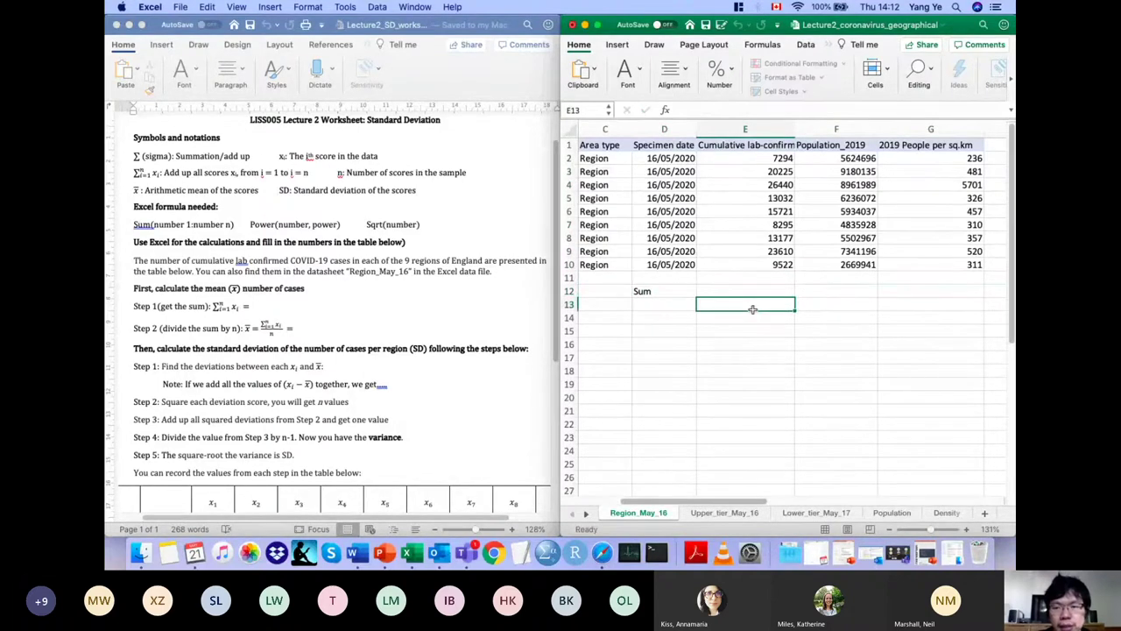
key(Escape)
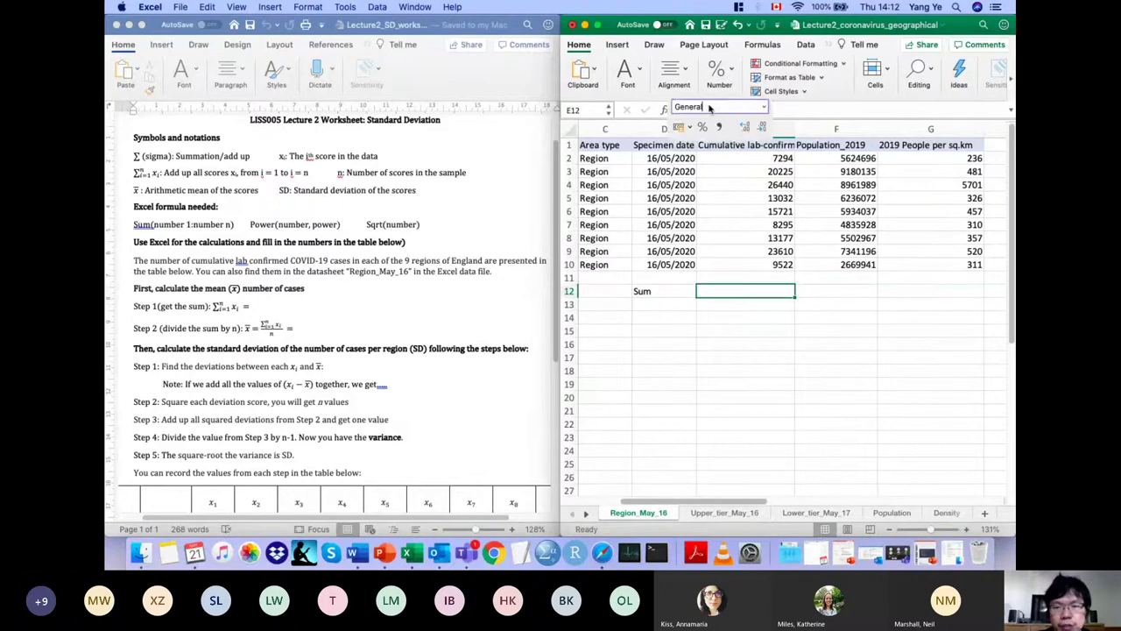
click(791, 111)
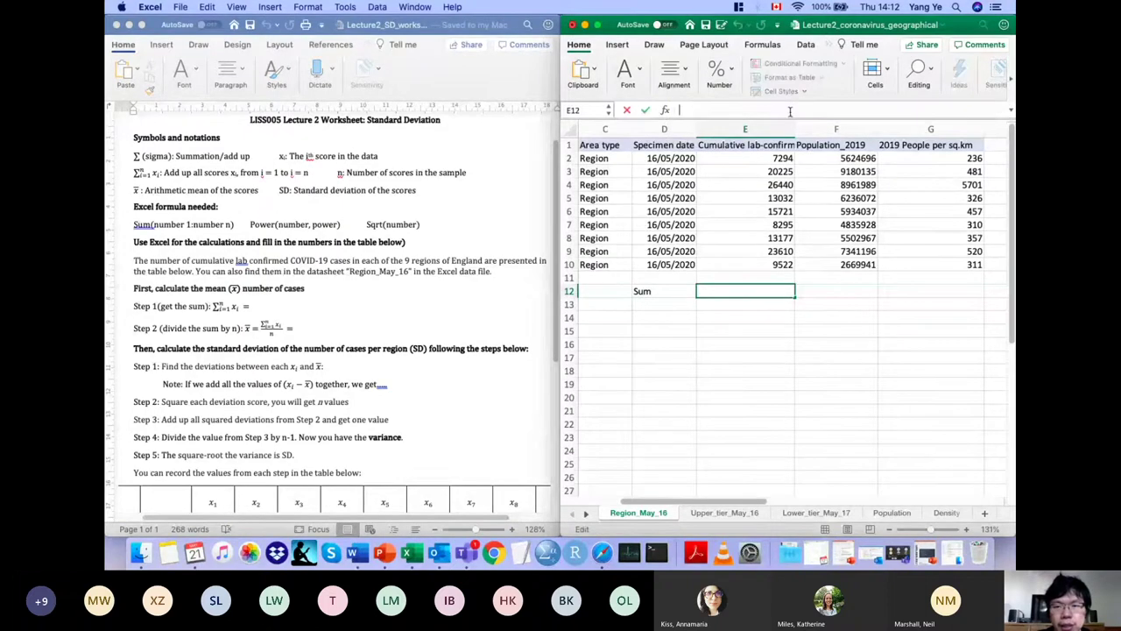
text(=SUM())
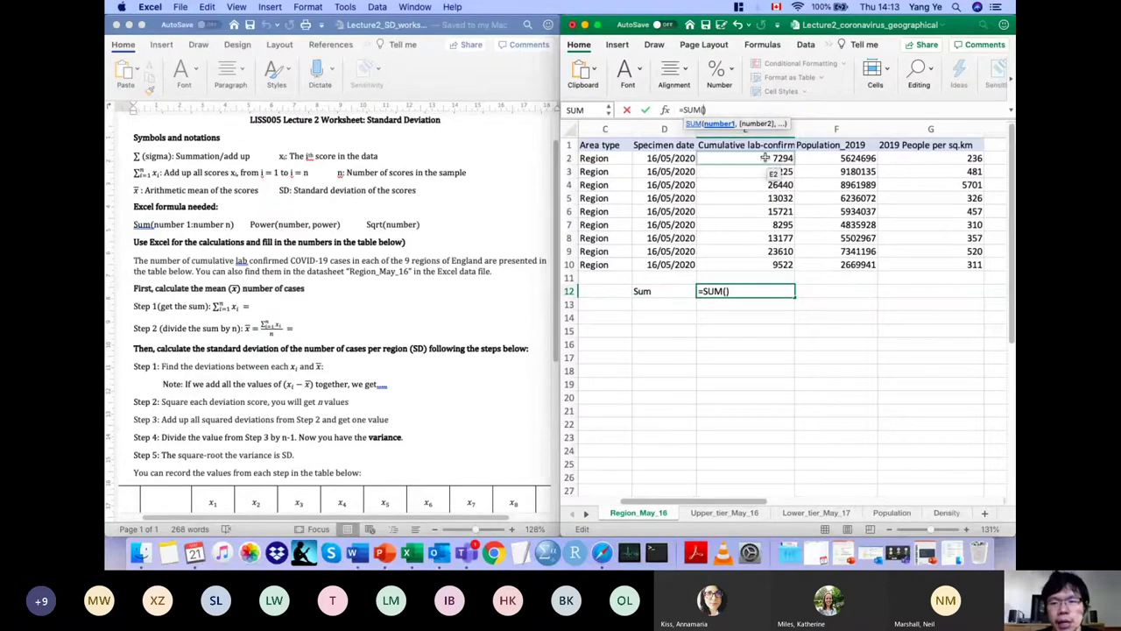
click(765, 157)
drag(796, 169, 799, 274)
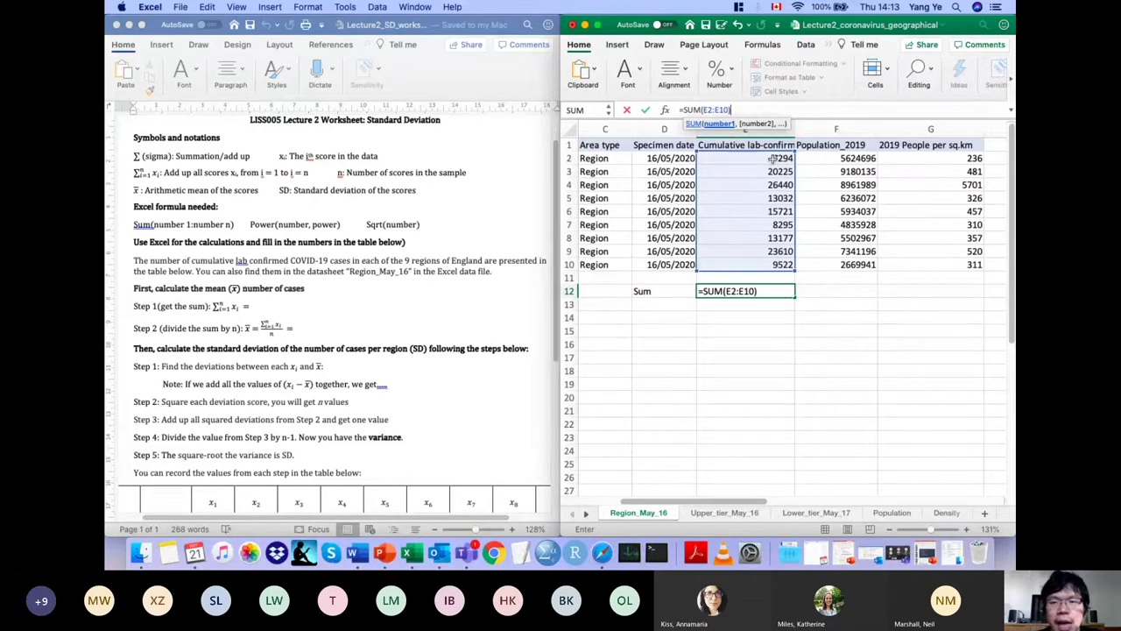
key(Return)
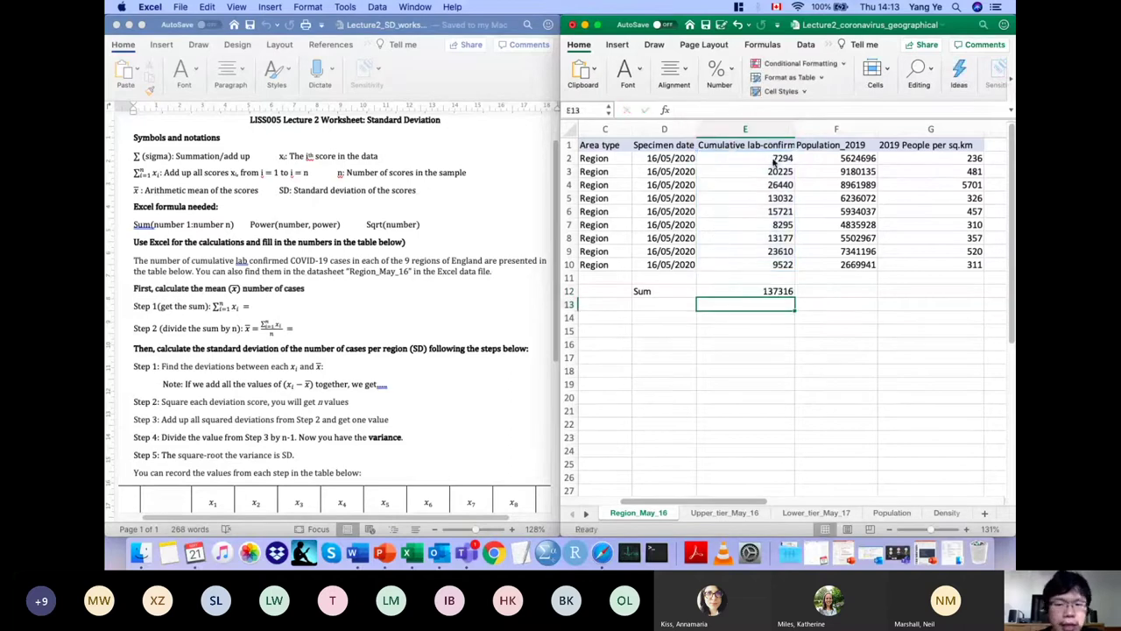
click(775, 291)
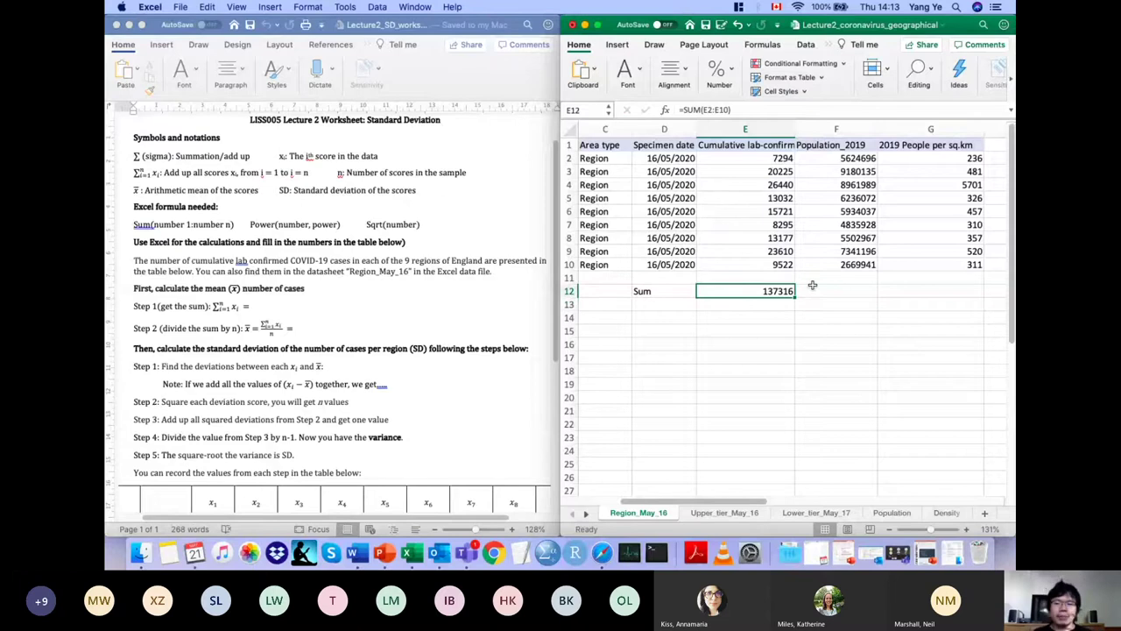
Step: Label cell D13, directly under the Sum label, as "Mean"
click(679, 307)
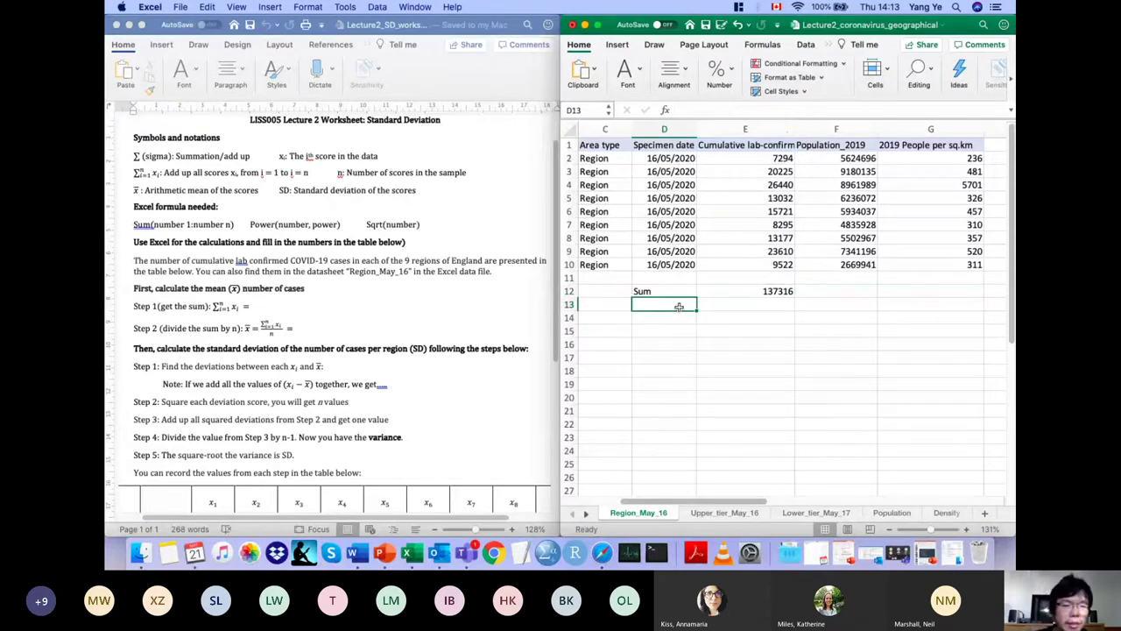
text(=s)
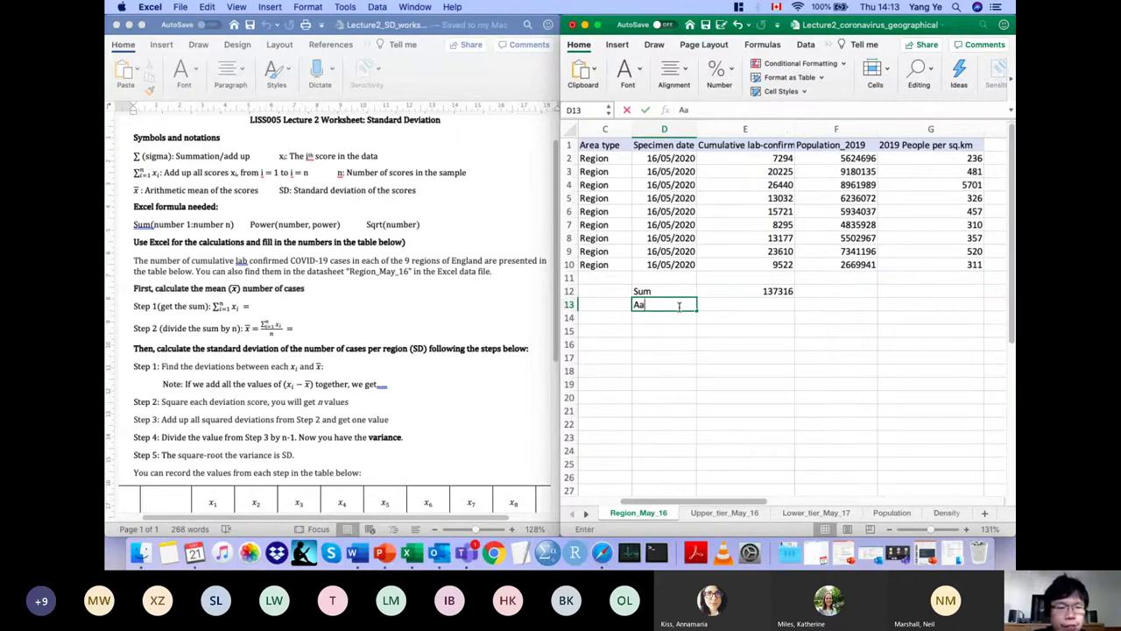
key(BackSpace)
key(BackSpace)
text(Mean)
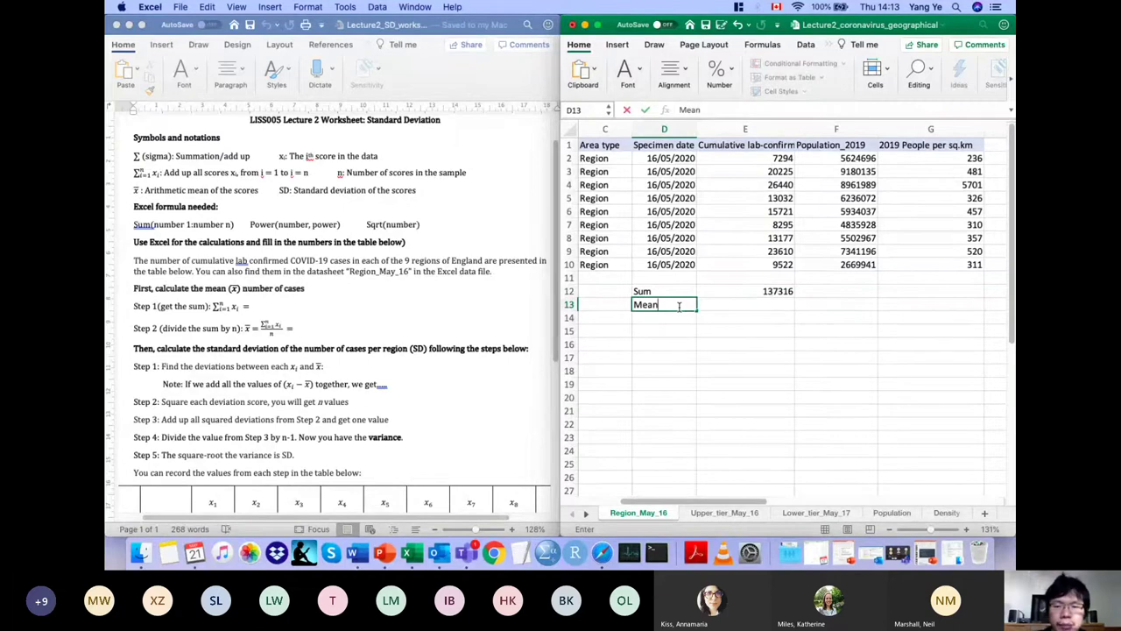
click(778, 292)
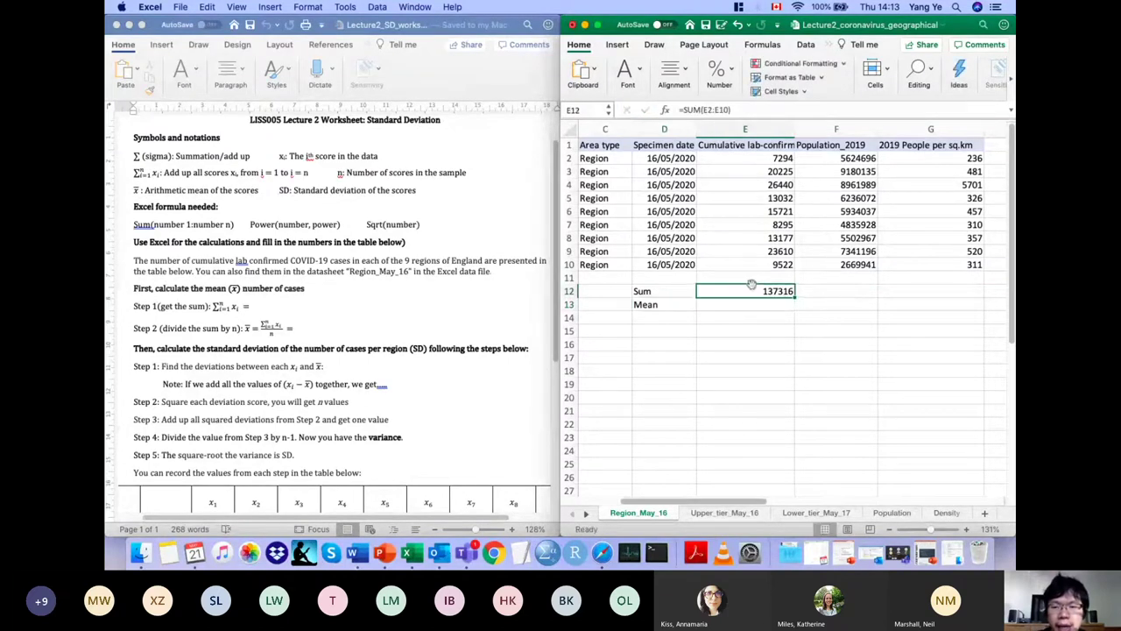
Step: Calculate the mean number of cases in E13 with the formula =E12/9, and review the cells it relies on
click(746, 305)
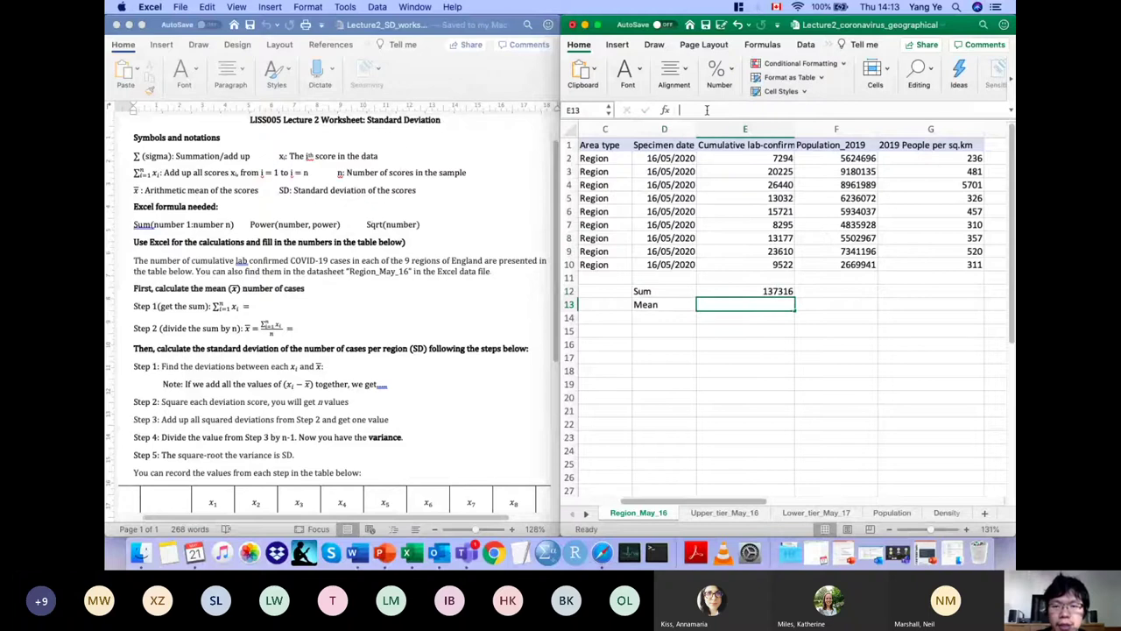
text(=)
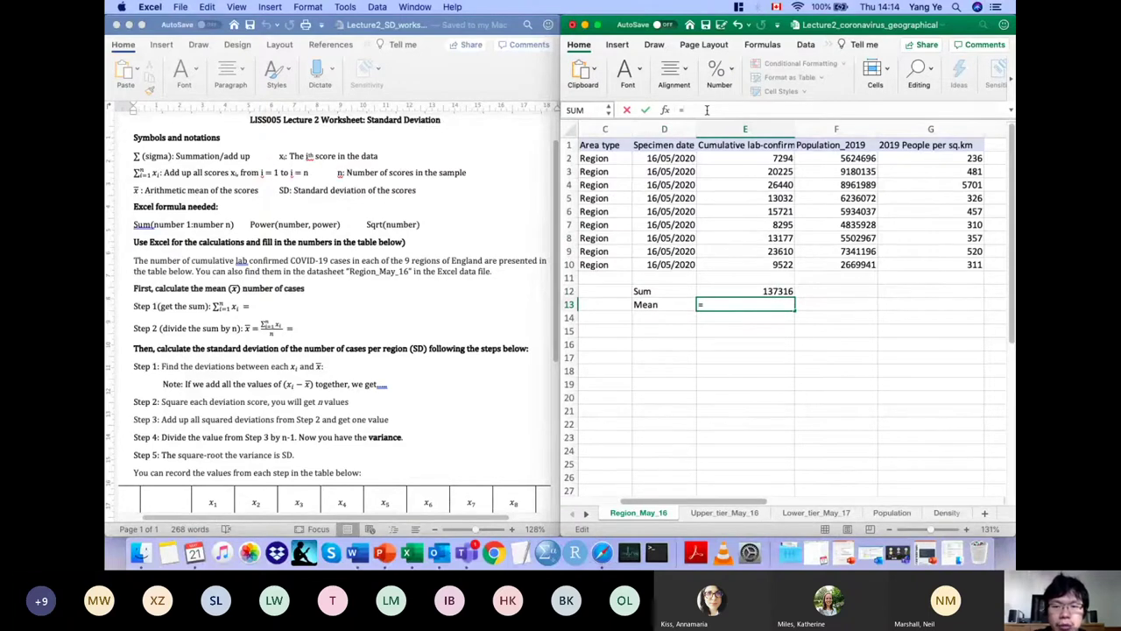
text(E12)
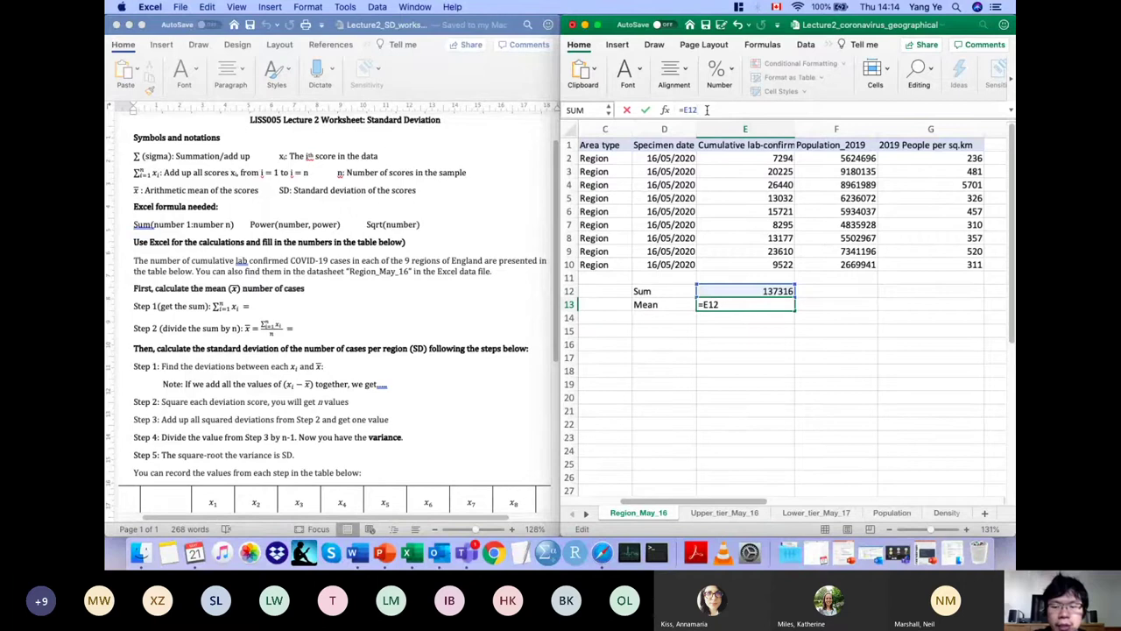
text(/)
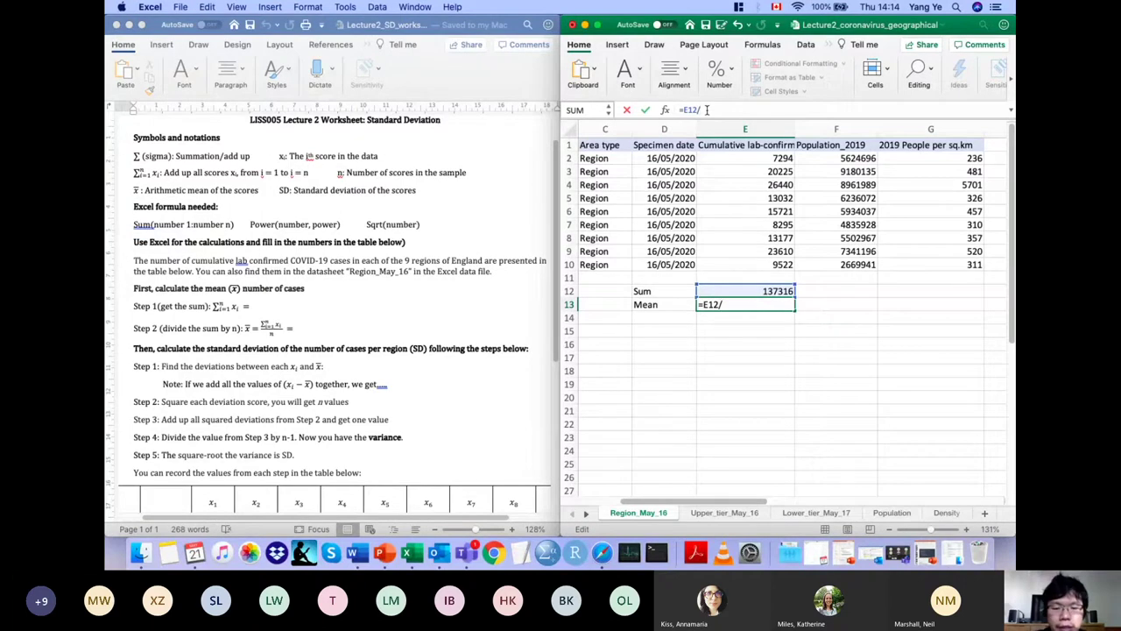
text(9)
key(Return)
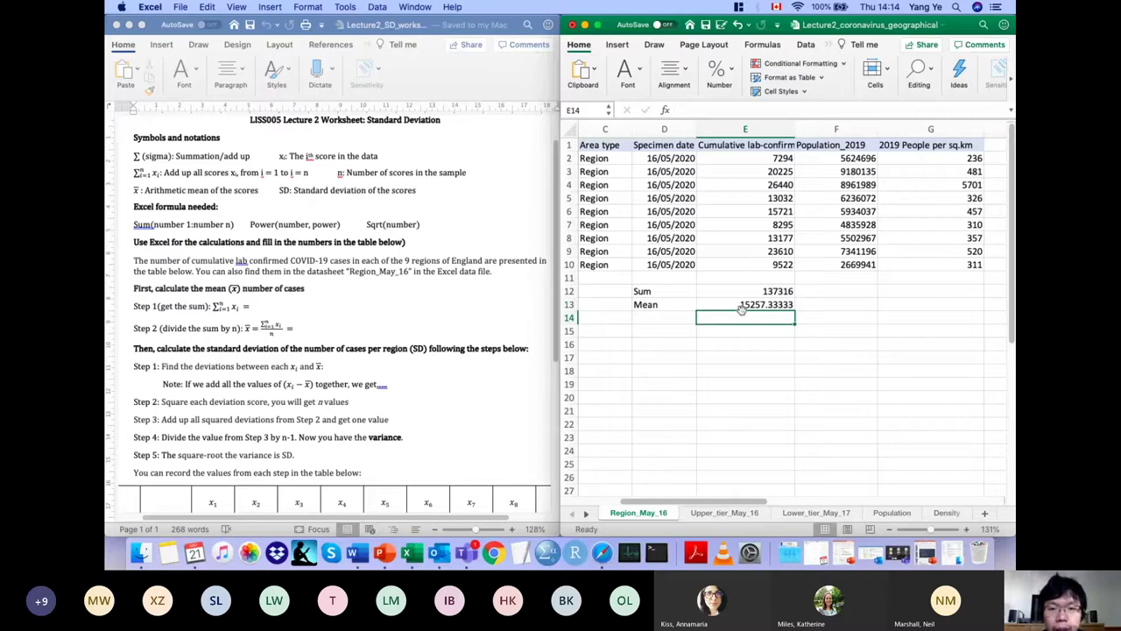
drag(775, 165, 755, 260)
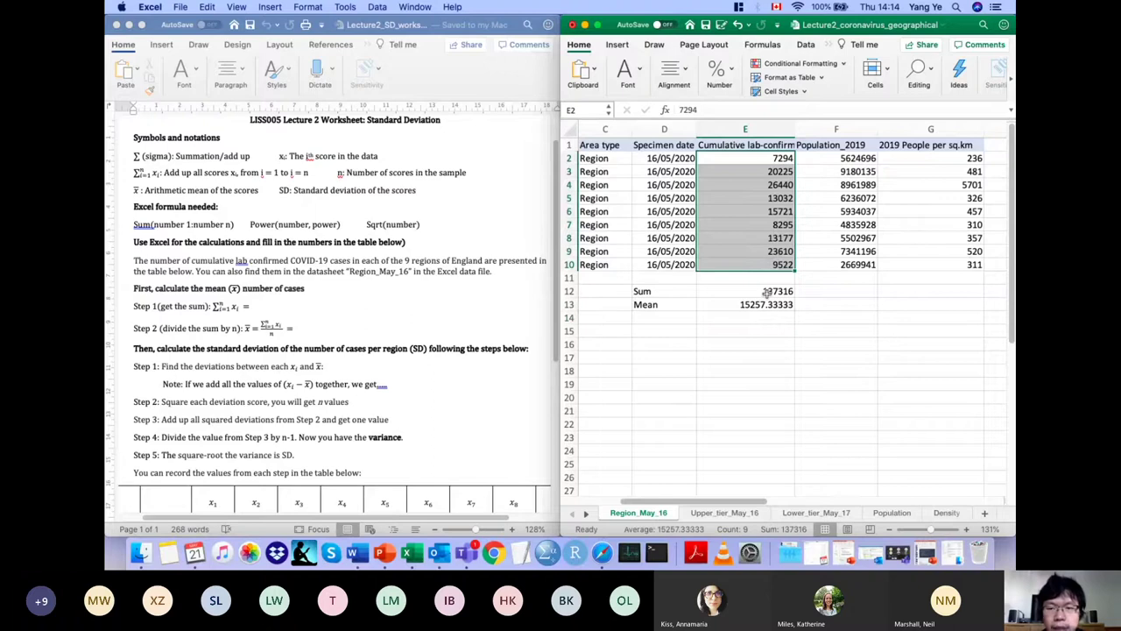
click(766, 292)
click(762, 304)
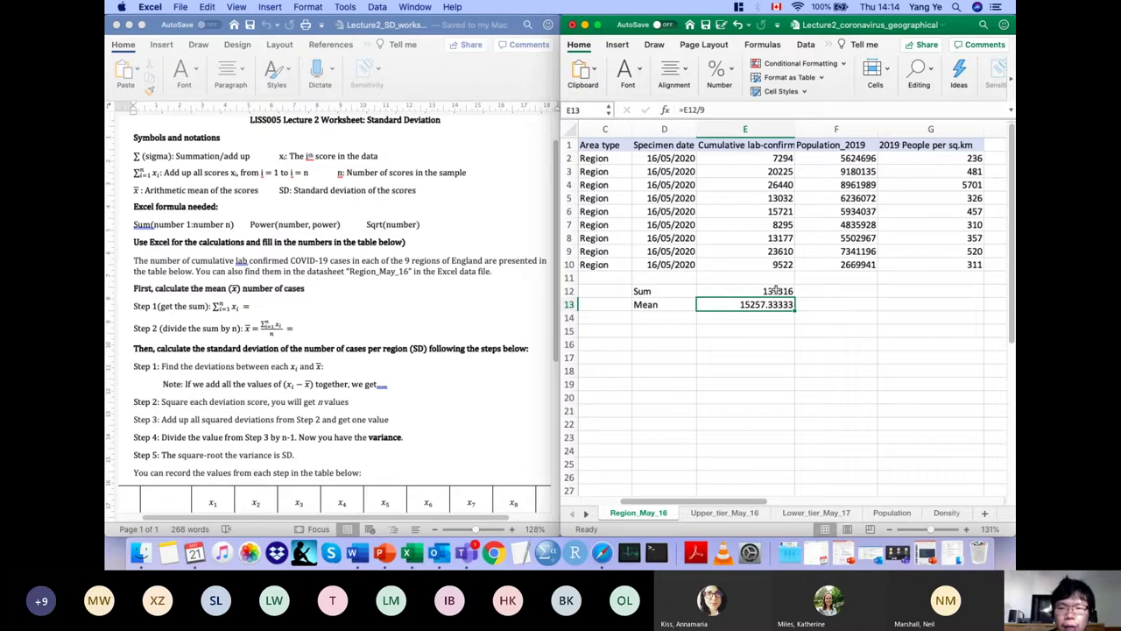
Step: Format the sum and mean in E12:E13 with the Number category and 2 decimal places
drag(776, 290, 773, 305)
right_click(776, 305)
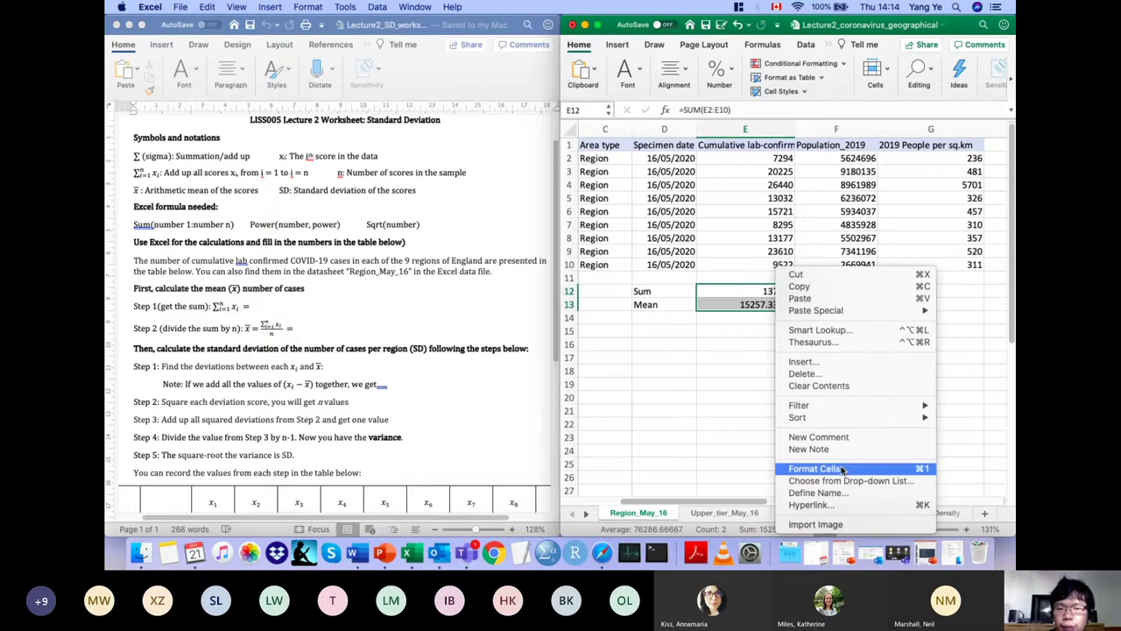
key(Escape)
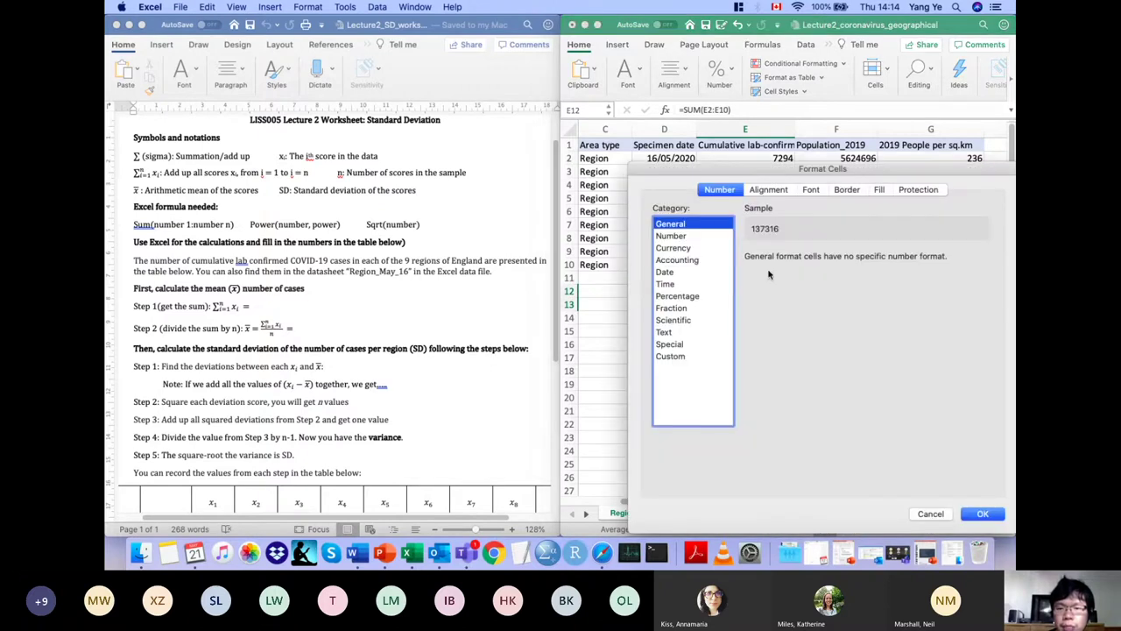
click(720, 237)
click(818, 256)
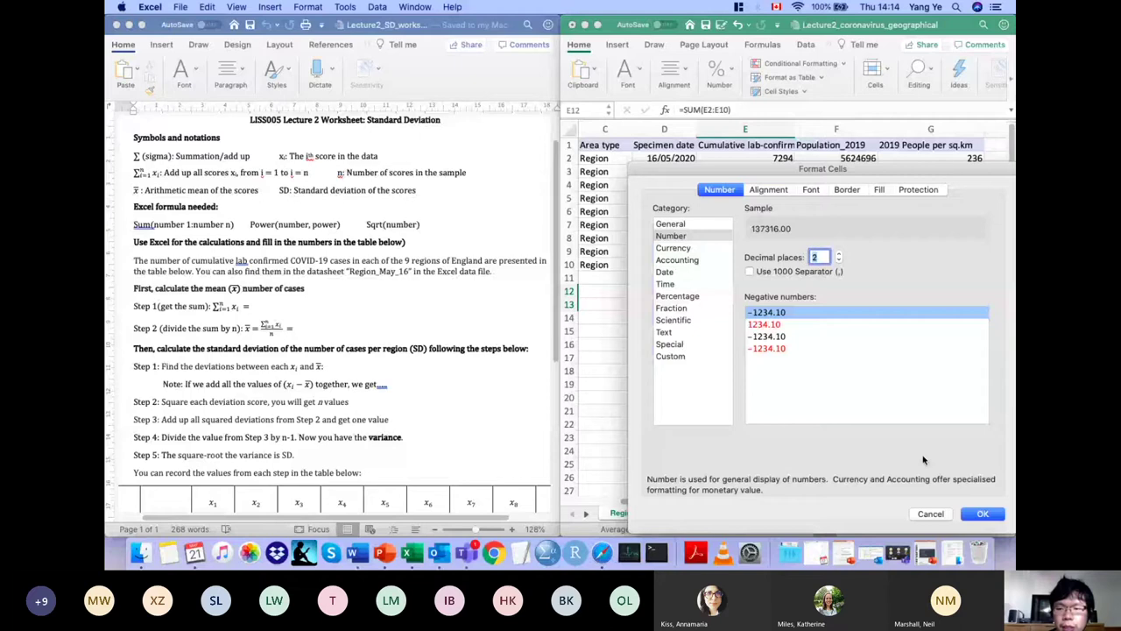
click(984, 515)
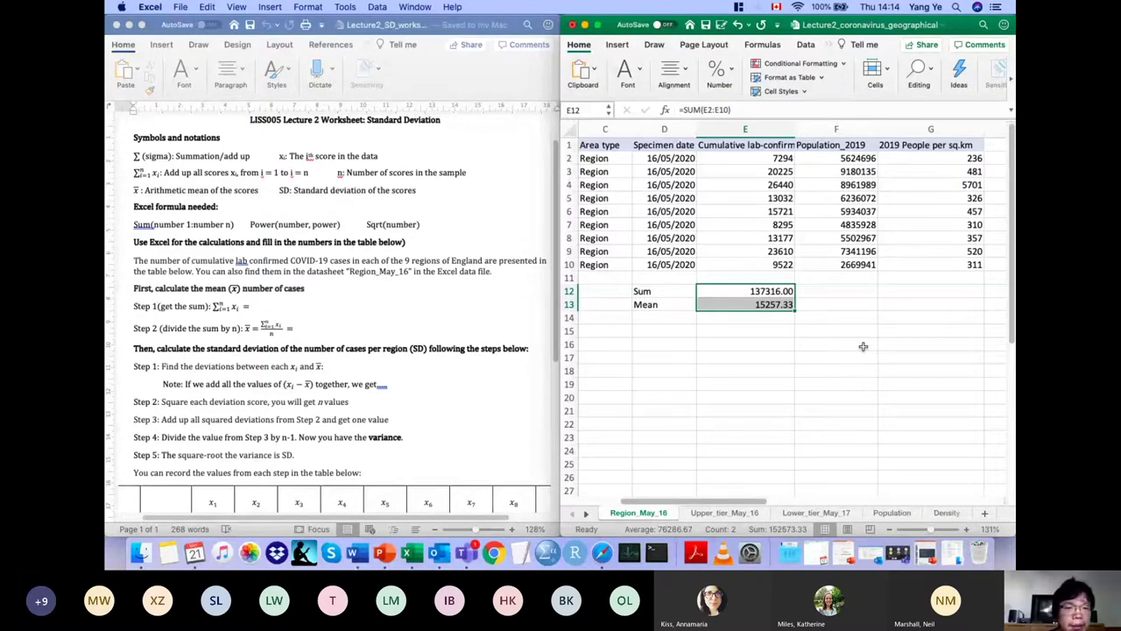
Step: Switch to the Word worksheet and fill in 137316.00 as the sum in Step 1 of the mean calculation
scroll(203, 352, down, 1)
click(232, 333)
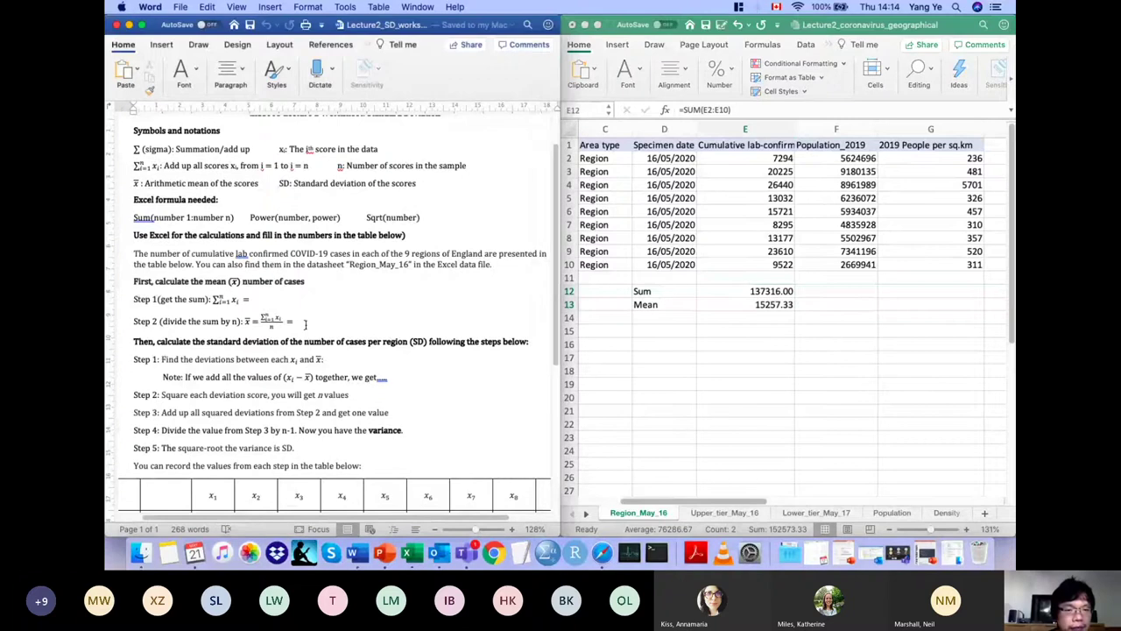
drag(302, 326, 142, 280)
click(308, 322)
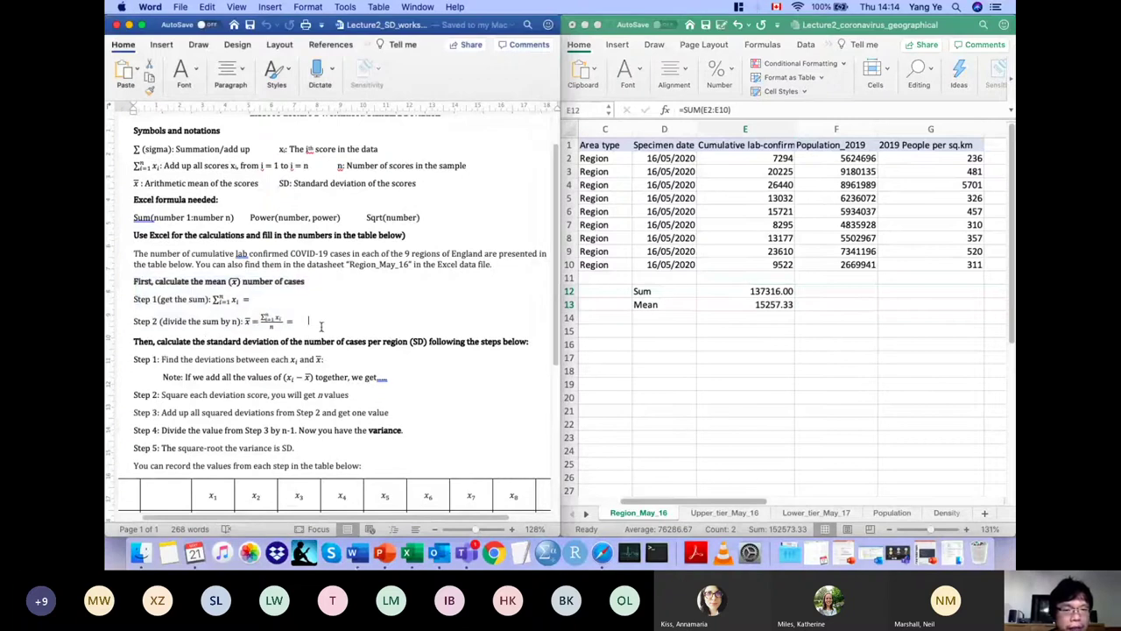
scroll(321, 327, down, 3)
scroll(321, 327, down, 3)
scroll(290, 281, up, 3)
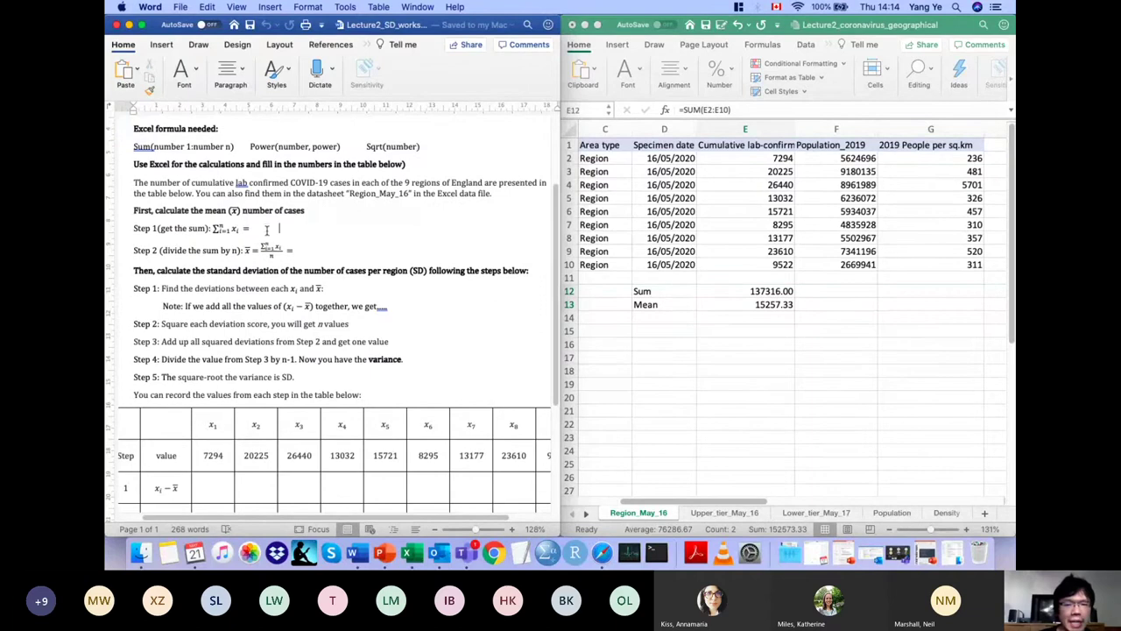
click(268, 229)
text(137)
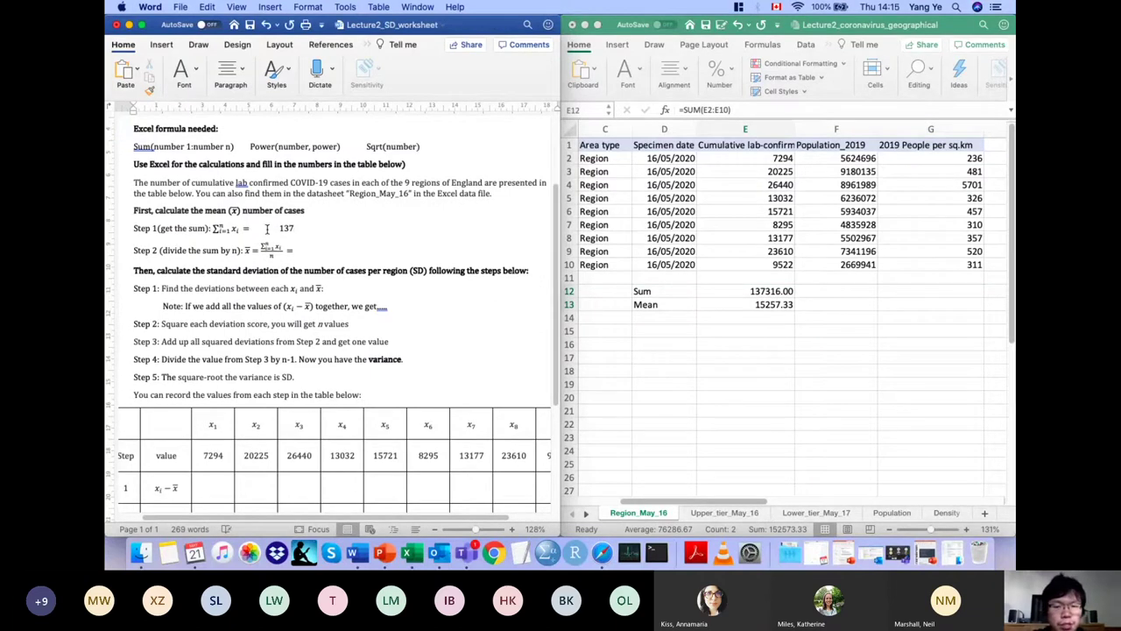
text(316.00)
Step: Fill in 15257.33 as the mean in Step 2 of the worksheet's mean calculation
click(298, 251)
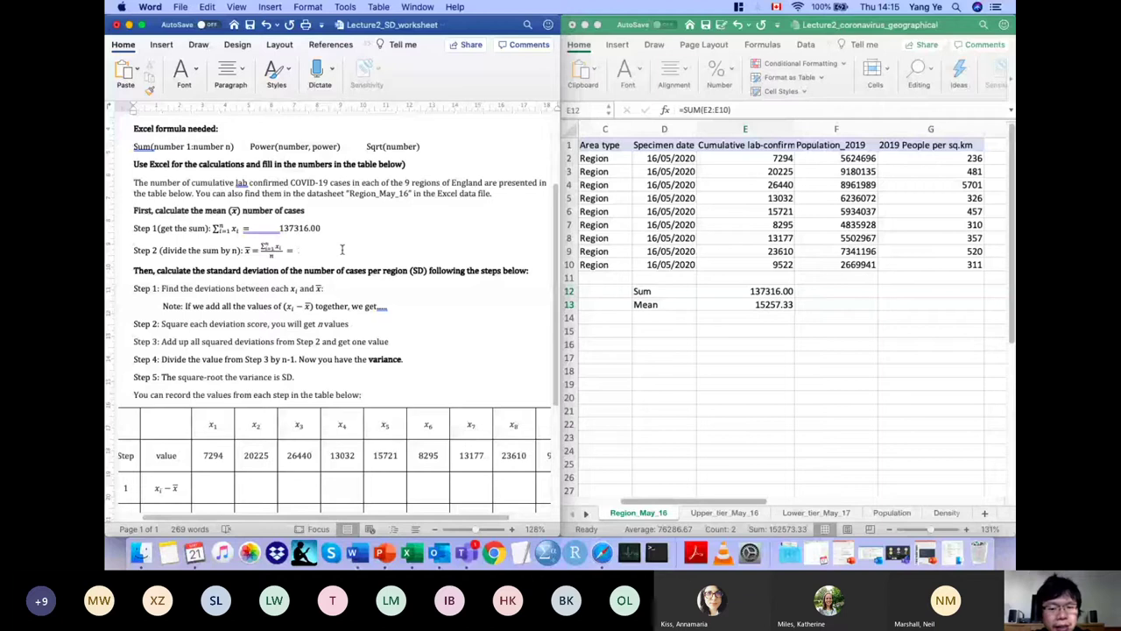
text(15257.33)
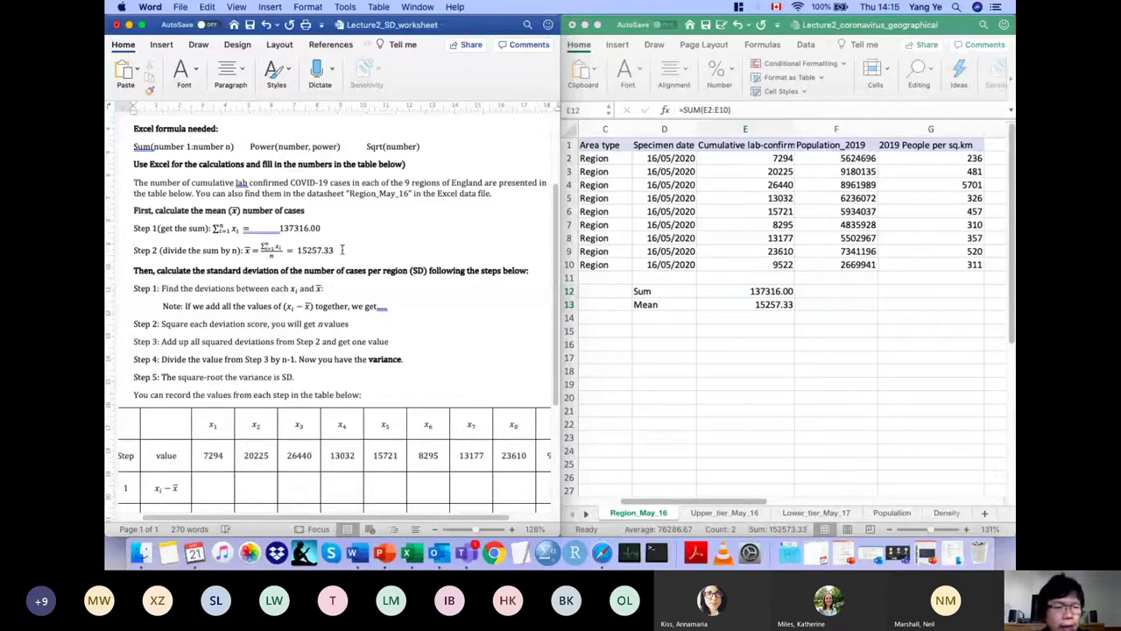
click(298, 251)
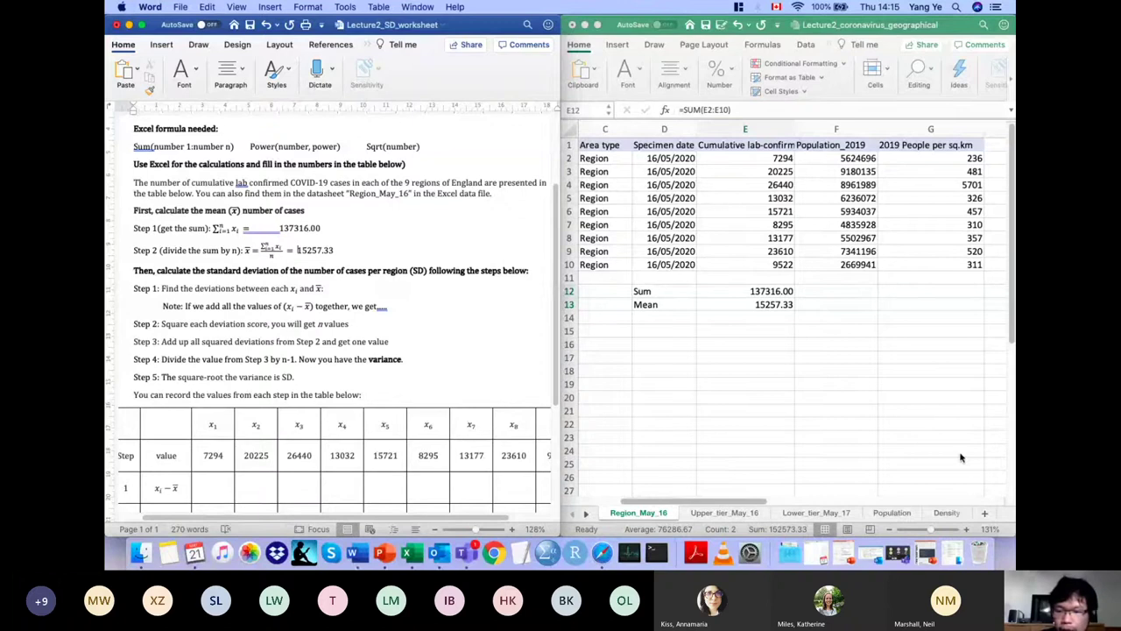
Step: Switch to Microsoft Teams, check the meeting chat, and return to the worksheet and workbook
key(super+Tab)
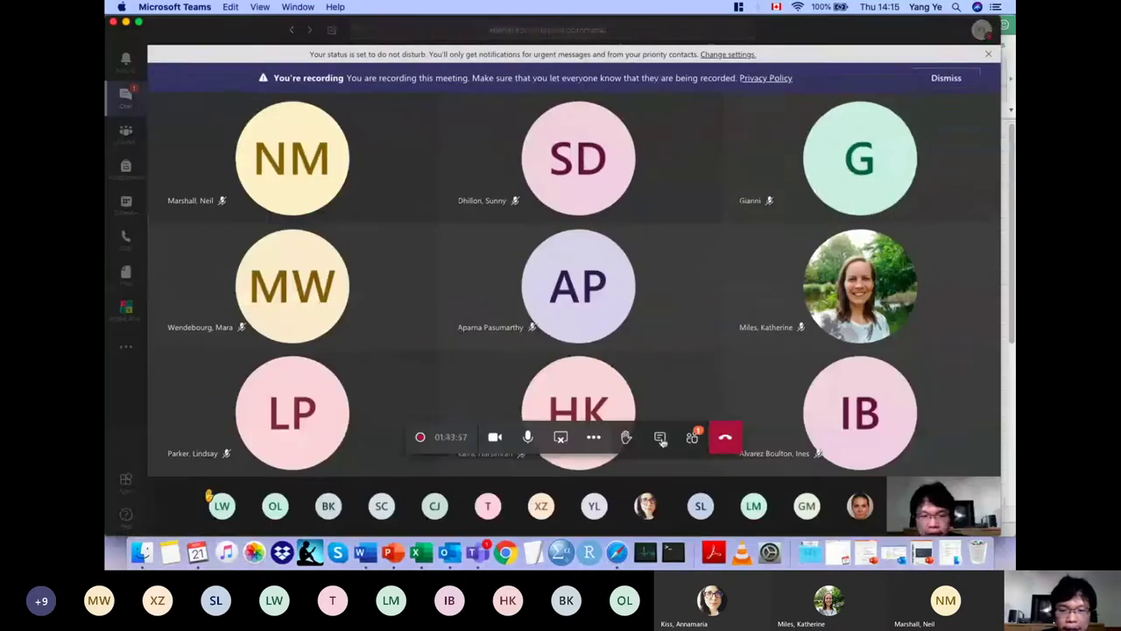
click(661, 438)
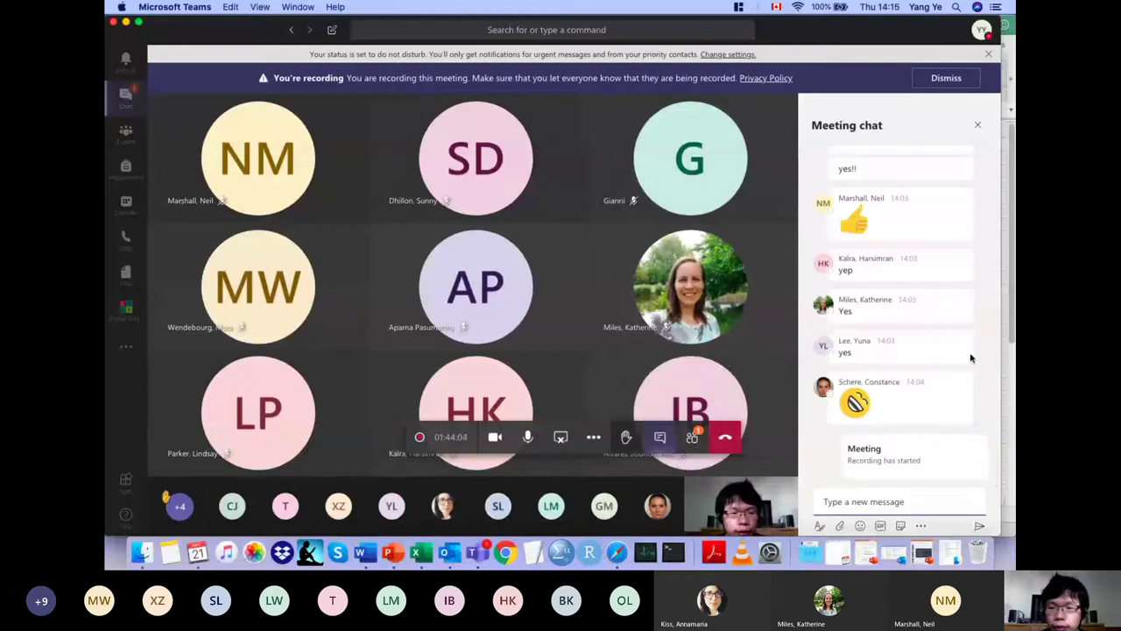
click(125, 21)
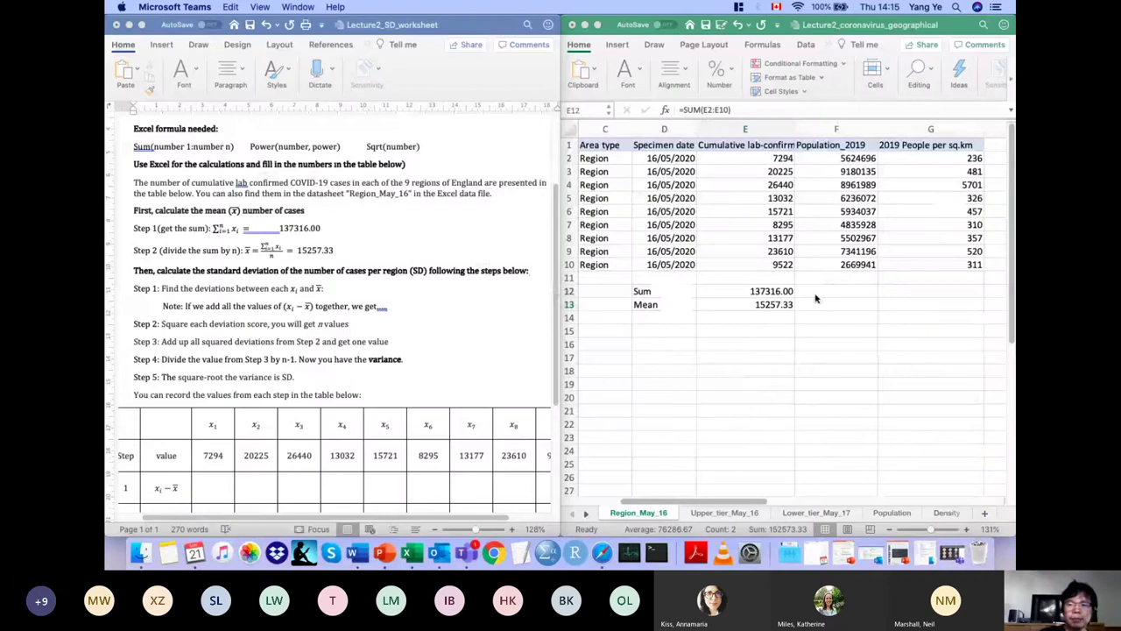
Step: Review the mean formula in E13 and look at the available window arrangement options
click(742, 297)
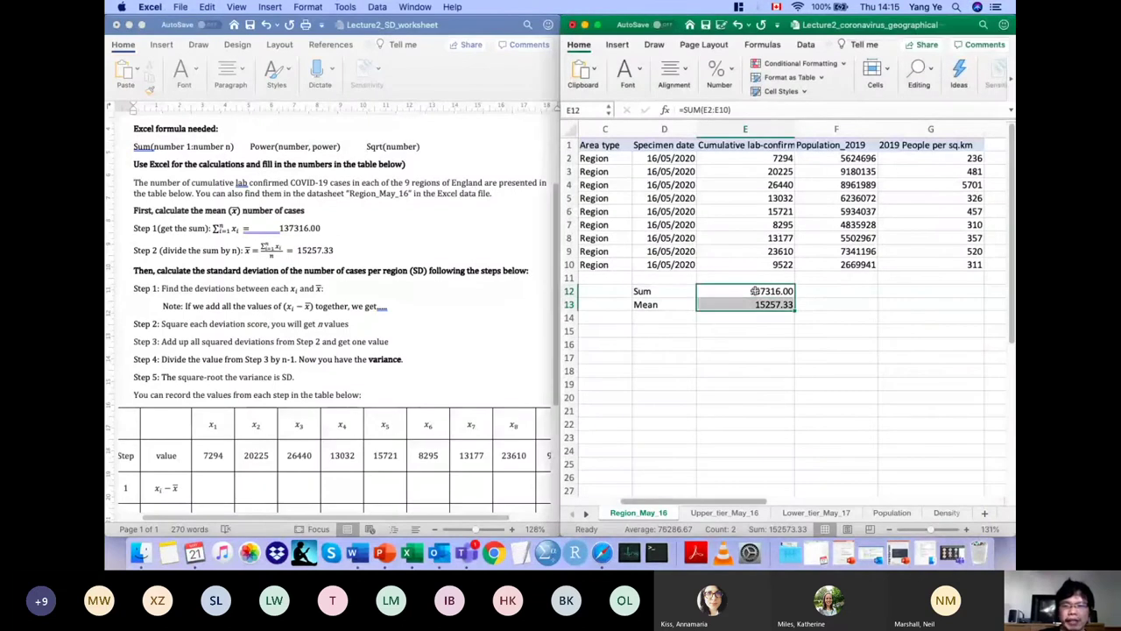
click(742, 302)
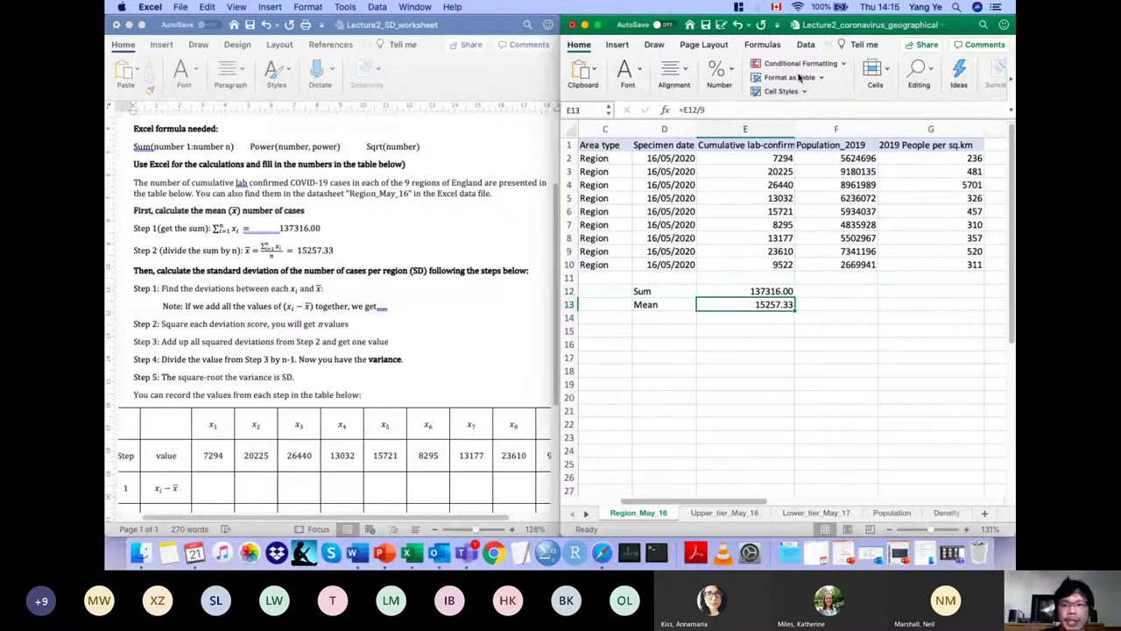
click(741, 7)
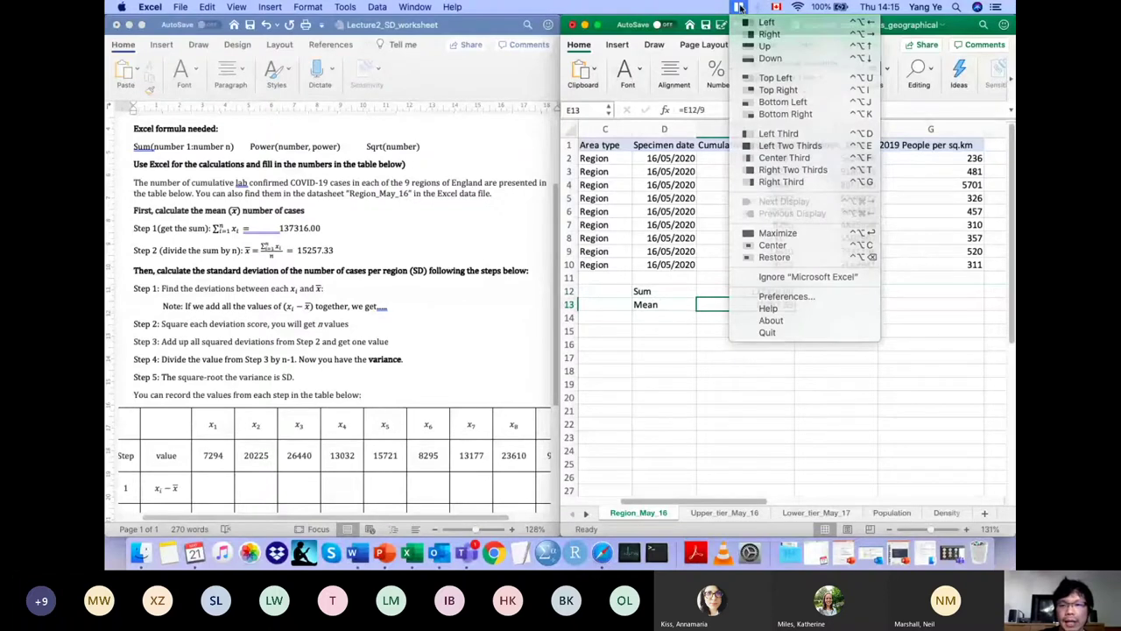
click(741, 7)
click(741, 7)
click(741, 7)
click(740, 7)
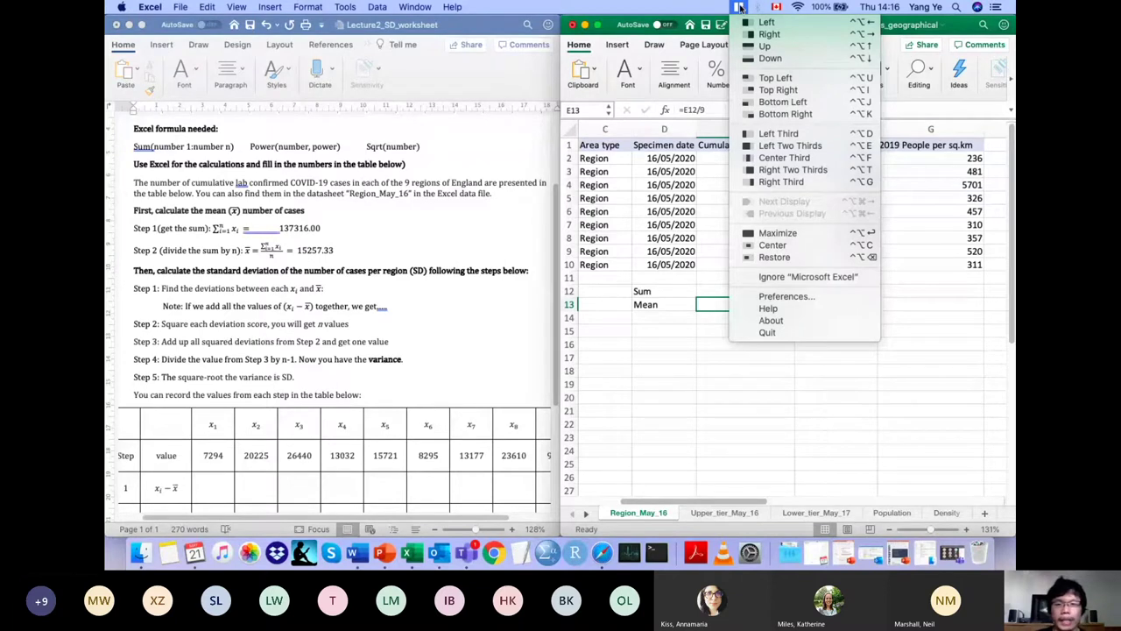
click(695, 333)
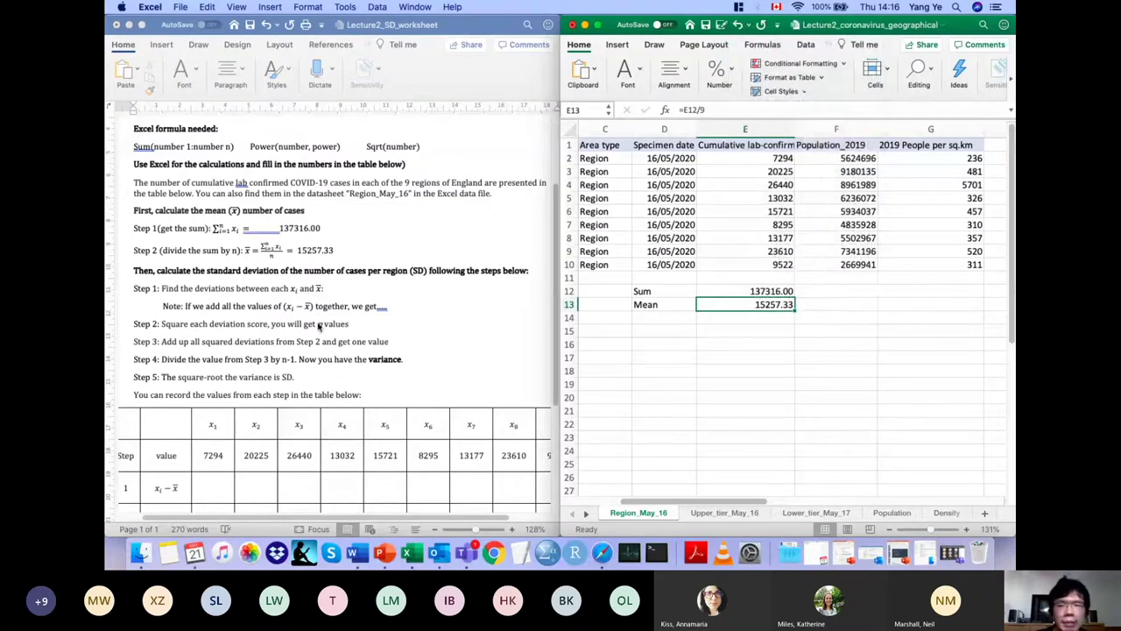
Step: Review the regional case counts in column E against the mean in E13
click(766, 158)
click(777, 172)
drag(777, 160, 776, 307)
click(771, 158)
click(776, 305)
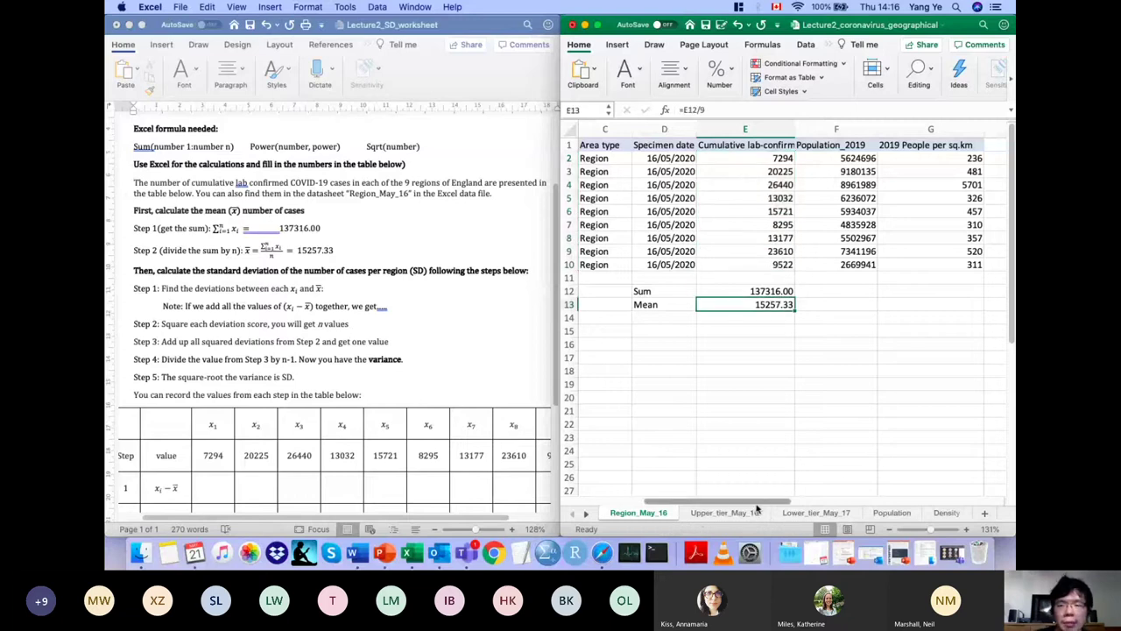
Step: Insert a new column before Population_2019 and give it the header Deviation in F1
scroll(758, 510, right, 3)
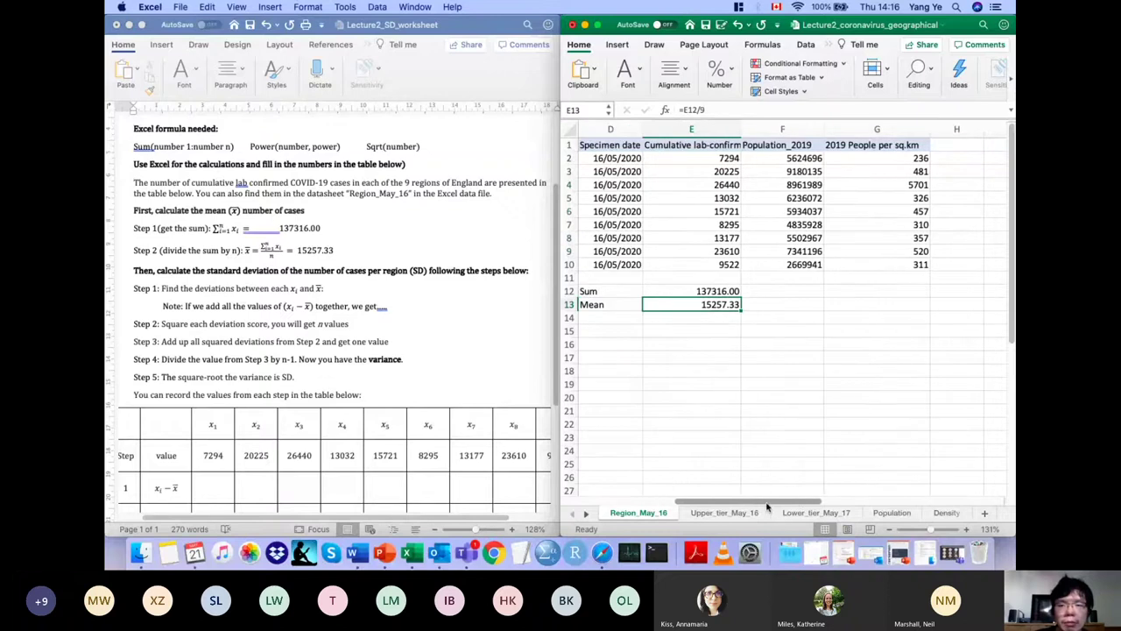
click(786, 125)
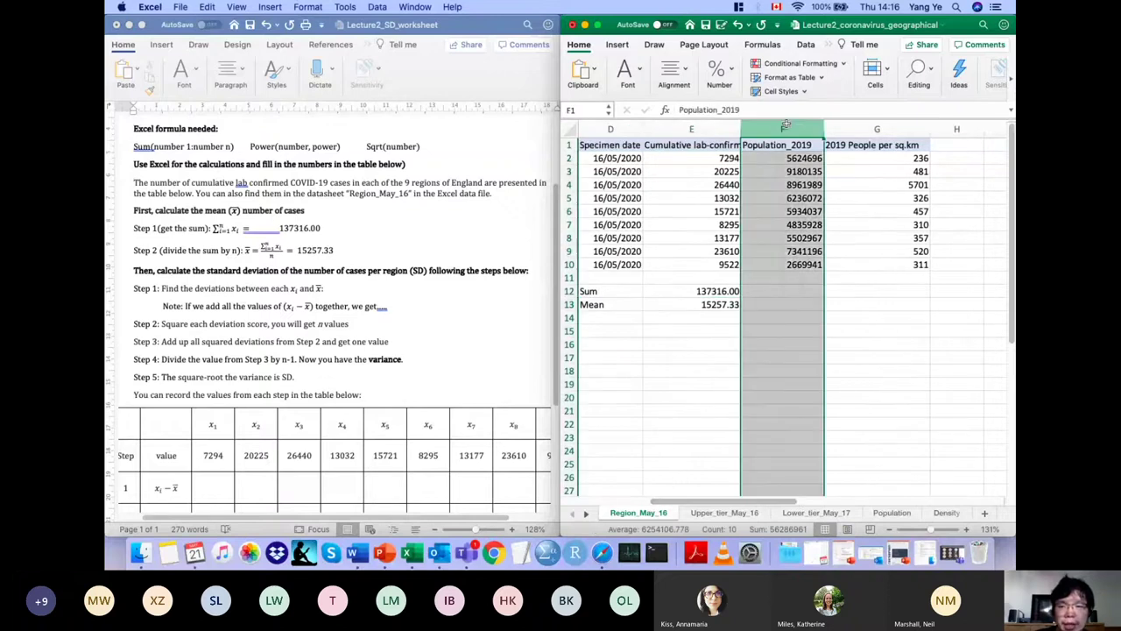
right_click(786, 125)
click(806, 188)
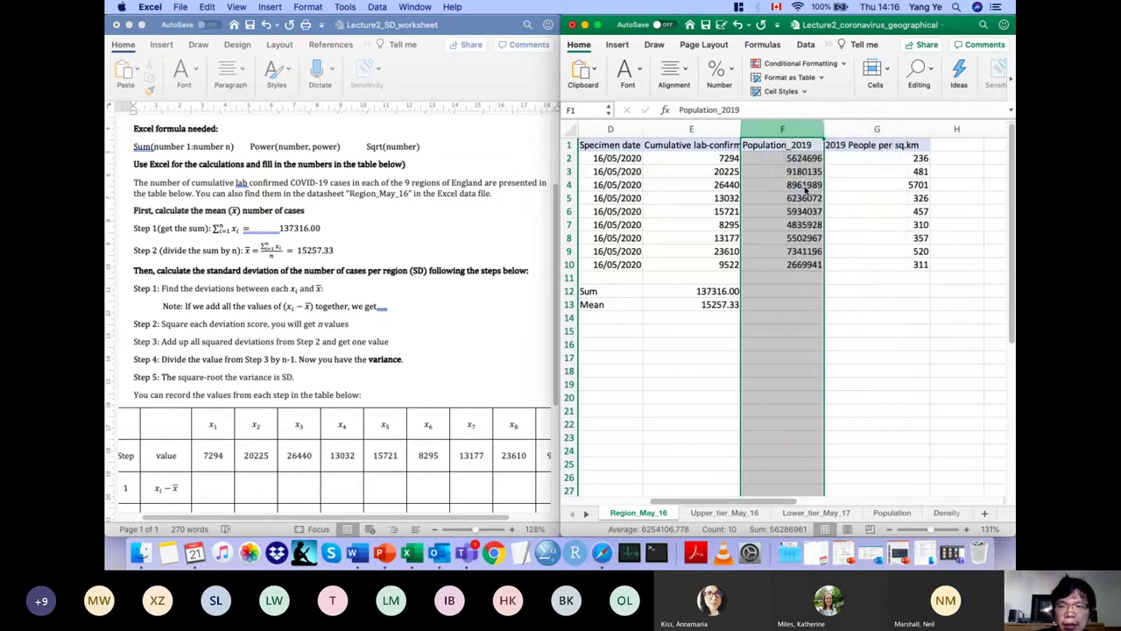
click(790, 151)
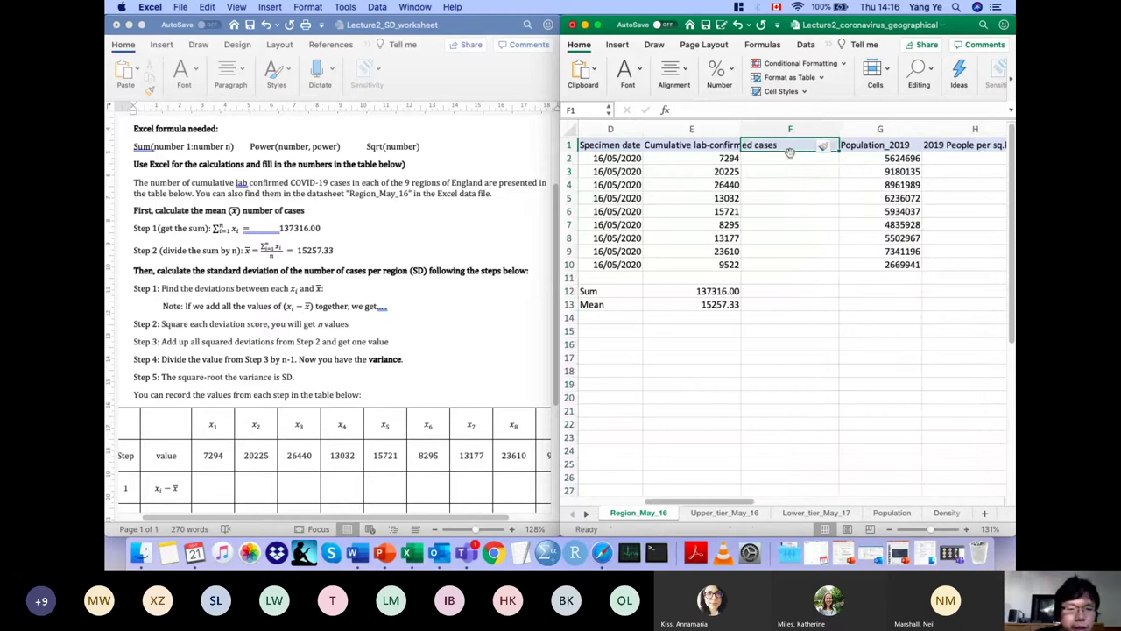
text(Deviation)
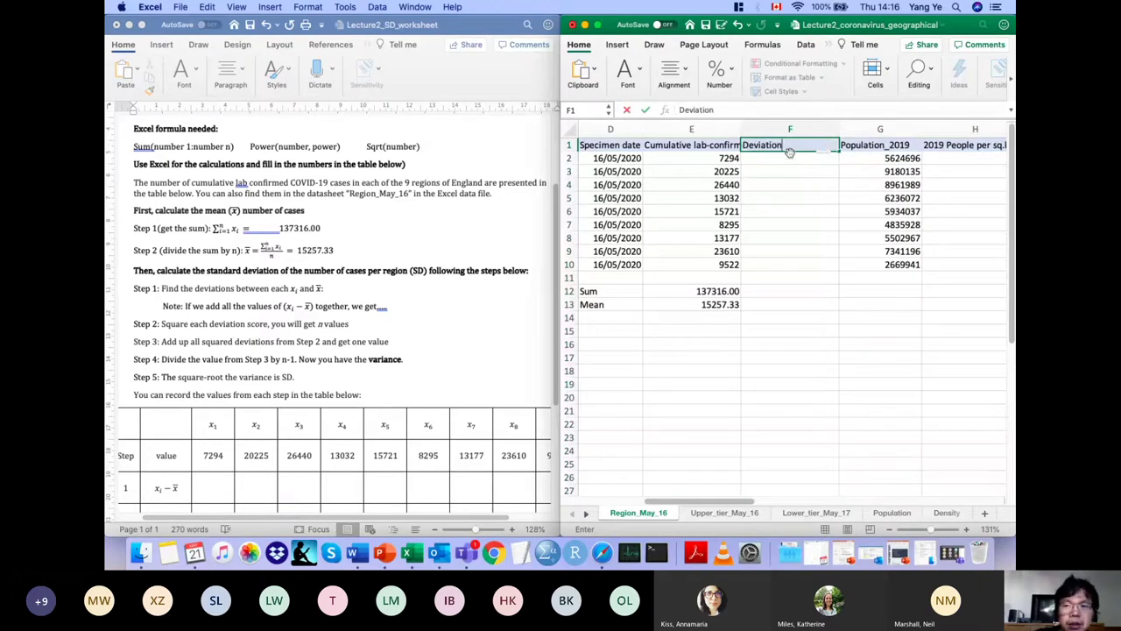
key(Return)
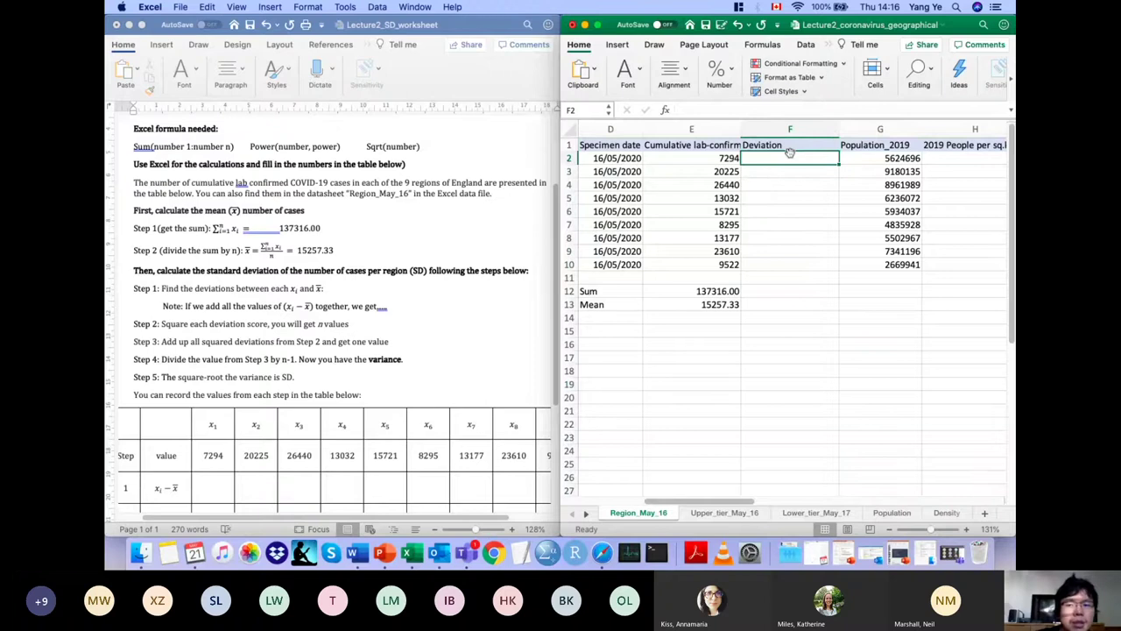
Step: Calculate the first region's deviation from the mean in F2 with the formula =E2-E13
click(726, 107)
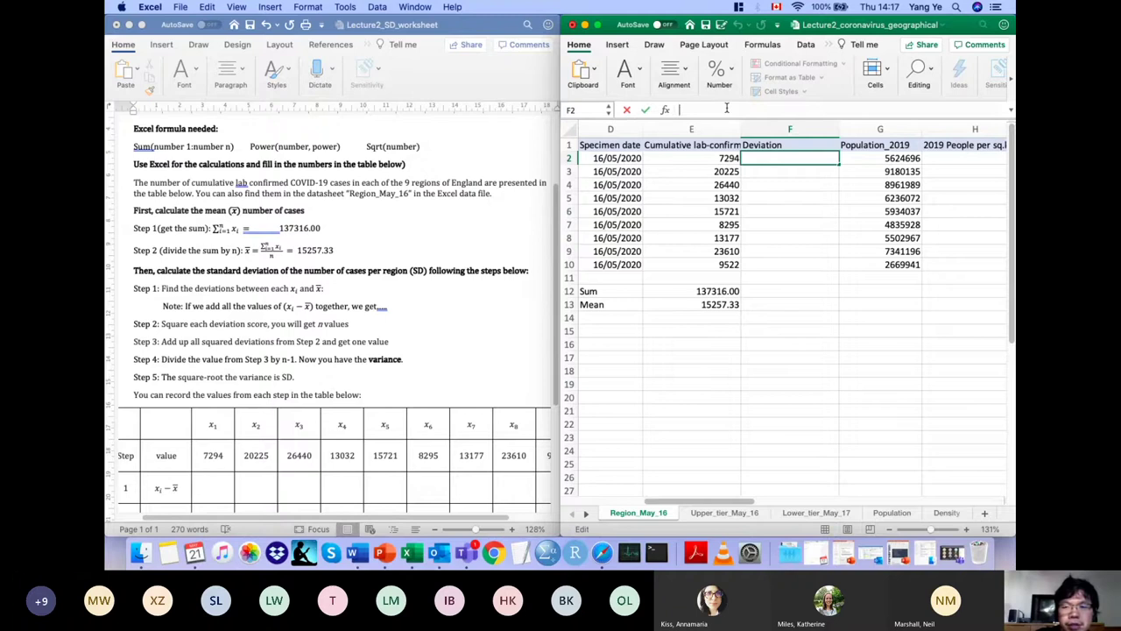
text(=)
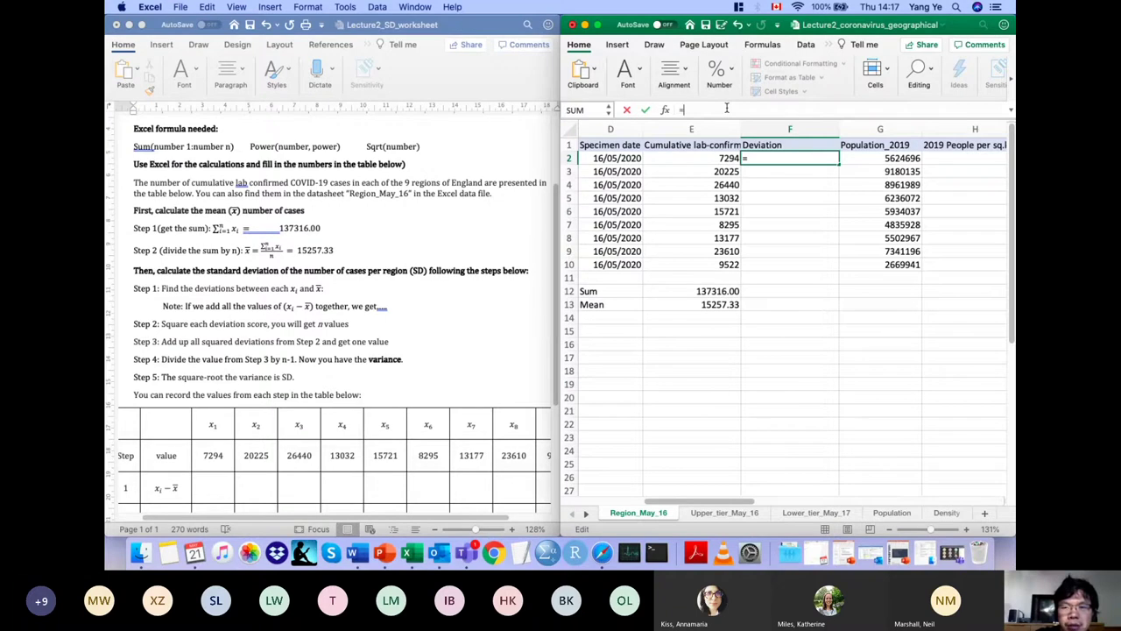
click(714, 158)
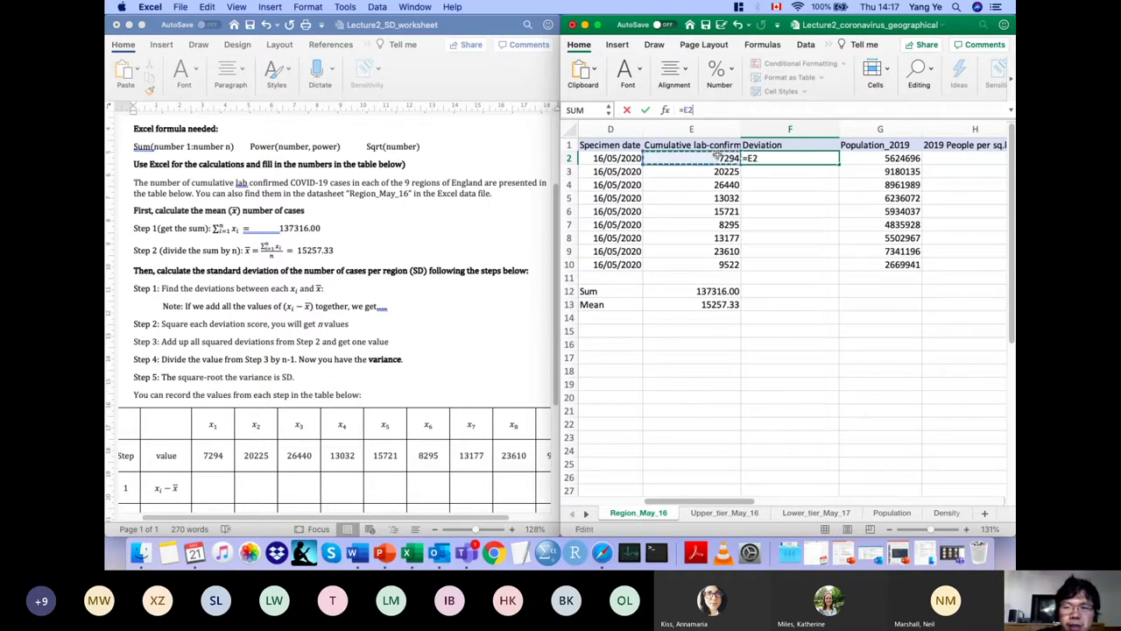
text(-)
click(716, 304)
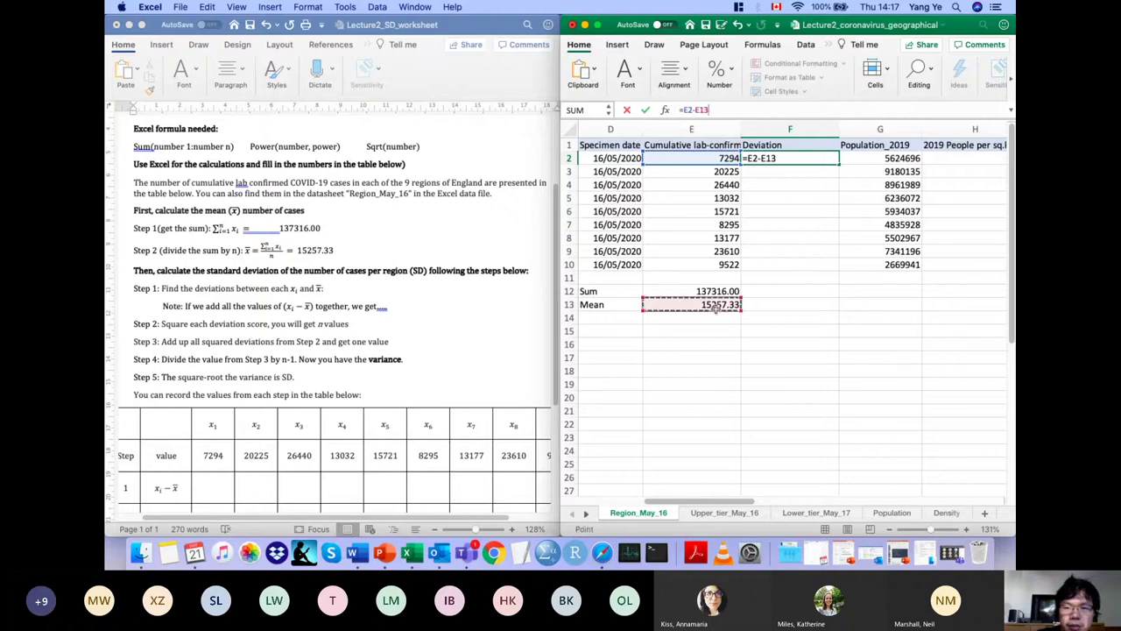
key(Return)
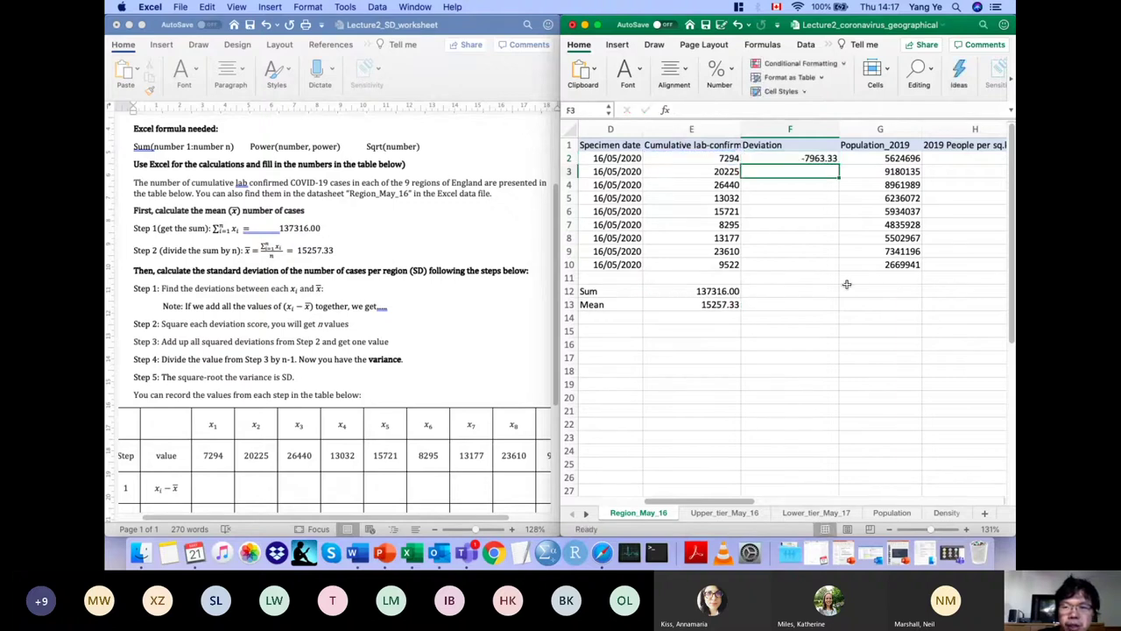
Step: Try to fill the deviation formula from F2 down to F10 and check the copied formulas
click(799, 159)
drag(839, 164, 843, 277)
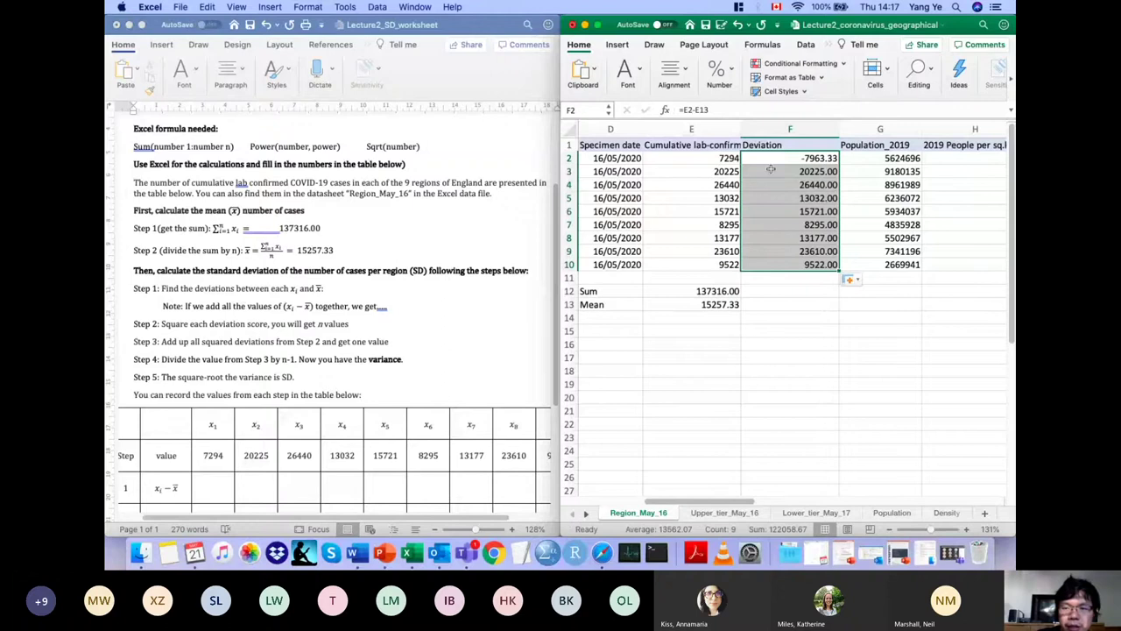
click(790, 172)
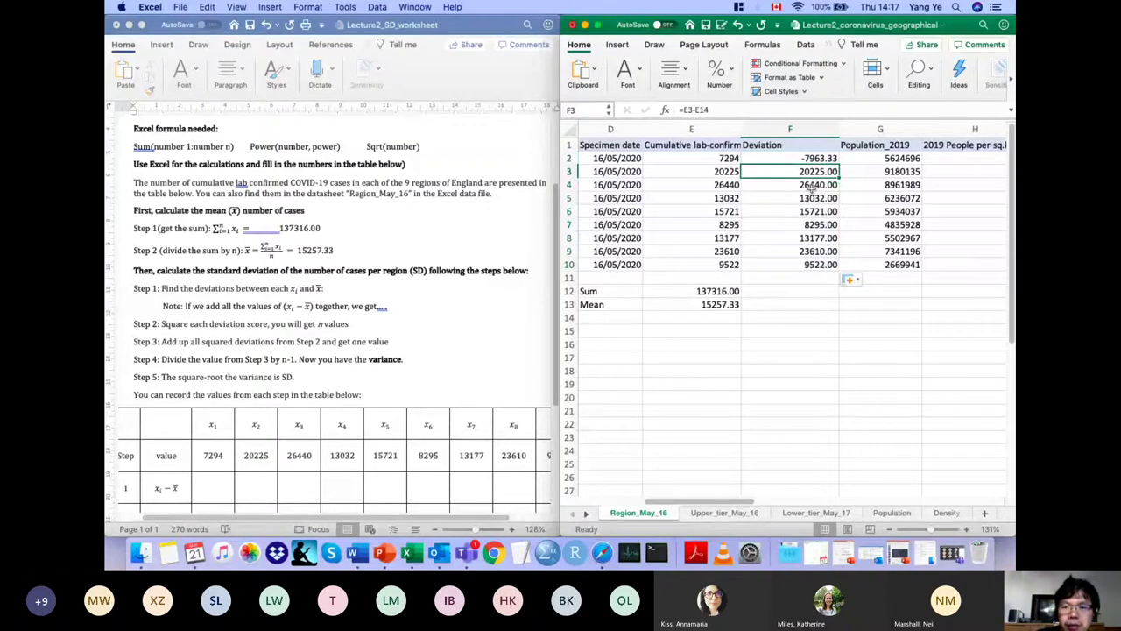
click(810, 187)
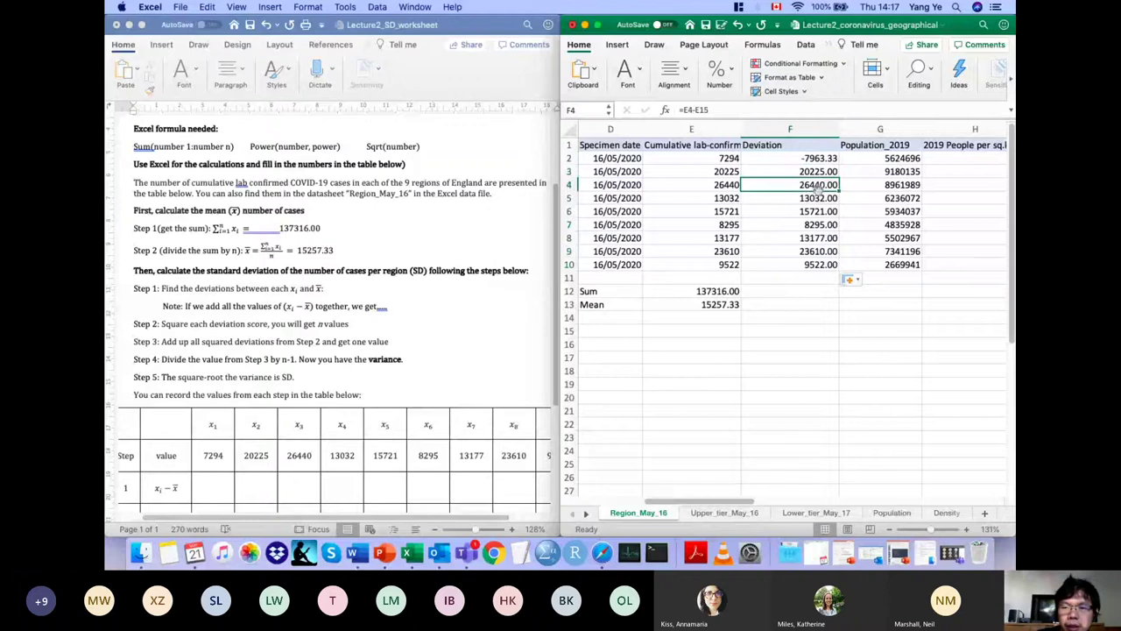
click(819, 198)
Step: Clear the copied deviation formulas from F3:F10
click(812, 173)
drag(812, 174, 813, 264)
key(Delete)
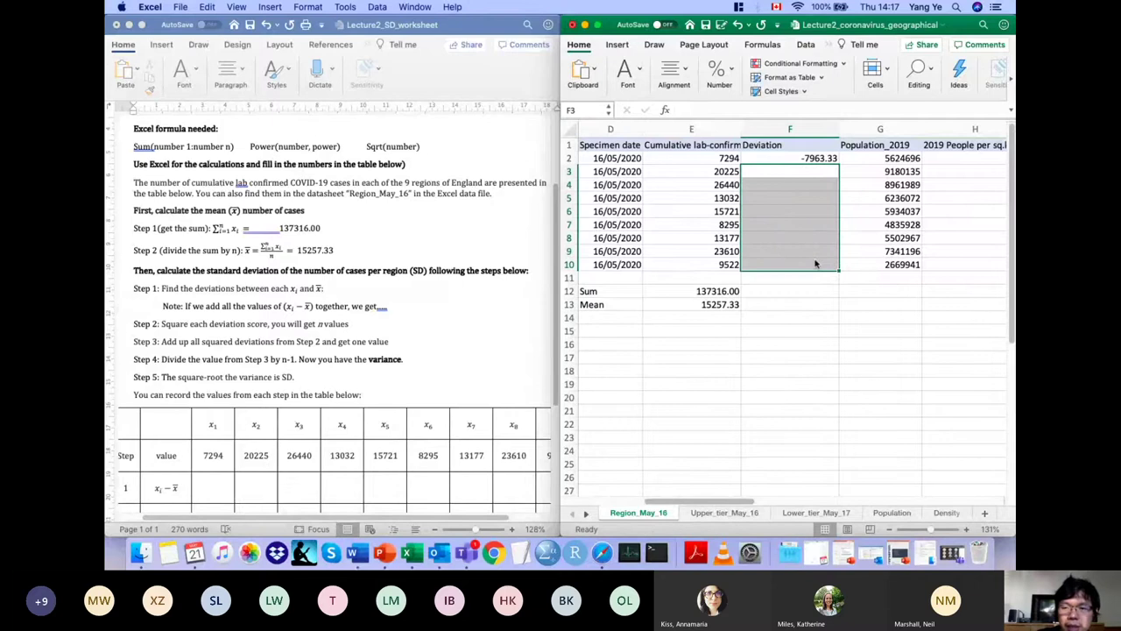
Step: Change the deviation formula in F2 to =E2-15257.33 and fill it down to F10
click(813, 161)
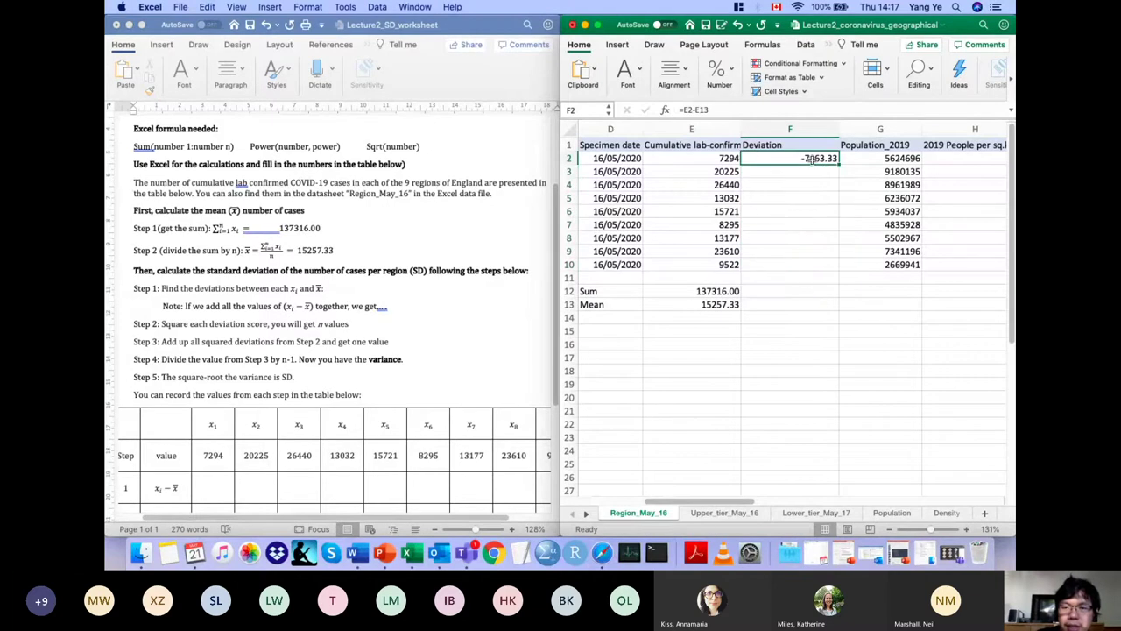
click(700, 108)
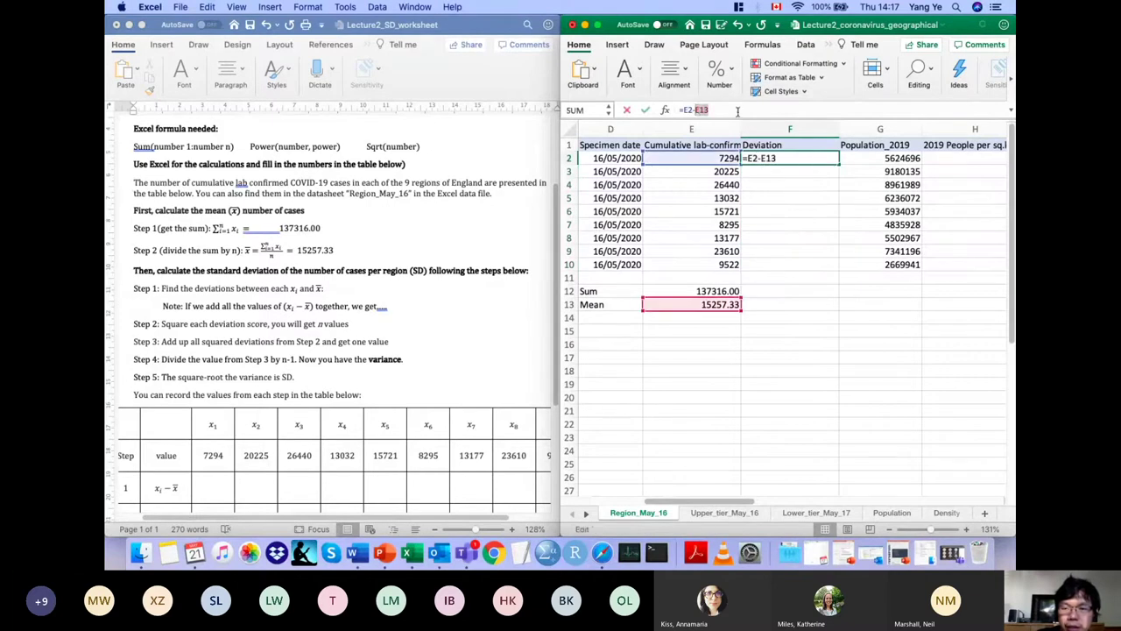
key(BackSpace)
key(BackSpace)
key(BackSpace)
text(152)
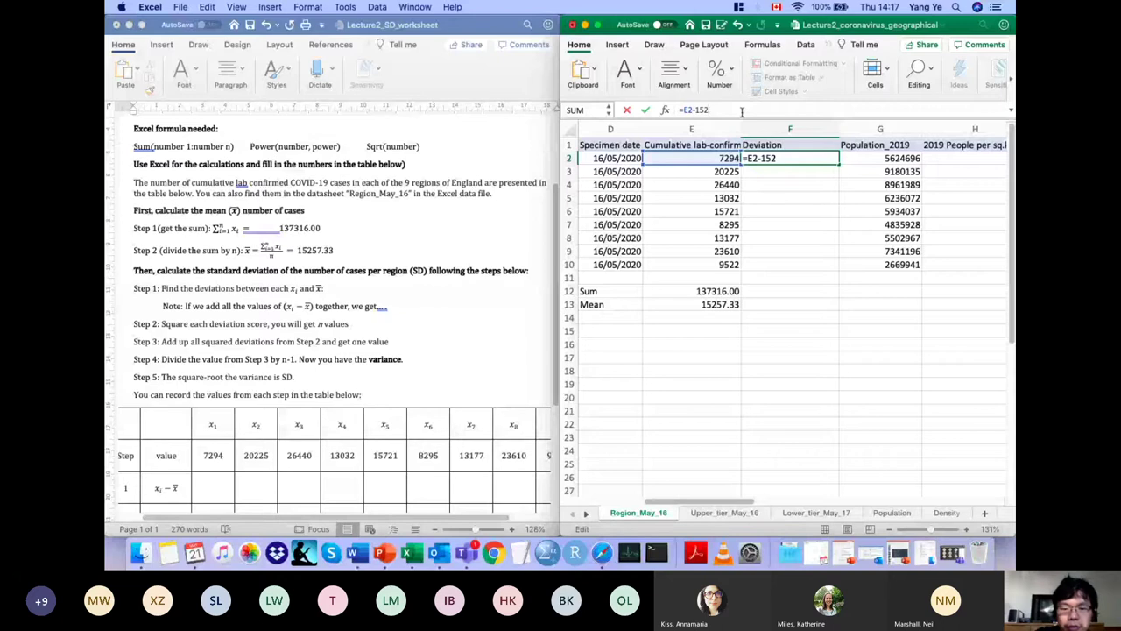
text(57.33)
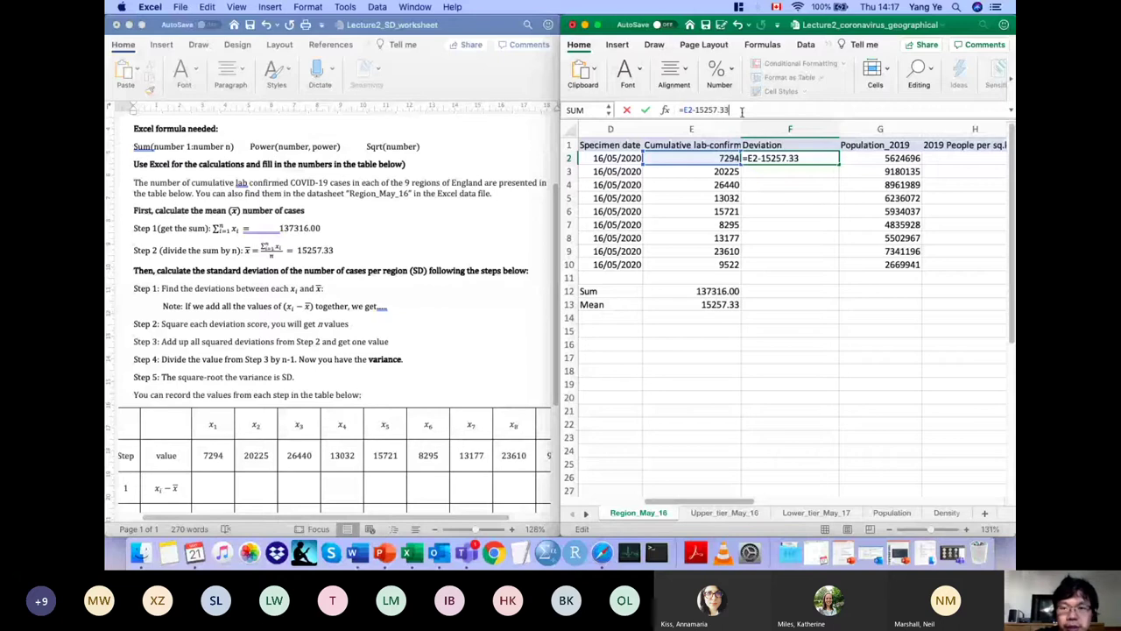
key(Return)
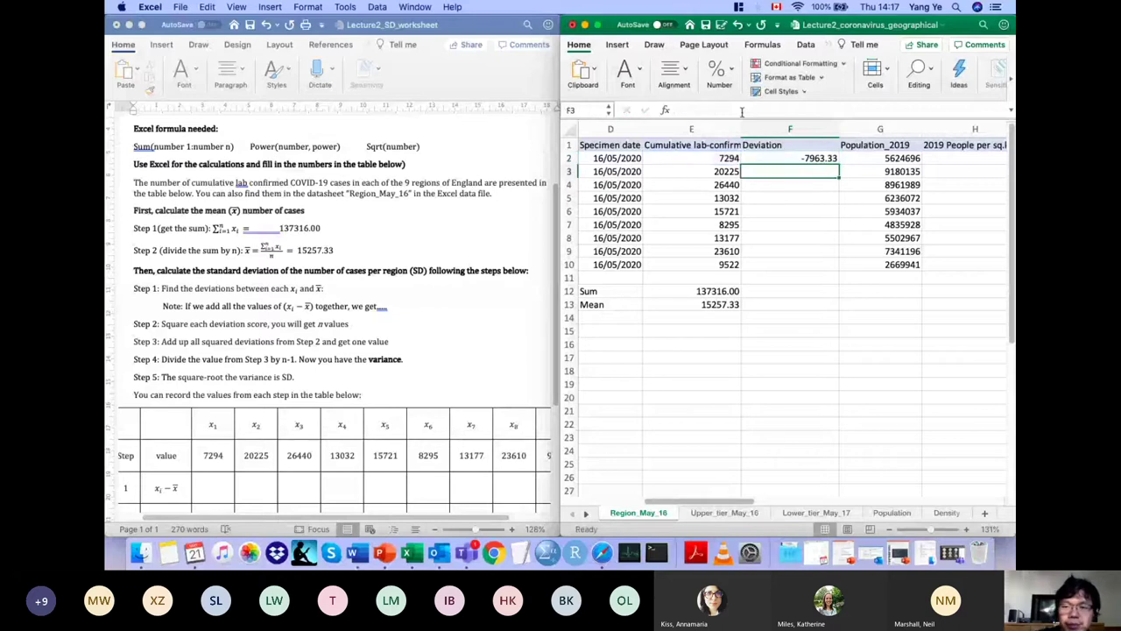
click(793, 160)
drag(839, 165, 866, 251)
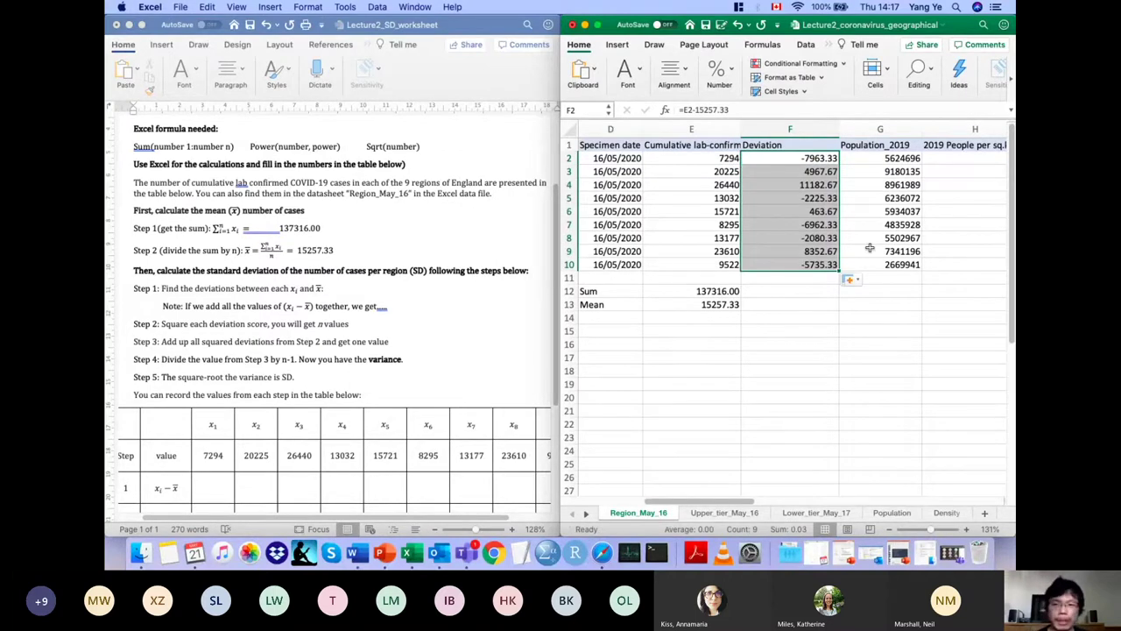
Step: Review the deviations in F2:F10 and check the formulas in individual cells of the column
click(800, 158)
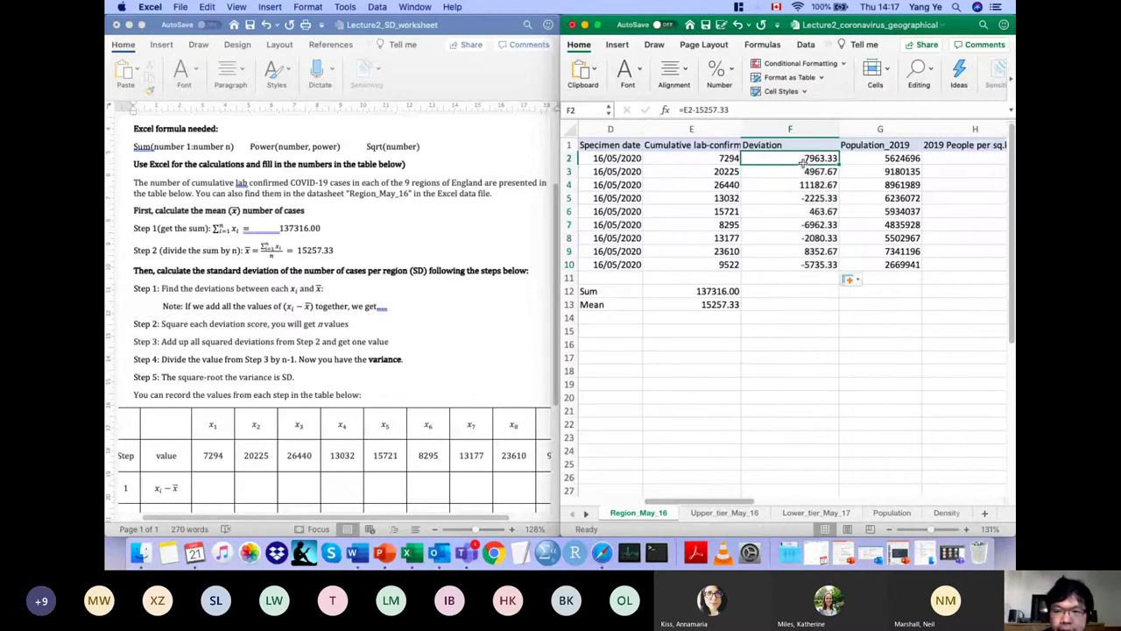
drag(803, 162, 801, 262)
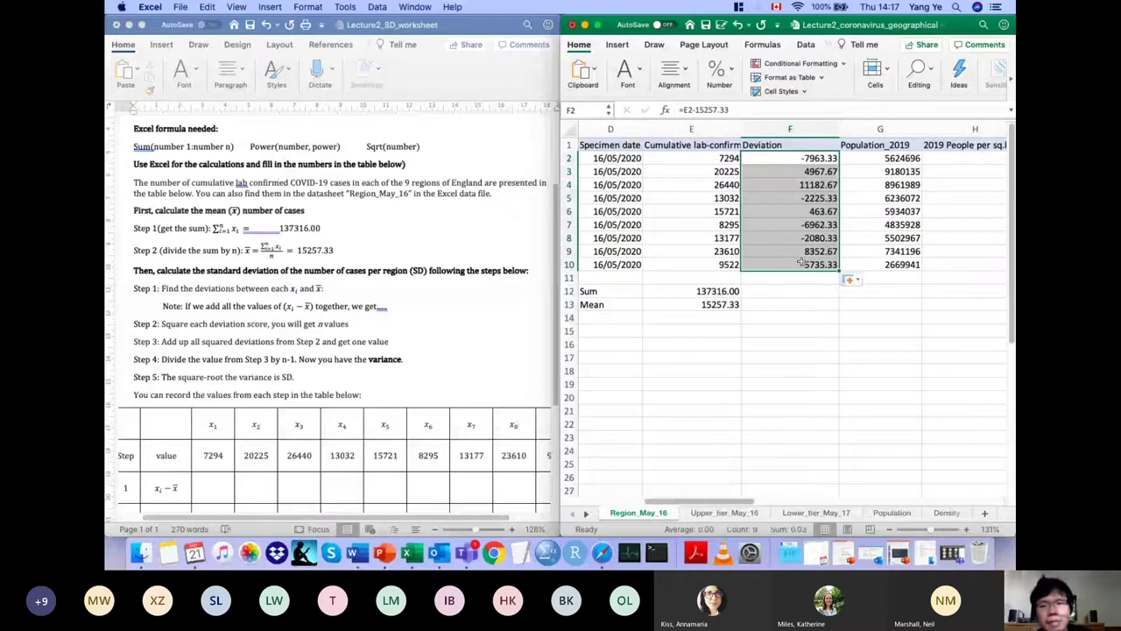
click(806, 159)
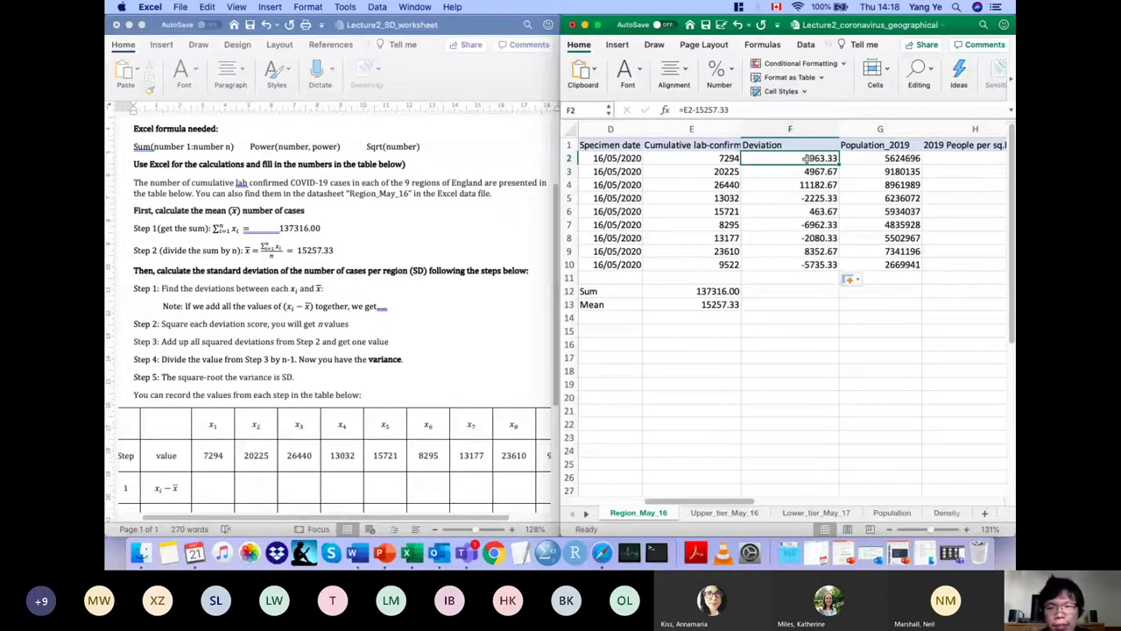
click(813, 198)
click(814, 186)
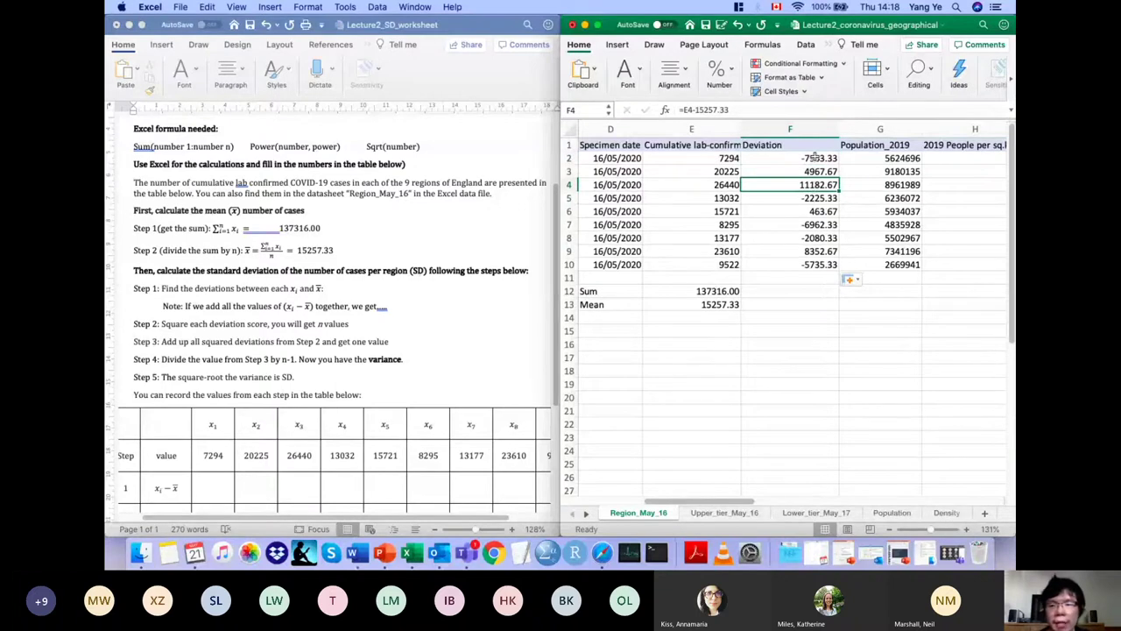
click(816, 157)
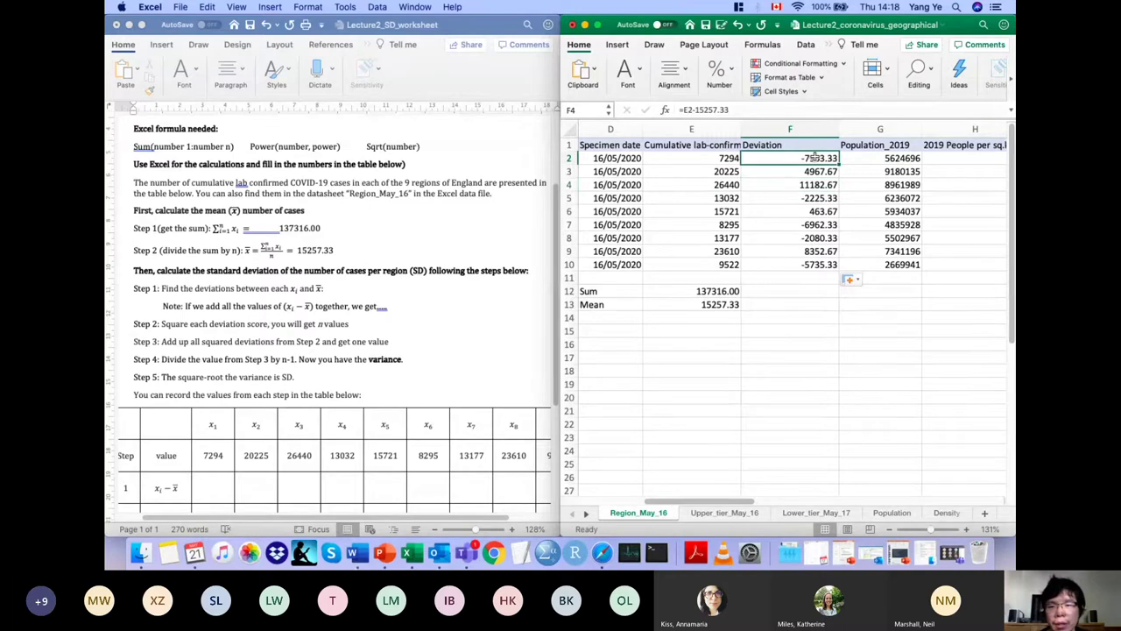
Step: Select the deviations in F2:F10 to check what they add up to
drag(815, 156, 825, 265)
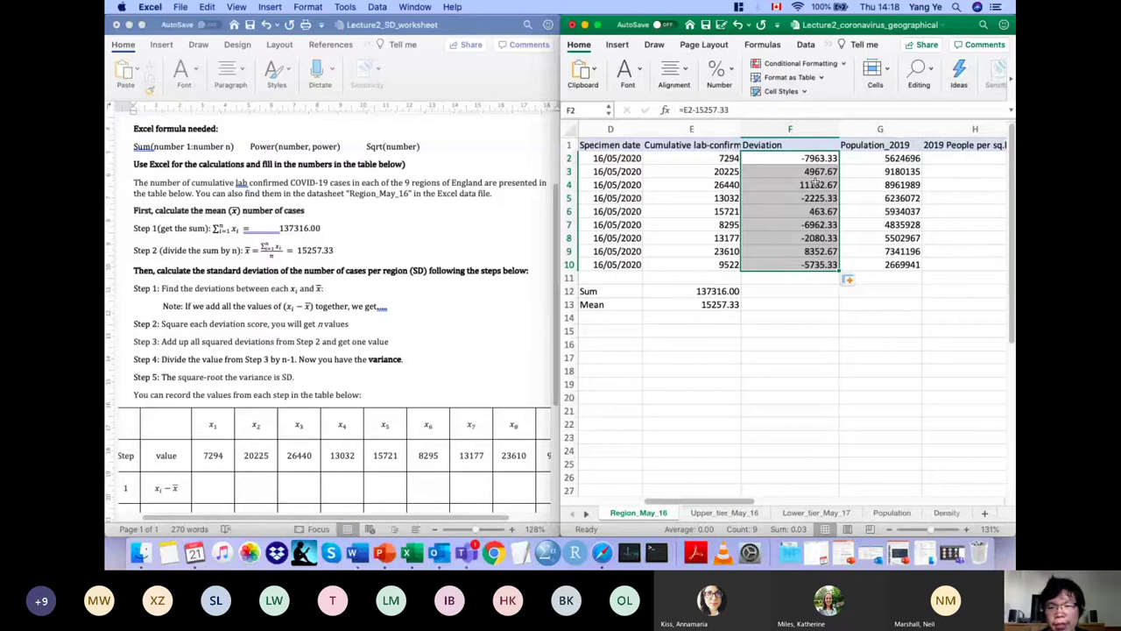
click(759, 292)
drag(804, 160, 820, 266)
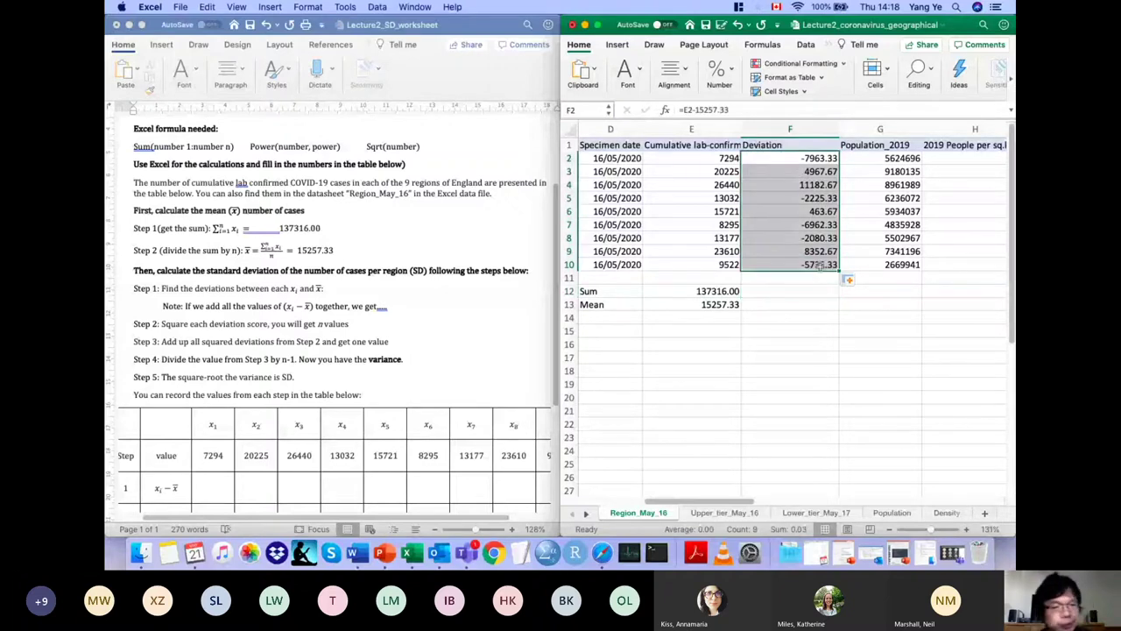
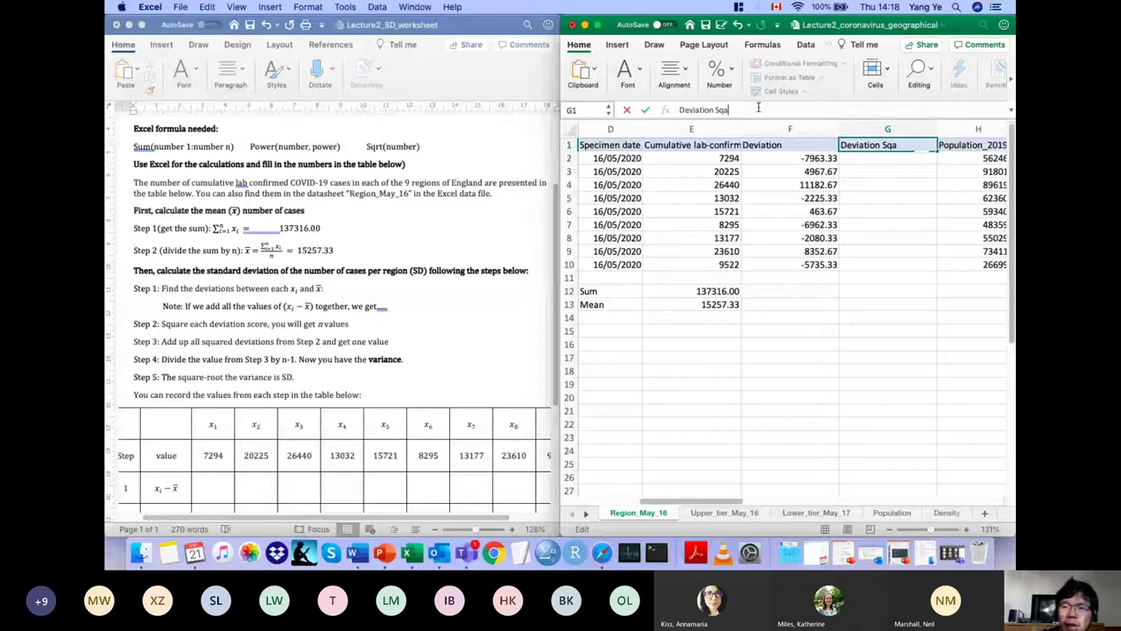
Step: Complete the heading of the new column in G1 as "Deviation Squared"
key(BackSpace)
text(uared)
key(Return)
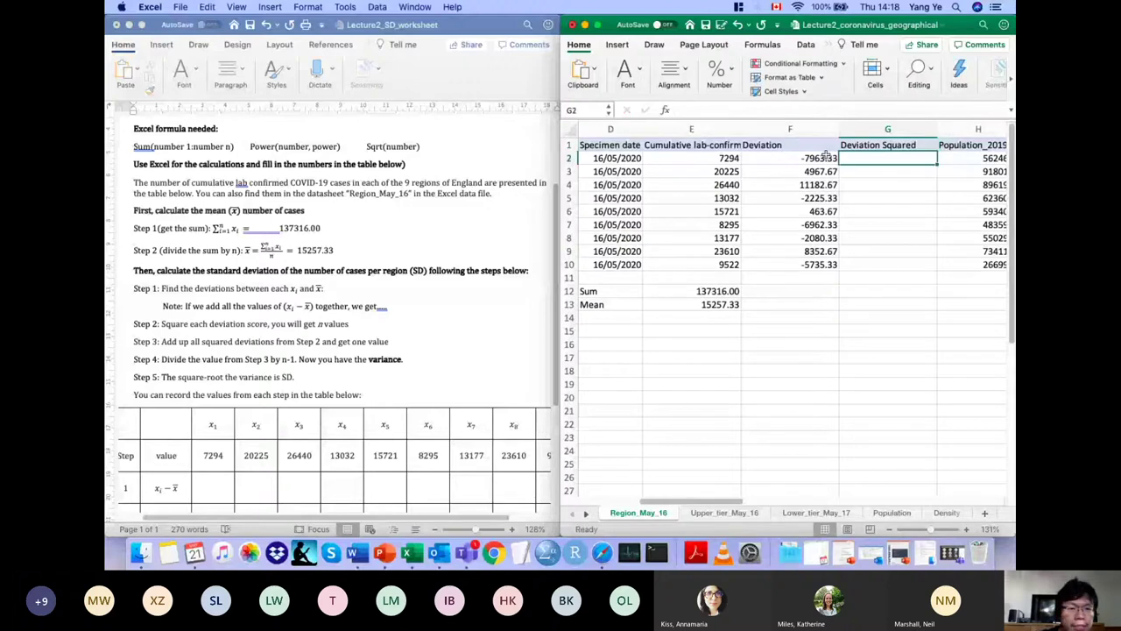
Step: Copy Power(number, power) from the Word worksheet and insert it as a formula in G2 of the Excel sheet
click(826, 156)
drag(251, 147, 345, 146)
key(cmd+c)
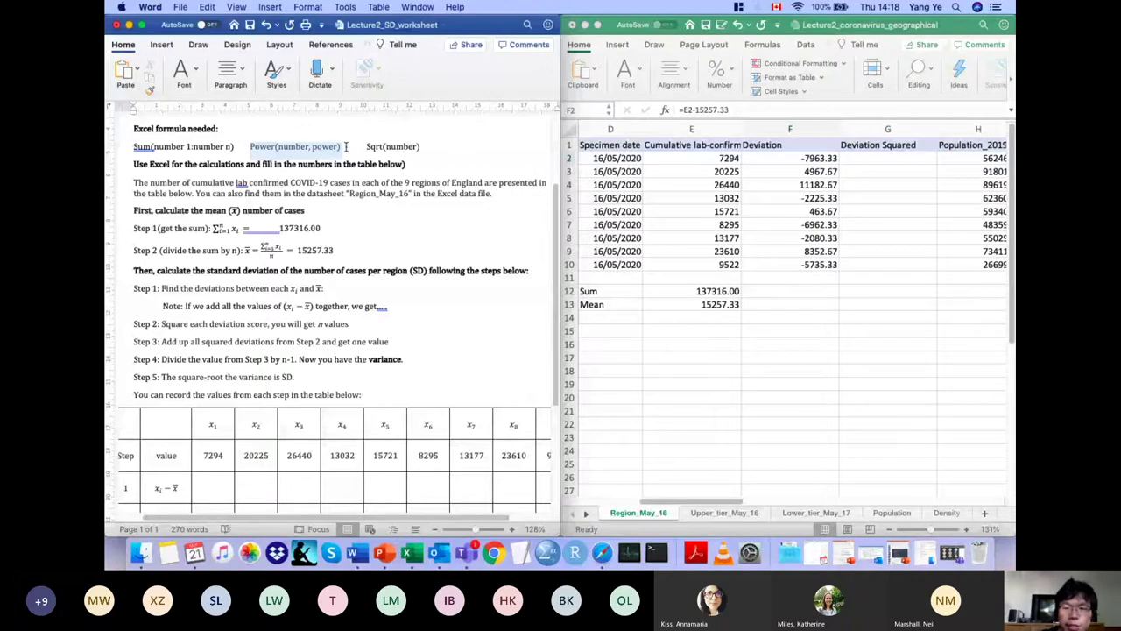
click(862, 160)
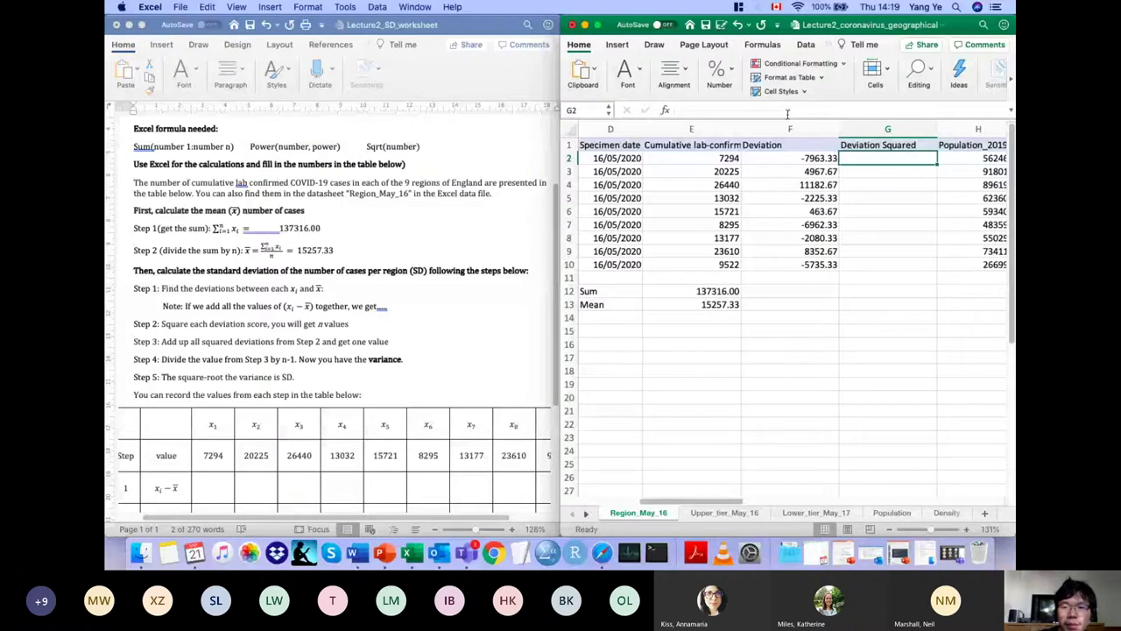
text(=)
key(cmd+v)
Step: Replace the placeholder arguments in G2 so the formula reads =Power(F2, 2)
double_click(722, 109)
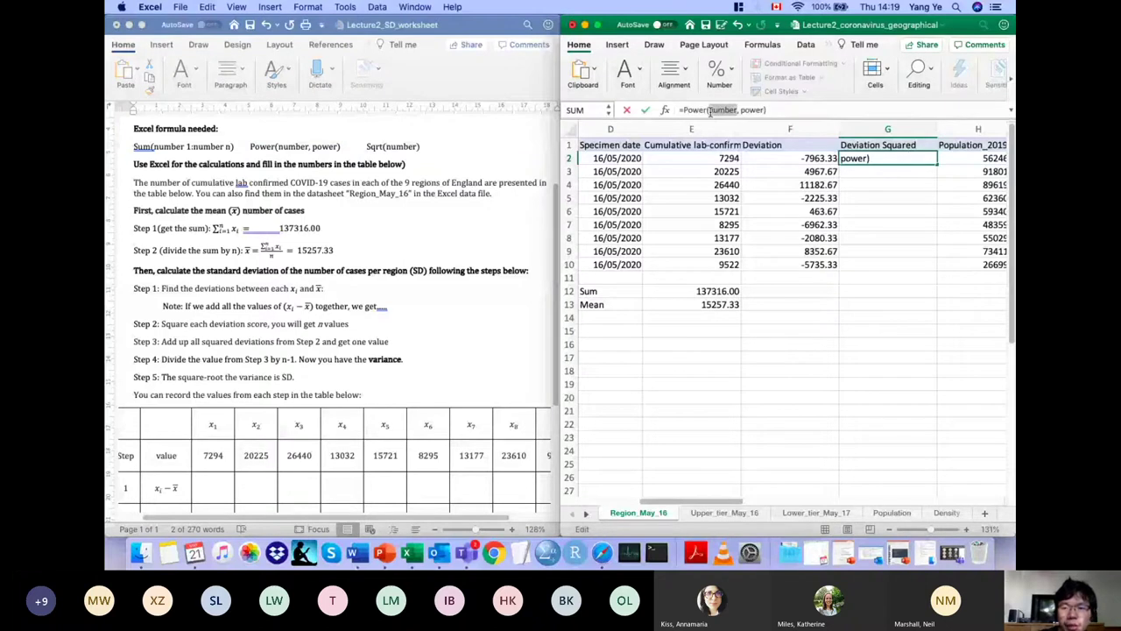
key(BackSpace)
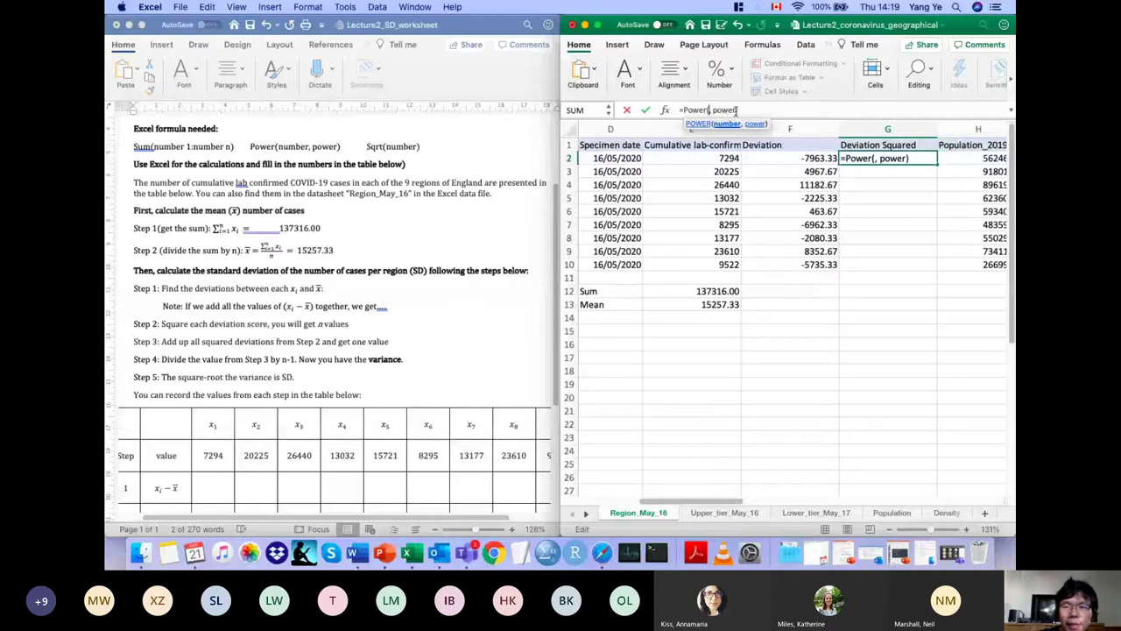
drag(736, 111, 716, 109)
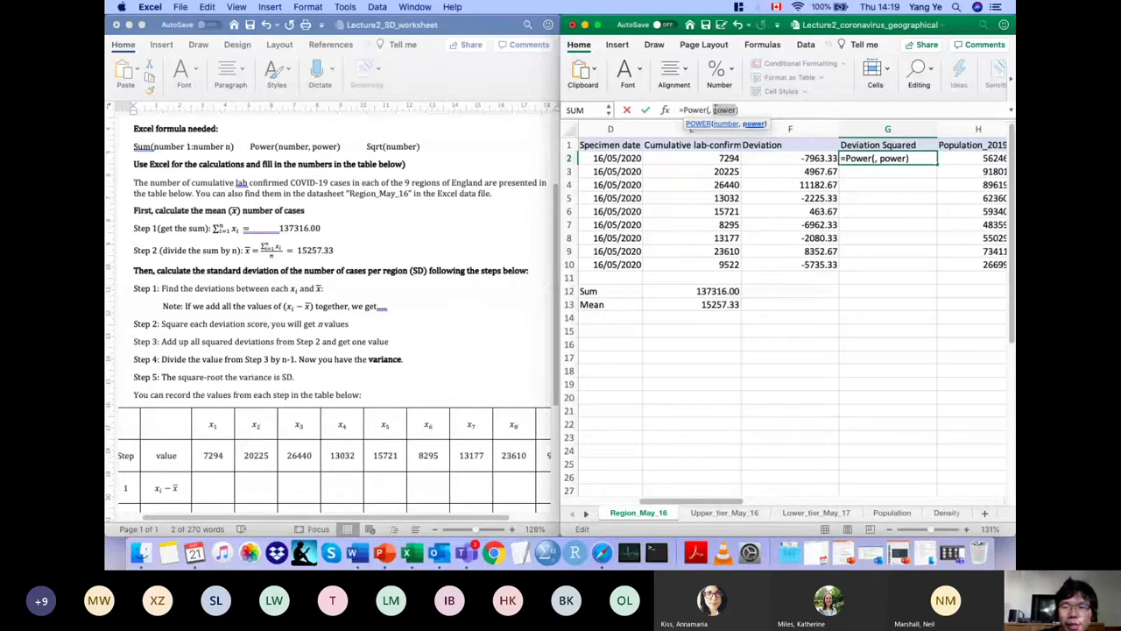
text(2)
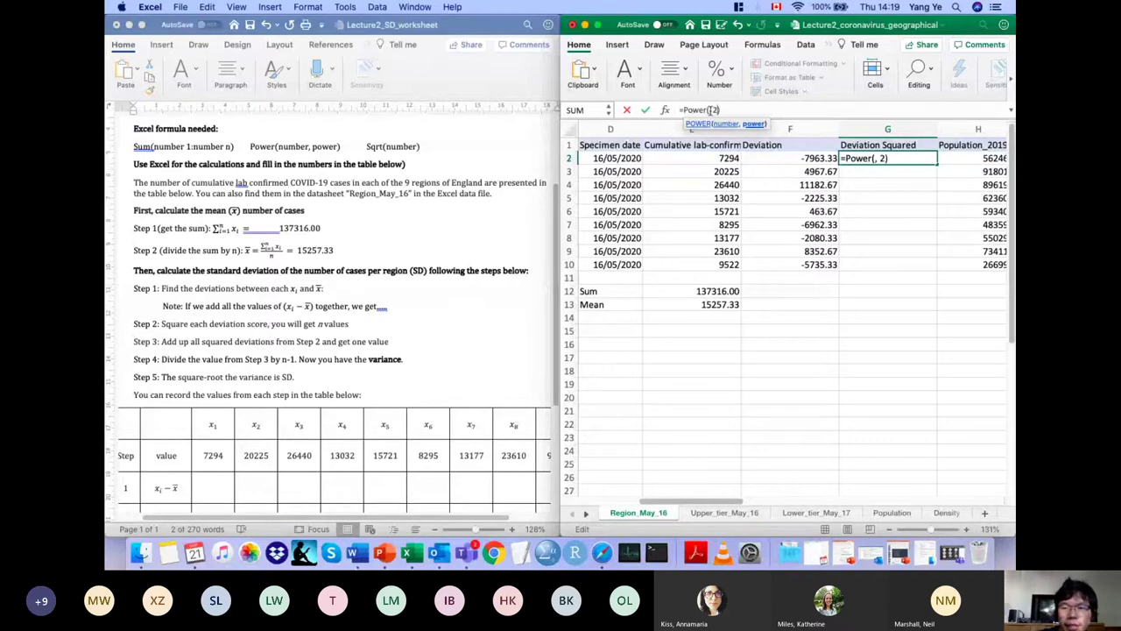
click(827, 159)
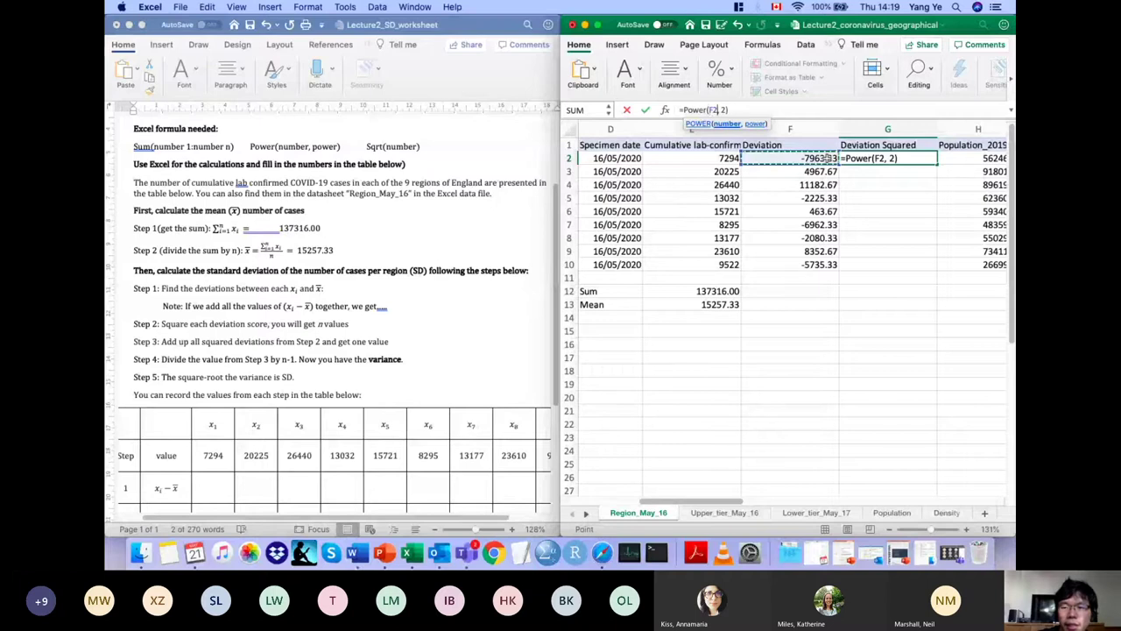
key(Return)
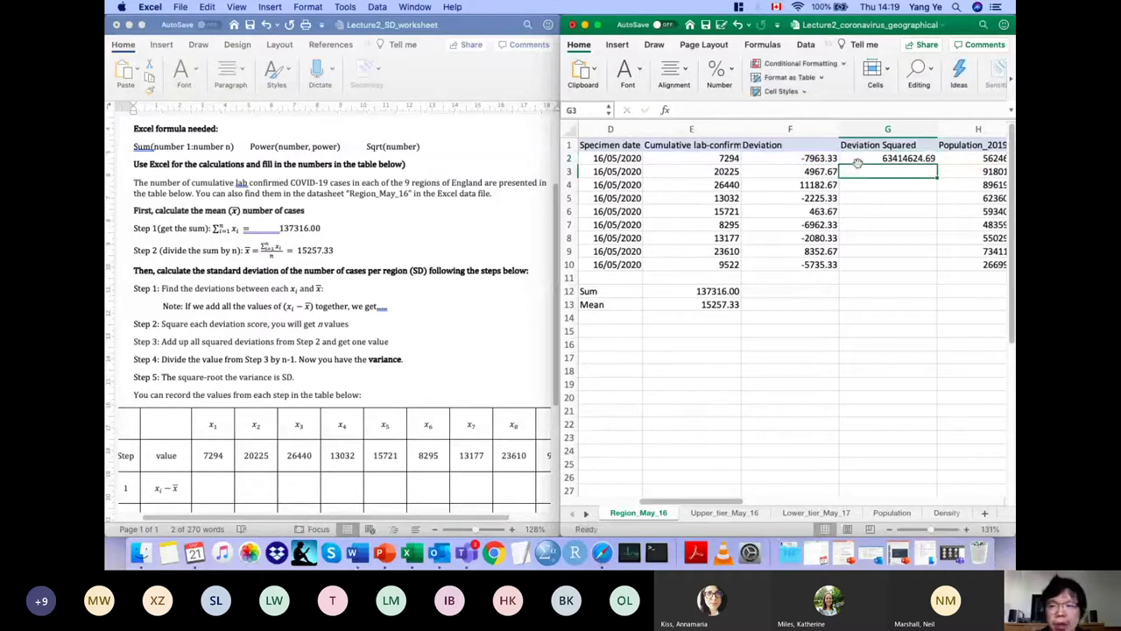
Step: Compare G2 with its source cells F2 and E2, and fill the squared-deviation formula down to G10
click(858, 161)
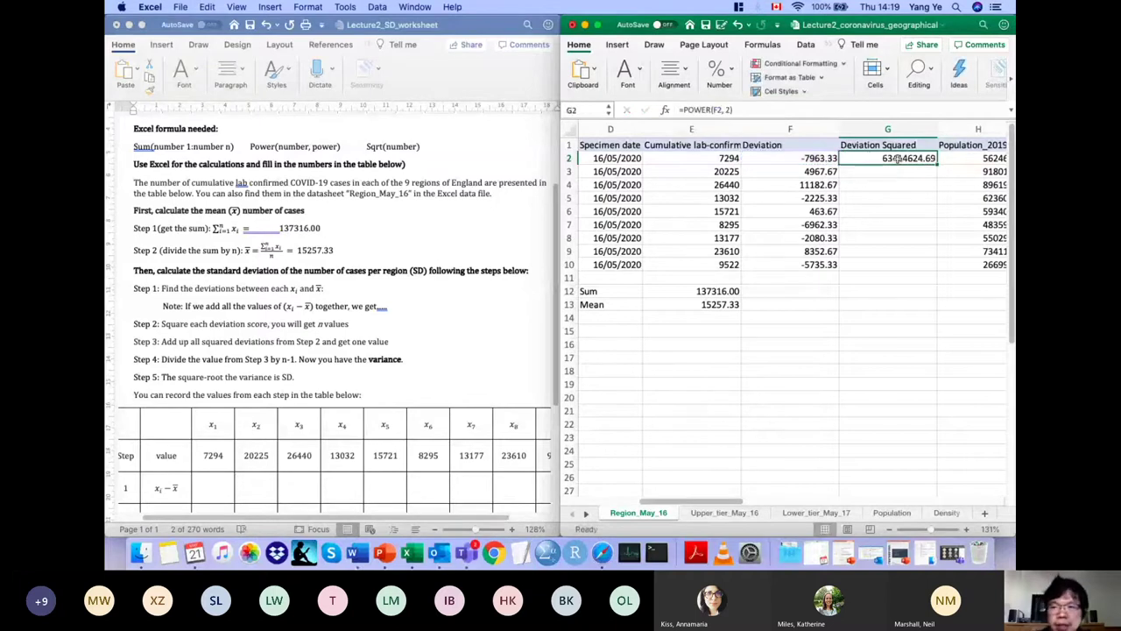
click(811, 158)
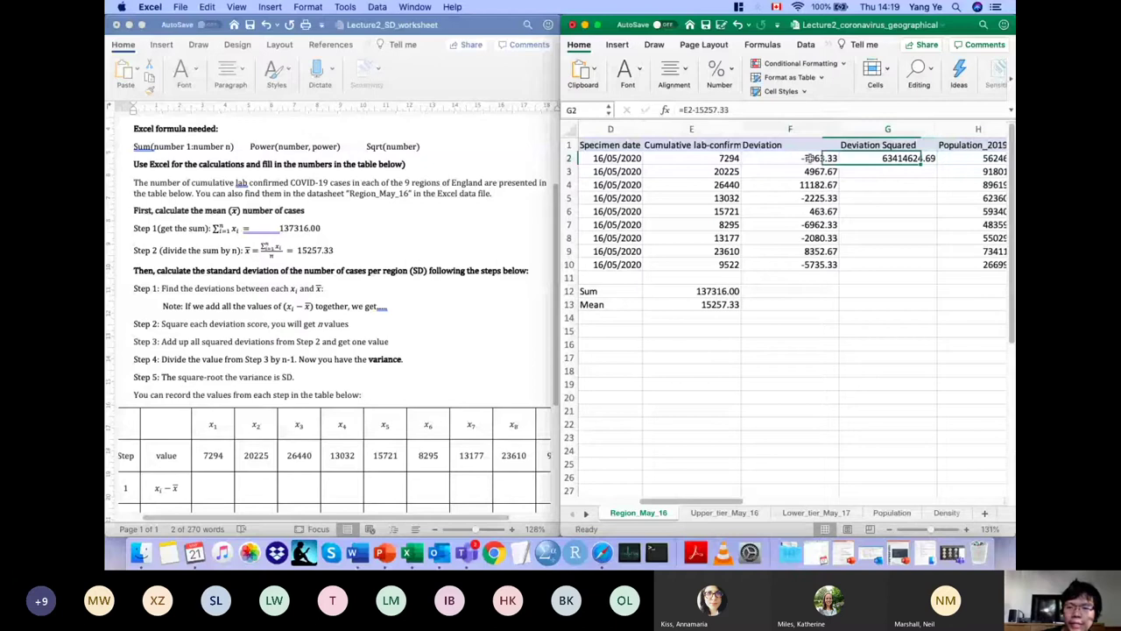
click(706, 159)
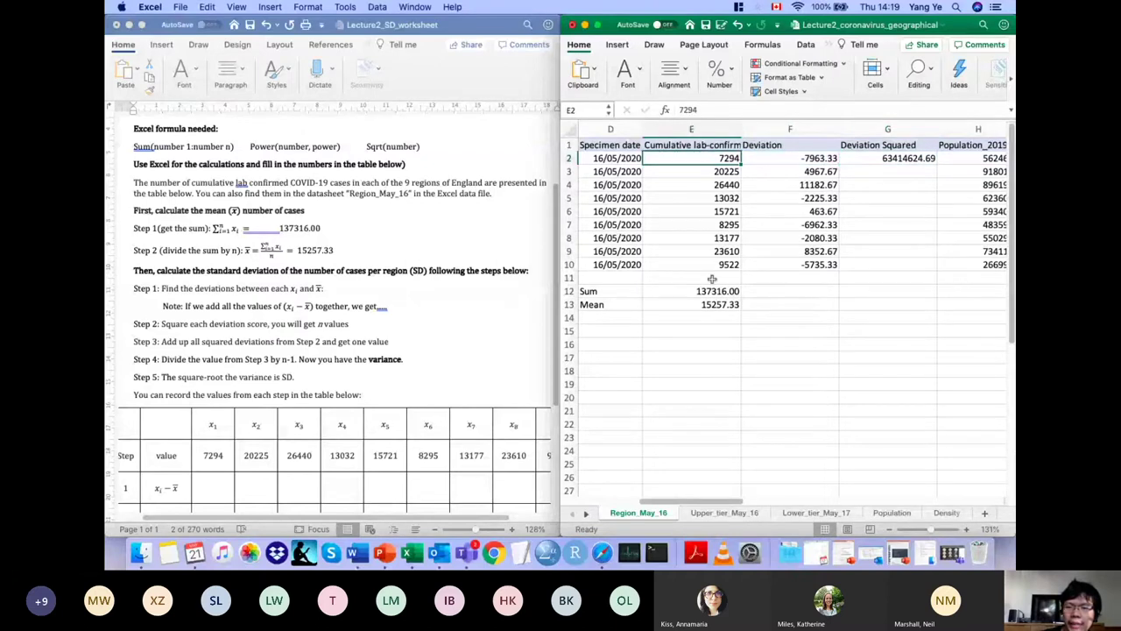
click(918, 159)
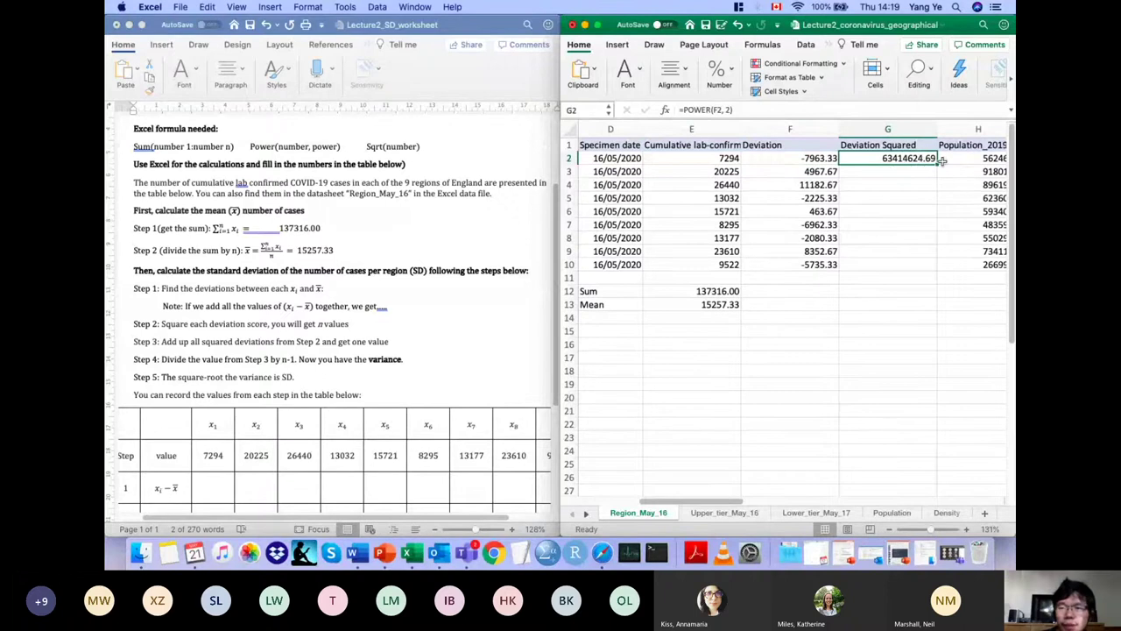
drag(937, 162, 937, 265)
Step: Check the copied POWER formulas in G3 and G4 against the deviations in column F, and review G2:G10
click(900, 173)
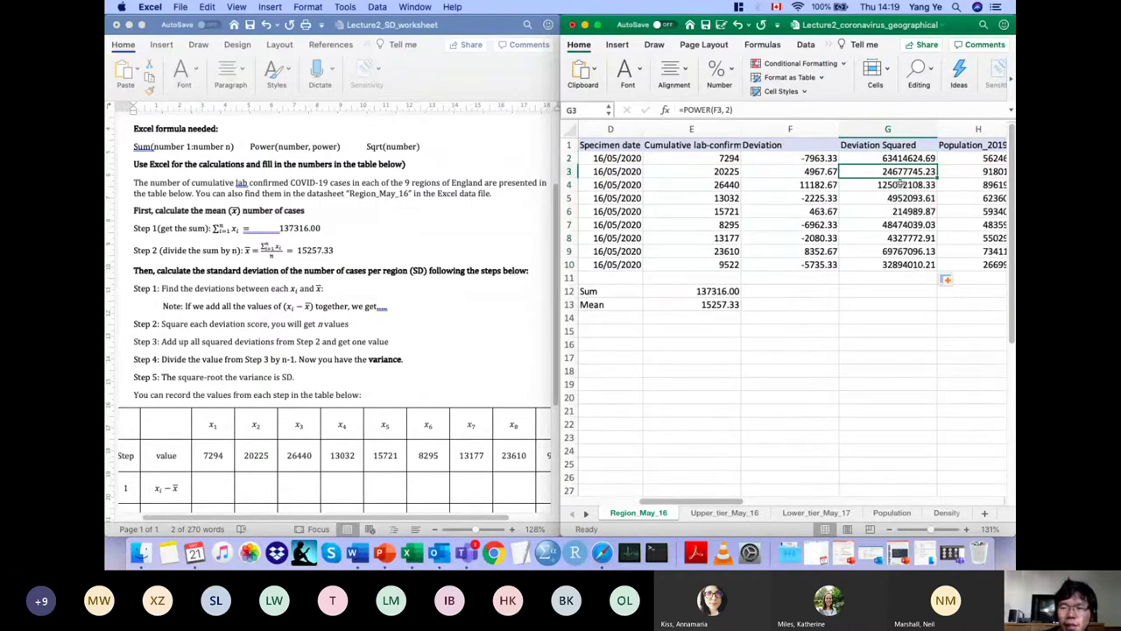
key(Down)
key(Down)
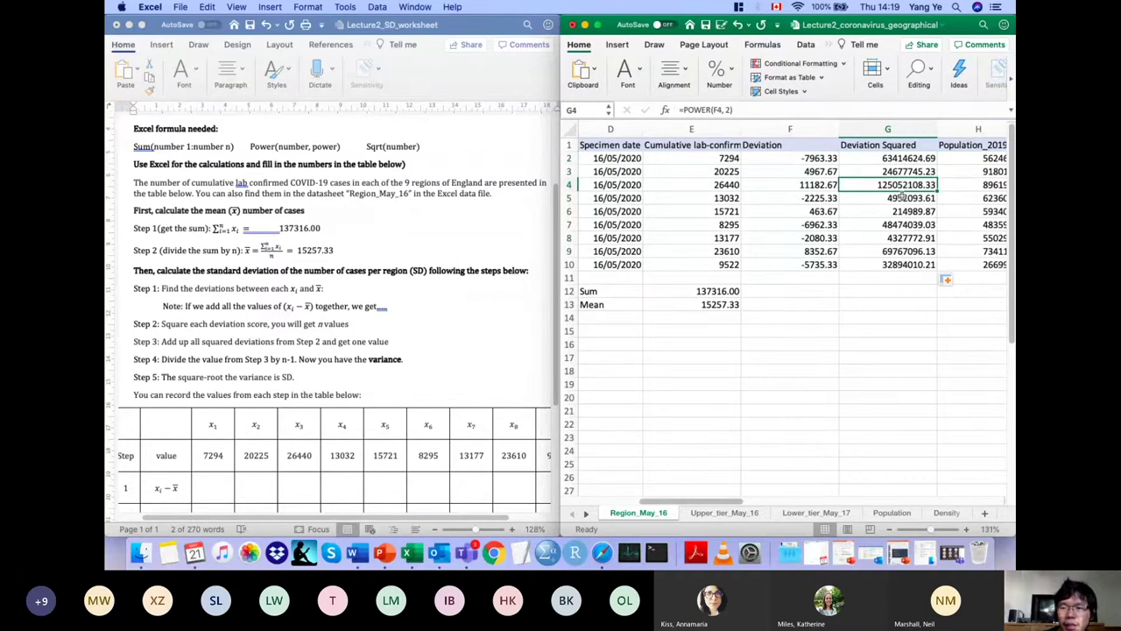
click(902, 186)
key(Up)
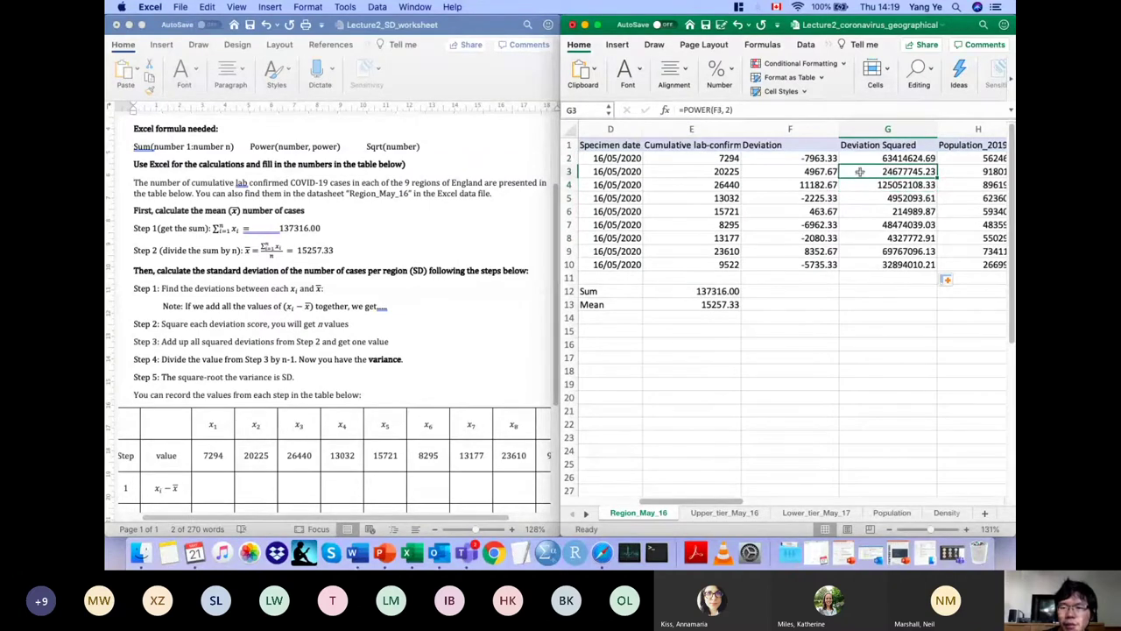
key(Left)
click(890, 184)
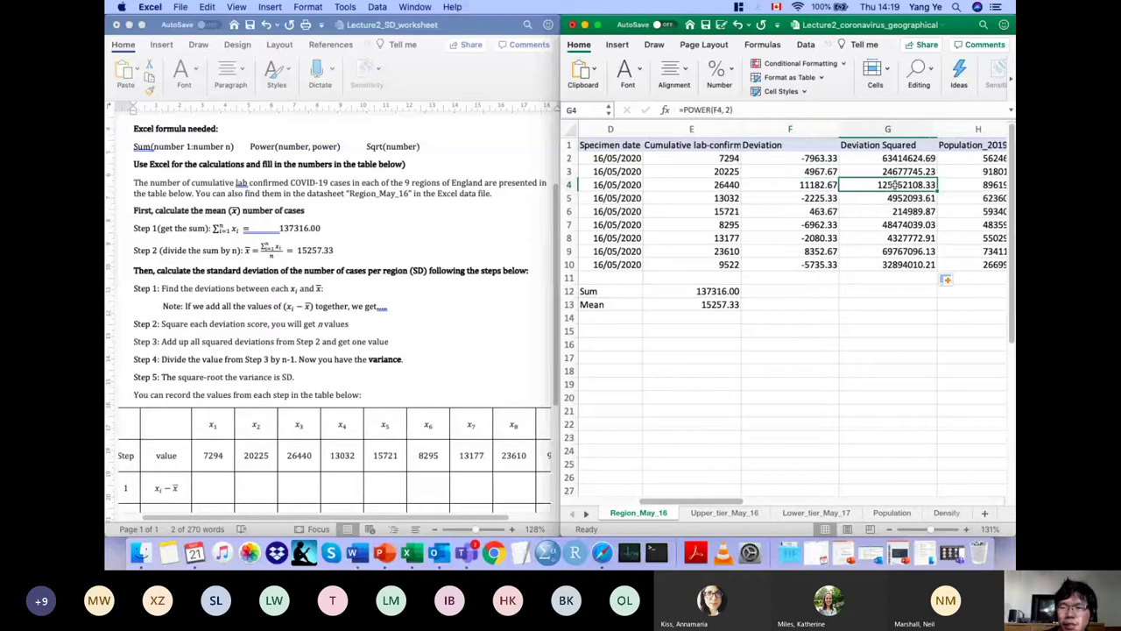
click(815, 185)
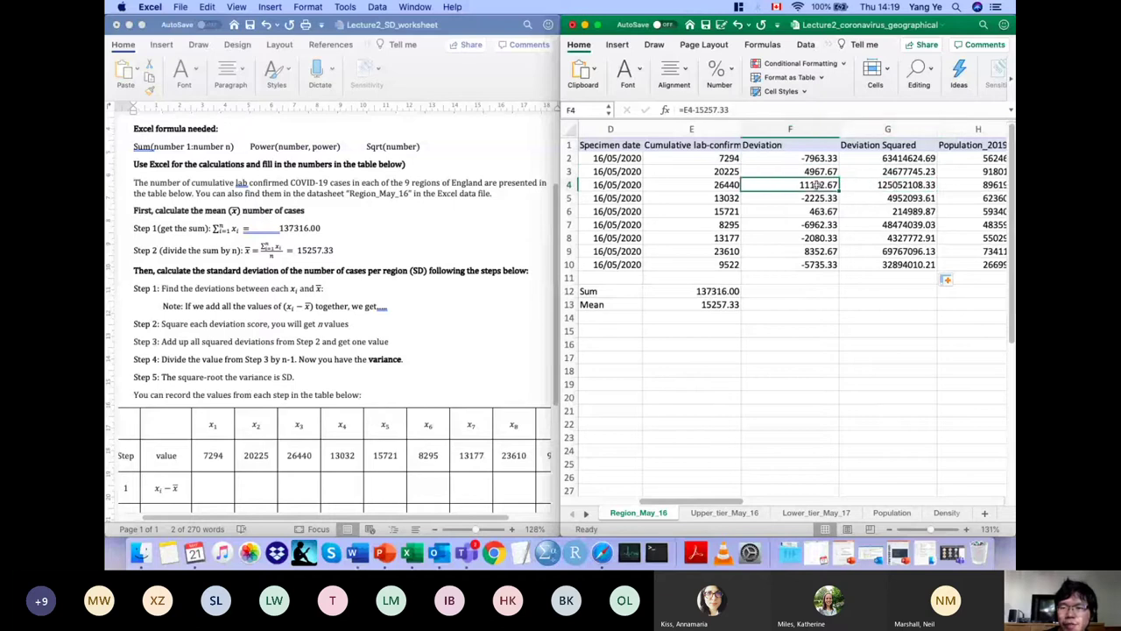
drag(907, 158, 907, 263)
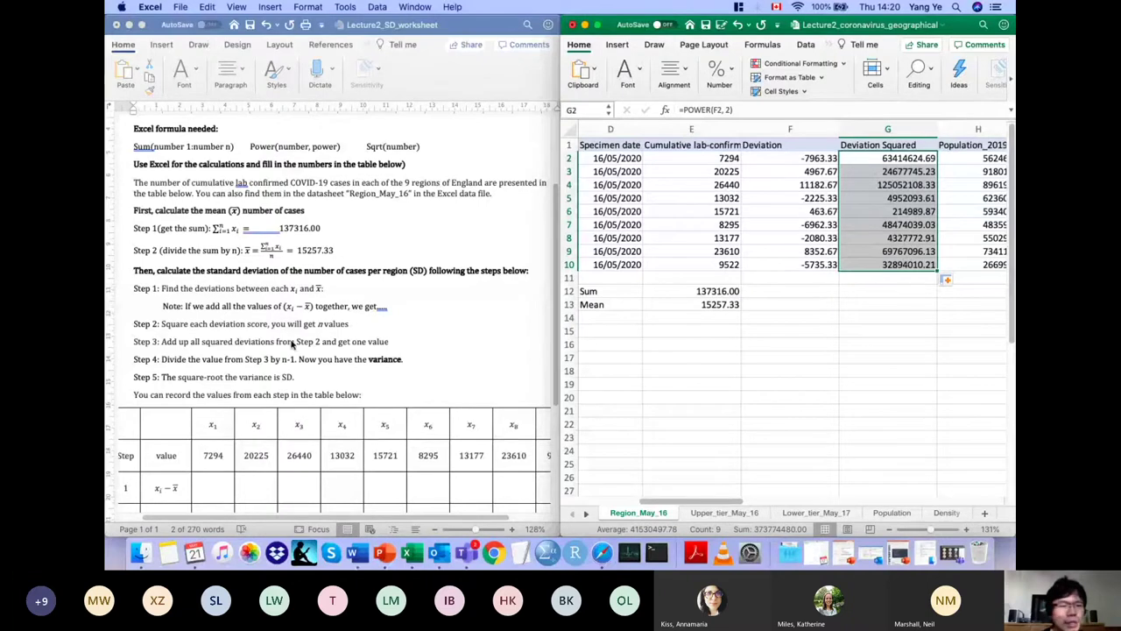
Step: Examine the step 2 row of the Word worksheet table and the matching squared deviations in G2:G10
scroll(277, 345, down, 1)
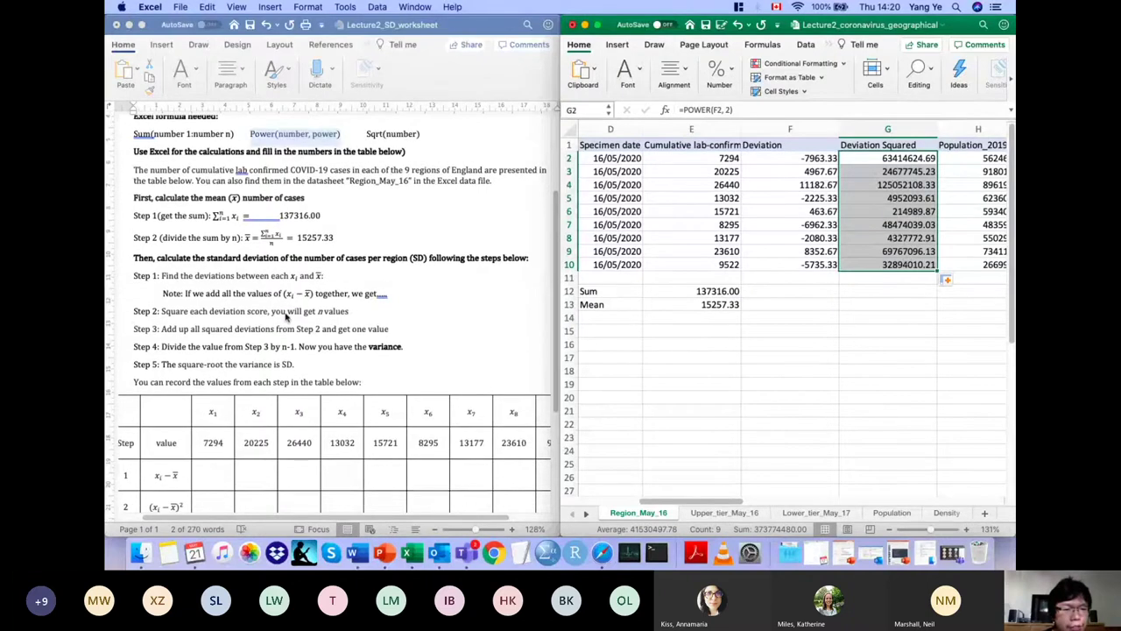
click(286, 317)
scroll(285, 316, down, 5)
scroll(286, 315, down, 5)
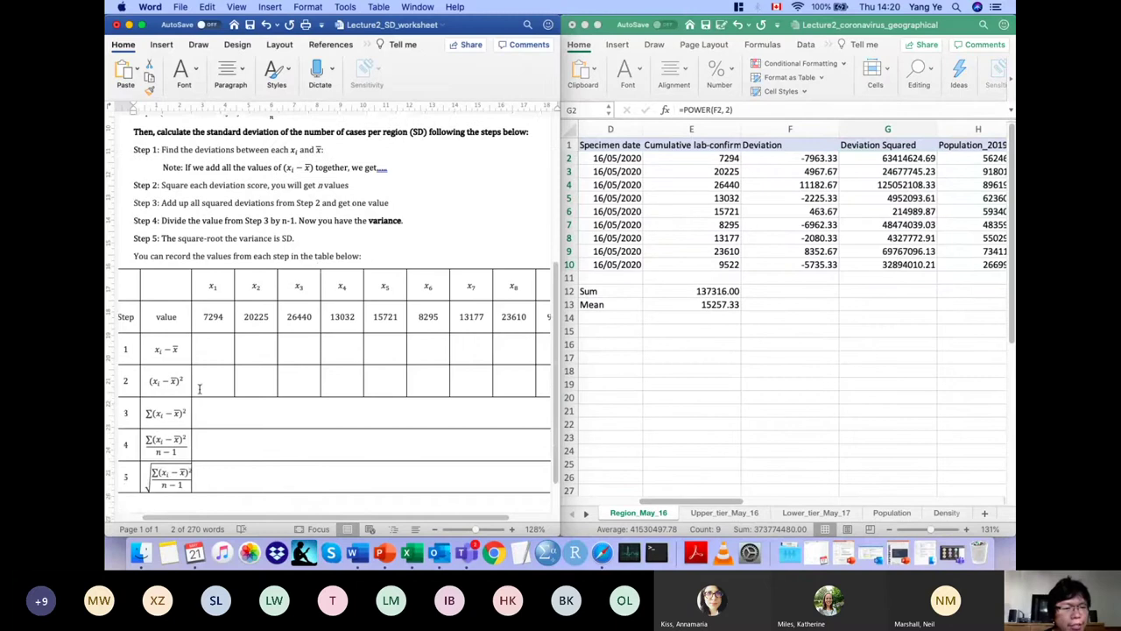
drag(199, 388, 542, 384)
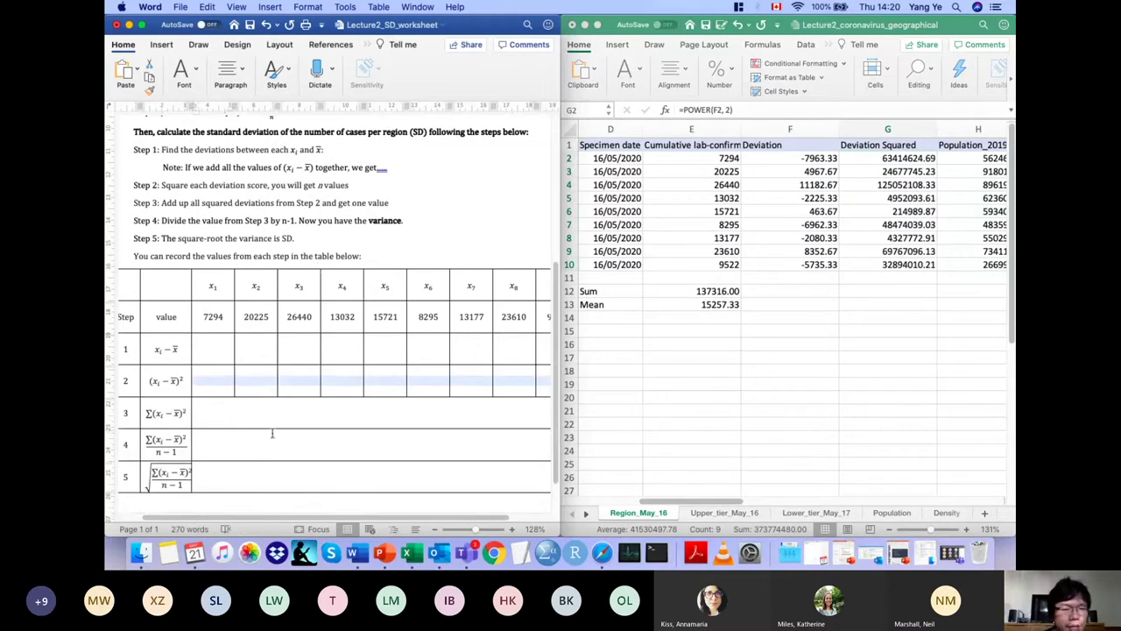
click(219, 384)
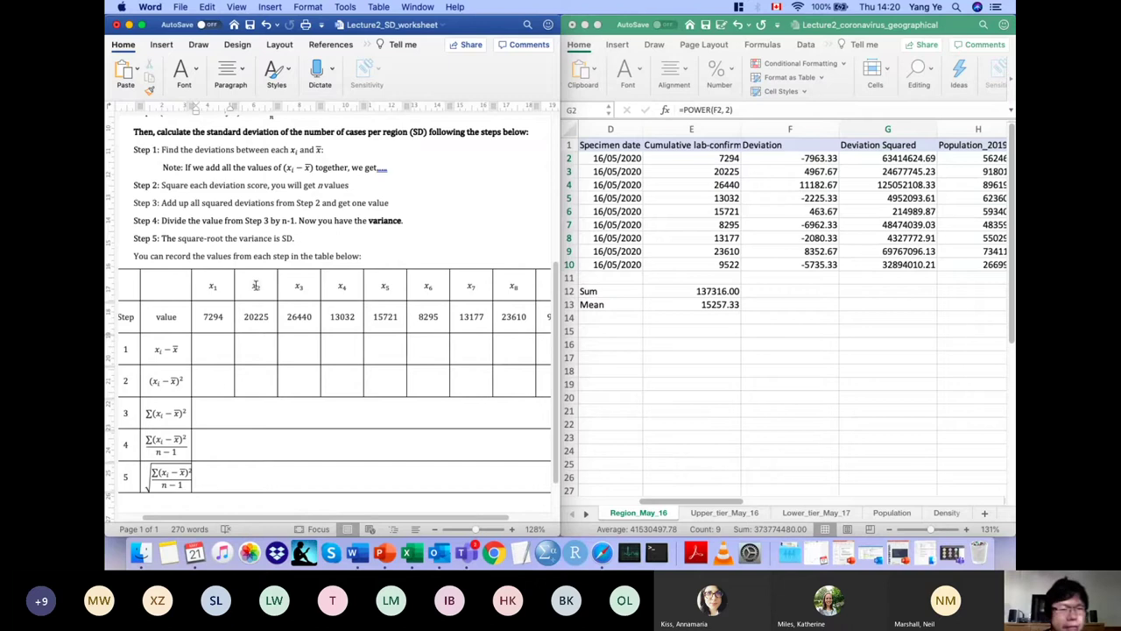
drag(890, 159, 899, 265)
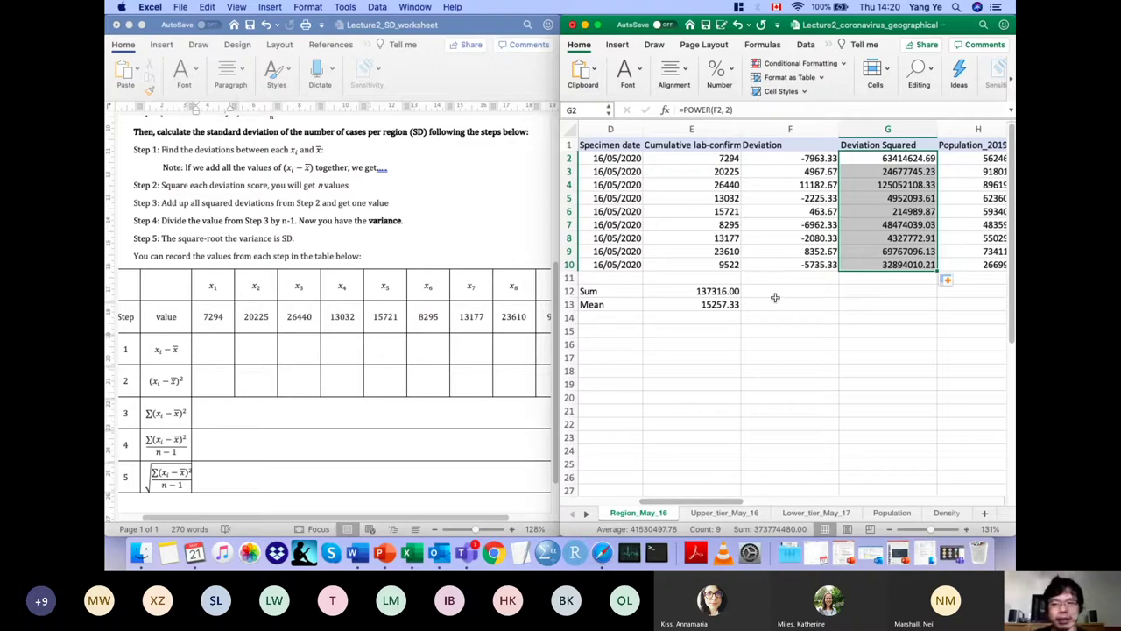
Step: Change the sum label in D12 to "Sum of xi"
double_click(608, 292)
text(of)
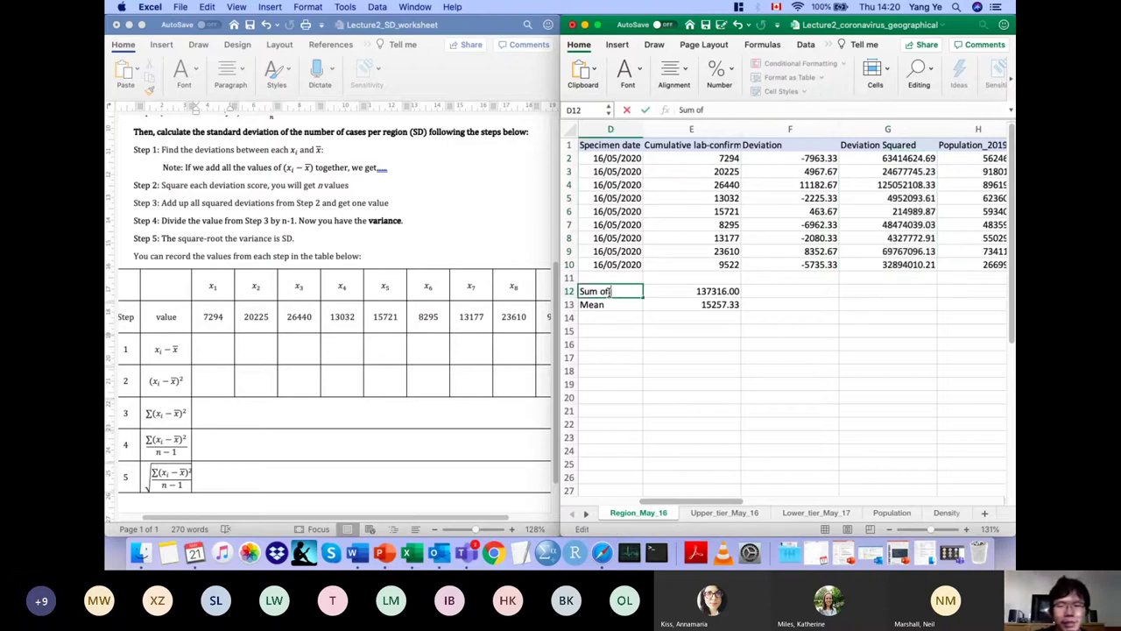
text( val)
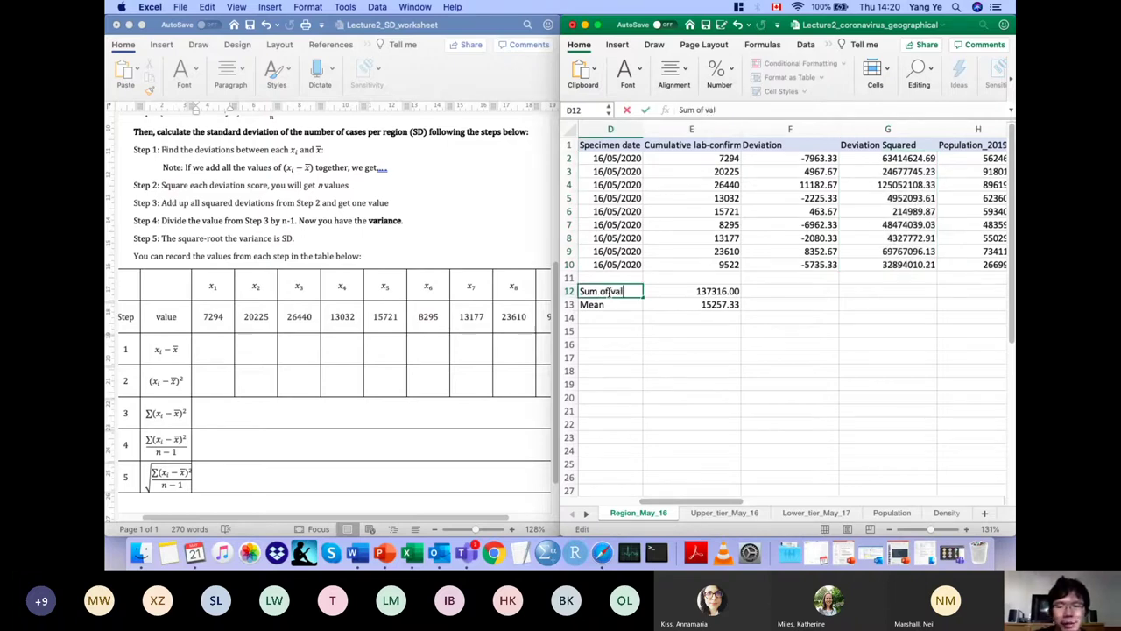
key(BackSpace)
key(BackSpace)
key(BackSpace)
key(Return)
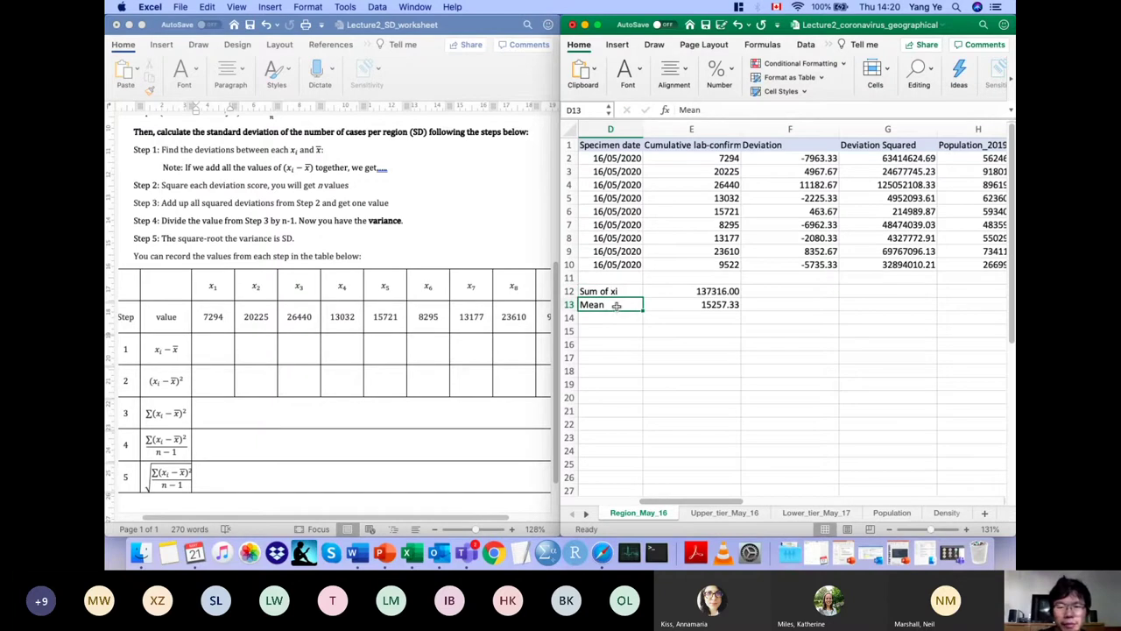
double_click(616, 304)
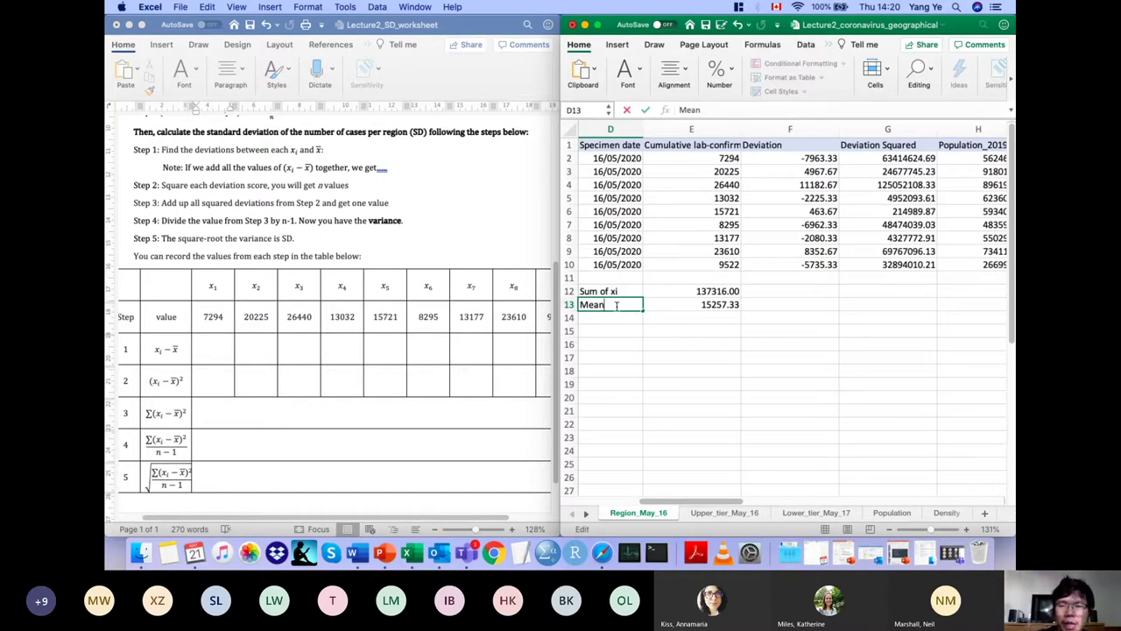
Step: Enter the label "sum of deviation squared" in F12
click(797, 291)
text(sum)
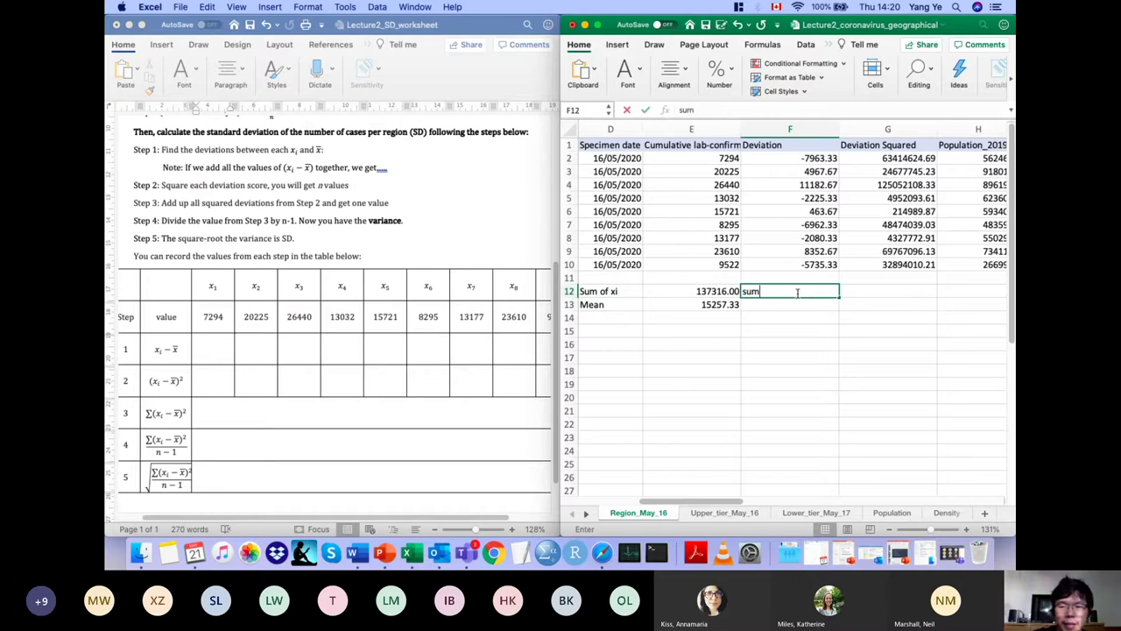
text( of d)
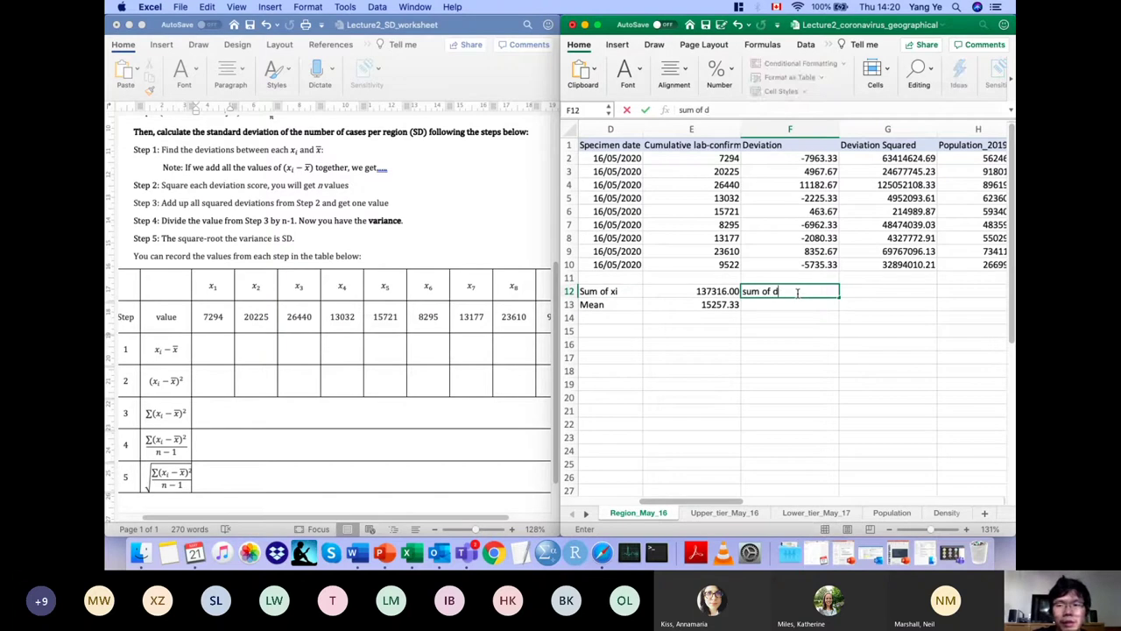
text(eviation squared)
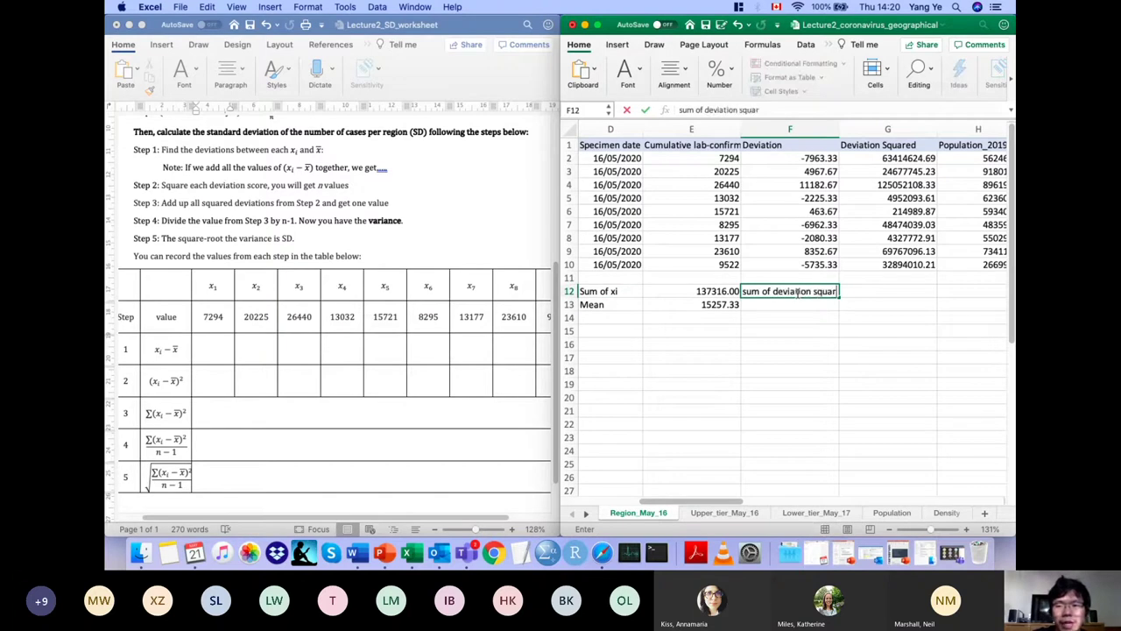
key(Return)
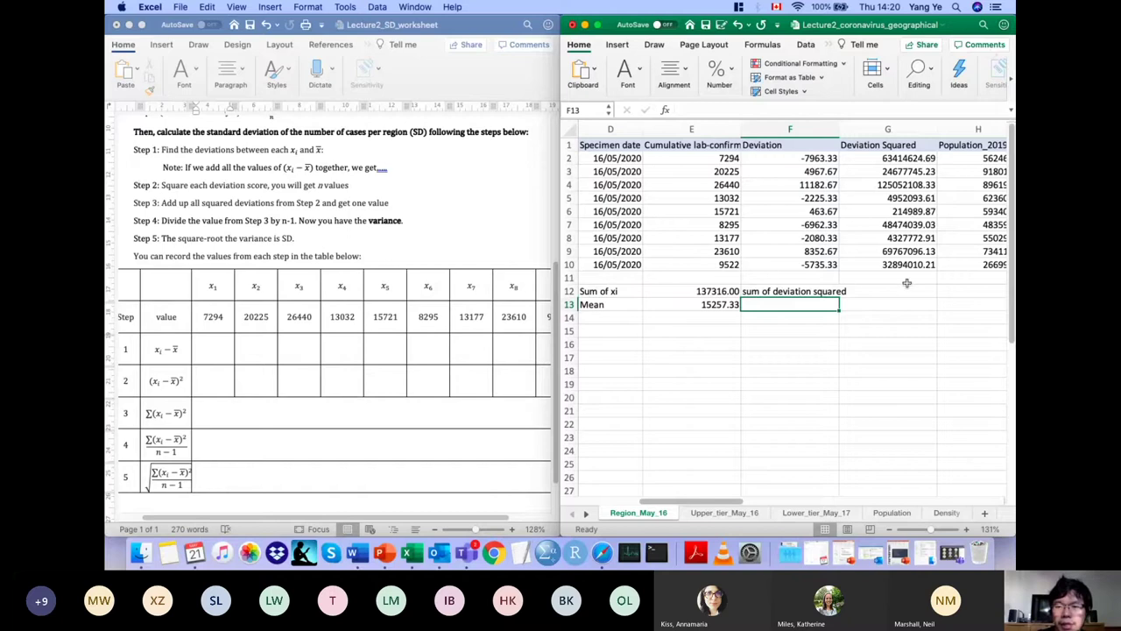
Step: Add up the squared deviations in G12 with the formula =SUM(G2:G10)
click(902, 296)
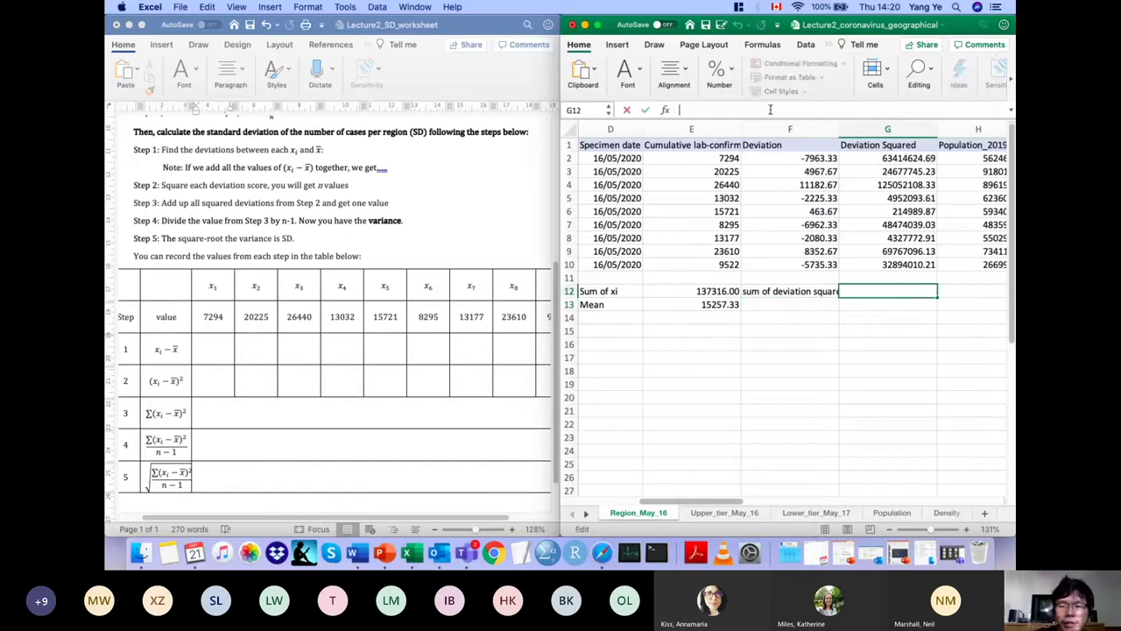
text(=sum())
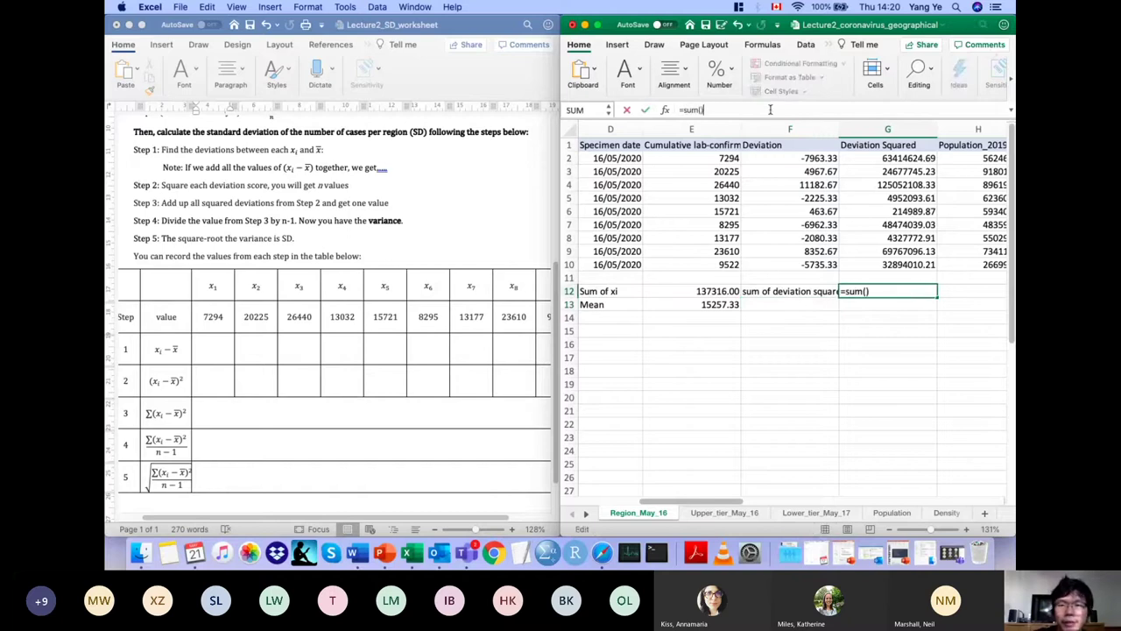
click(703, 109)
click(934, 161)
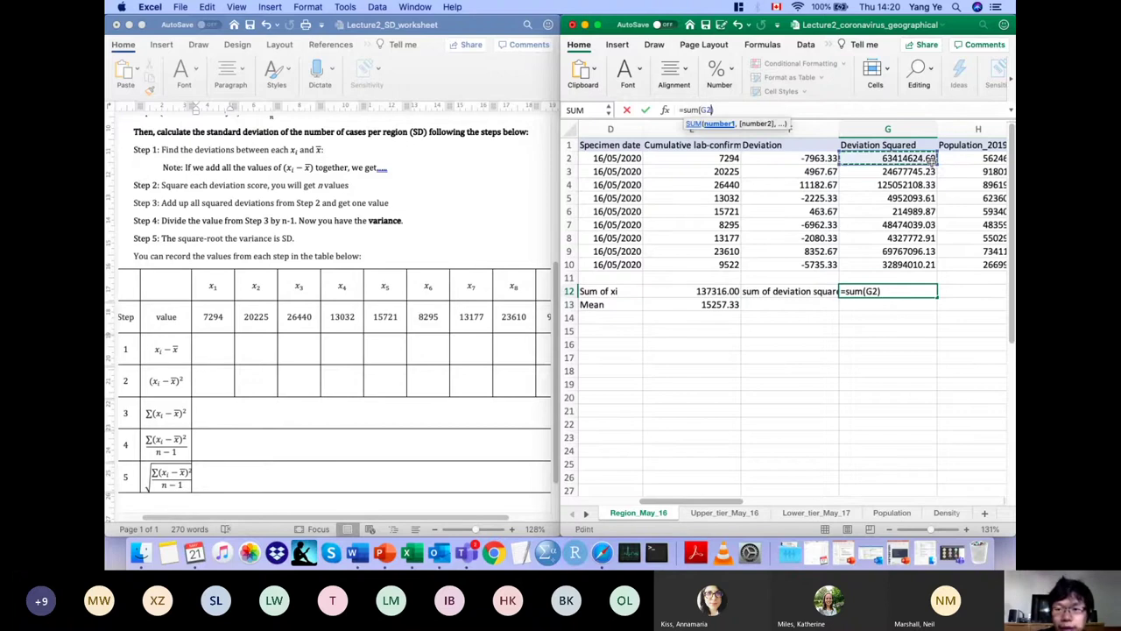
drag(938, 164, 943, 271)
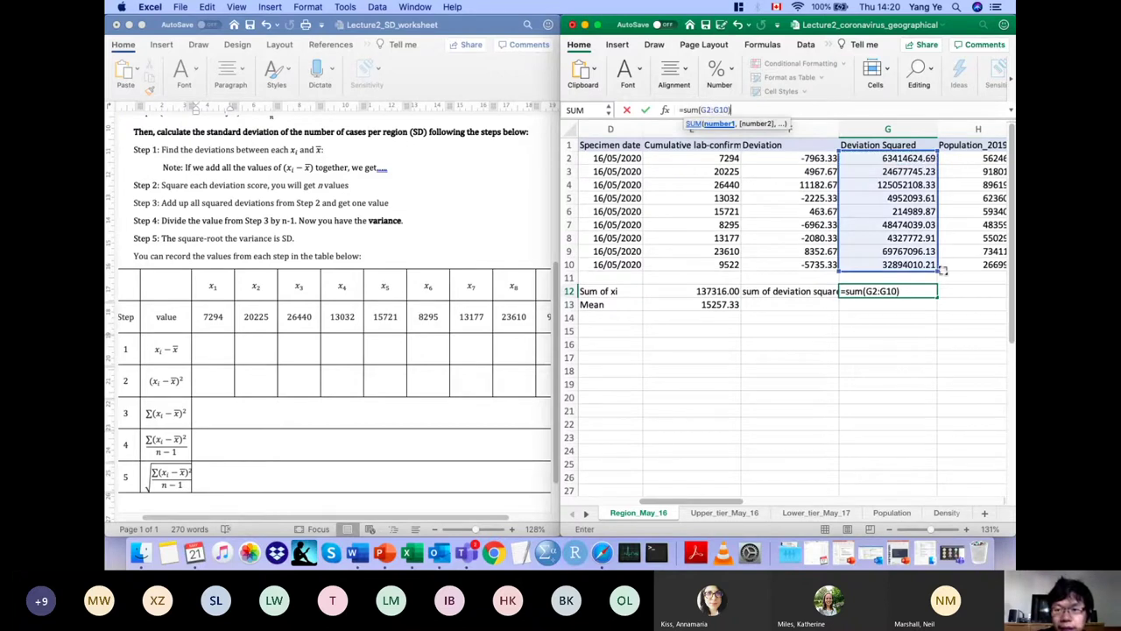
key(Return)
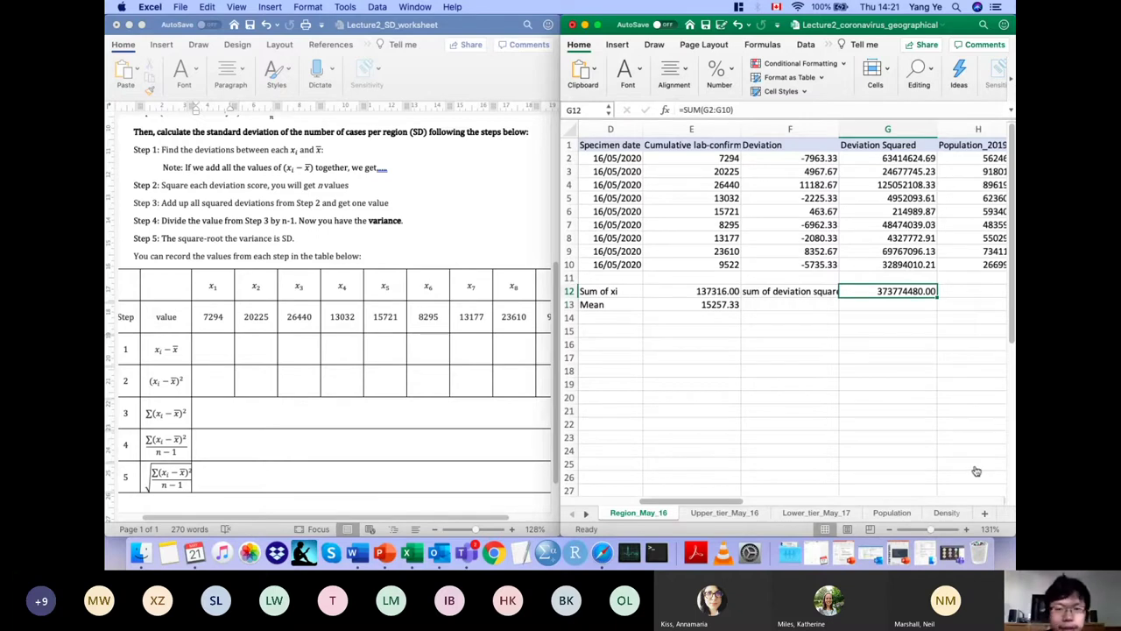
Step: Switch to the Microsoft Teams meeting to check its chat, minimize it, and return to cell G13 of the Excel sheet
key(super+Tab)
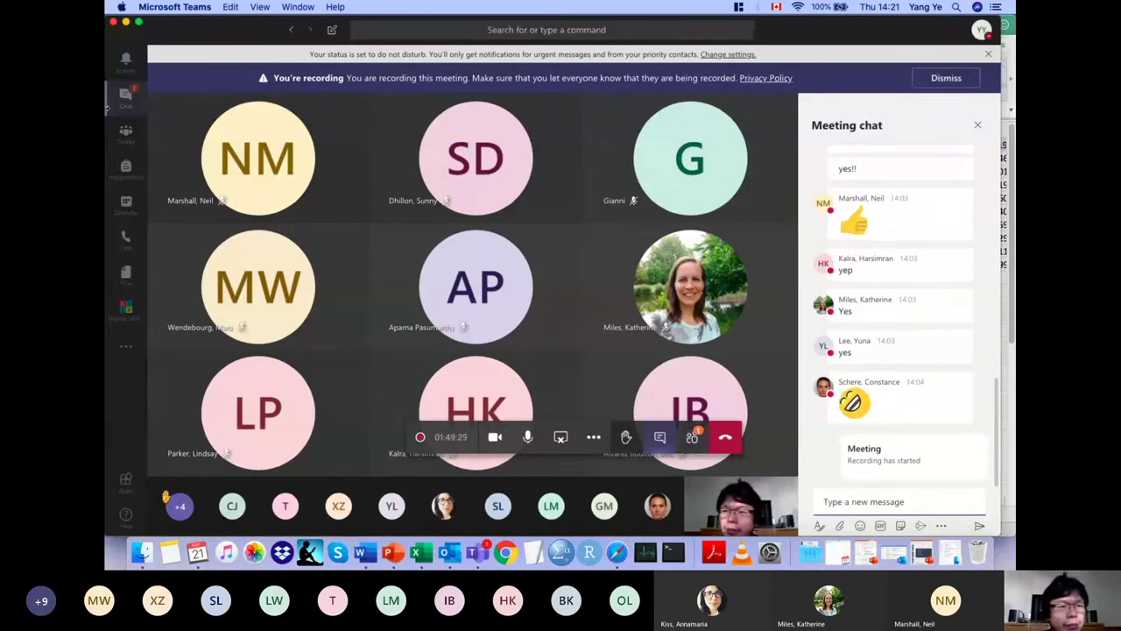
click(125, 22)
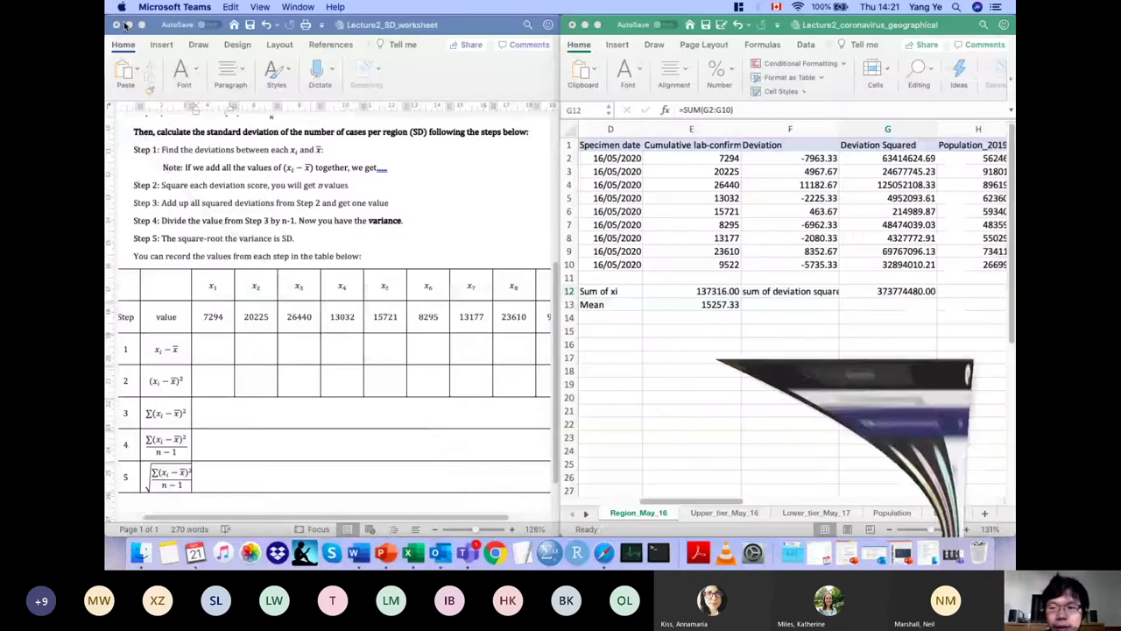
click(893, 306)
click(893, 308)
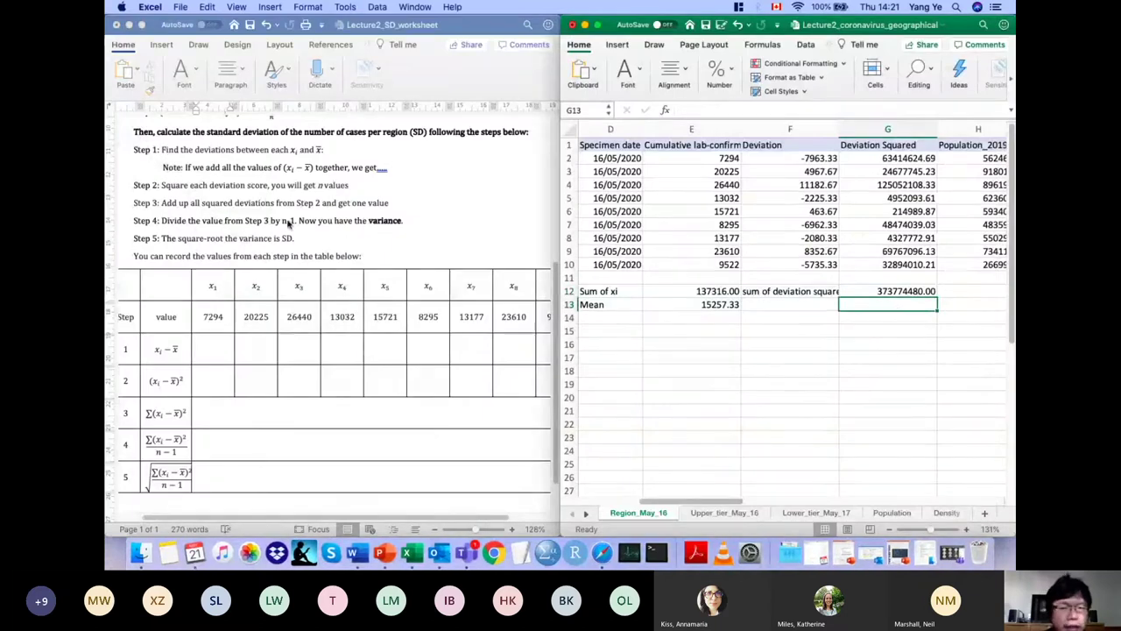
Step: Enter the label "Variance" in F13, below the sum of deviation squared label
click(890, 292)
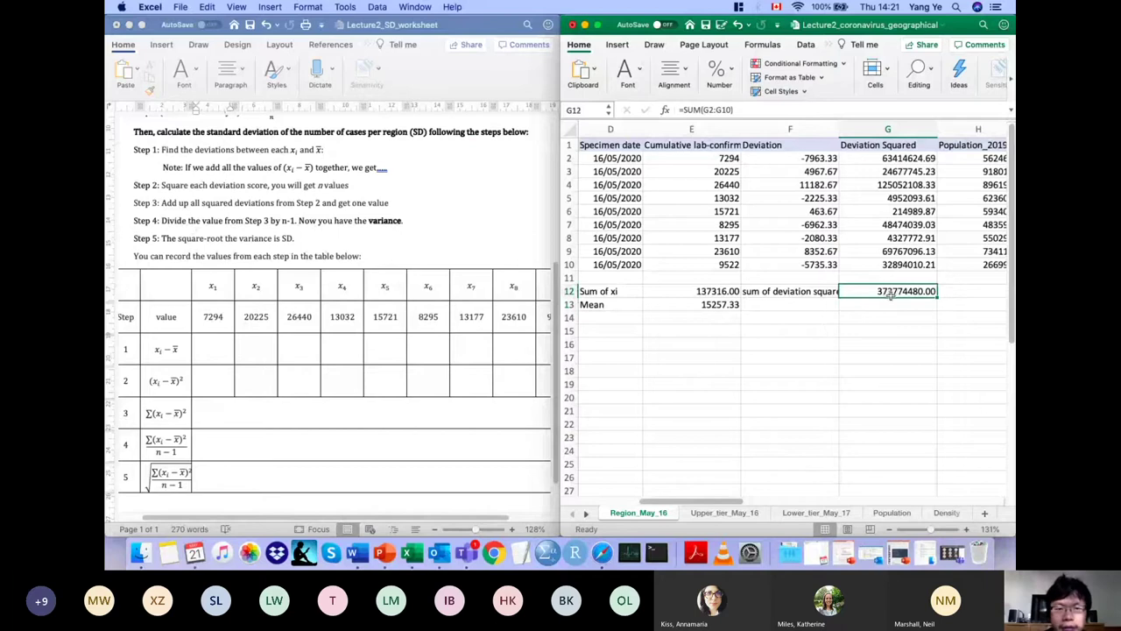
click(890, 304)
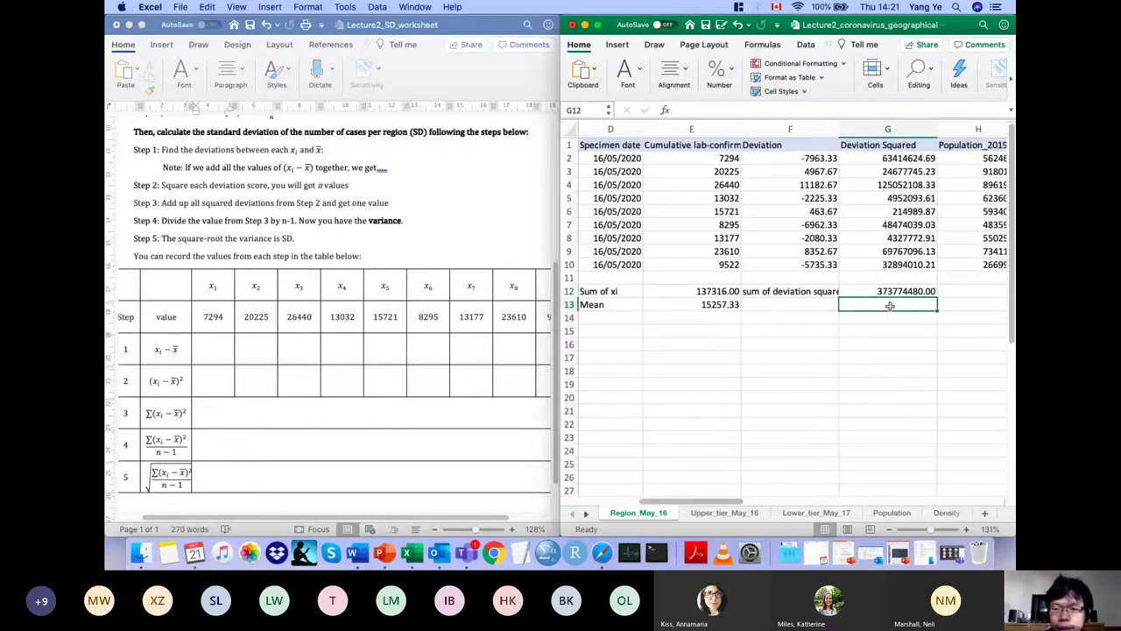
click(805, 304)
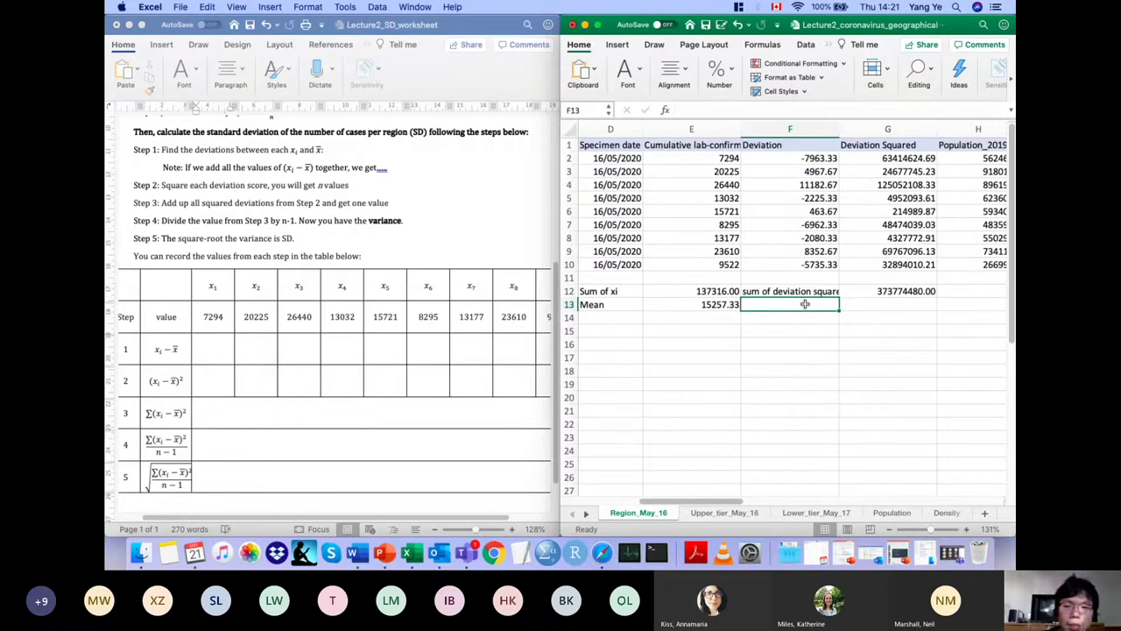
text(Varian)
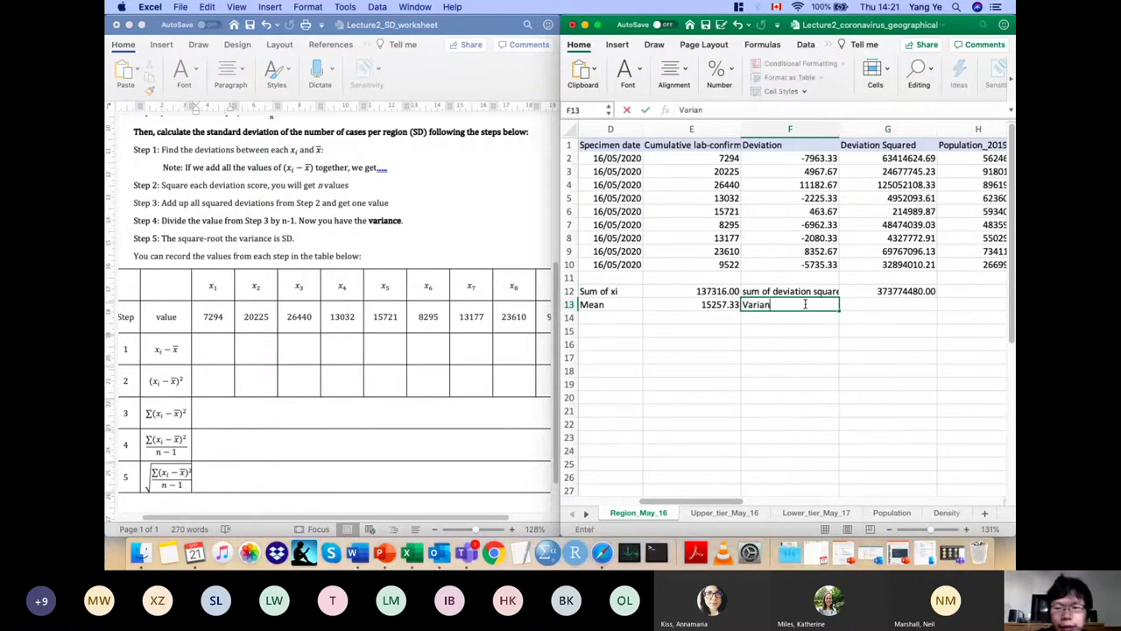
text(ce)
key(Return)
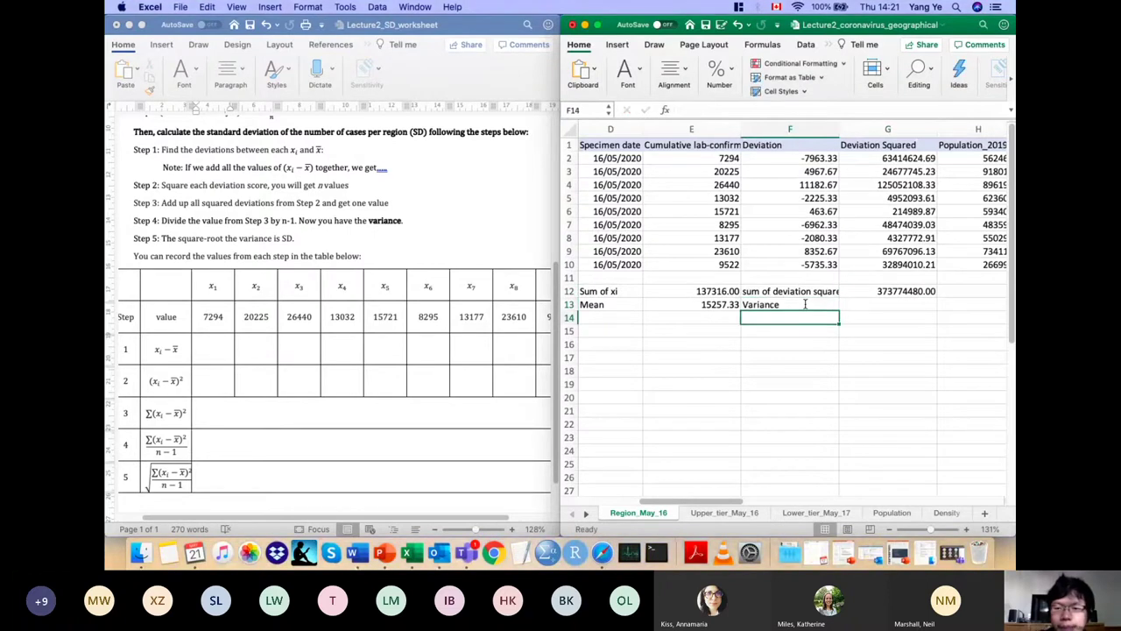
key(Up)
key(Right)
click(805, 304)
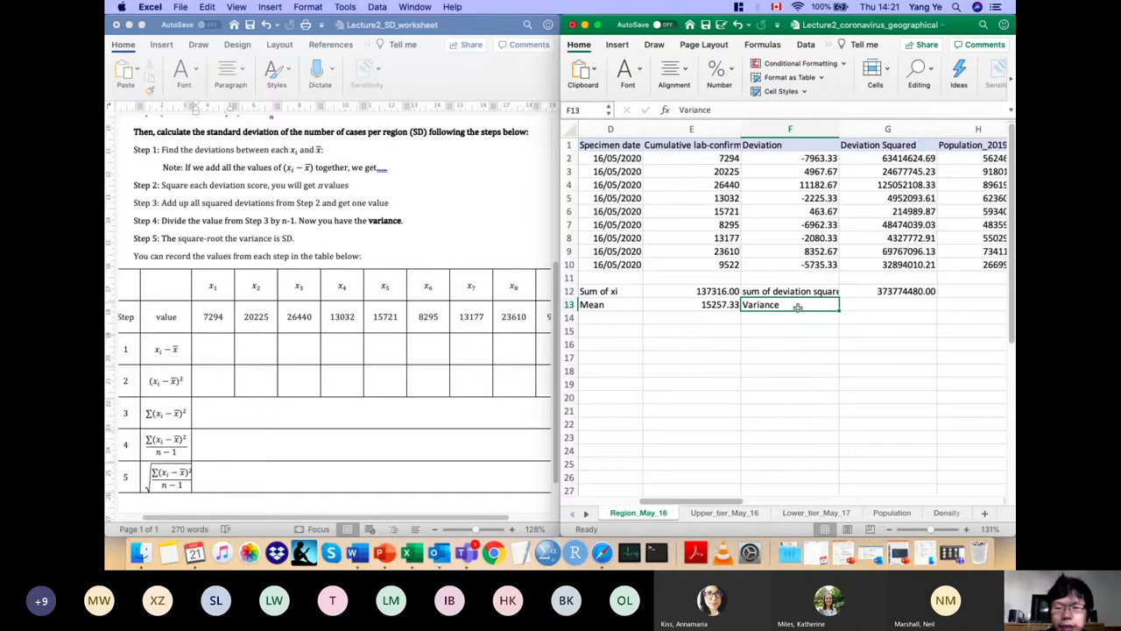
double_click(794, 304)
drag(794, 304, 744, 304)
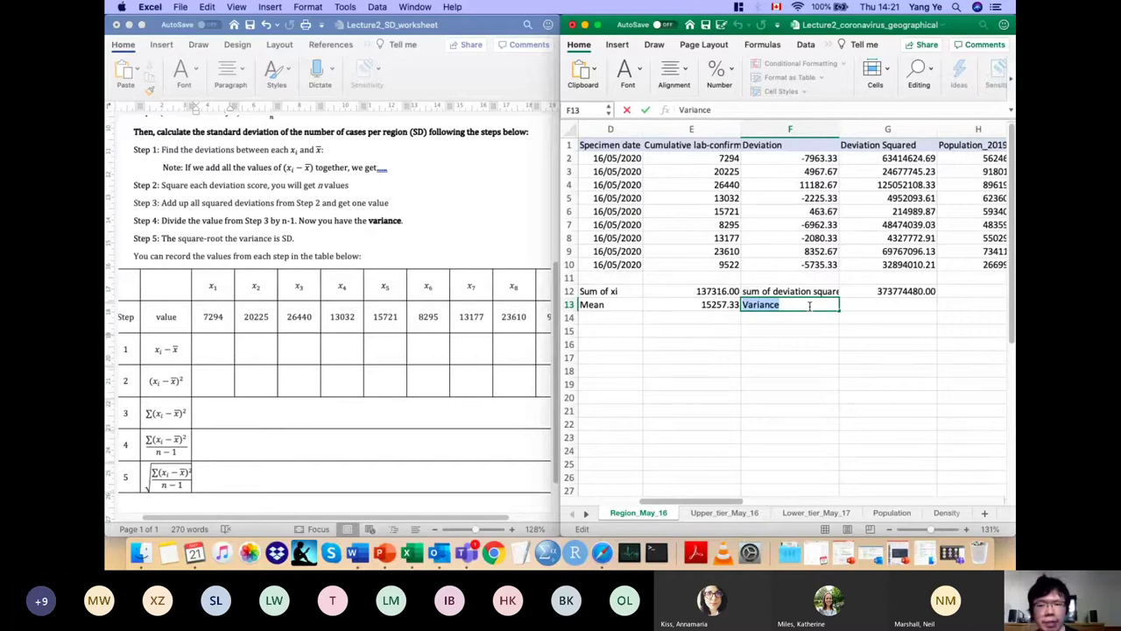
Step: Calculate the variance in G13 by dividing the sum of squared deviations by n-1 with the formula =G12/8
click(903, 294)
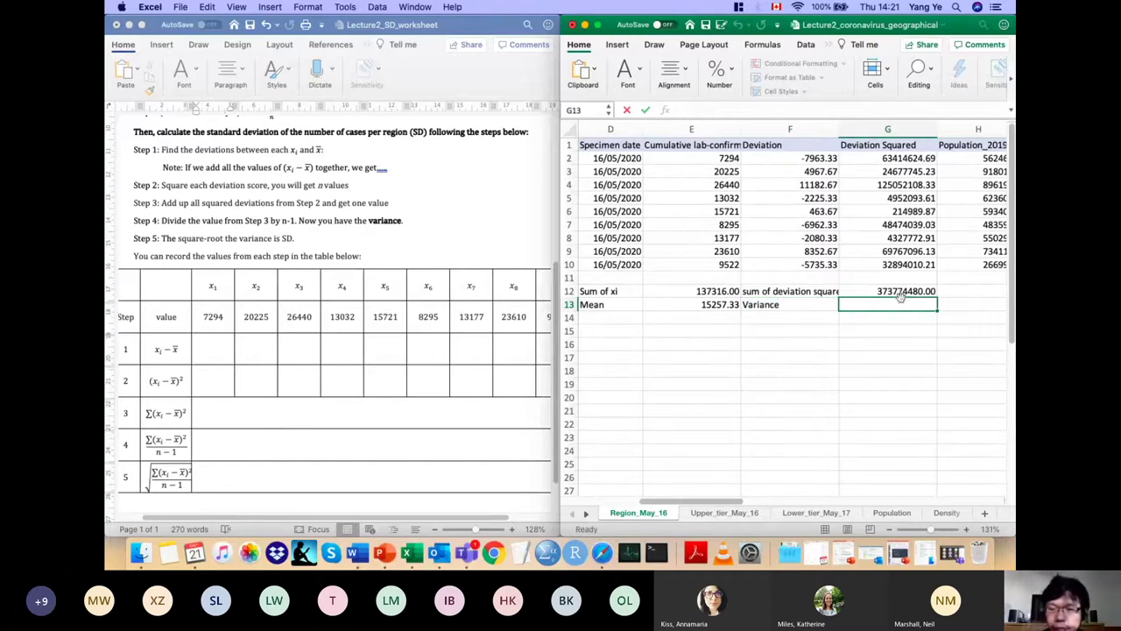
click(888, 305)
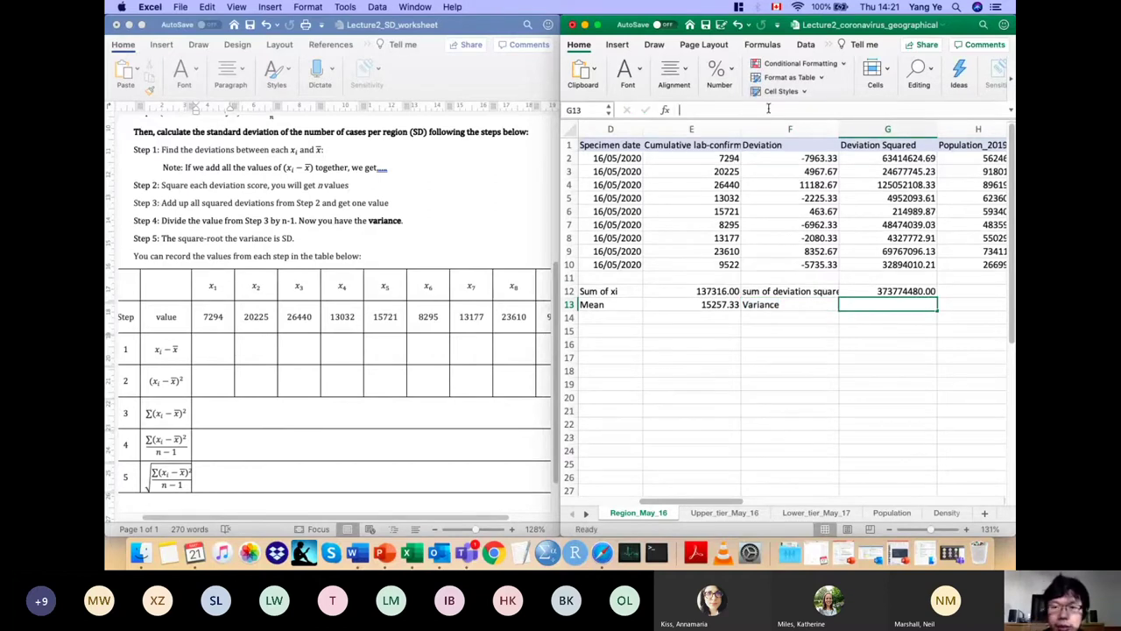
text(=)
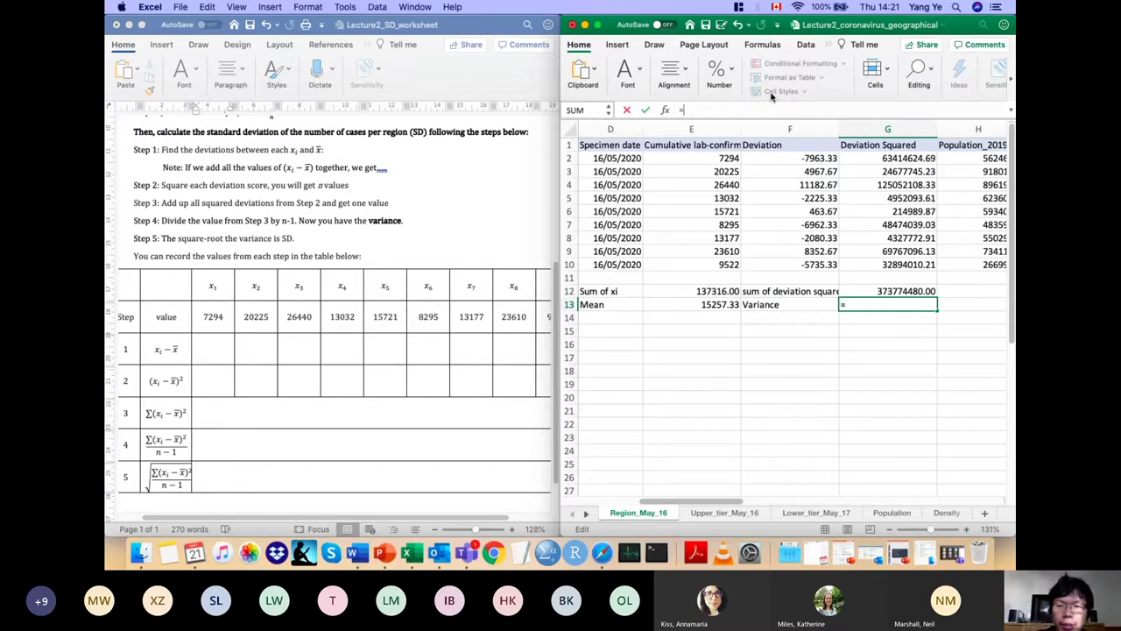
text(G12)
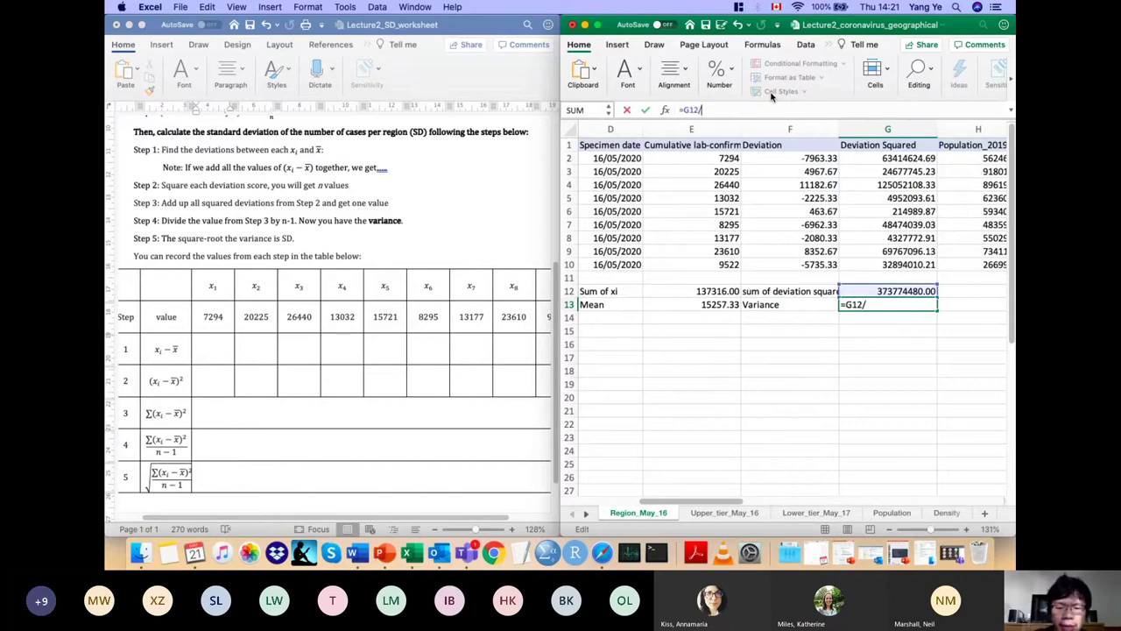
text(/8)
key(Return)
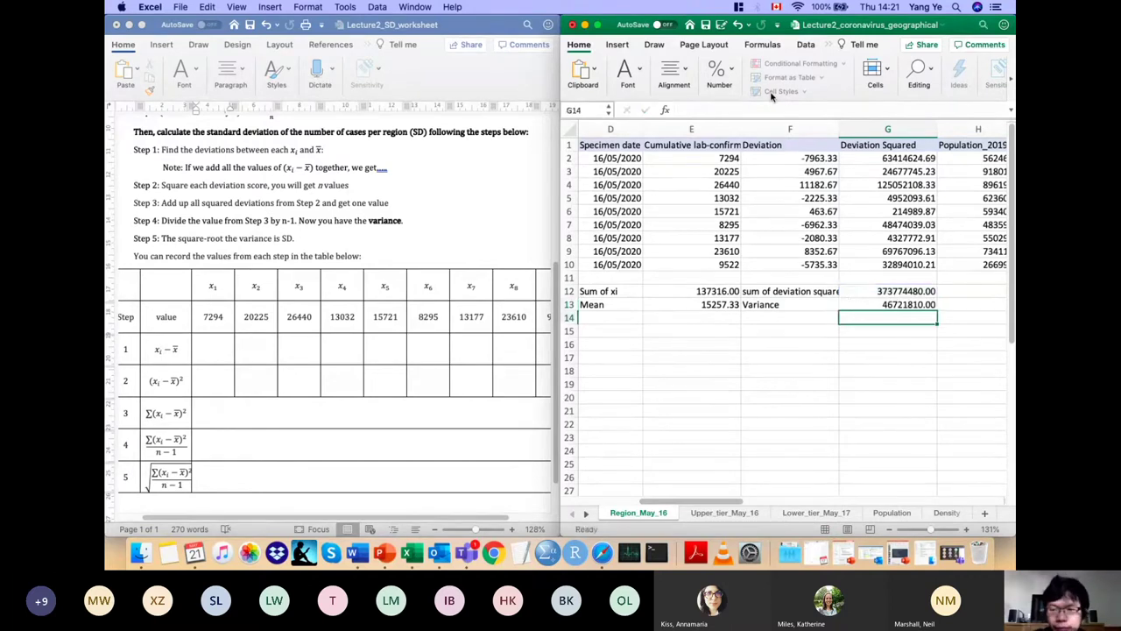
click(887, 306)
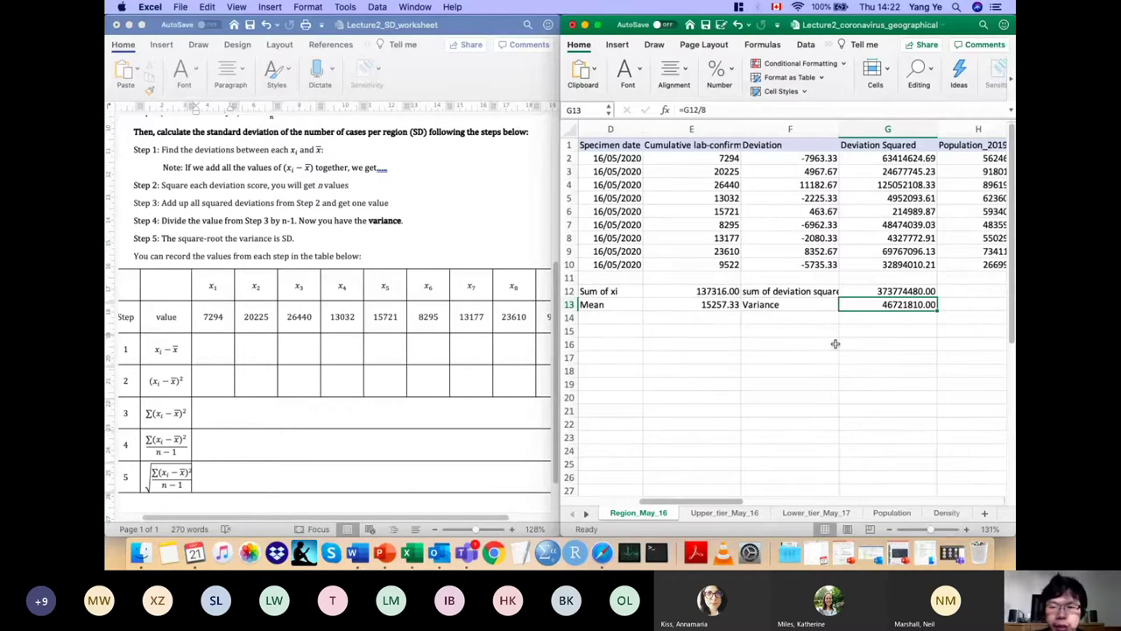
Step: Label F14 "SD" and calculate the standard deviation in G14 as the square root of the variance with =SQRT(G13)
click(791, 316)
text(SD)
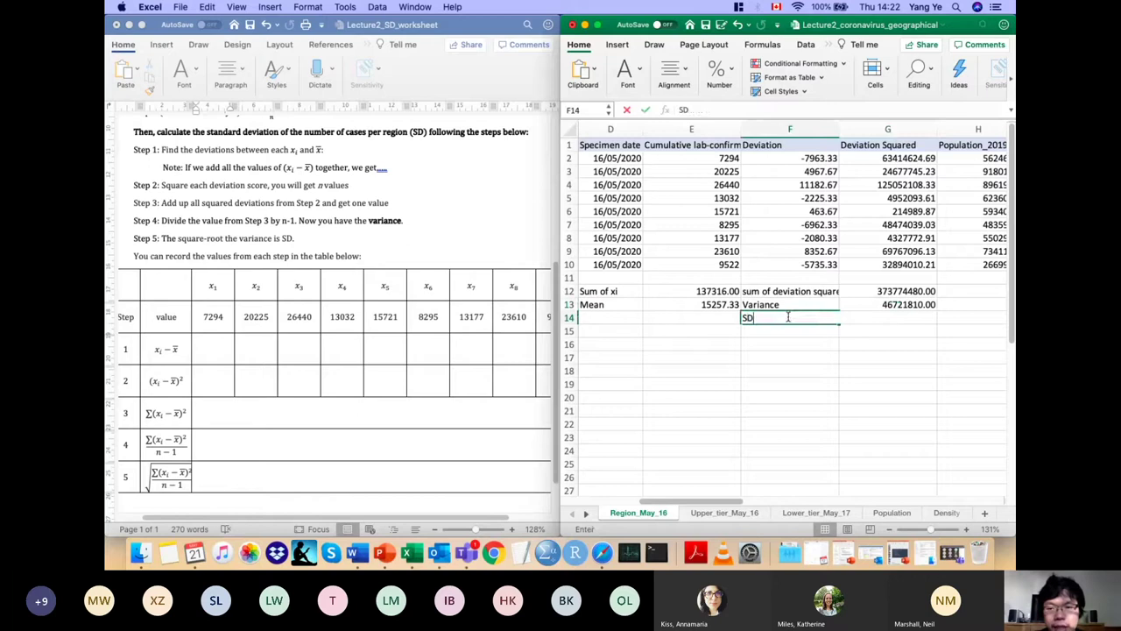
click(900, 319)
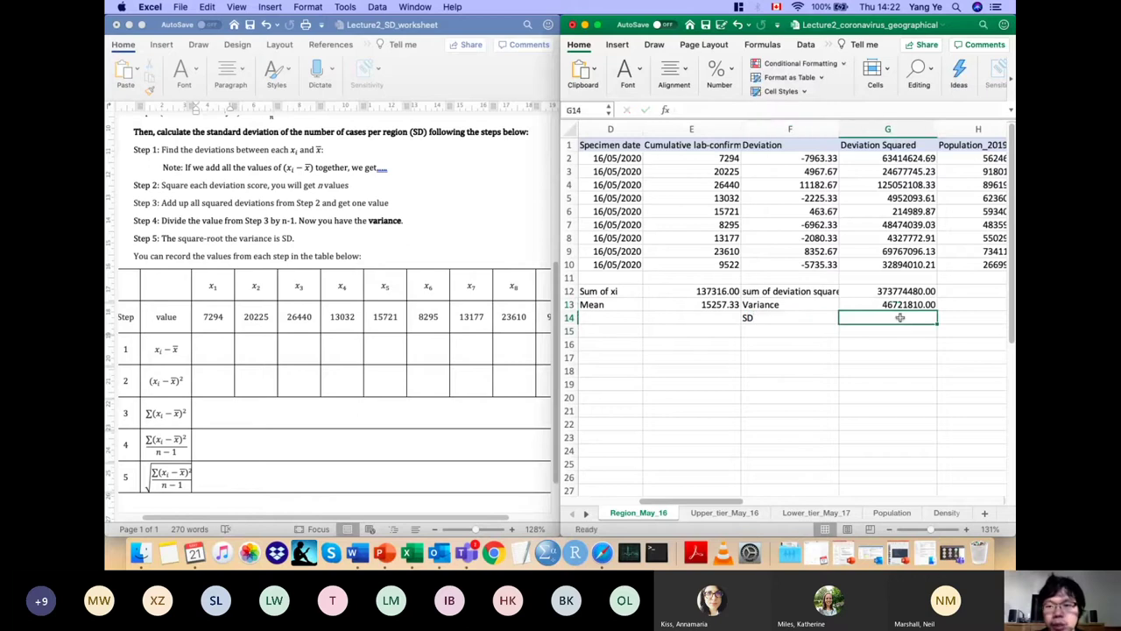
click(728, 108)
text(=)
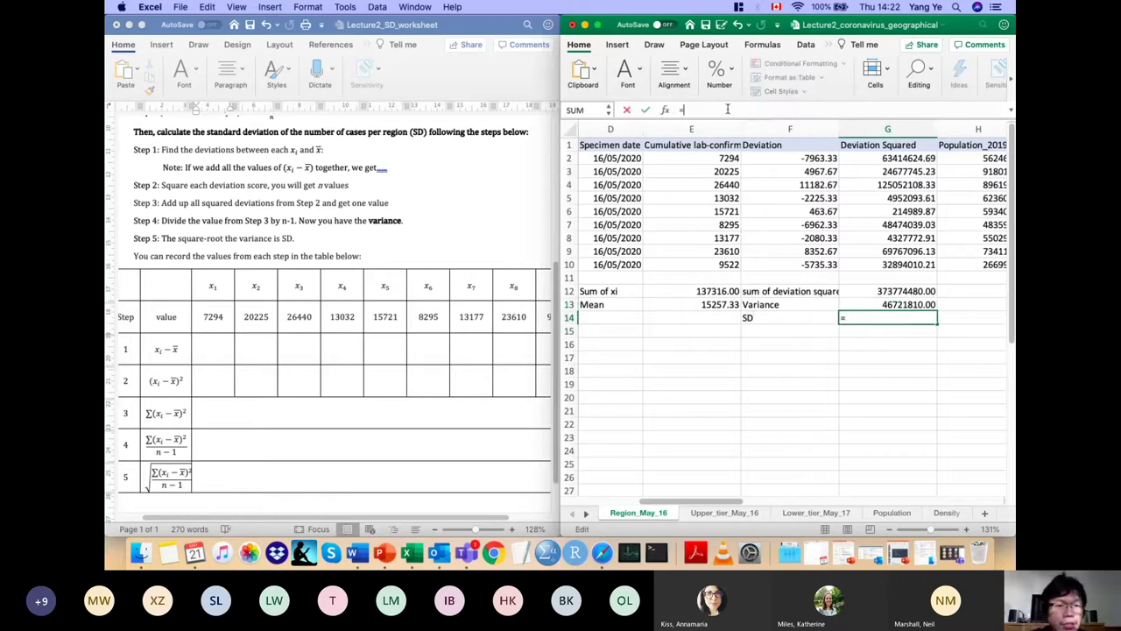
text(q)
key(BackSpace)
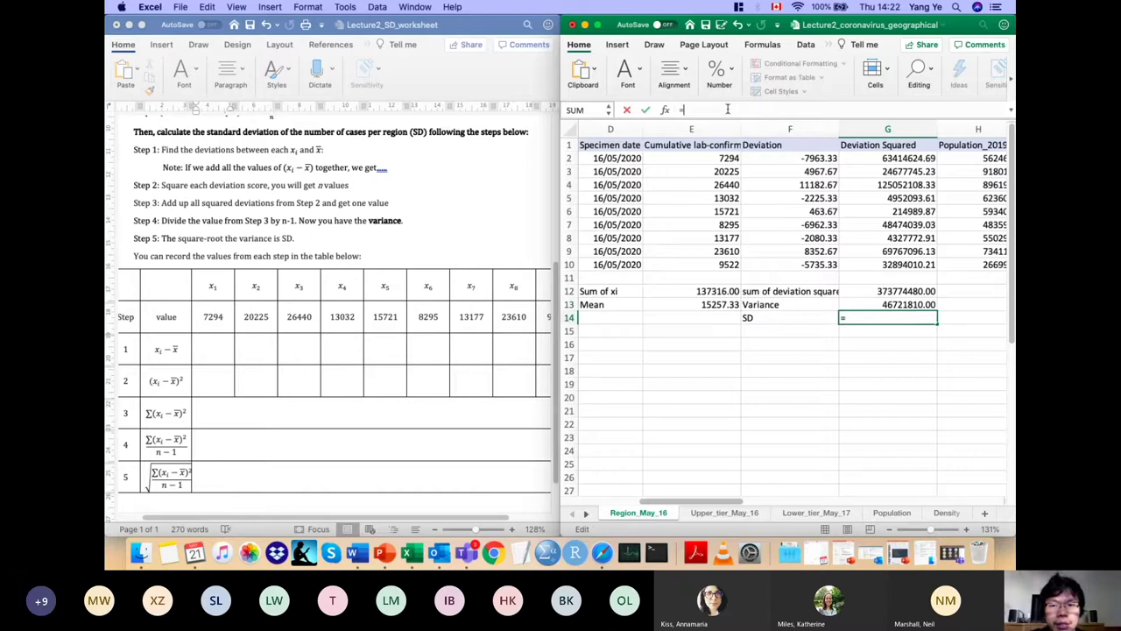
text(sqr)
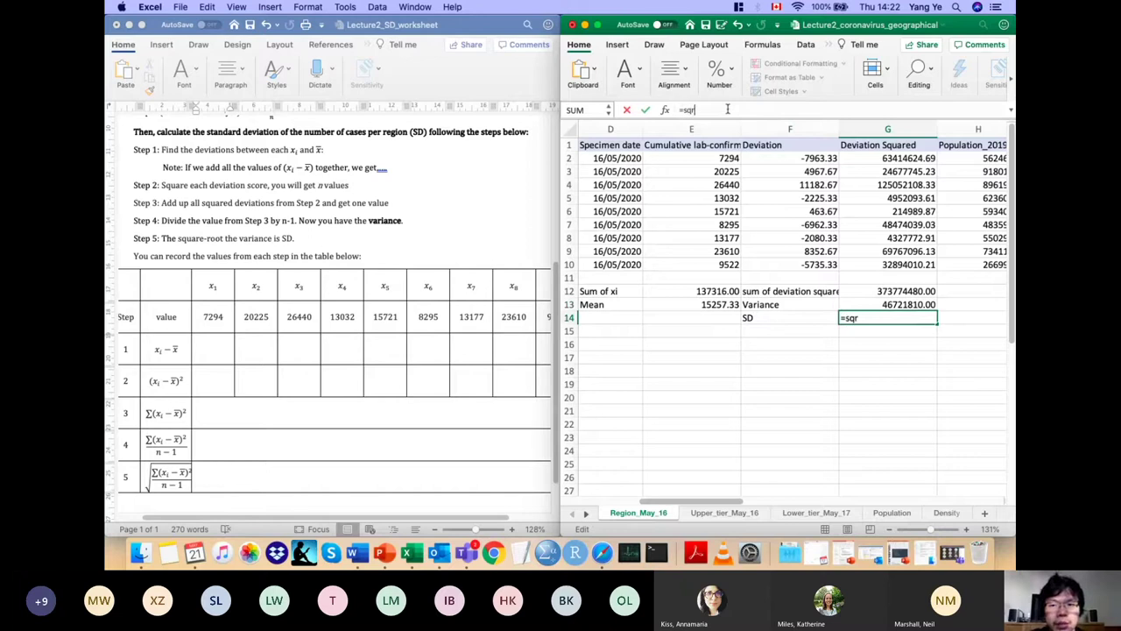
text(t())
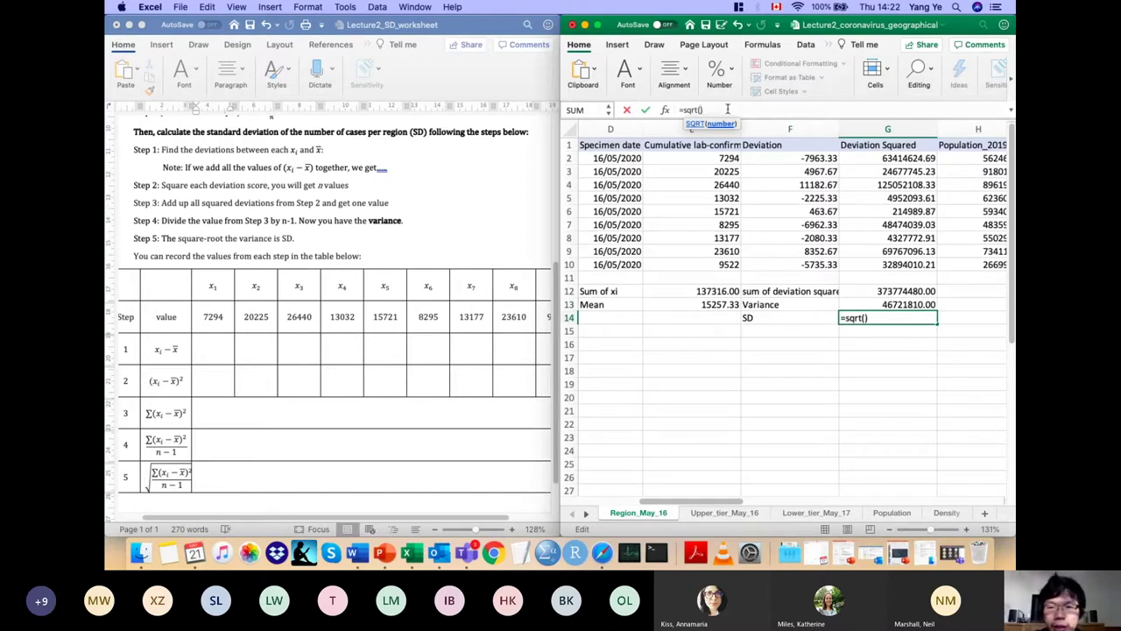
click(897, 304)
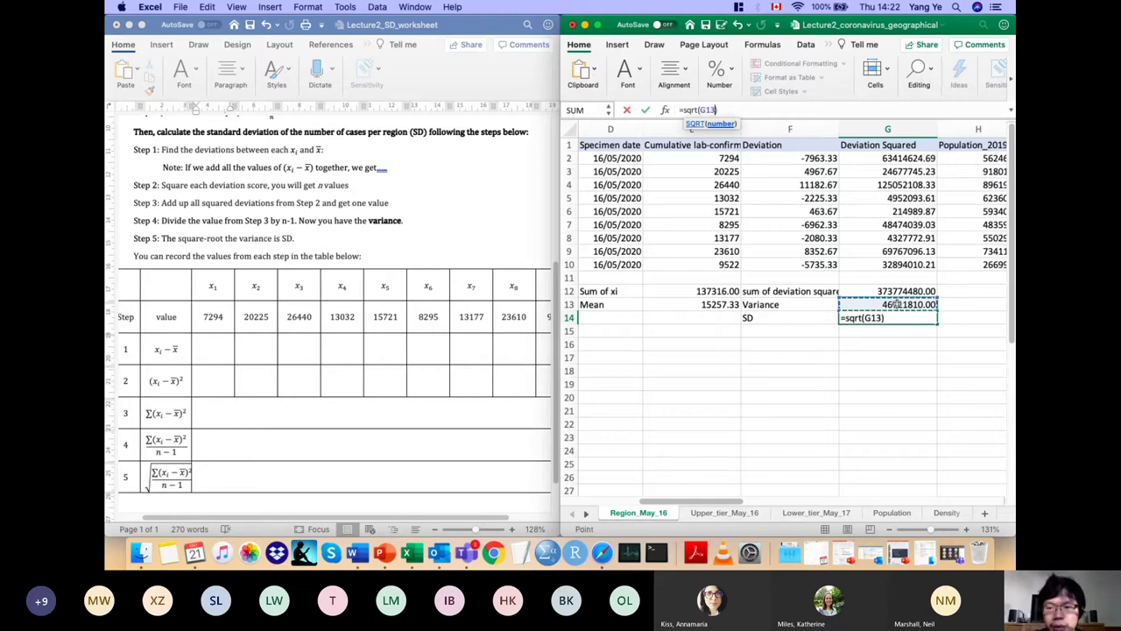
key(Return)
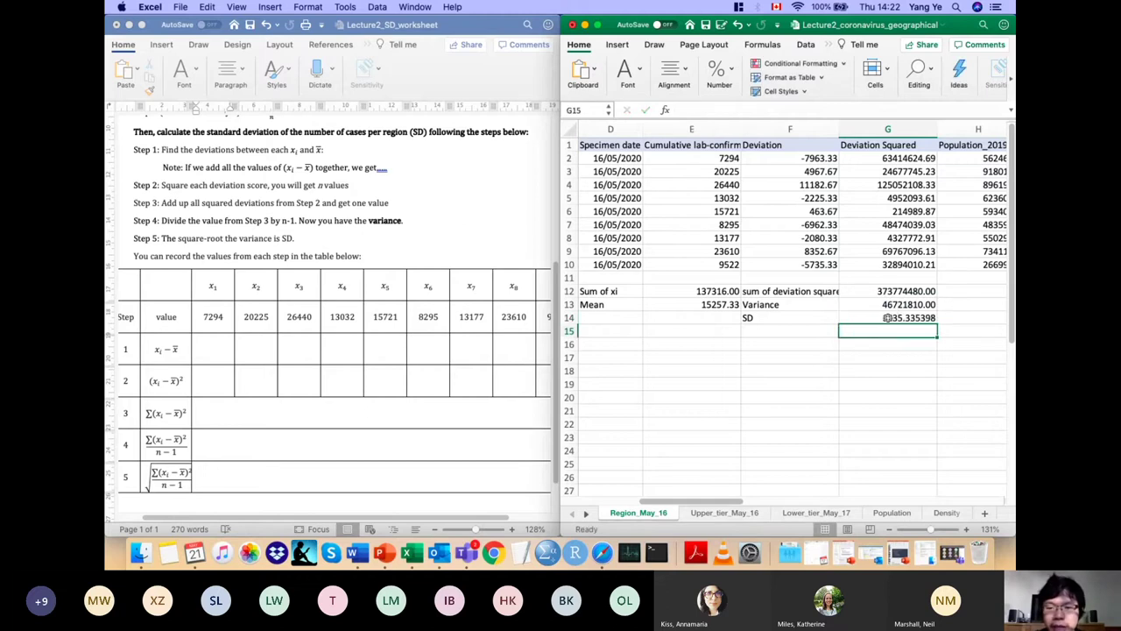
click(887, 318)
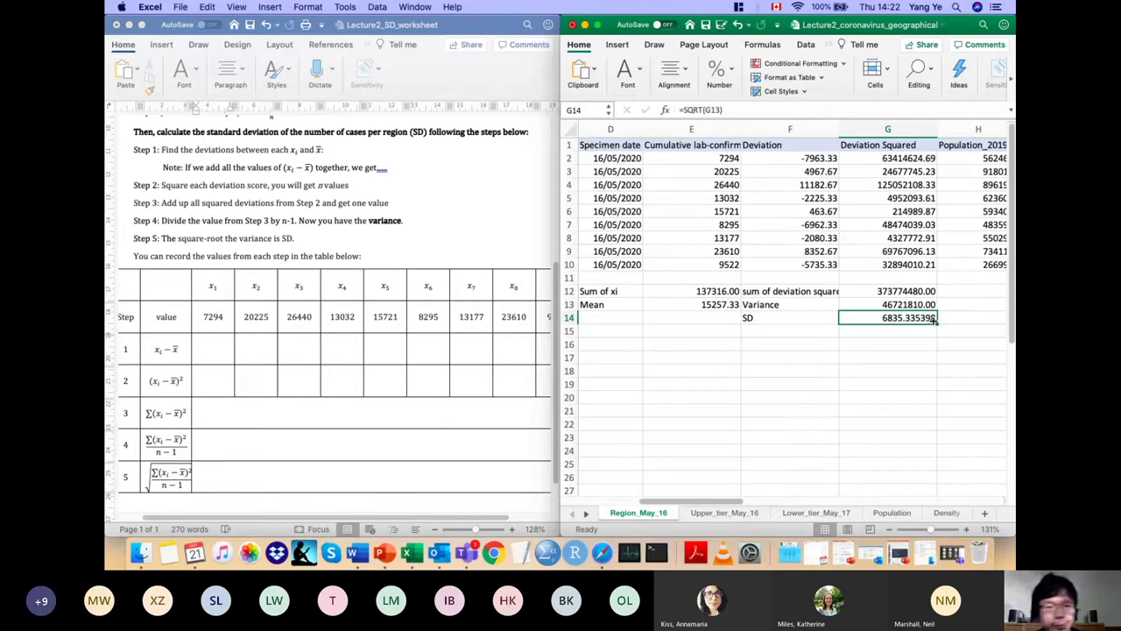
Step: Enter the label "SD_excel" in F15, below the SD label
click(805, 331)
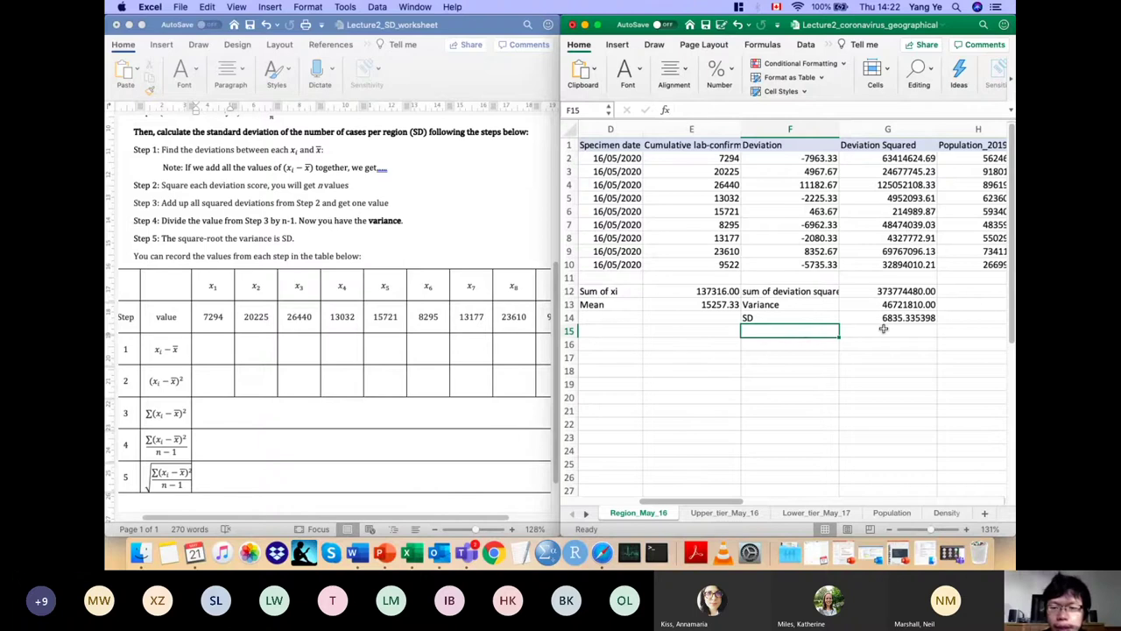
text(SD)
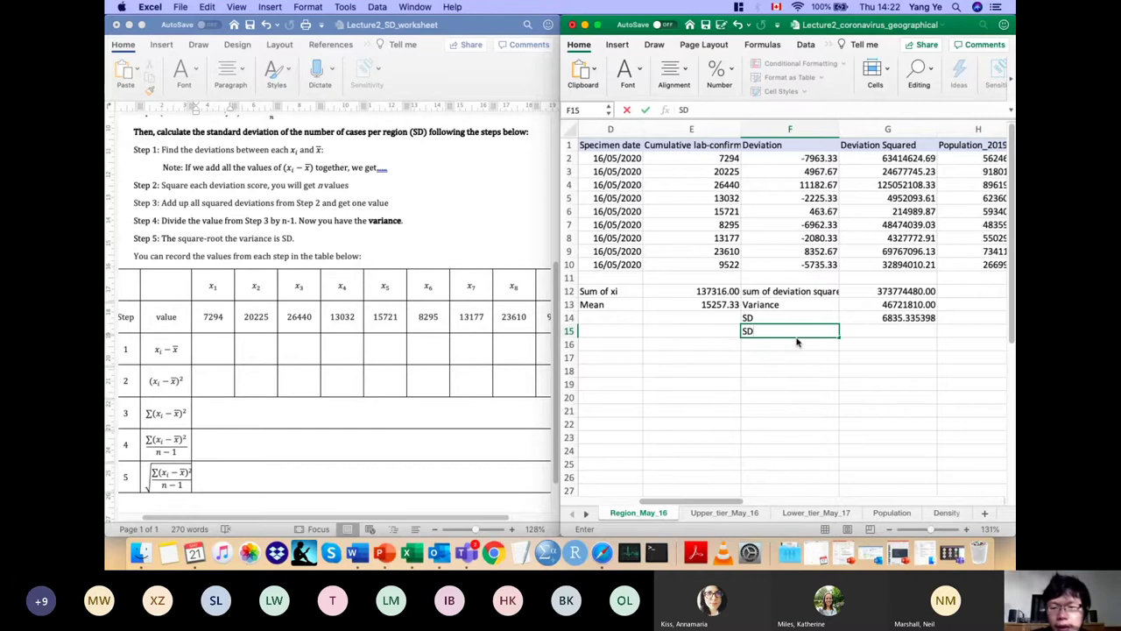
text(_excel)
key(Return)
Step: Try to calculate the built-in standard deviation in G15, beside the SD_excel label, with the formula =STDV(G2:G10)
click(870, 330)
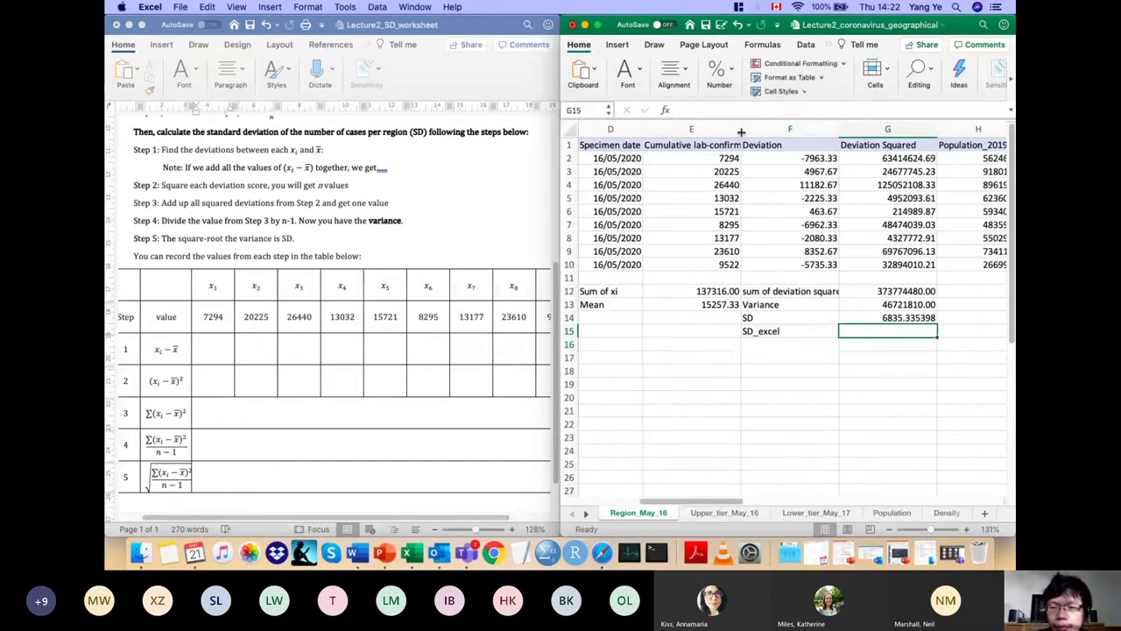
text(=)
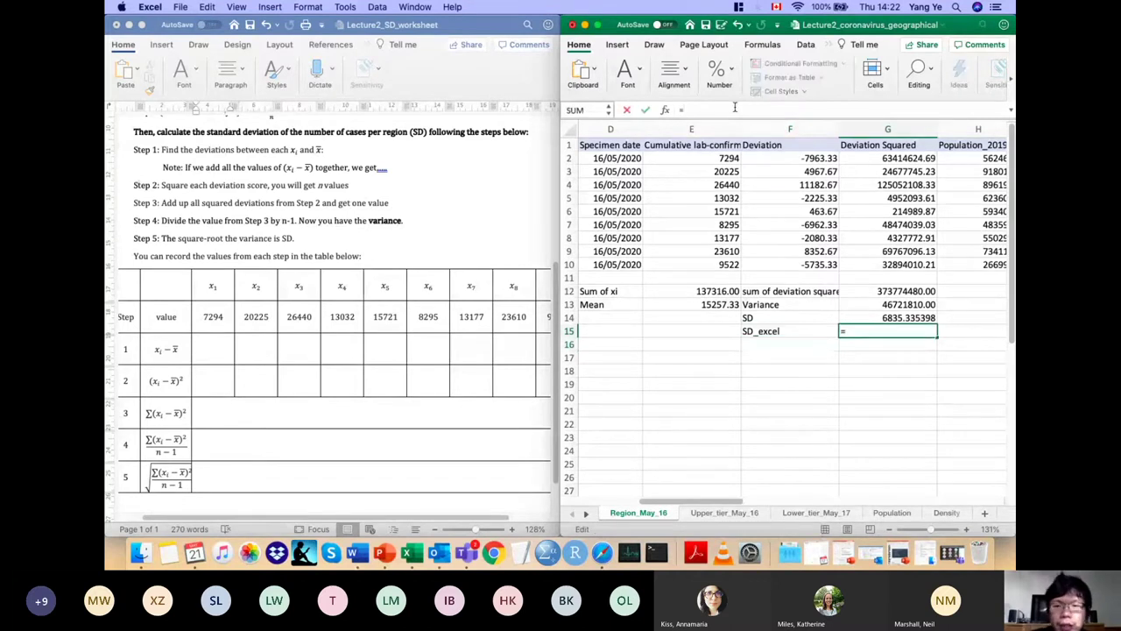
text(SD)
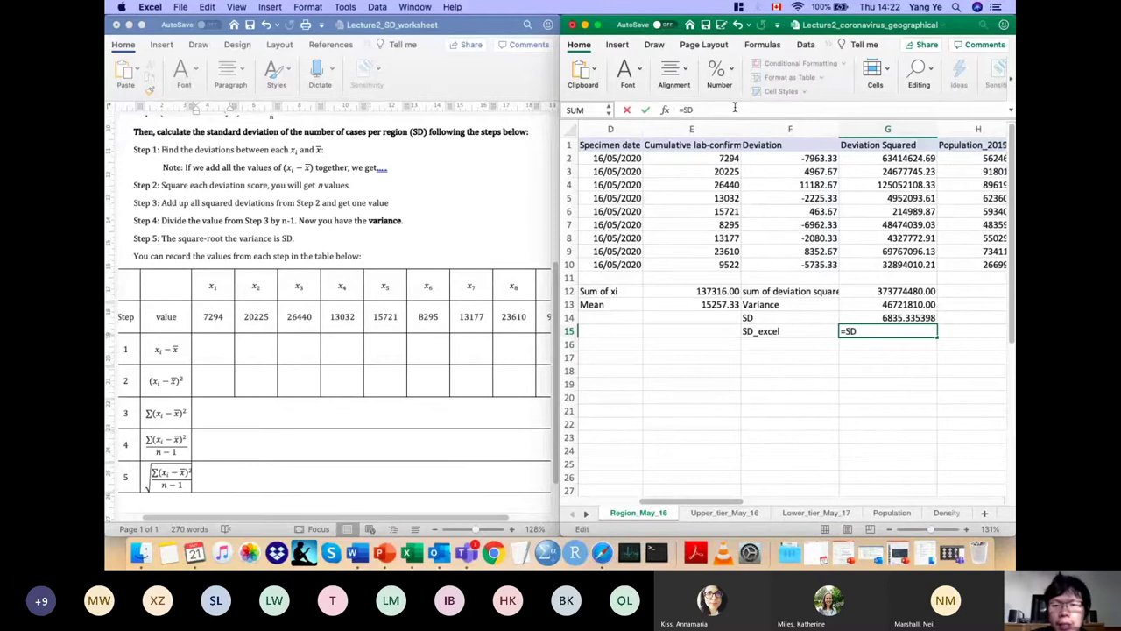
key(BackSpace)
text(TDV)
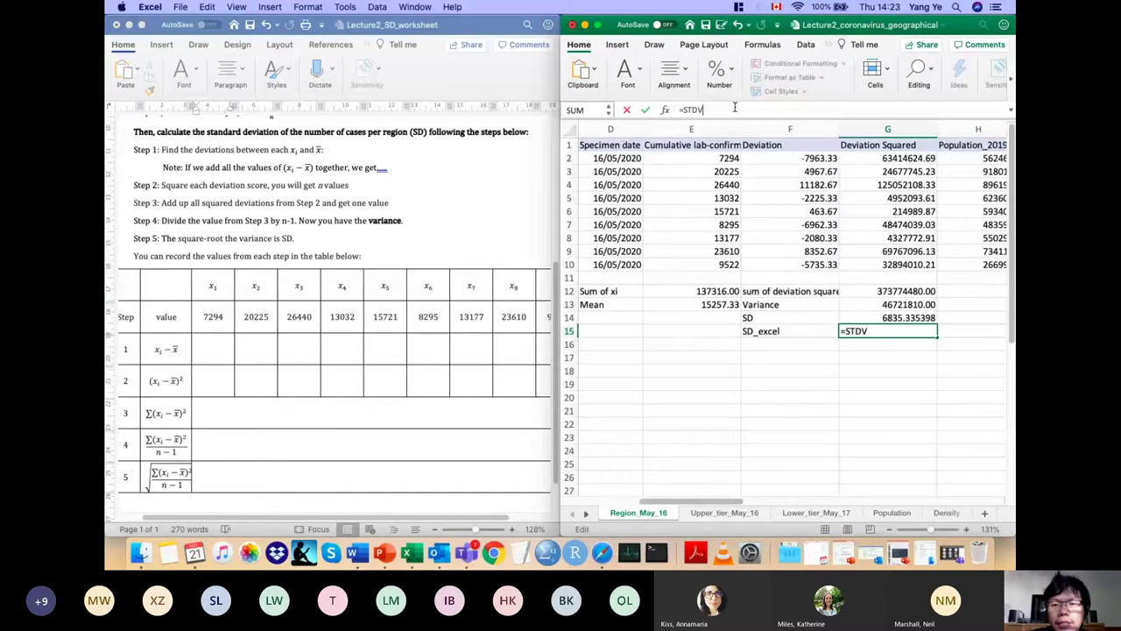
text(())
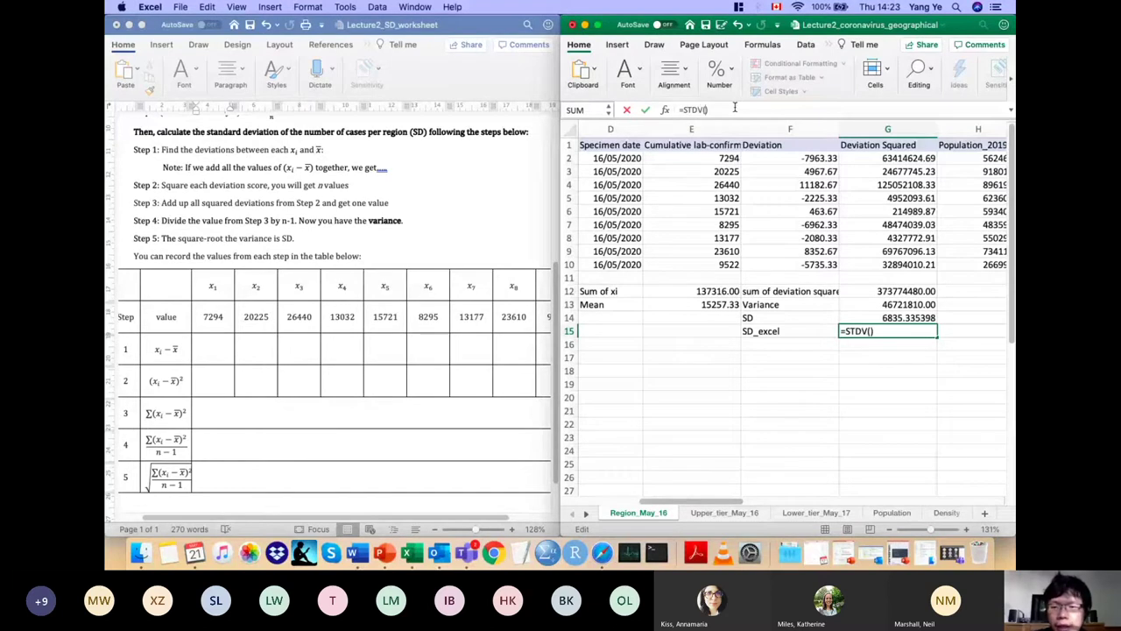
click(894, 157)
drag(894, 155, 902, 260)
key(Return)
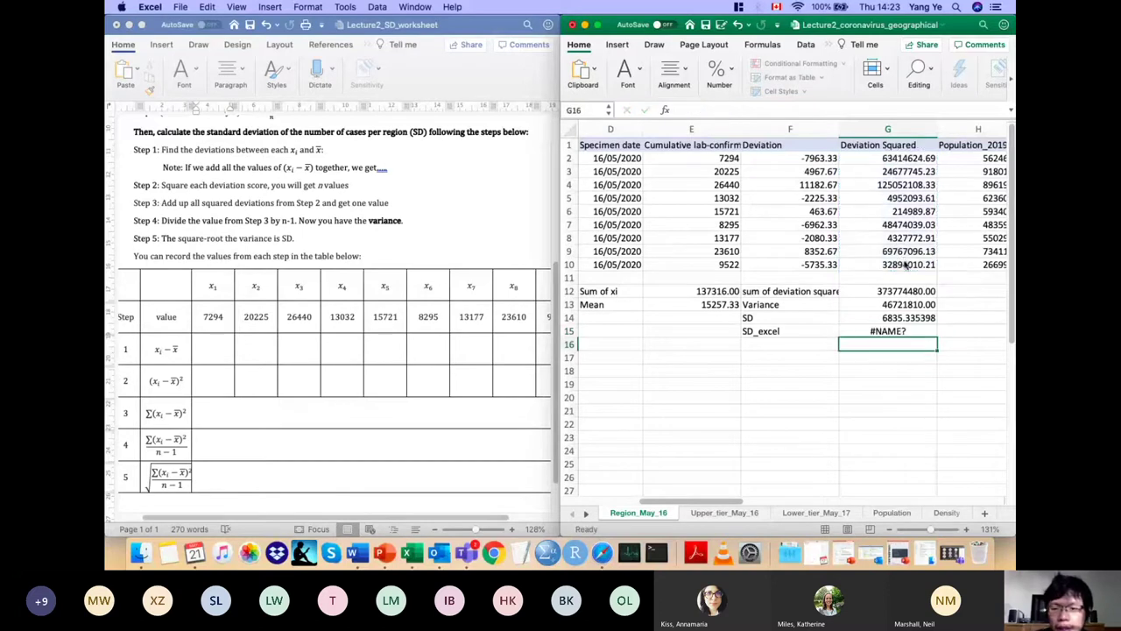
Step: Correct the function name in the G15 formula to STDEV, so that it reads =STDEV(G2:G10)
click(903, 330)
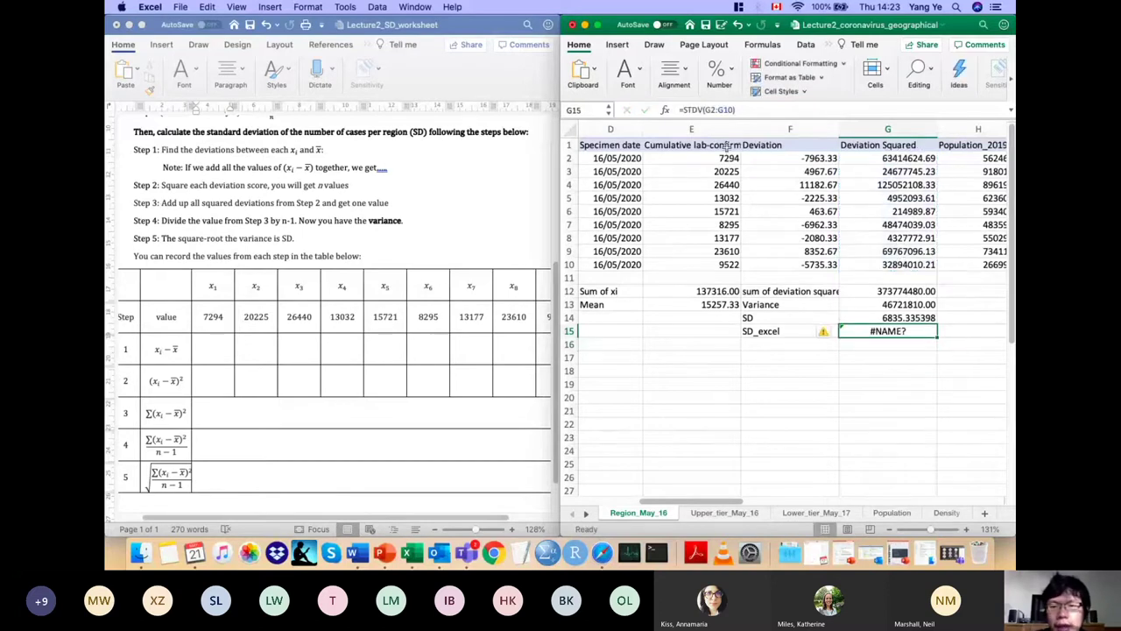
click(692, 110)
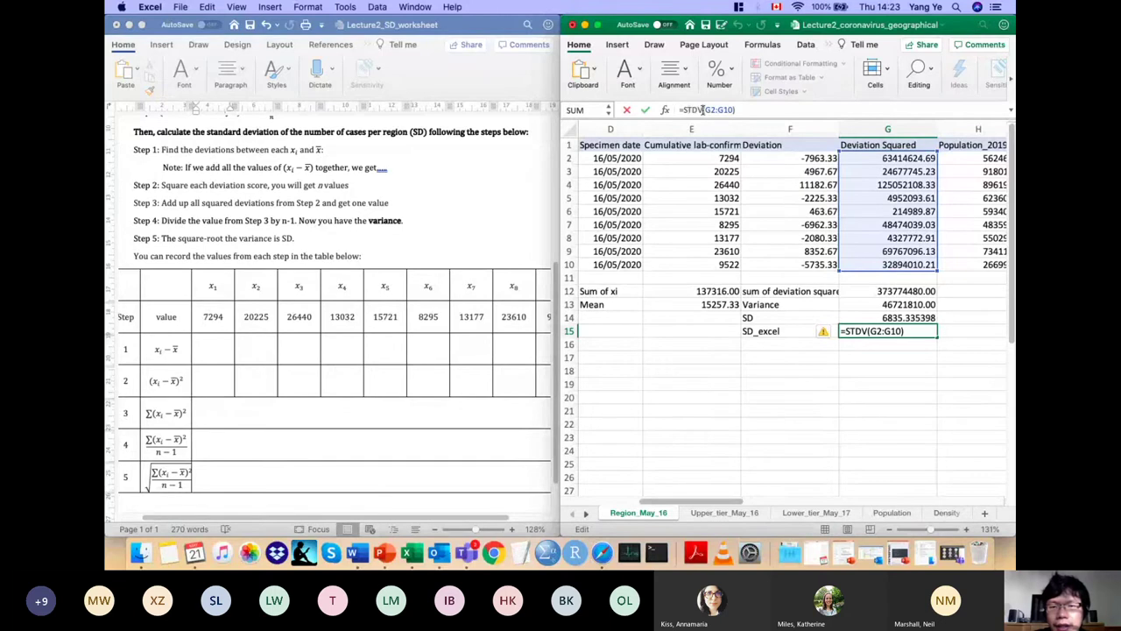
text(E)
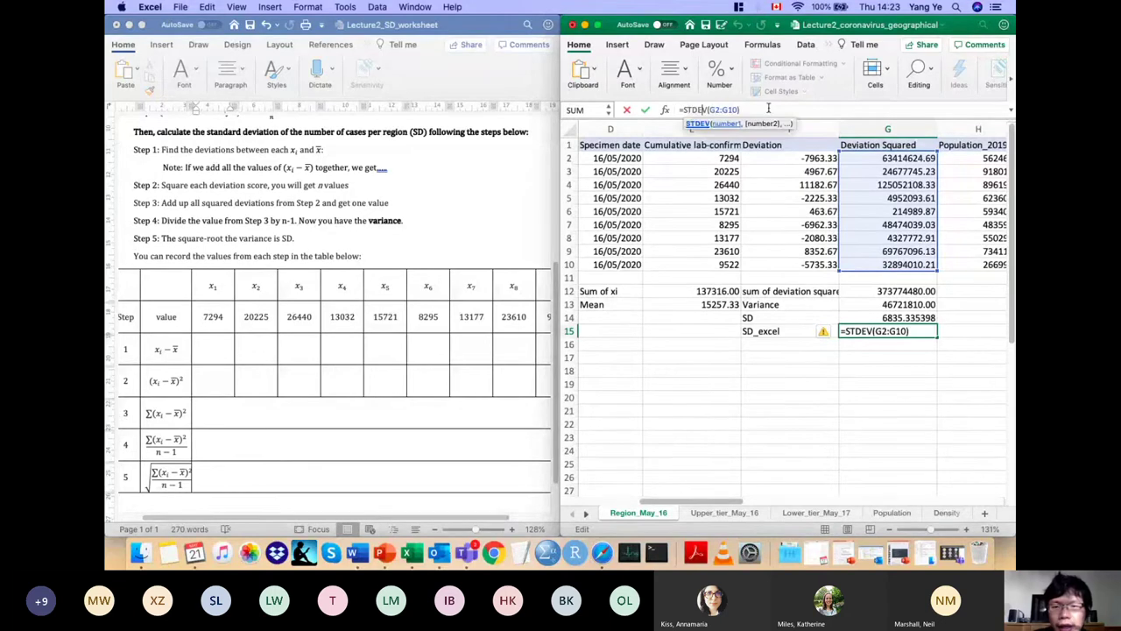
click(899, 331)
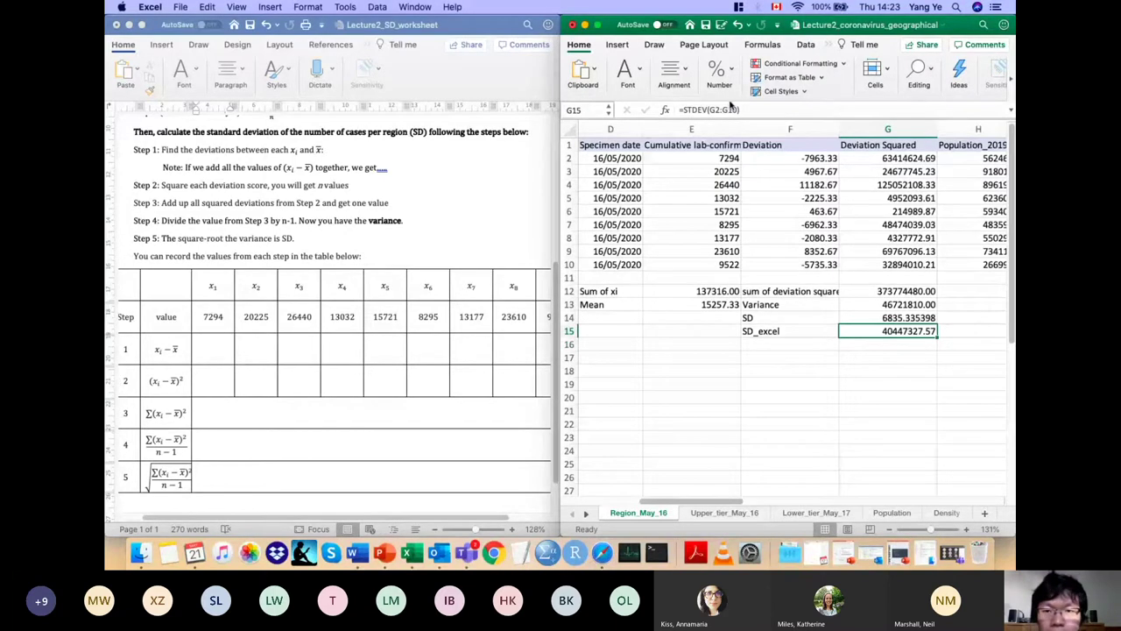
Step: Change the range in the G15 standard deviation formula to the case counts, making it =STDEV(E2:E10)
click(716, 109)
key(BackSpace)
text(G)
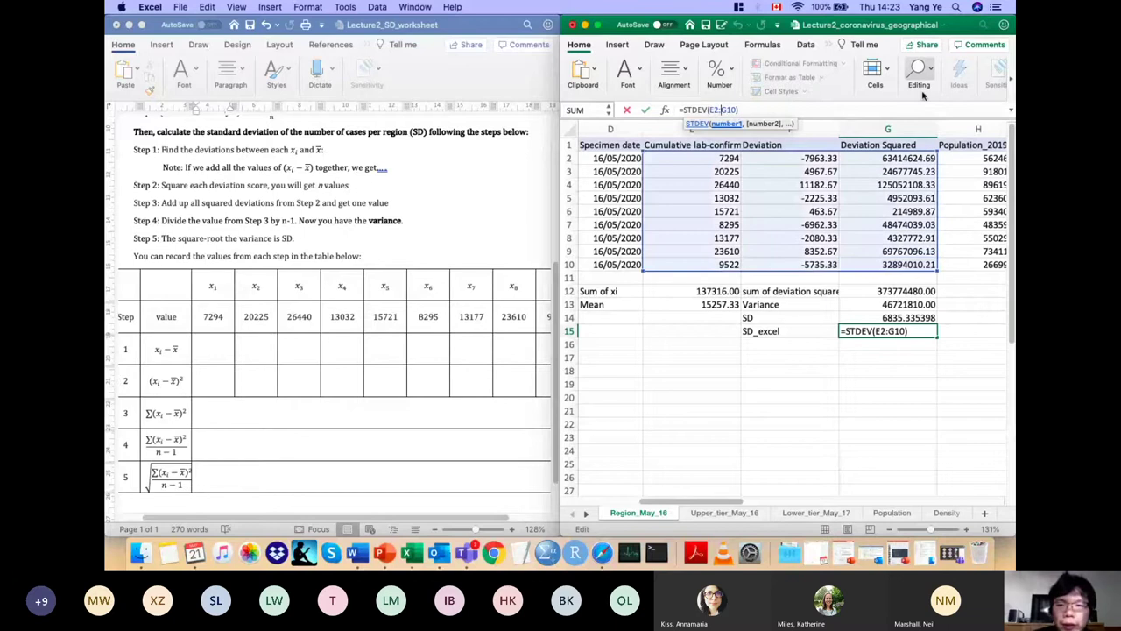
key(Return)
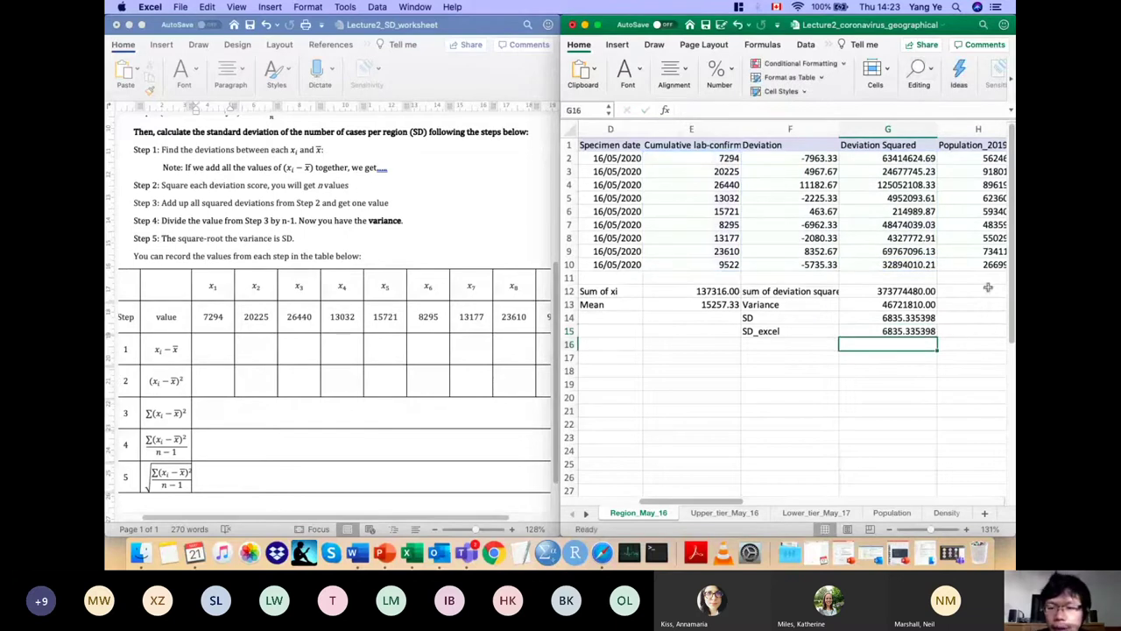
Step: Compare the built-in standard deviation in G15 with the step-by-step result in G14
click(792, 329)
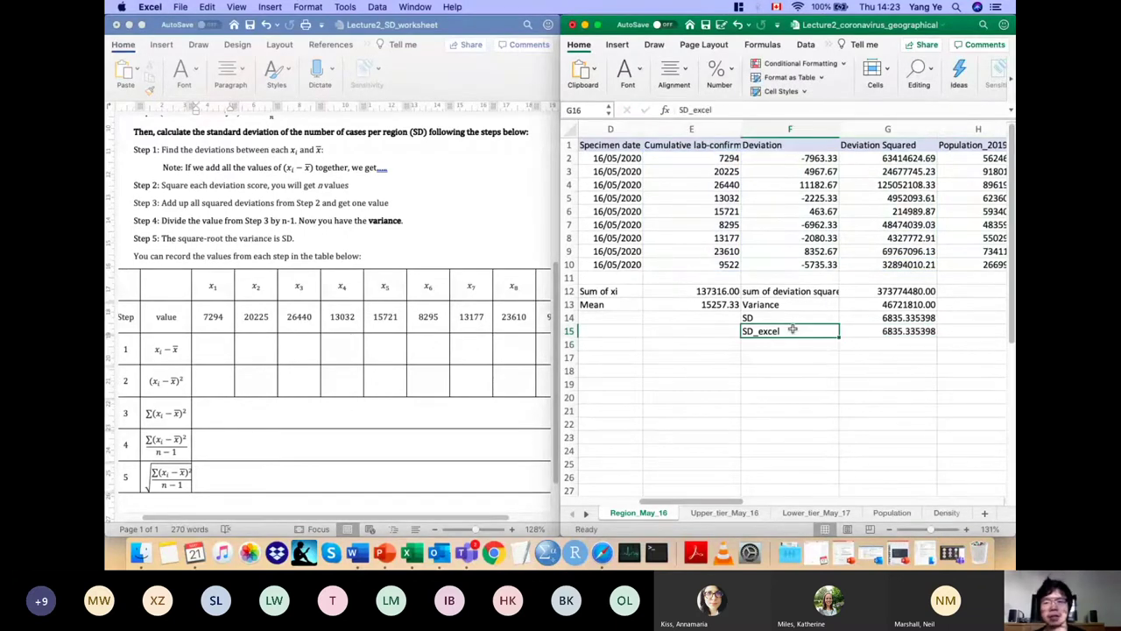
key(Right)
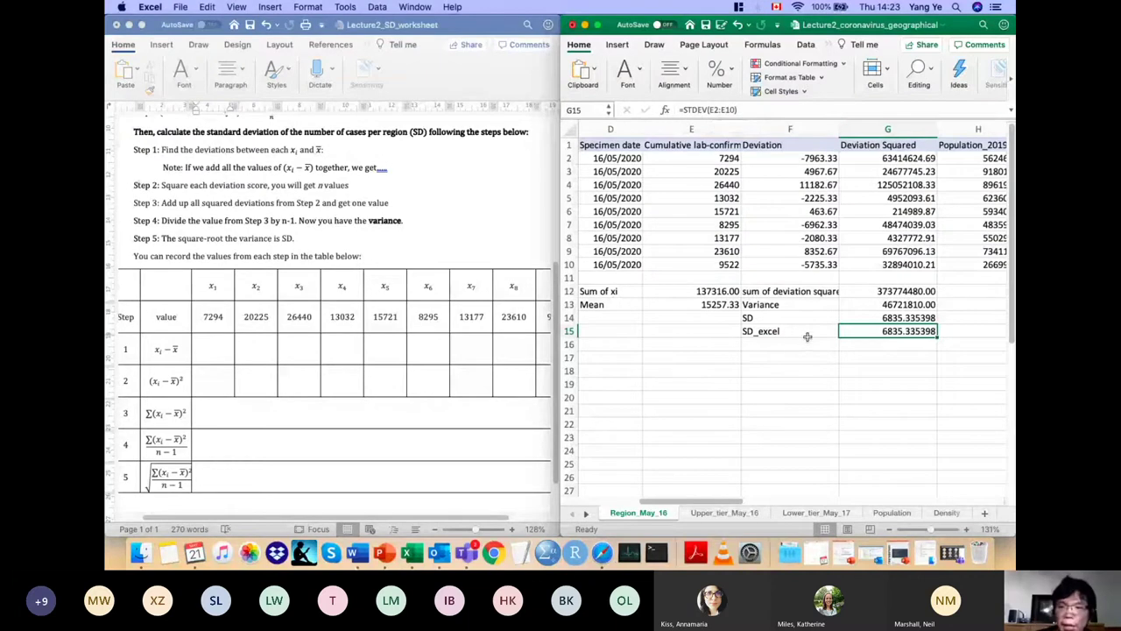
click(916, 317)
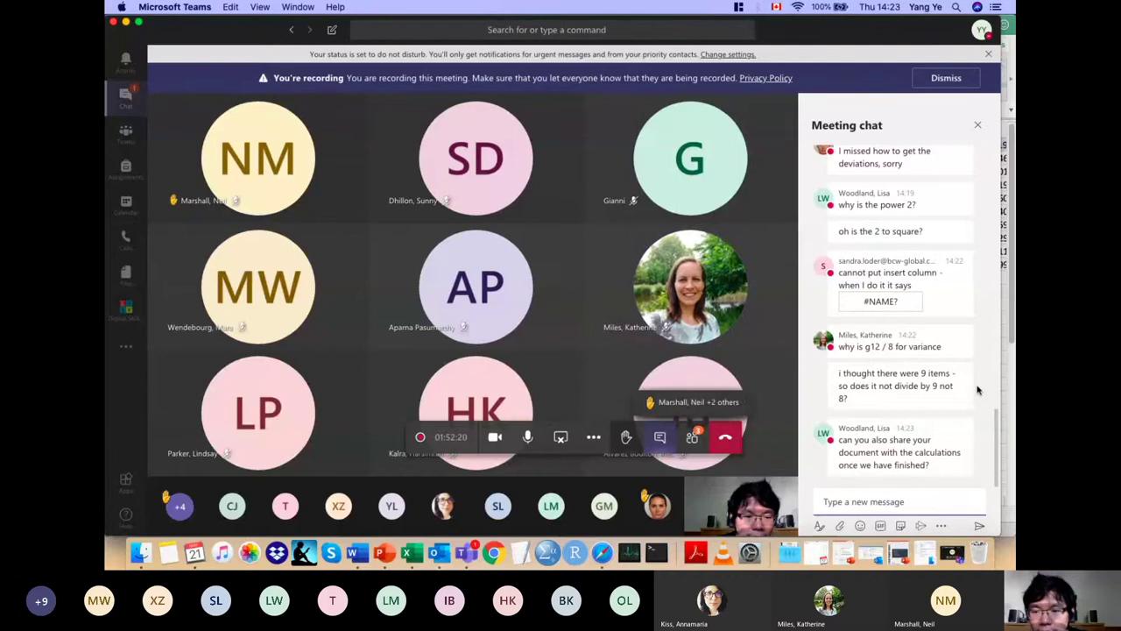
Step: Read the participants' questions in the Microsoft Teams meeting chat and minimize its window to return to the workbook
click(594, 440)
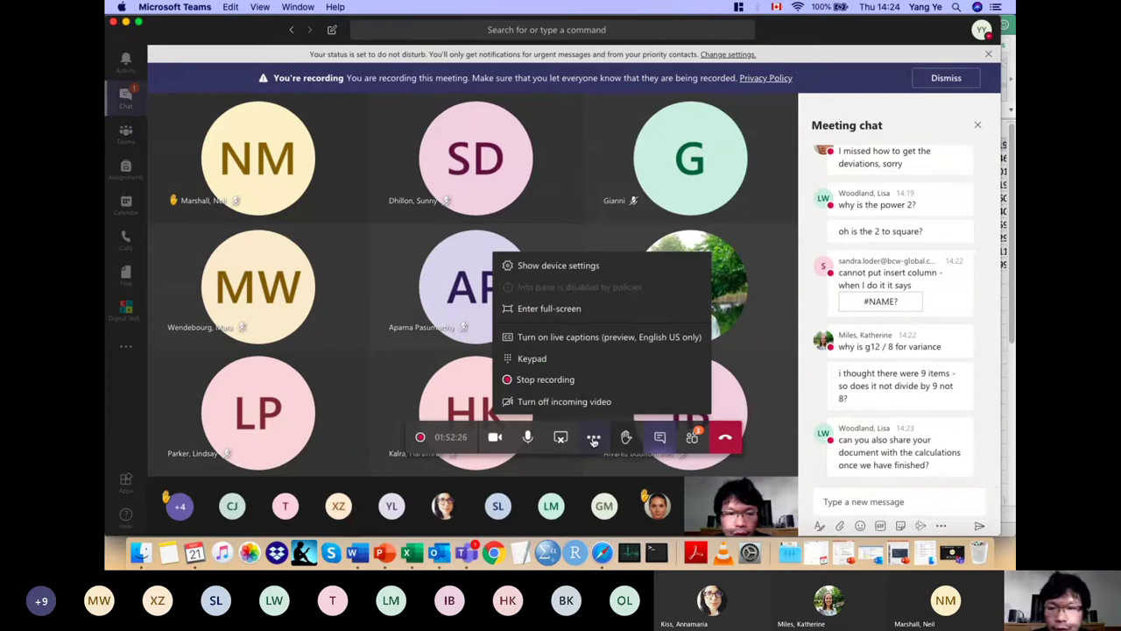
click(323, 108)
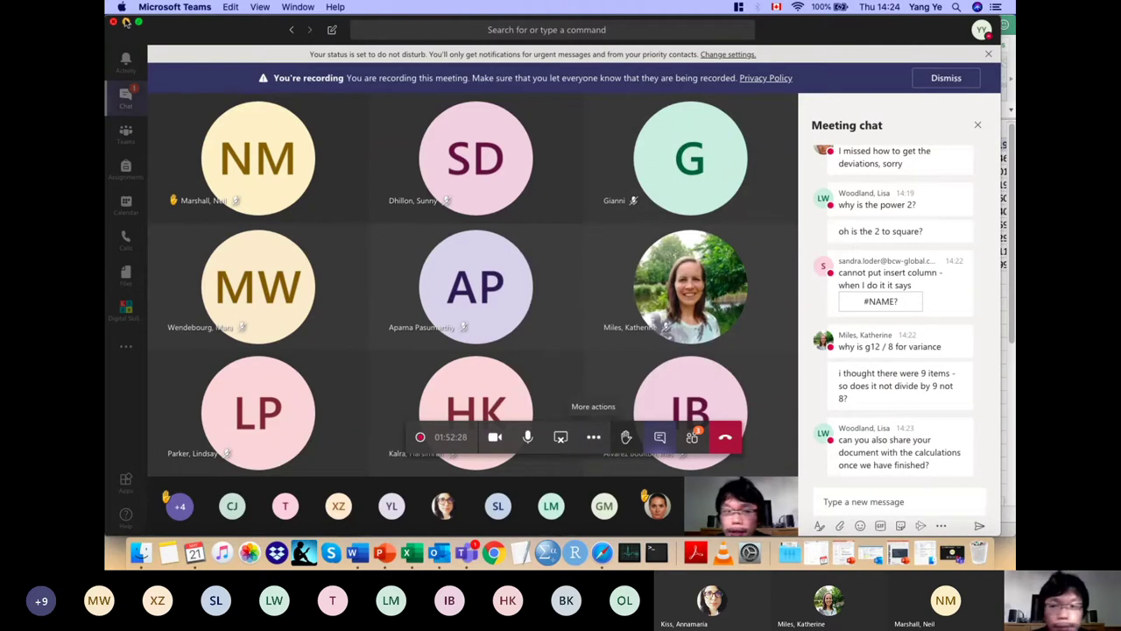
scroll(986, 261, up, 1)
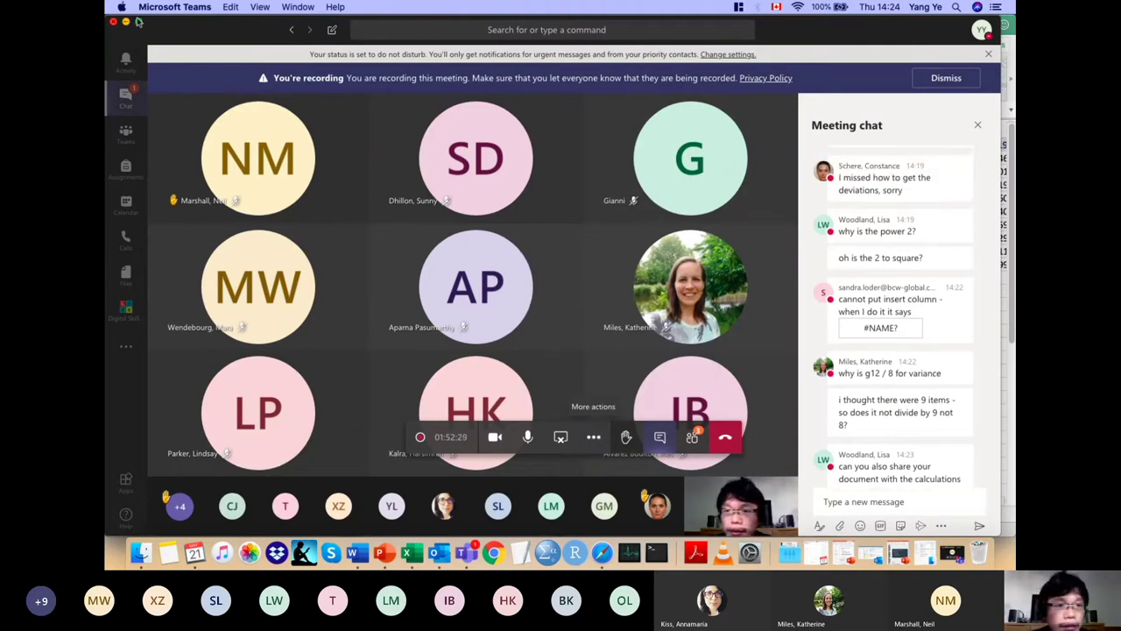
click(126, 22)
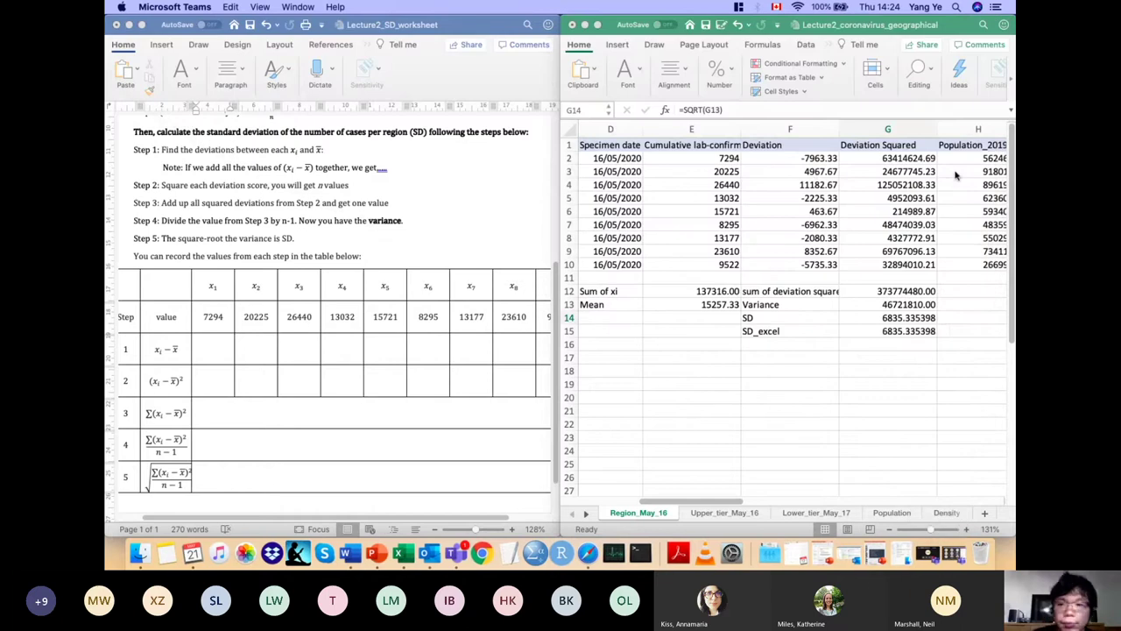
Step: Examine how the deviation formula in F2 subtracts the mean in E13 from the case count in E2
click(793, 158)
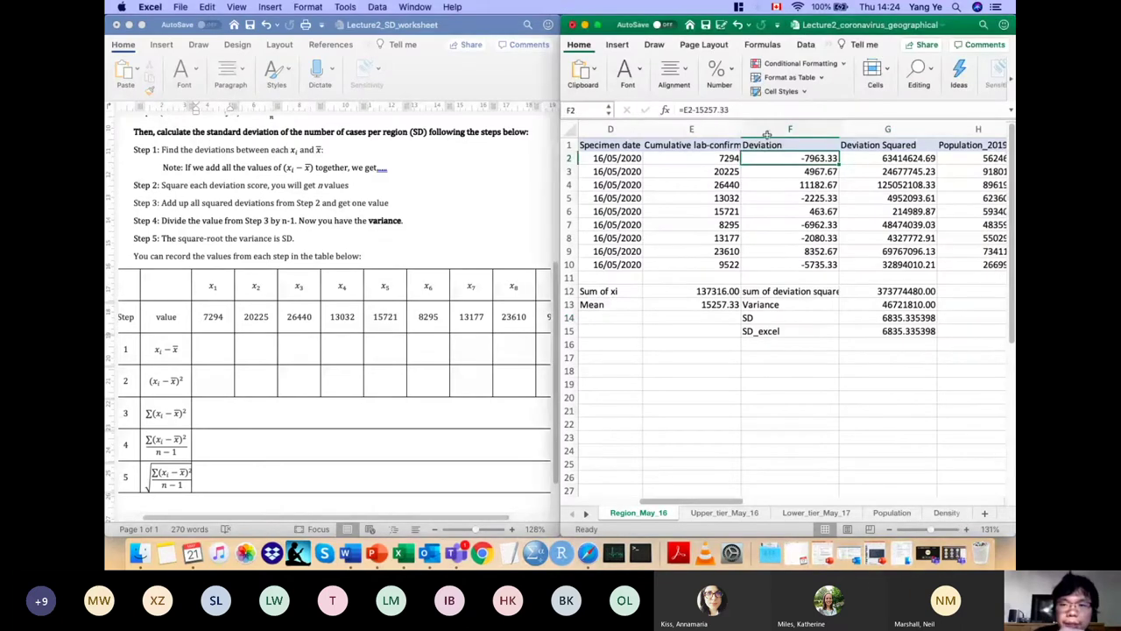
click(708, 157)
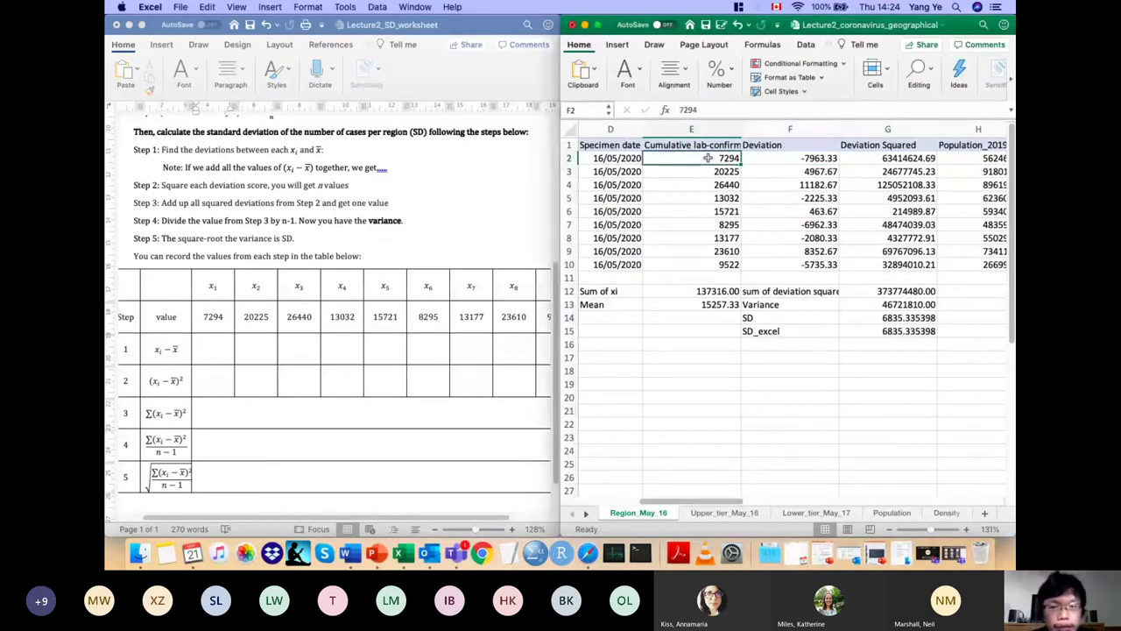
click(710, 171)
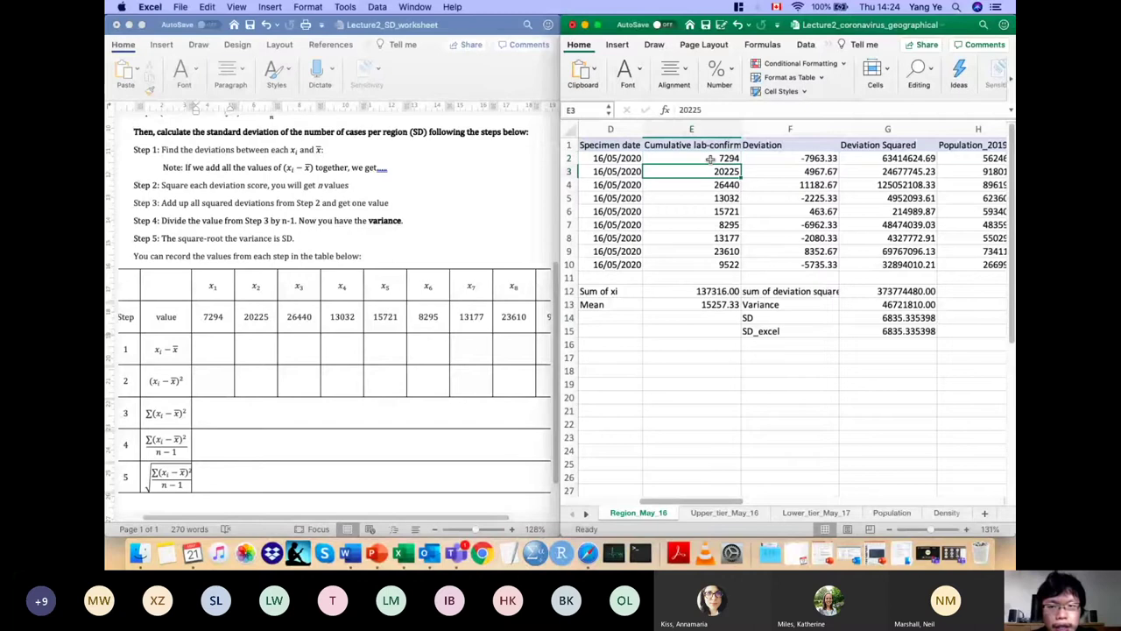
drag(710, 158, 718, 267)
click(717, 158)
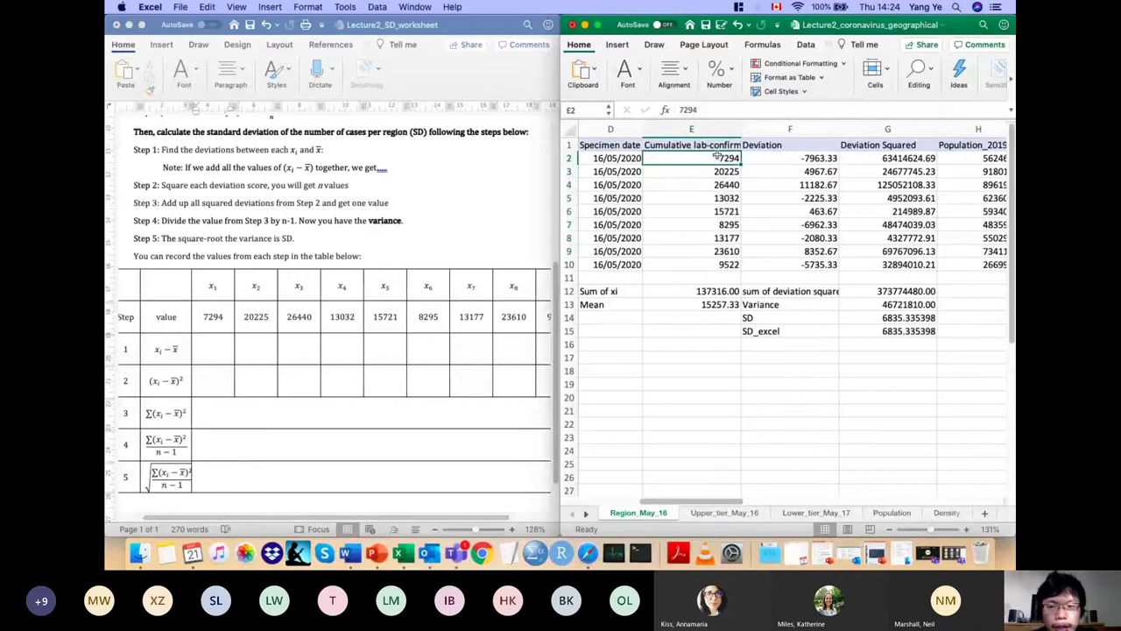
click(716, 252)
click(717, 304)
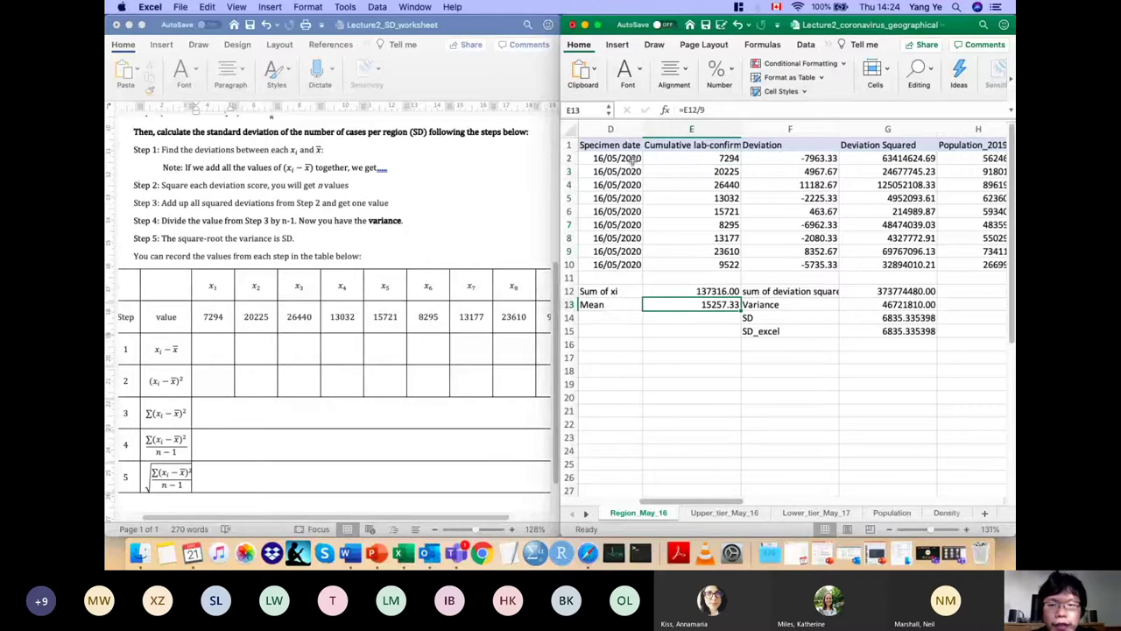
click(729, 159)
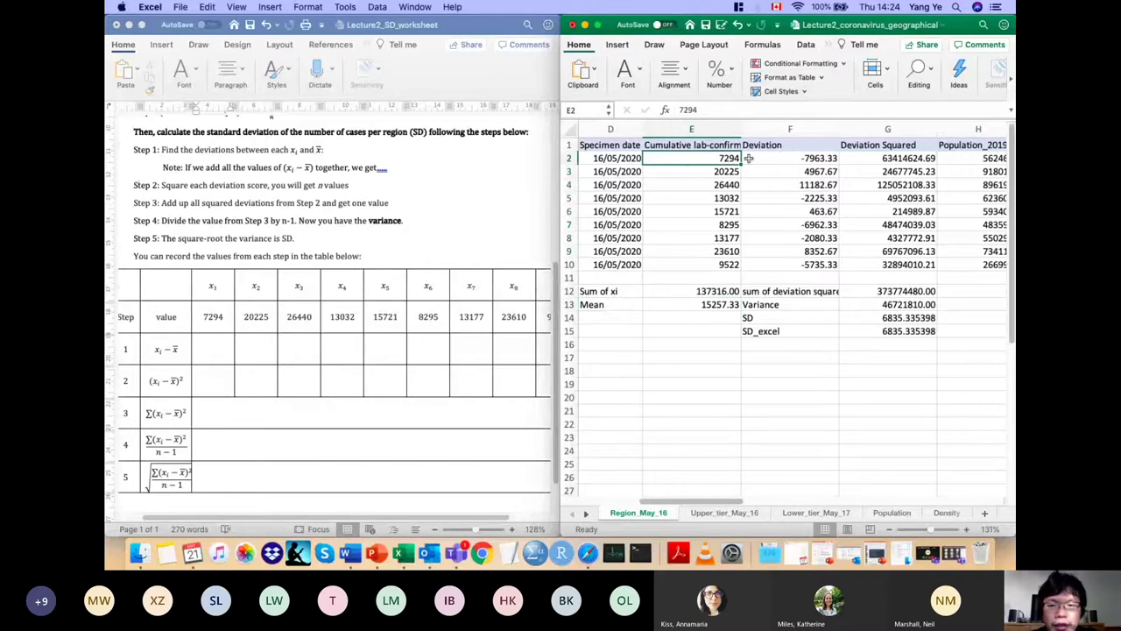
click(781, 158)
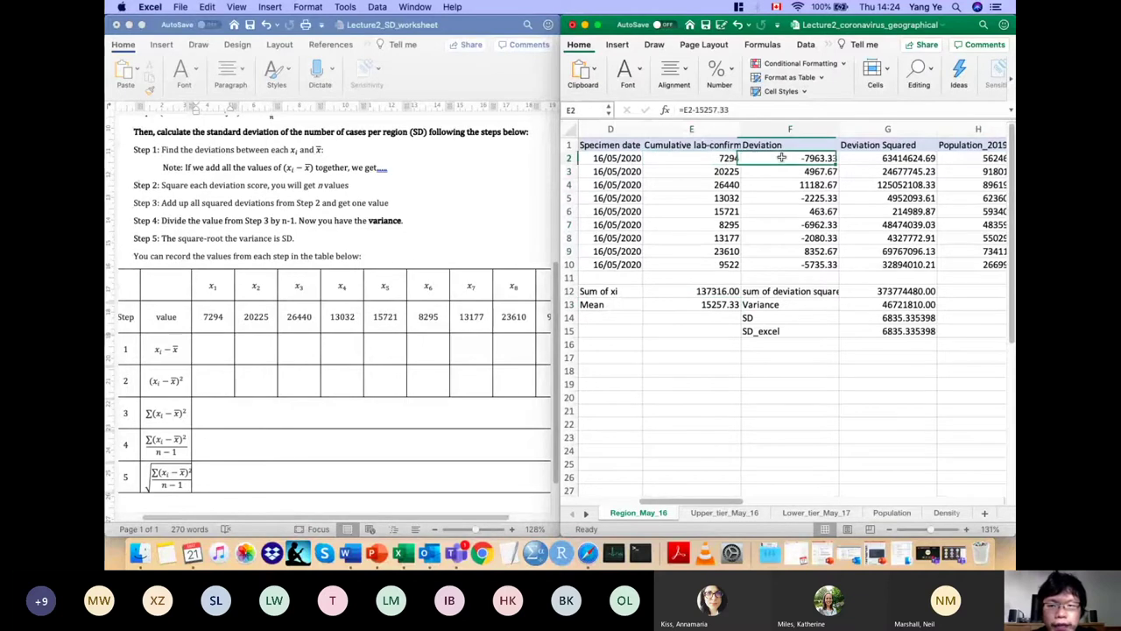
click(691, 109)
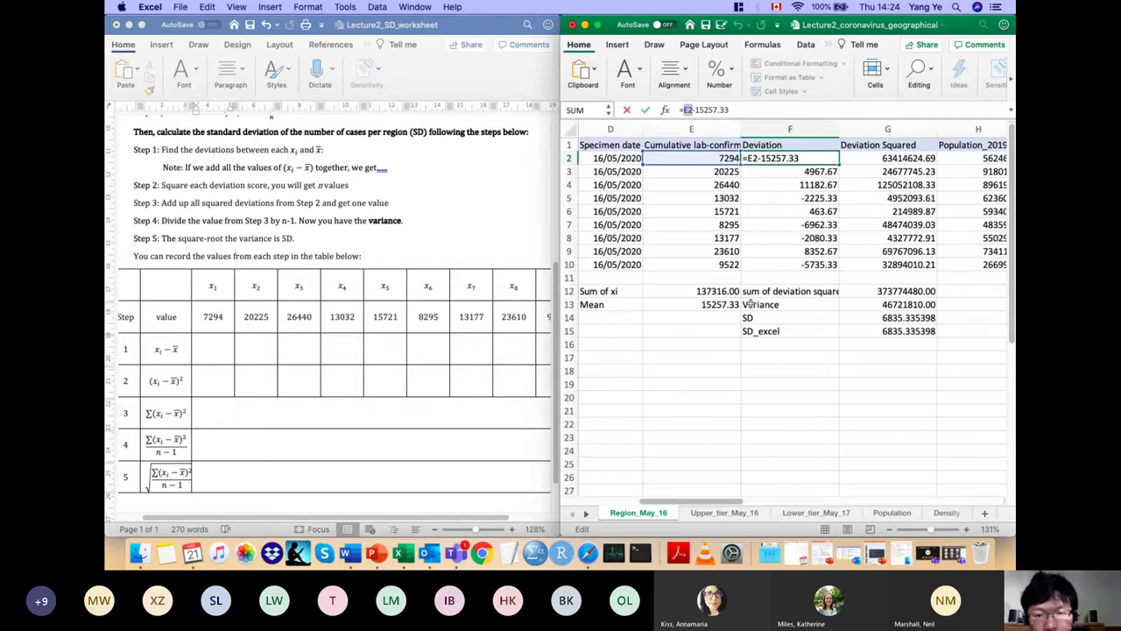
click(794, 173)
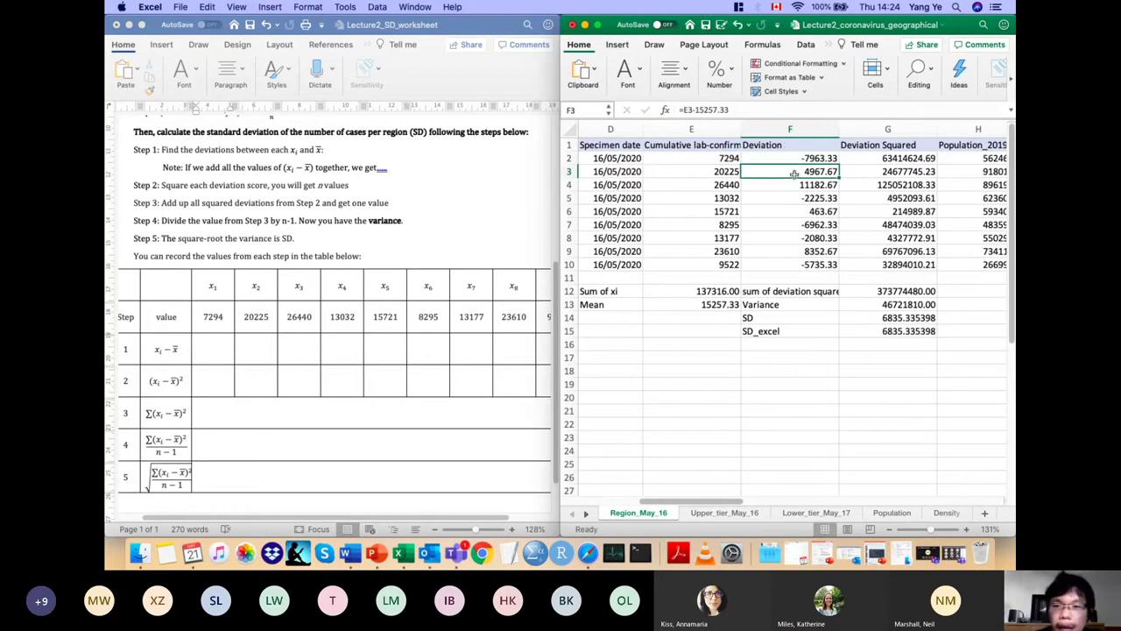
Step: Fill the deviation formula from F2 down to F10 again and check the row references in the copied formulas
click(793, 161)
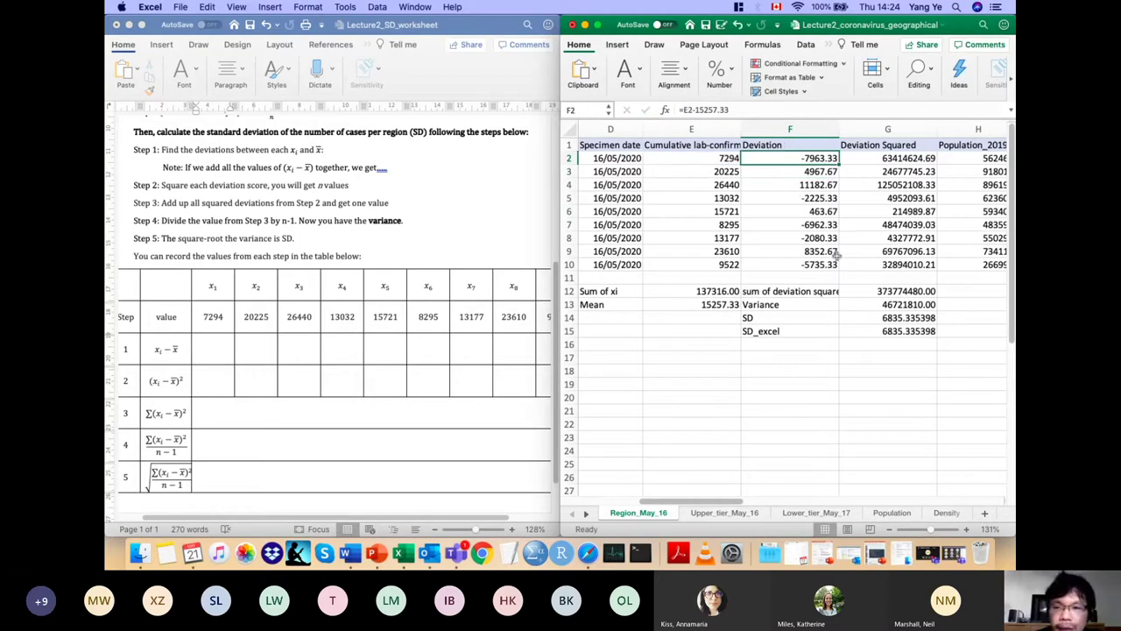
drag(839, 165, 839, 270)
click(790, 171)
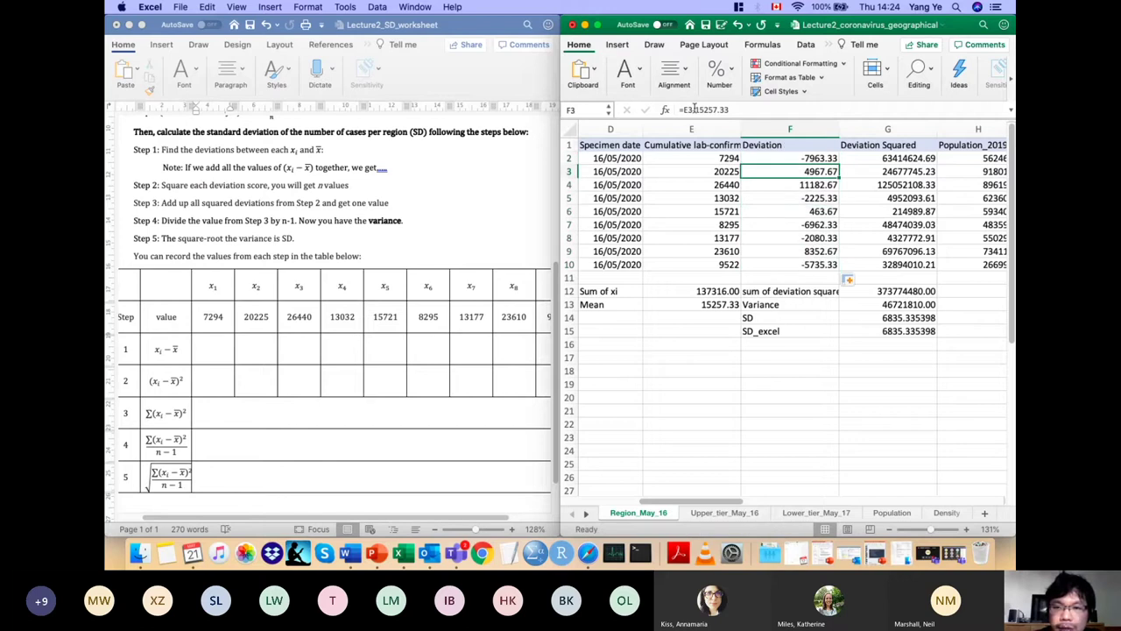
click(811, 186)
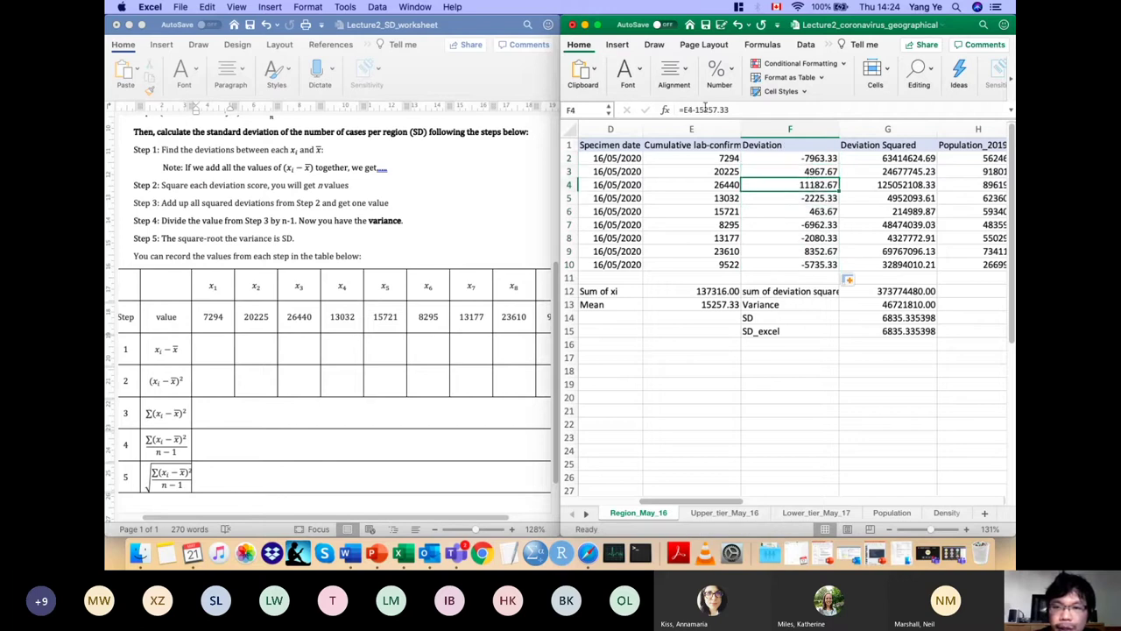
click(818, 198)
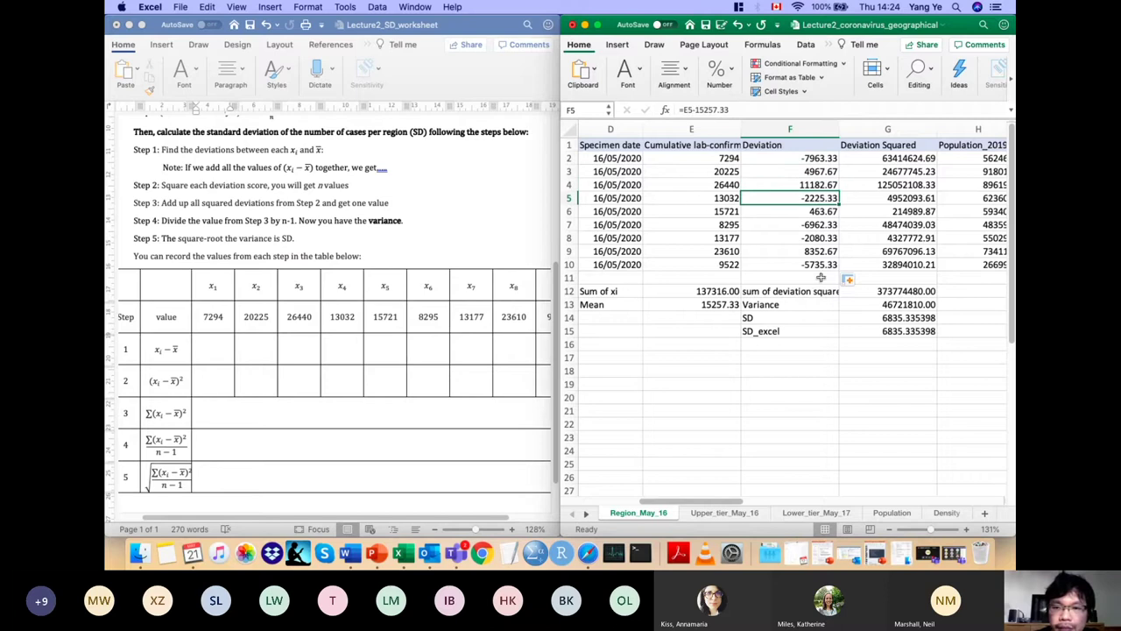
click(820, 266)
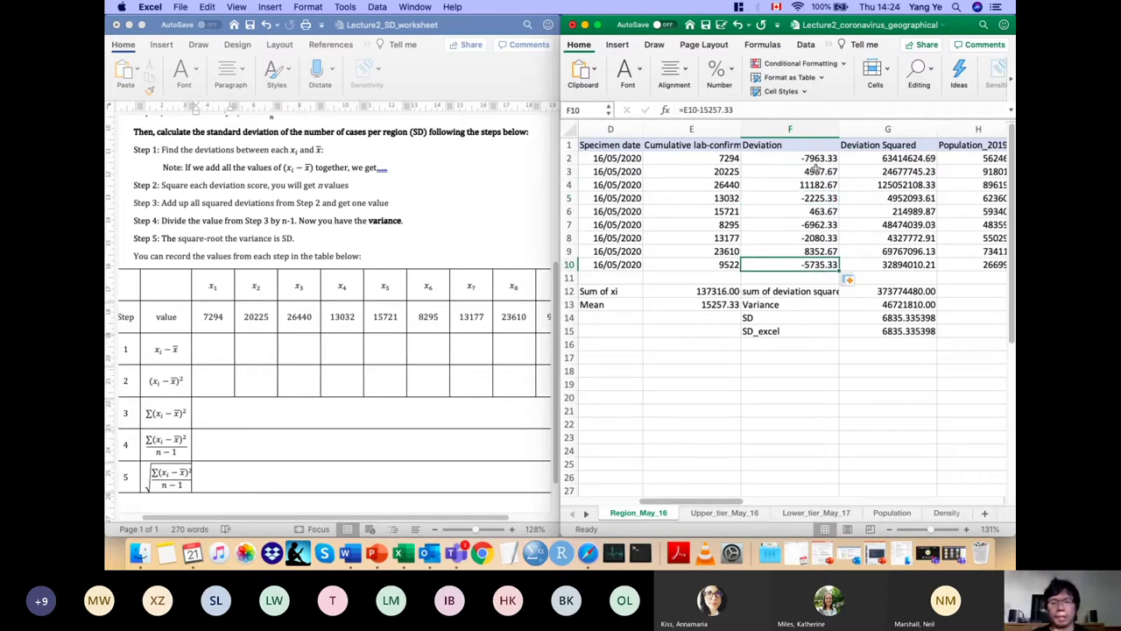
Step: Review the Deviation values in F2:F10 and the Deviation Squared values in G2:G10 with their POWER formula
drag(816, 159, 820, 264)
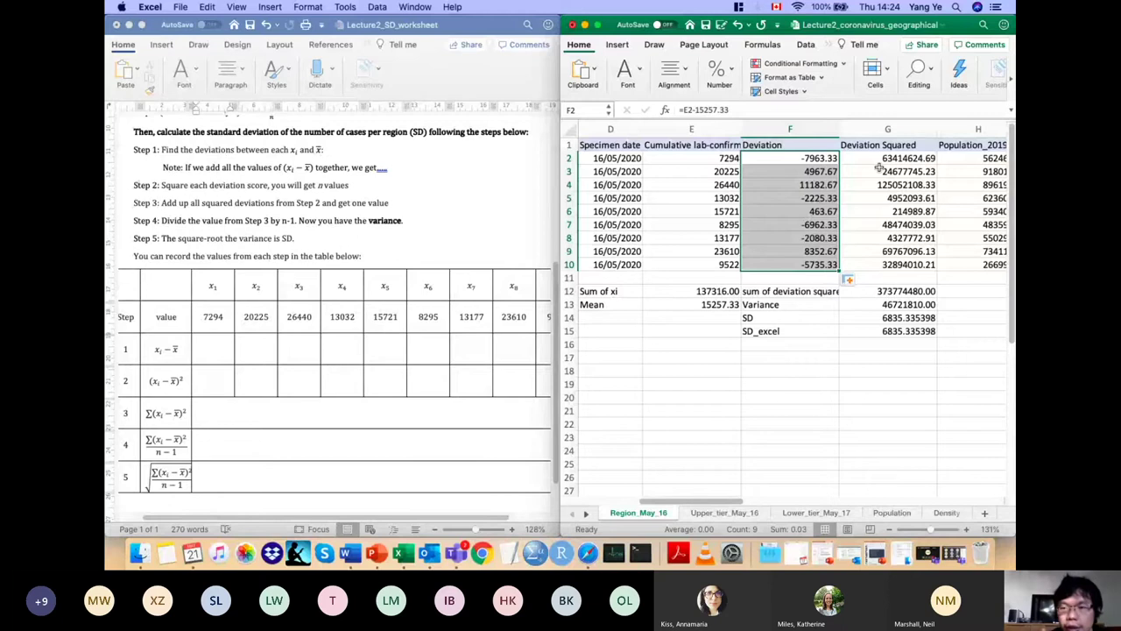
drag(885, 158, 887, 264)
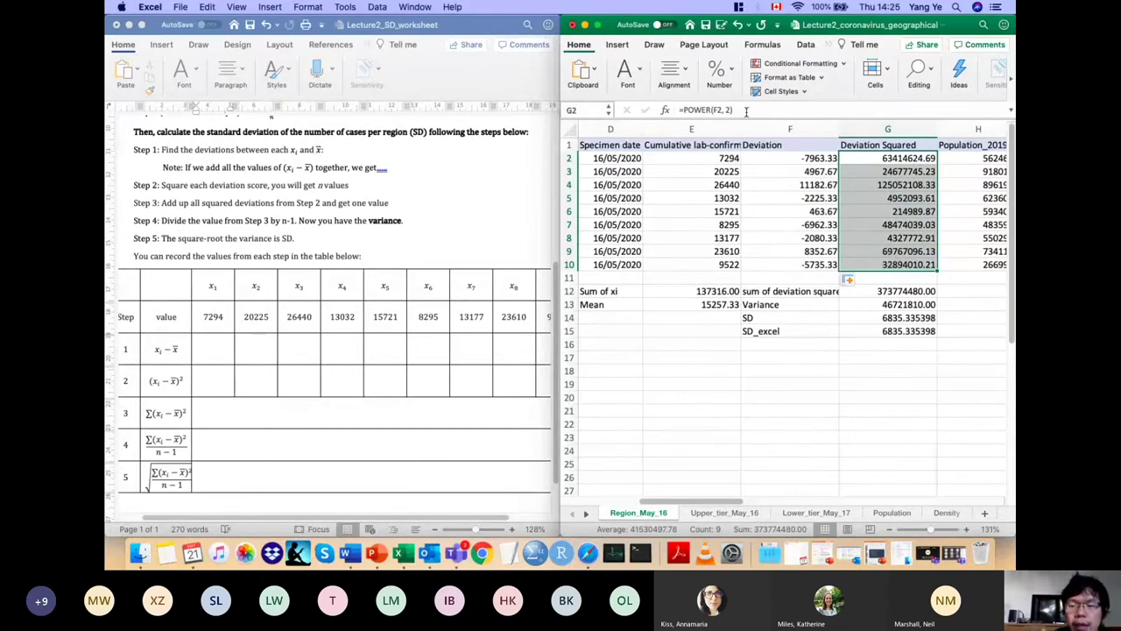
Step: Examine the POWER formula in G2 that squares the deviation in F2, and the squared deviations in G2:G10
click(748, 110)
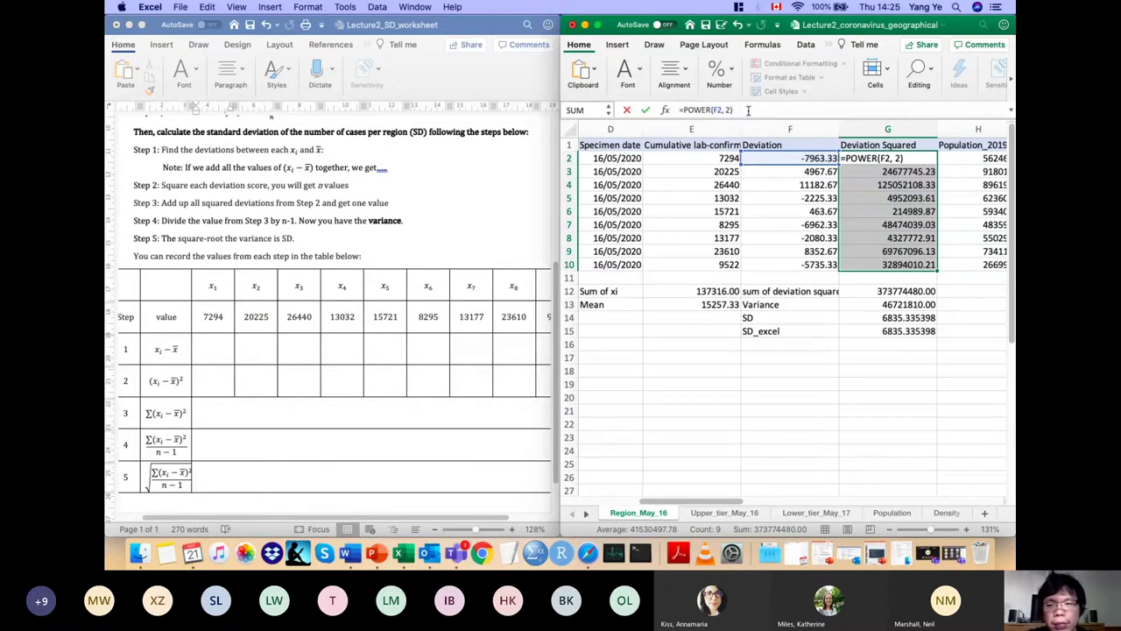
key(Return)
click(881, 185)
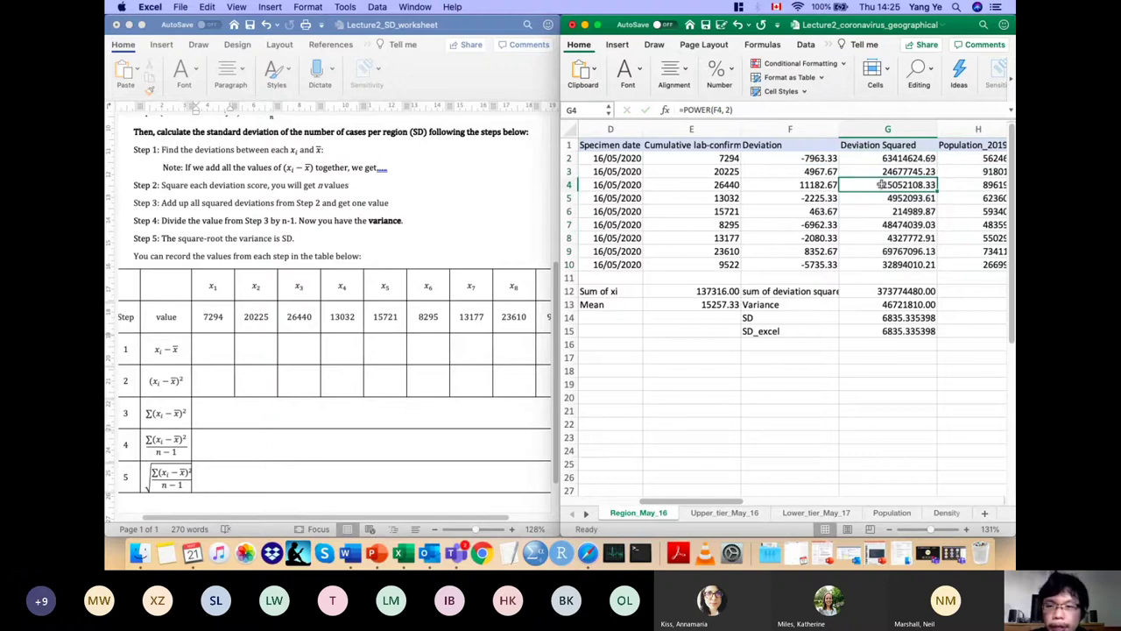
drag(883, 159, 883, 265)
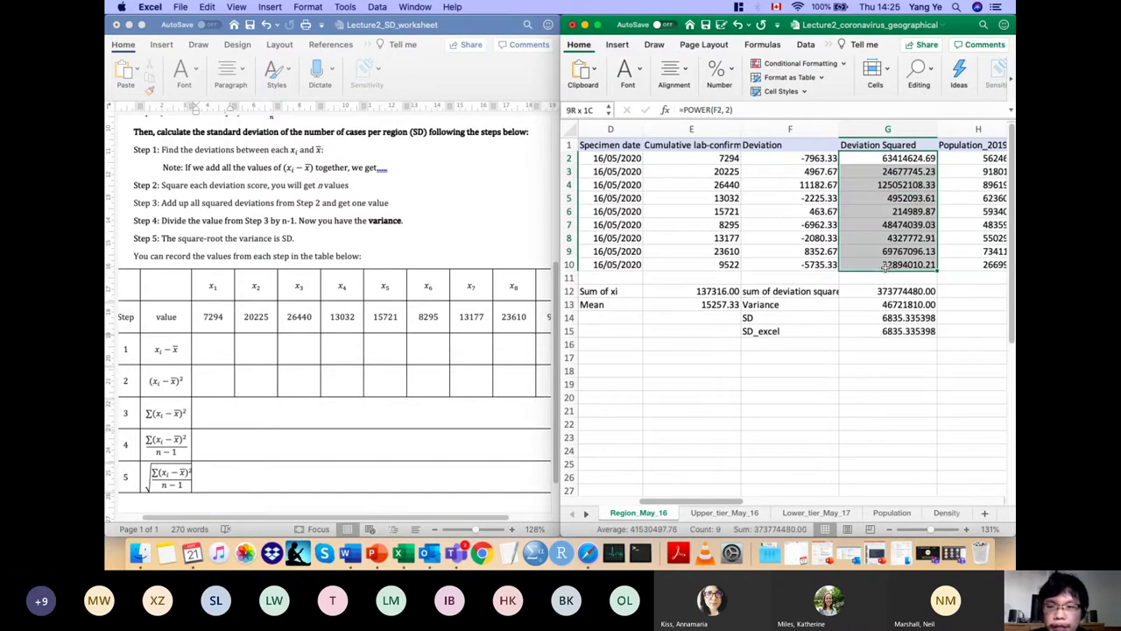
click(912, 158)
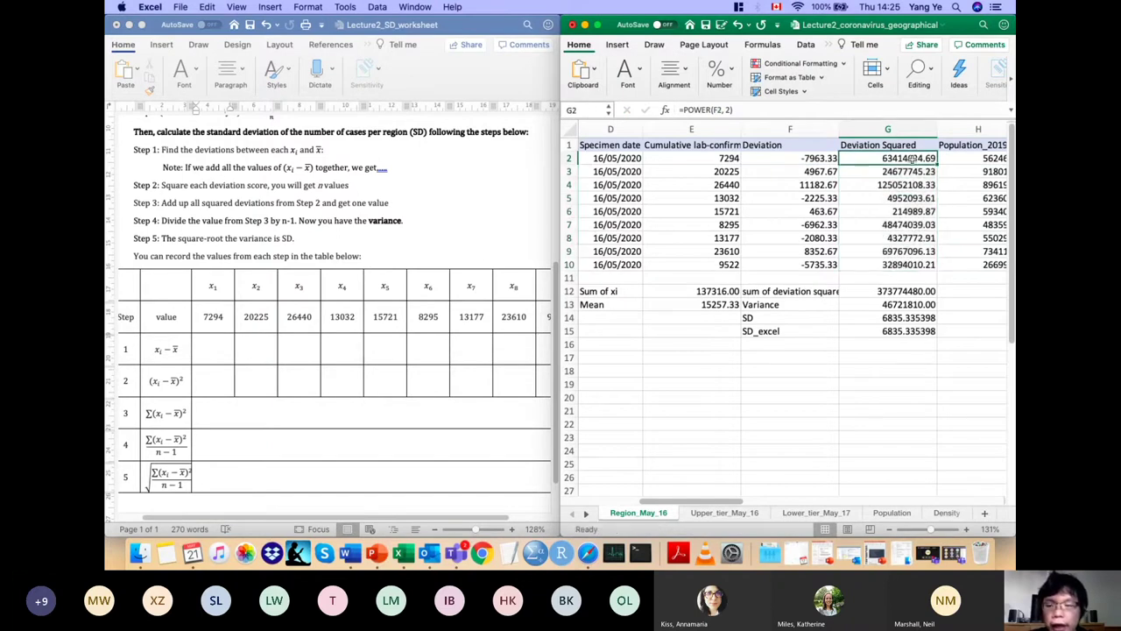
drag(912, 158, 909, 265)
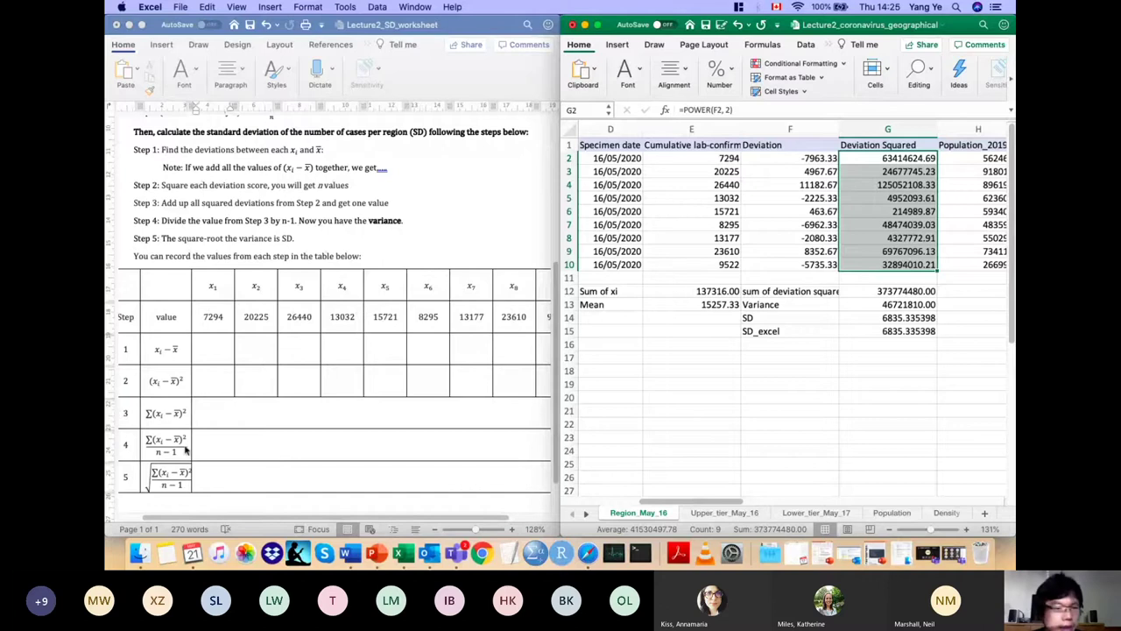
Step: Compare the step 2 squared-deviation expression with the step 3 summation expression in the Word worksheet table
click(169, 421)
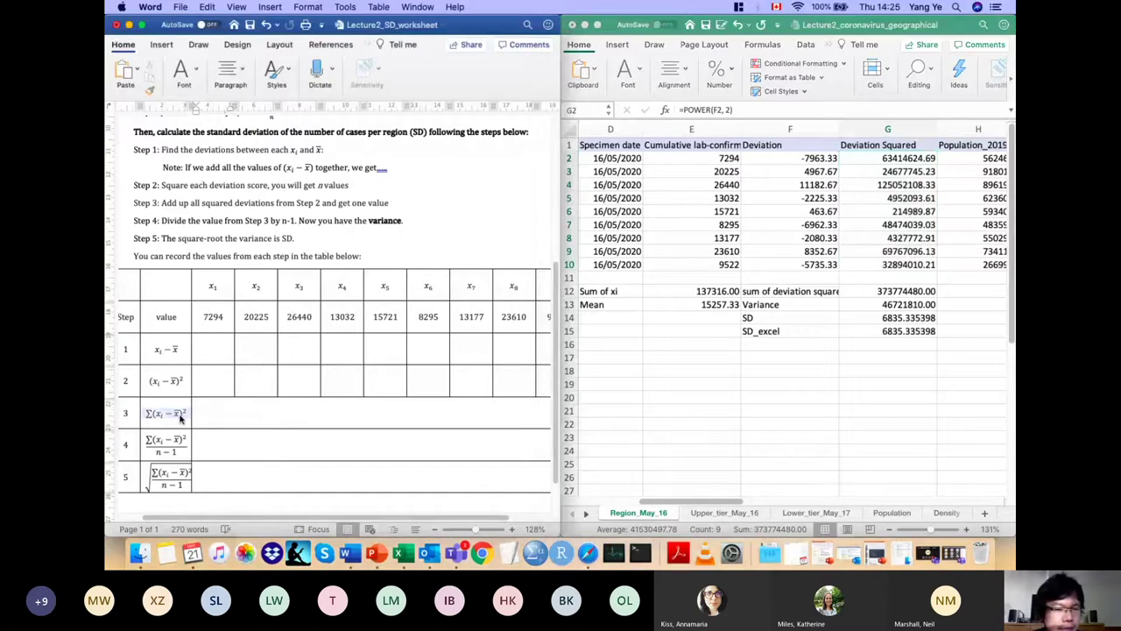
click(175, 381)
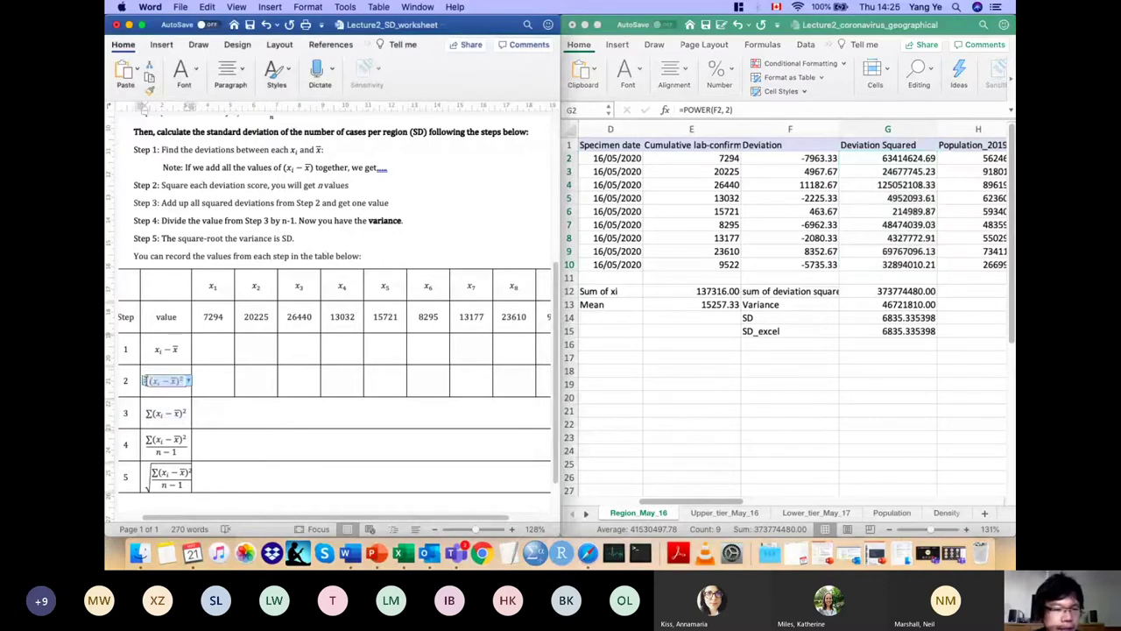
click(171, 413)
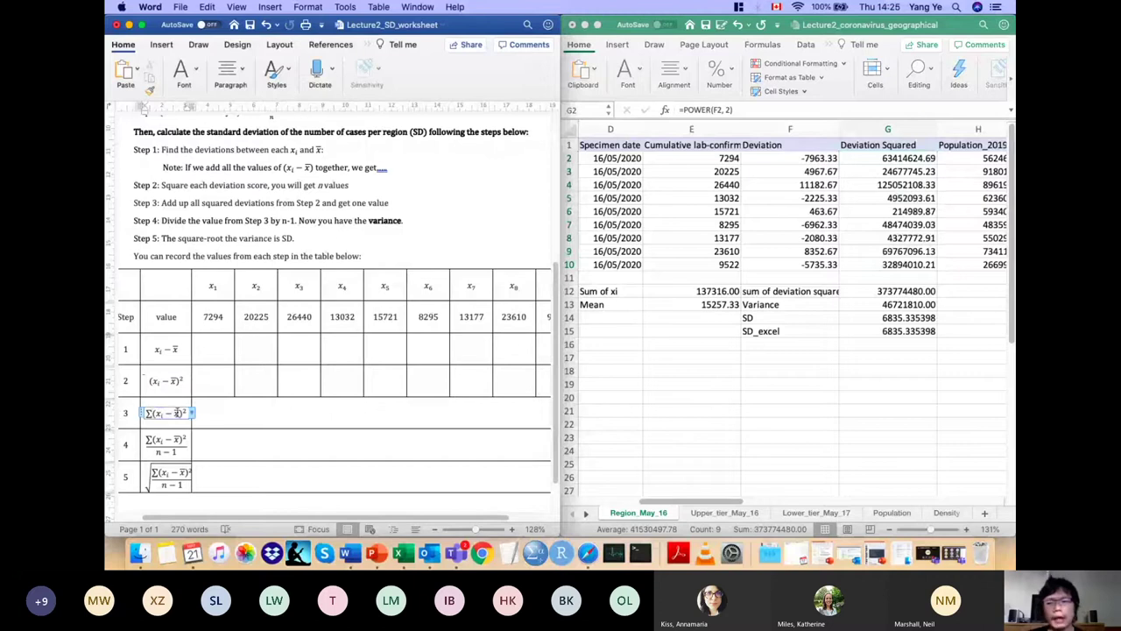
Step: Review the formulas for the sum of squared deviations, Variance, SD and SD_excel in G12:G15 of the workbook
click(933, 292)
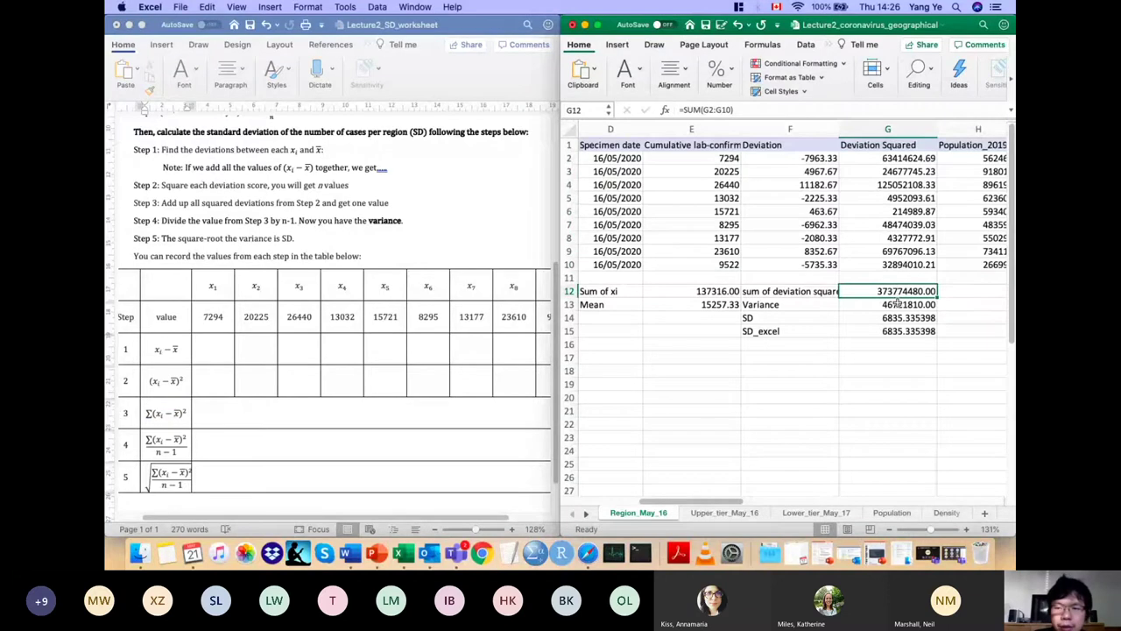
click(897, 304)
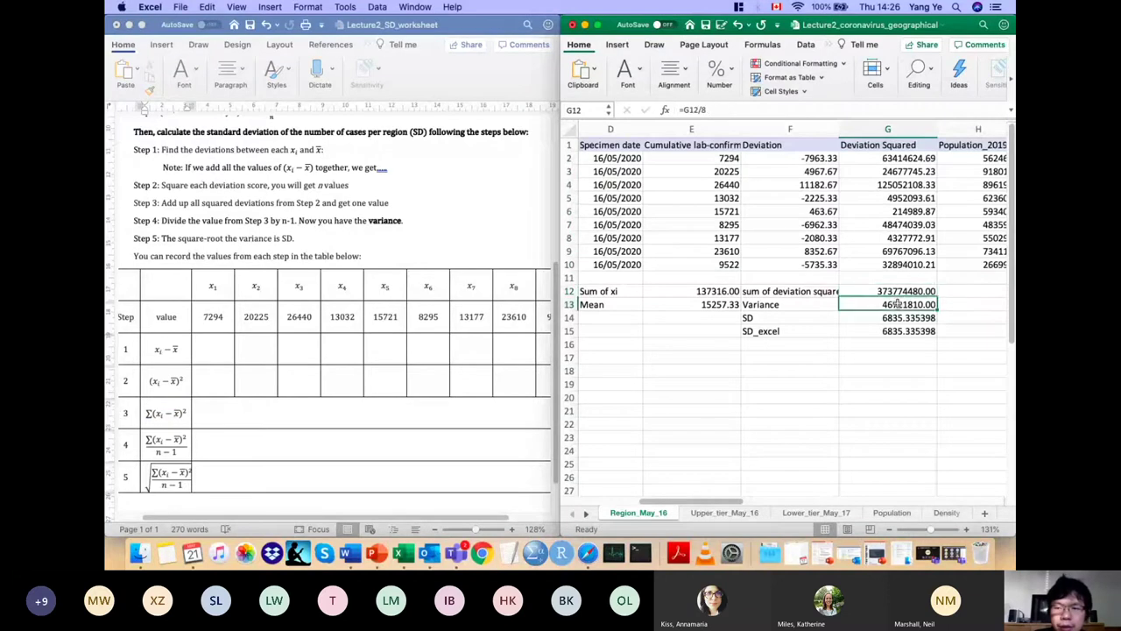
click(915, 319)
click(903, 330)
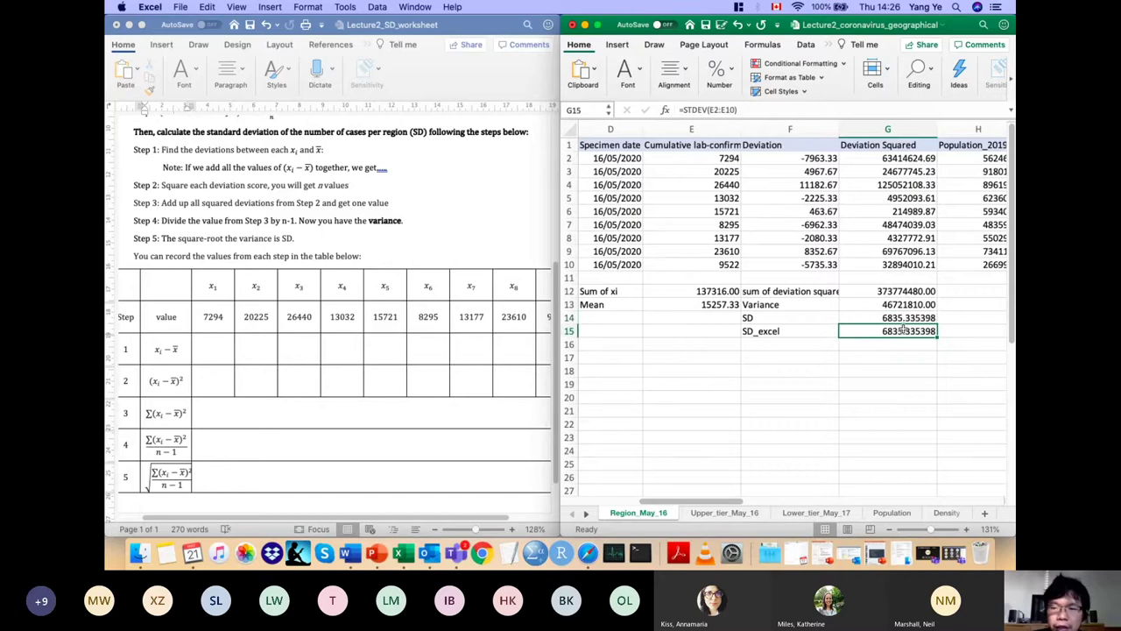
click(903, 318)
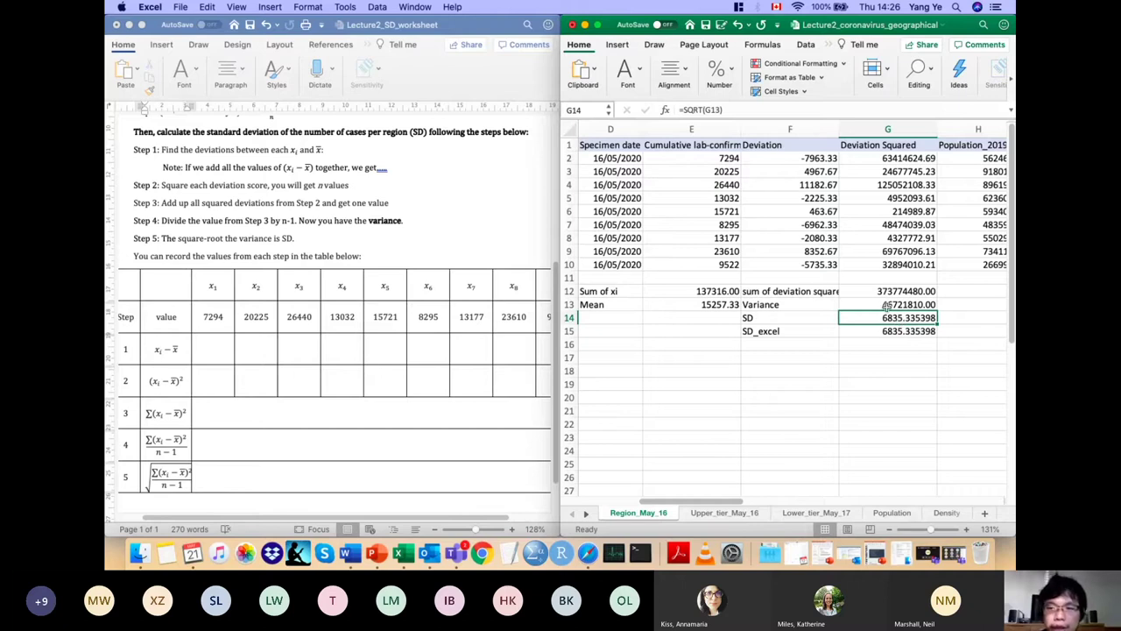
click(887, 305)
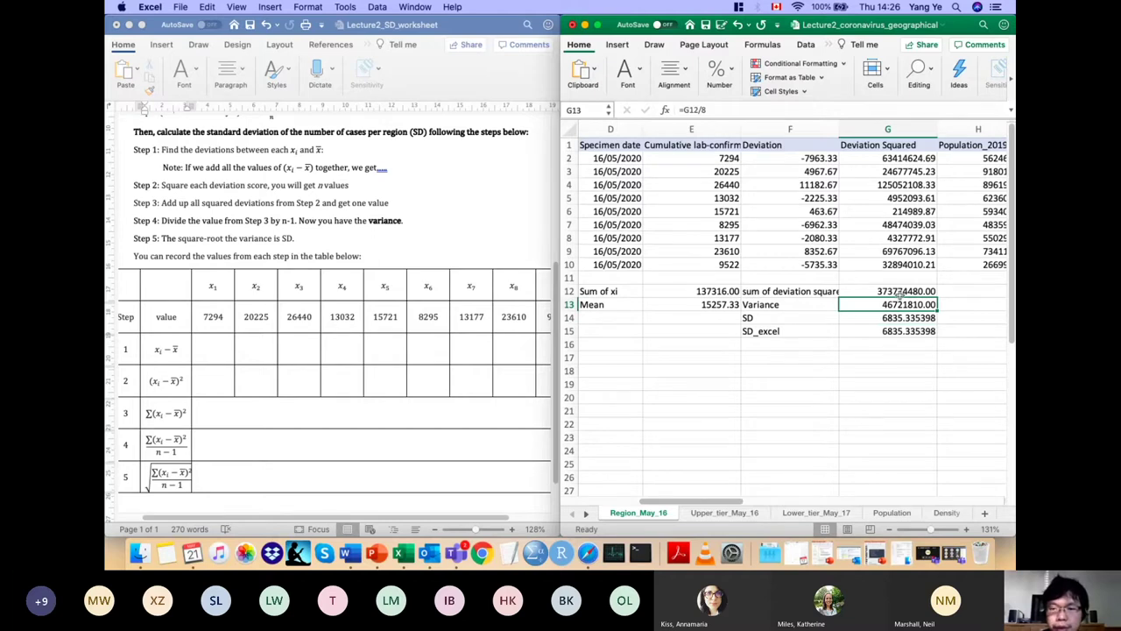
Step: View the area and region columns on the Upper_tier_May_16 sheet and the regional data columns on Region_May_16
click(726, 515)
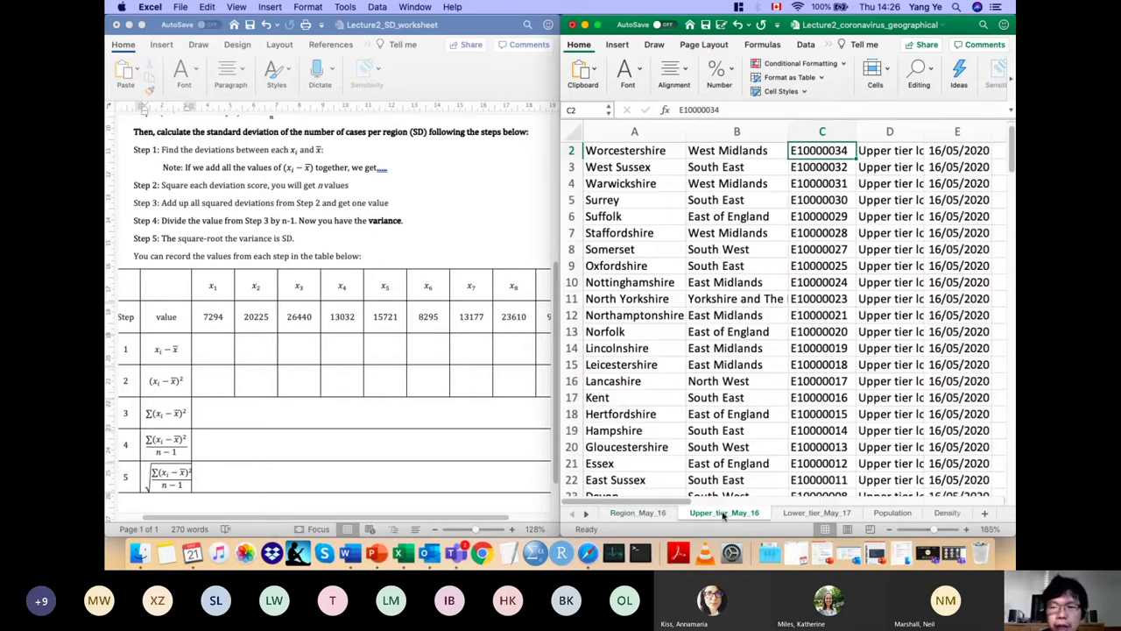
scroll(797, 296, up, 1)
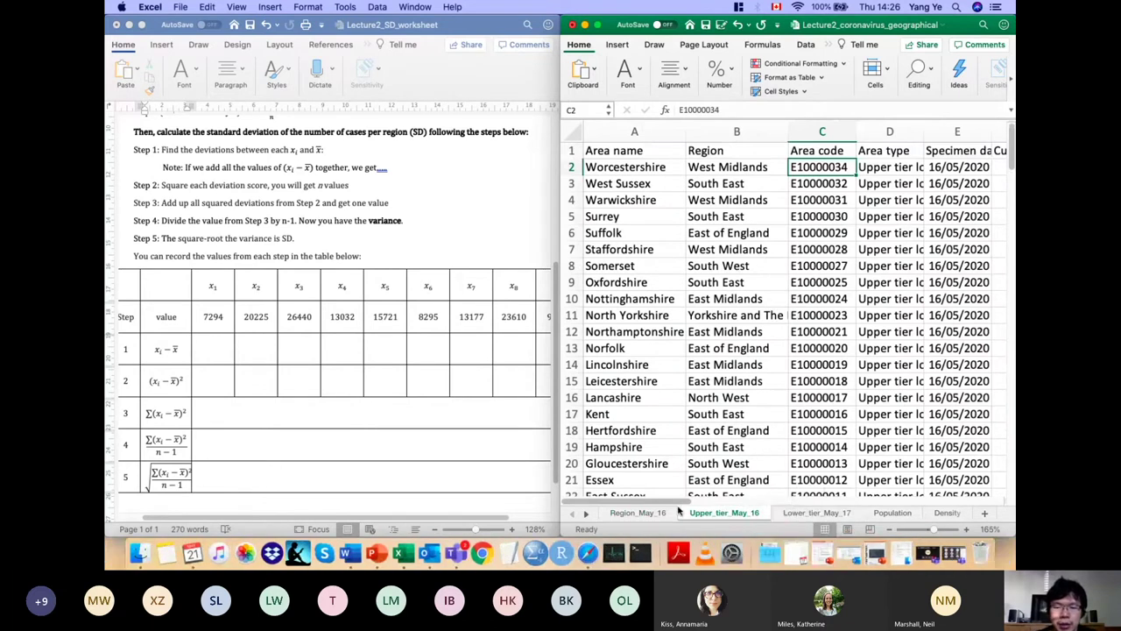
mouse_move(677, 506)
mouse_down()
mouse_move(774, 505)
mouse_move(680, 506)
mouse_up()
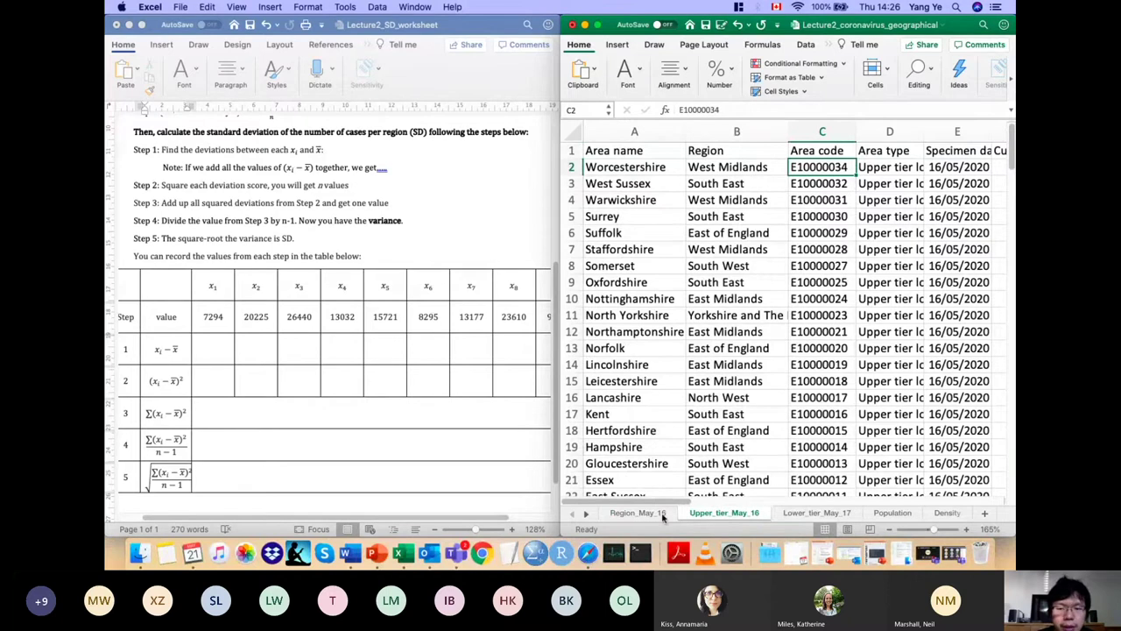
click(663, 516)
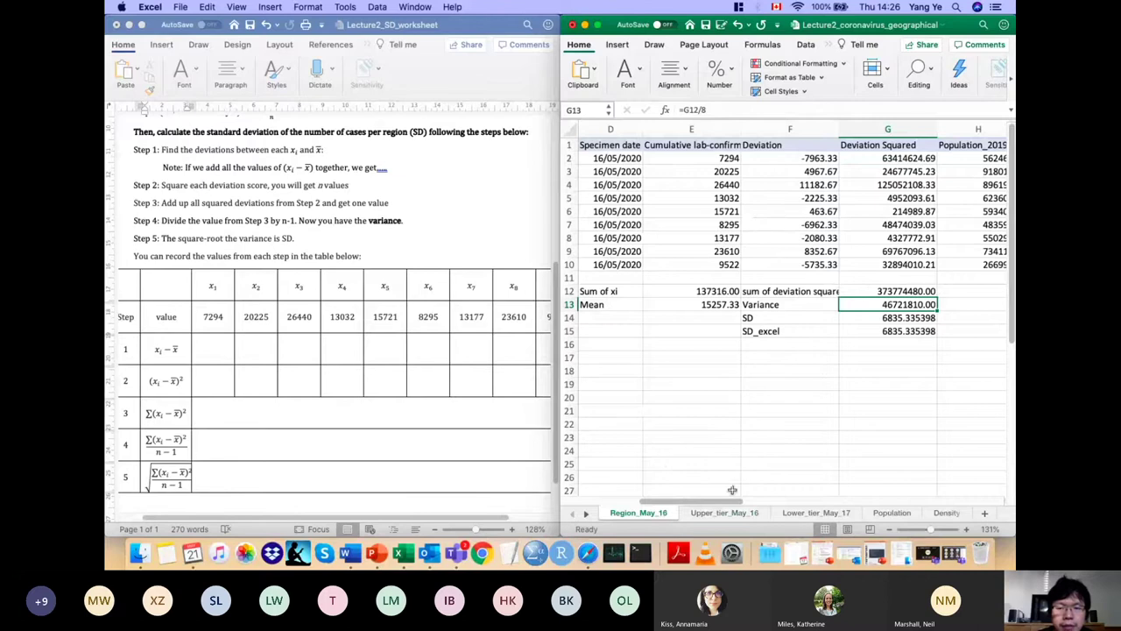
drag(718, 506, 655, 508)
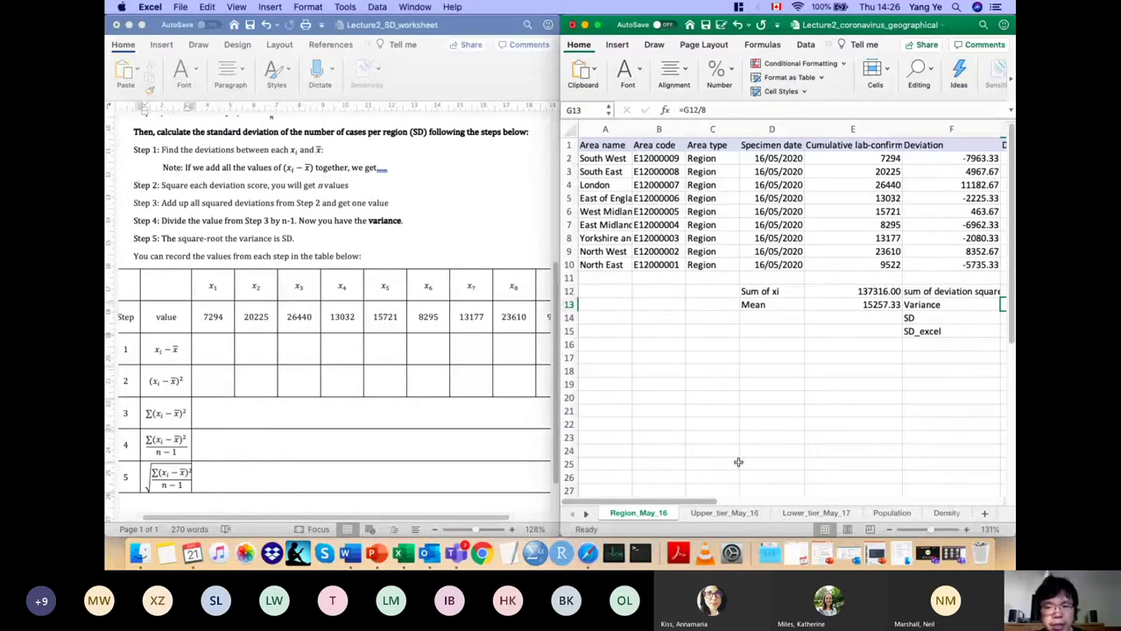
Step: Examine the cumulative lab-confirmed cases in column F of the Upper_tier_May_16 sheet
click(726, 513)
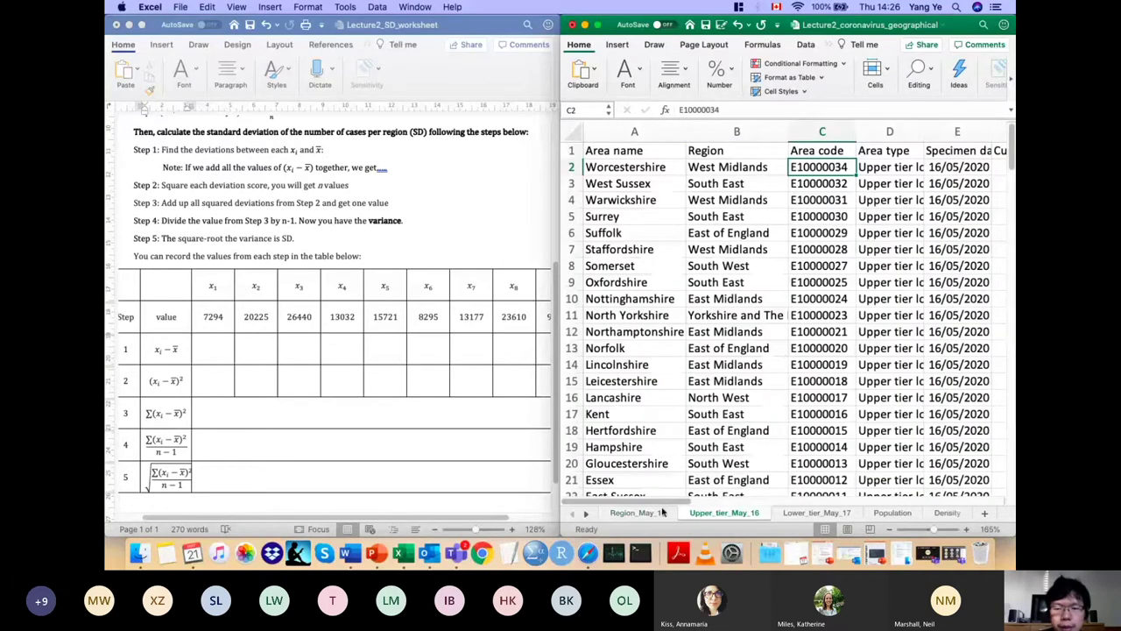
scroll(731, 506, right, 3)
scroll(731, 506, right, 3)
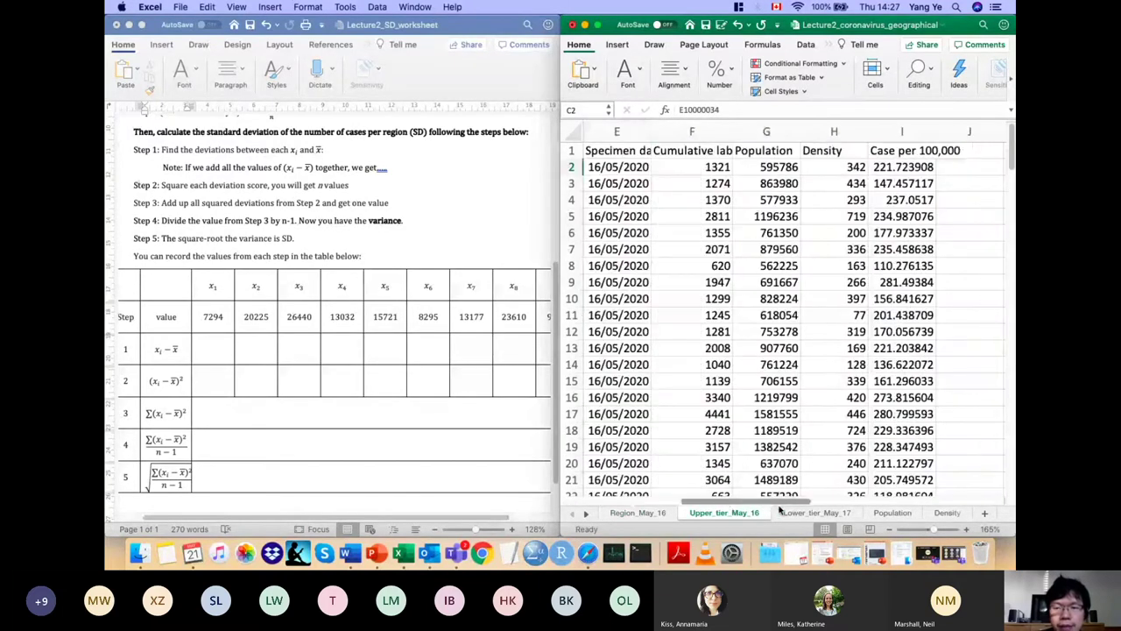
click(689, 131)
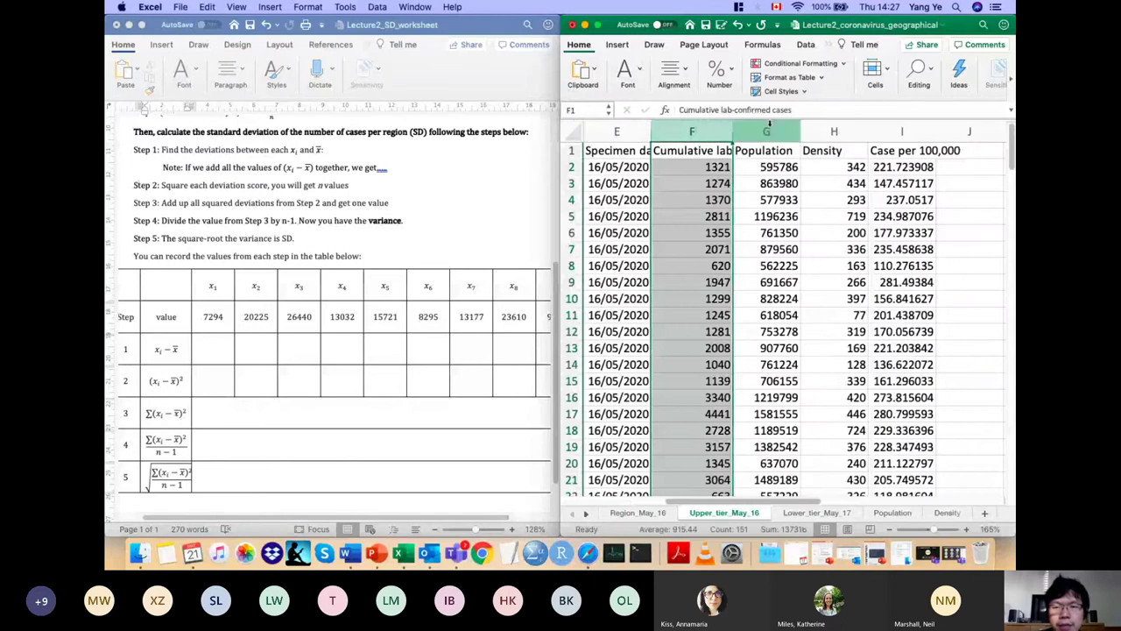
scroll(754, 508, left, 2)
scroll(754, 508, left, 2)
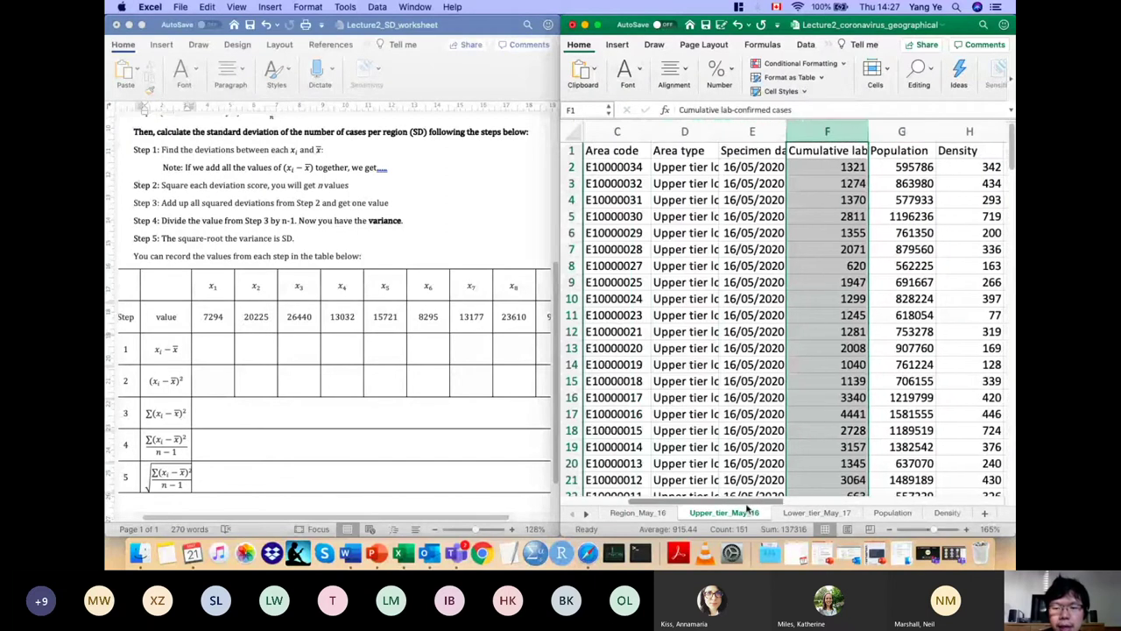
Step: Compare the regional case counts in column E of Region_May_16 with the upper-tier counts, and view the regional deviation results
click(650, 515)
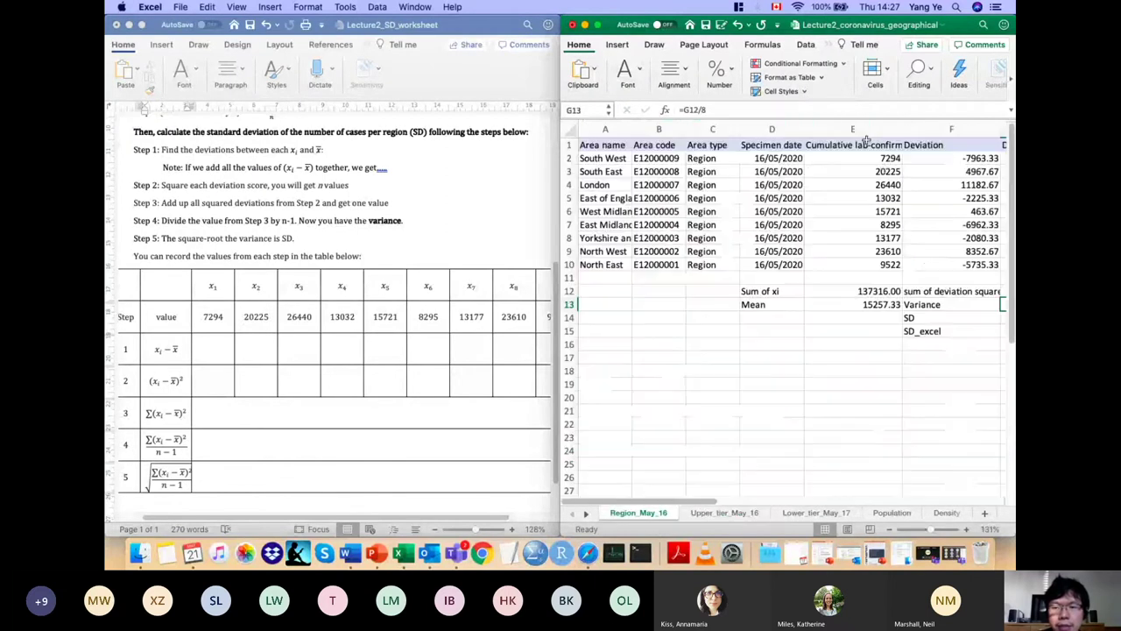
click(859, 130)
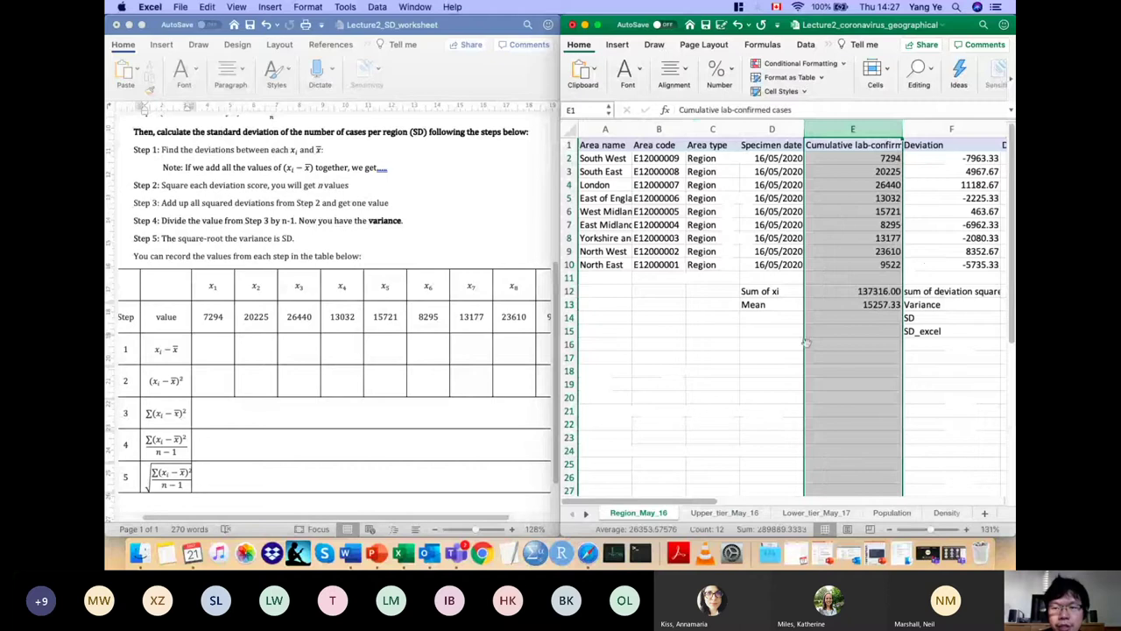
click(724, 514)
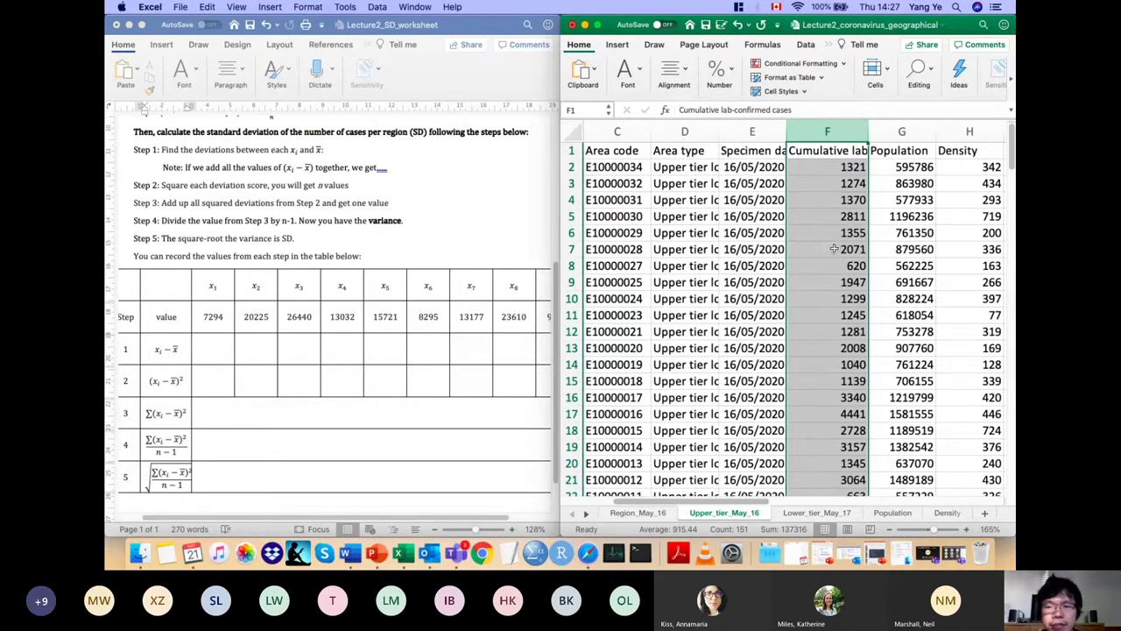
click(652, 515)
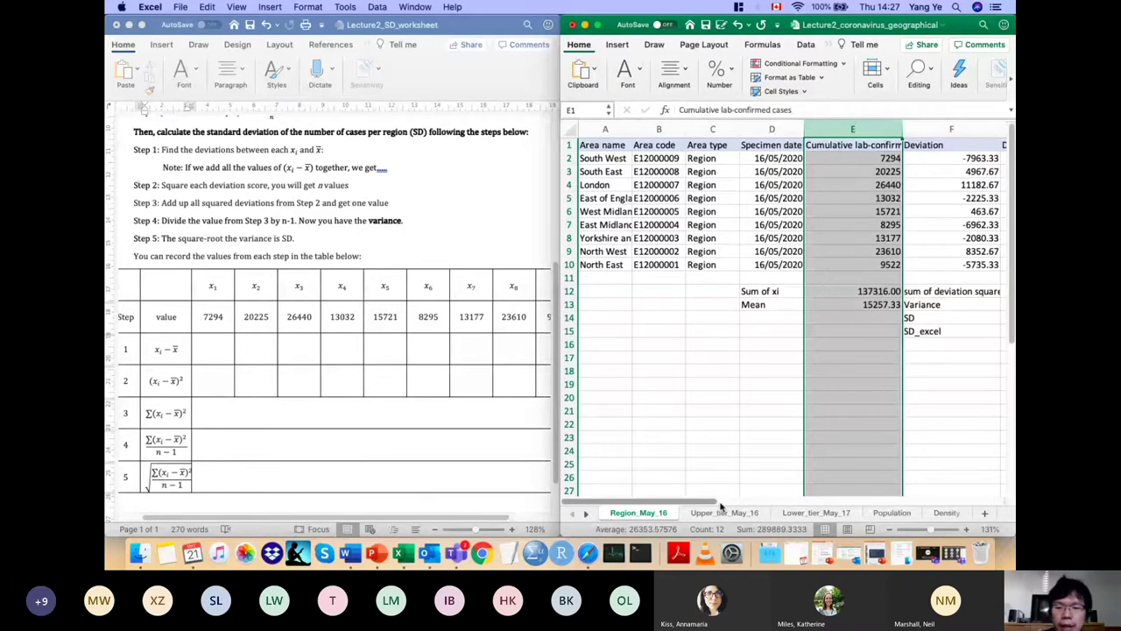
drag(709, 506, 788, 505)
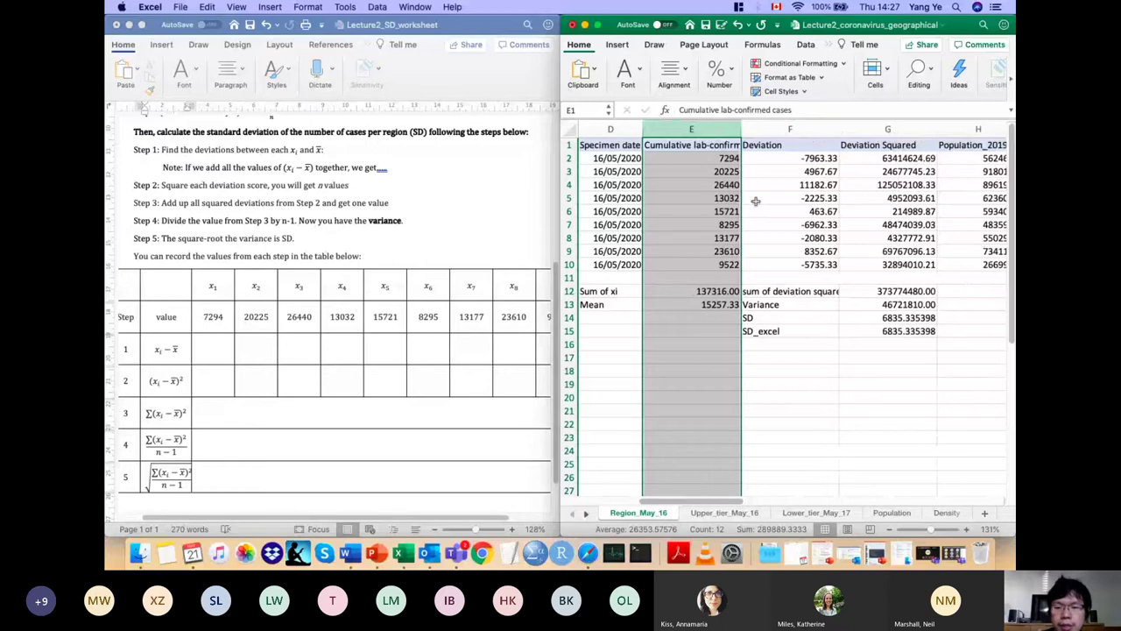
Step: Look through the full list of upper-tier case counts in column F of Upper_tier_May_16 down to row 151
click(724, 513)
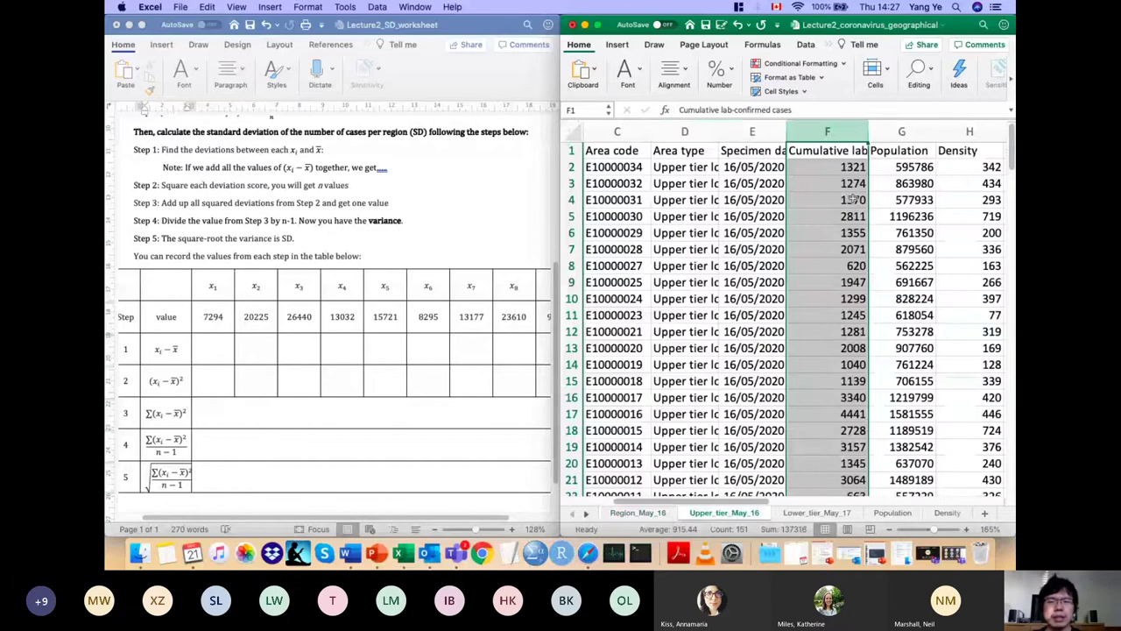
scroll(851, 200, down, 20)
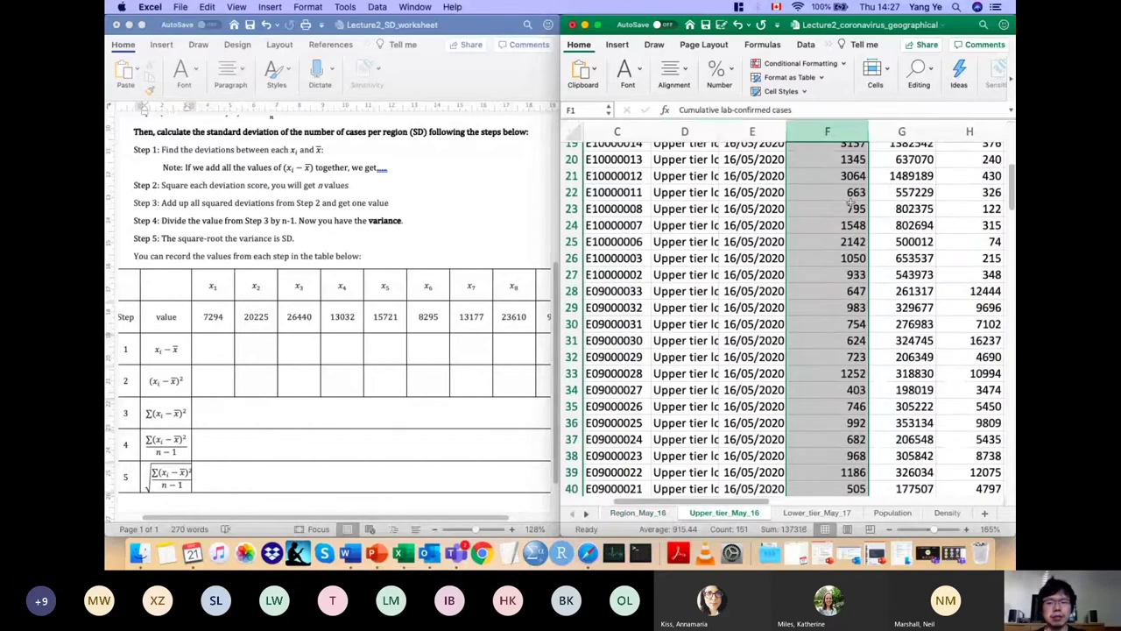
scroll(850, 201, down, 20)
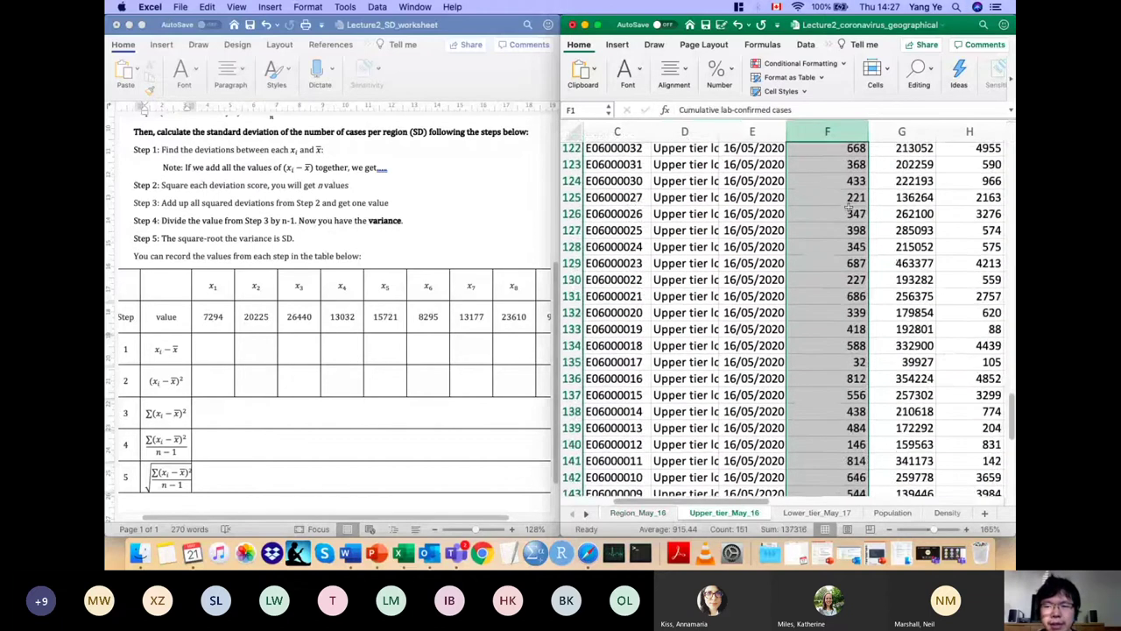
scroll(846, 207, up, 7)
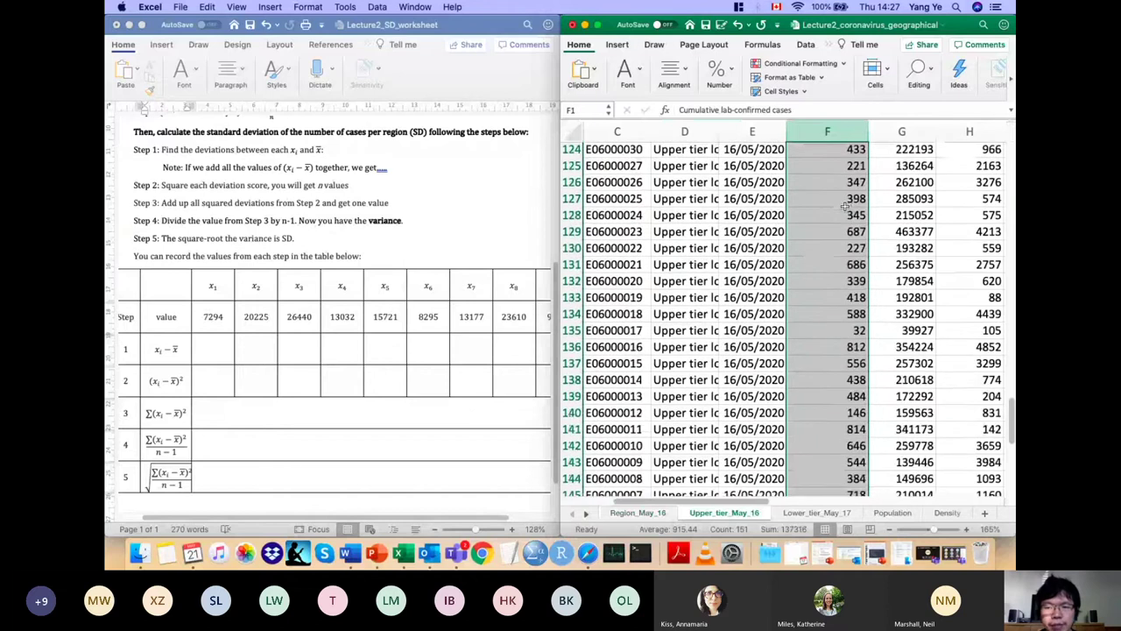
scroll(848, 207, down, 8)
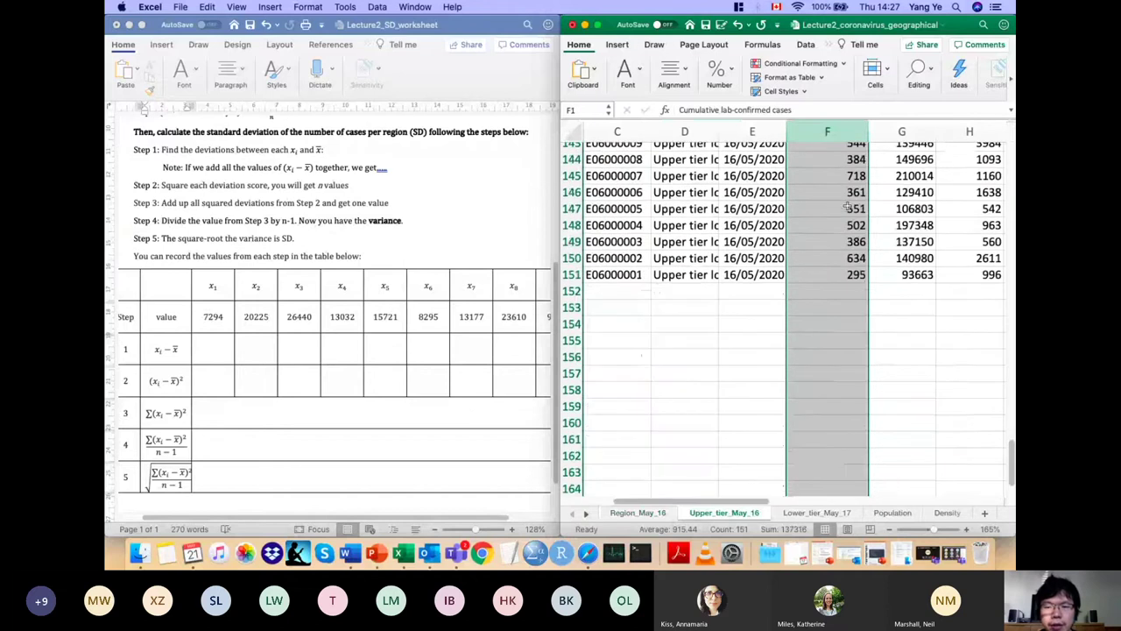
scroll(848, 207, up, 20)
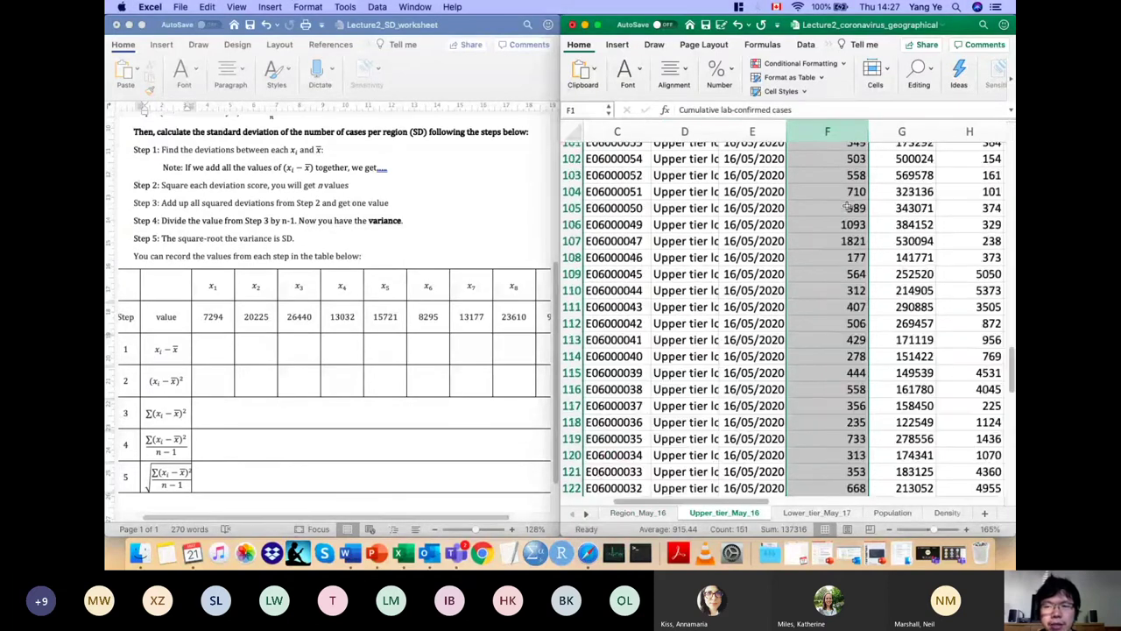
scroll(847, 205, up, 20)
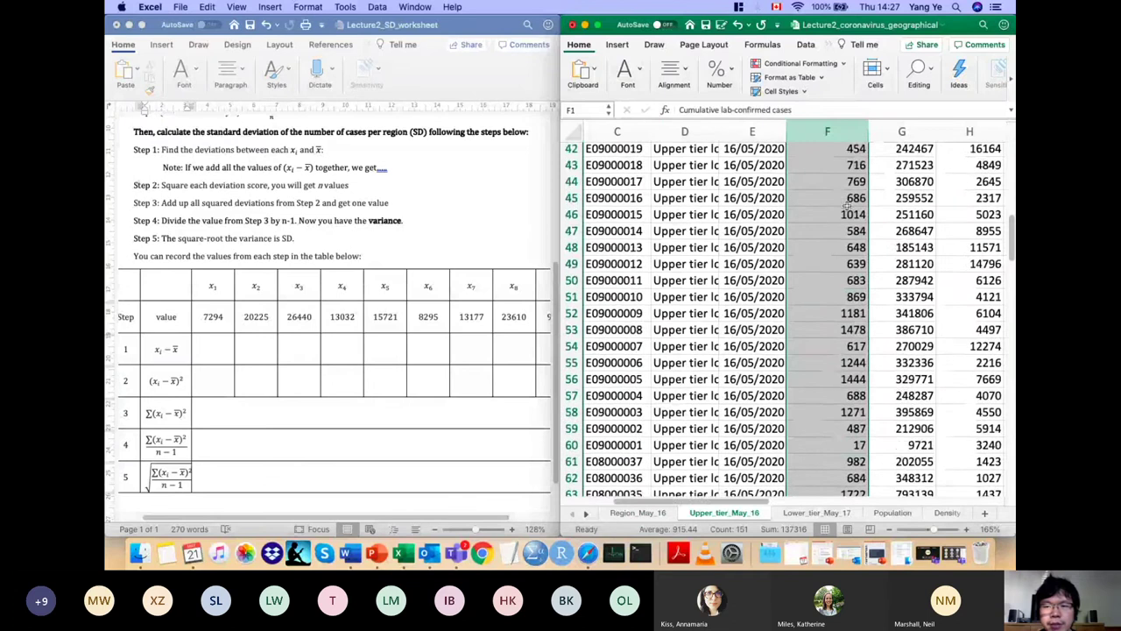
scroll(846, 204, down, 7)
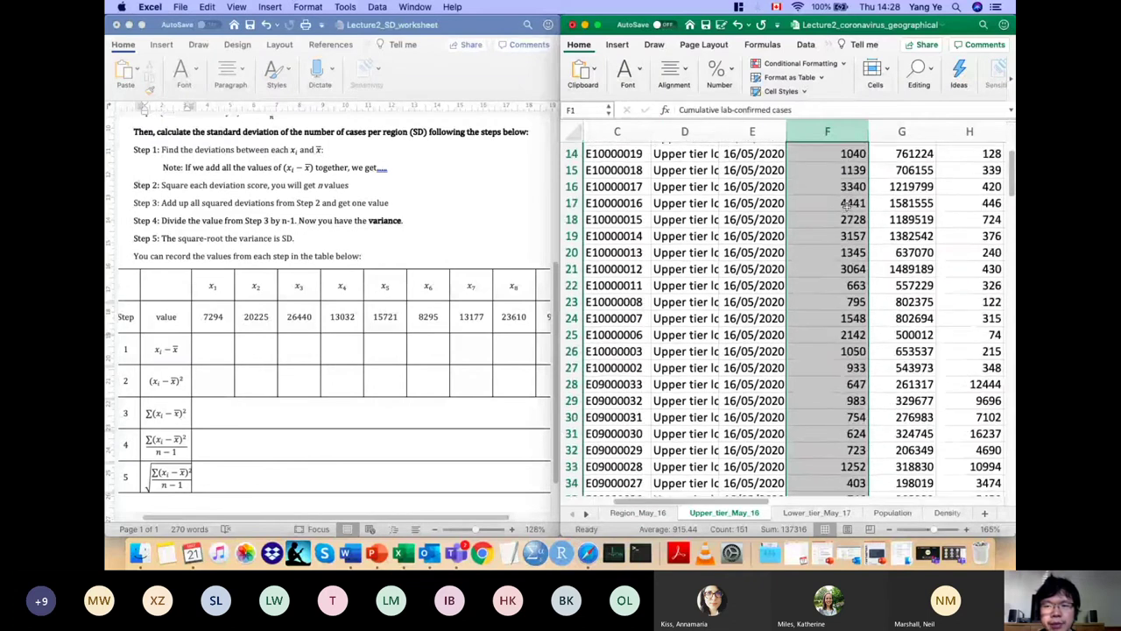
Step: Scan the upper-tier case counts in column F from the header to the last row, and widen the workbook window to show more columns
scroll(846, 205, up, 7)
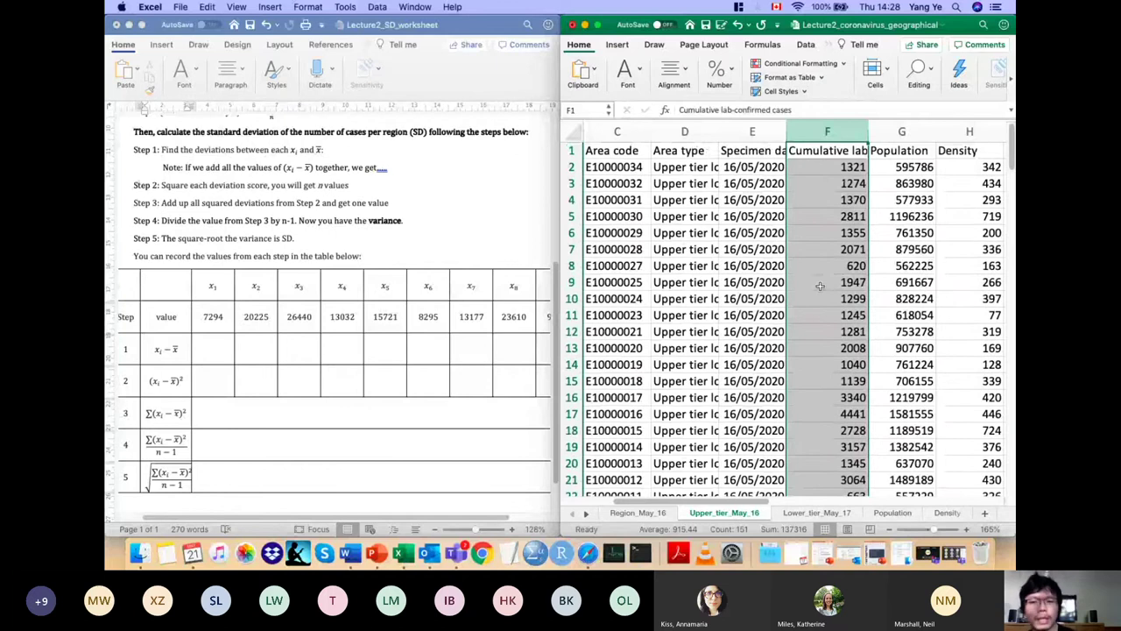
scroll(811, 315, down, 20)
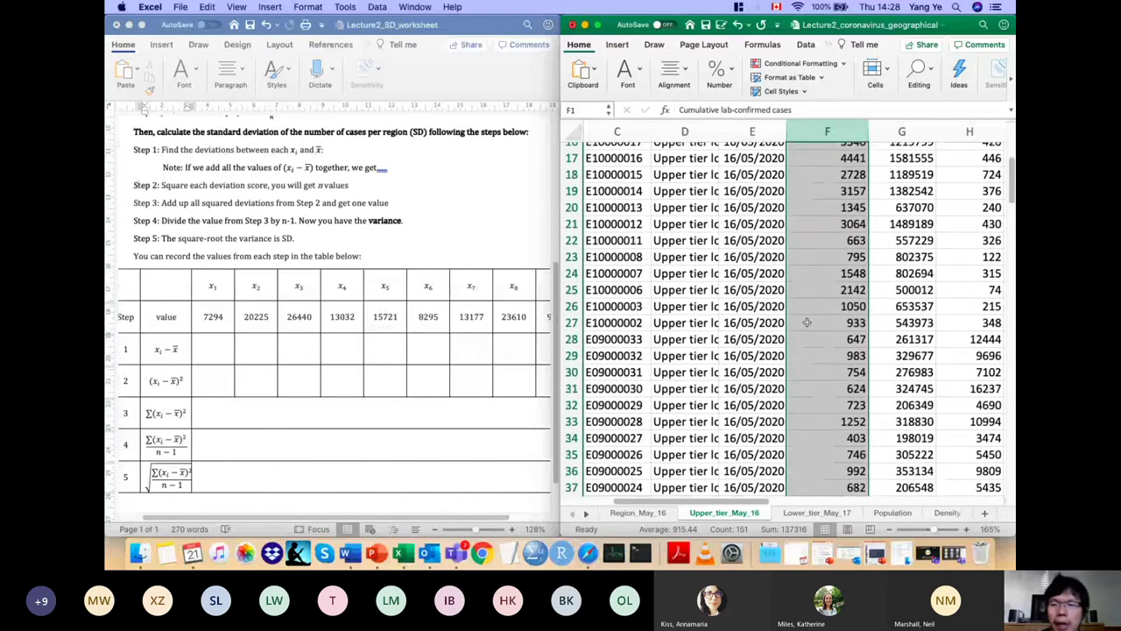
scroll(807, 313, down, 15)
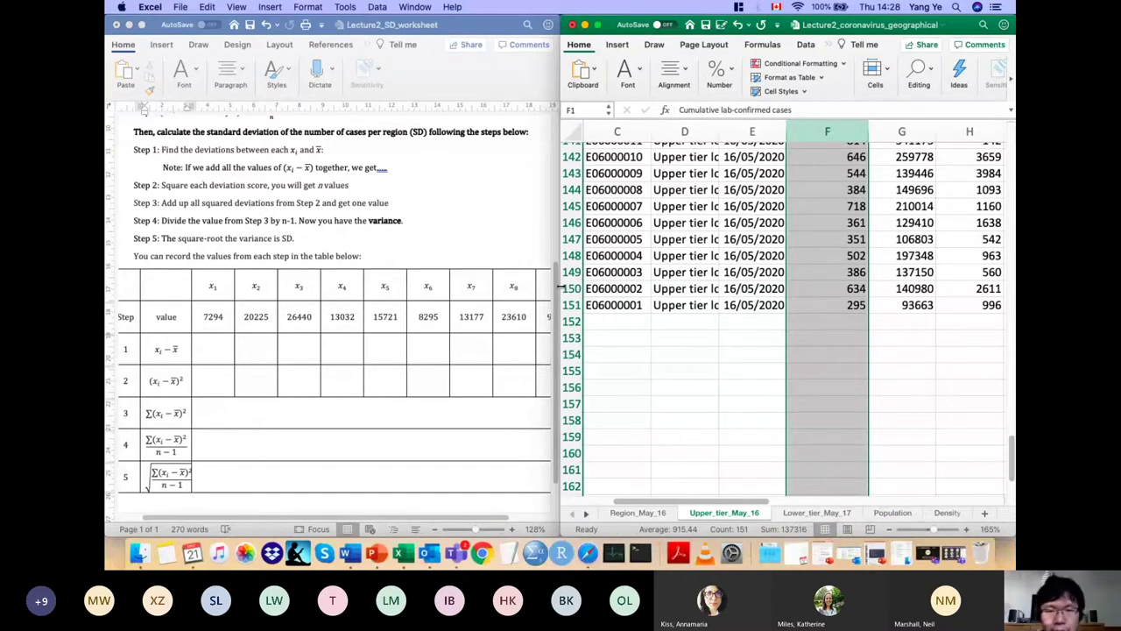
drag(561, 251, 447, 252)
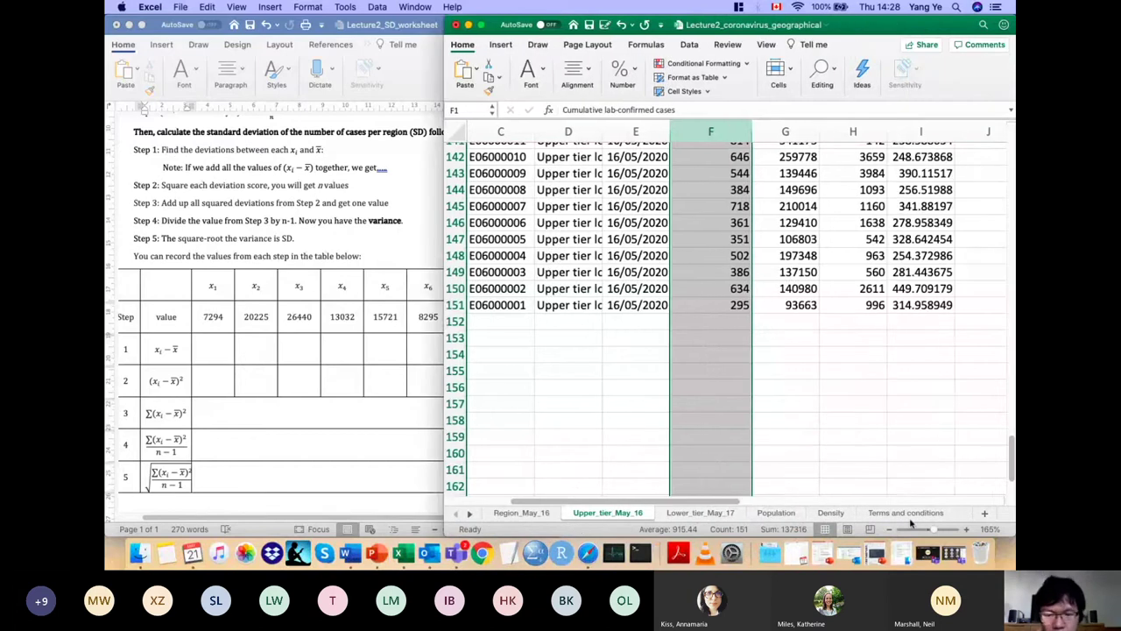
Step: Read through the Terms and conditions sheet and view the Population sheet
click(907, 513)
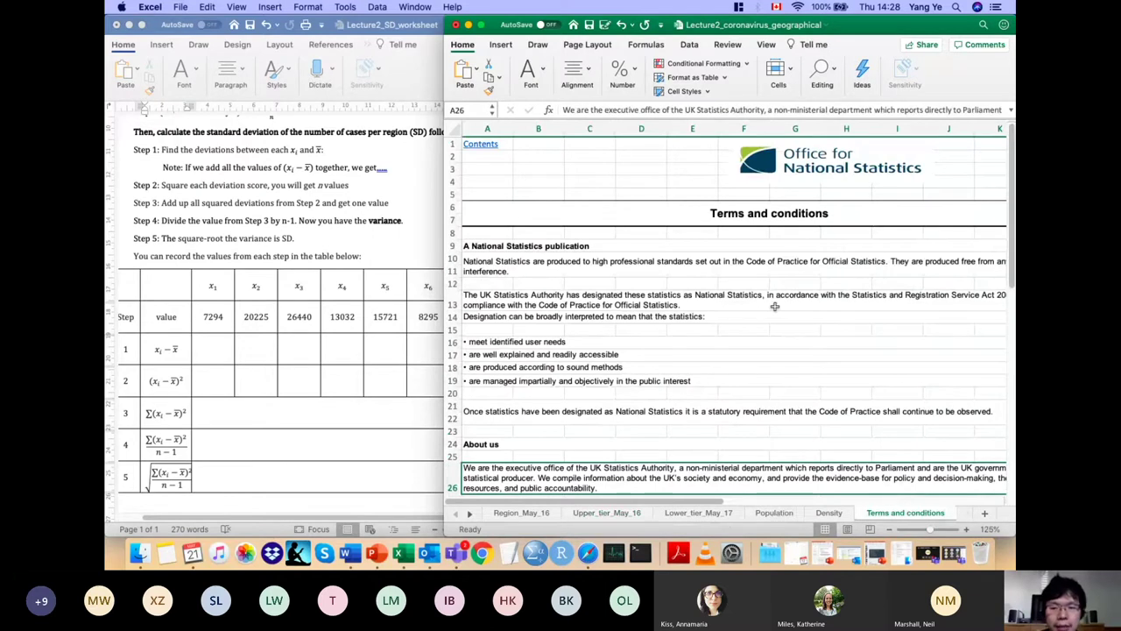
scroll(758, 412, down, 3)
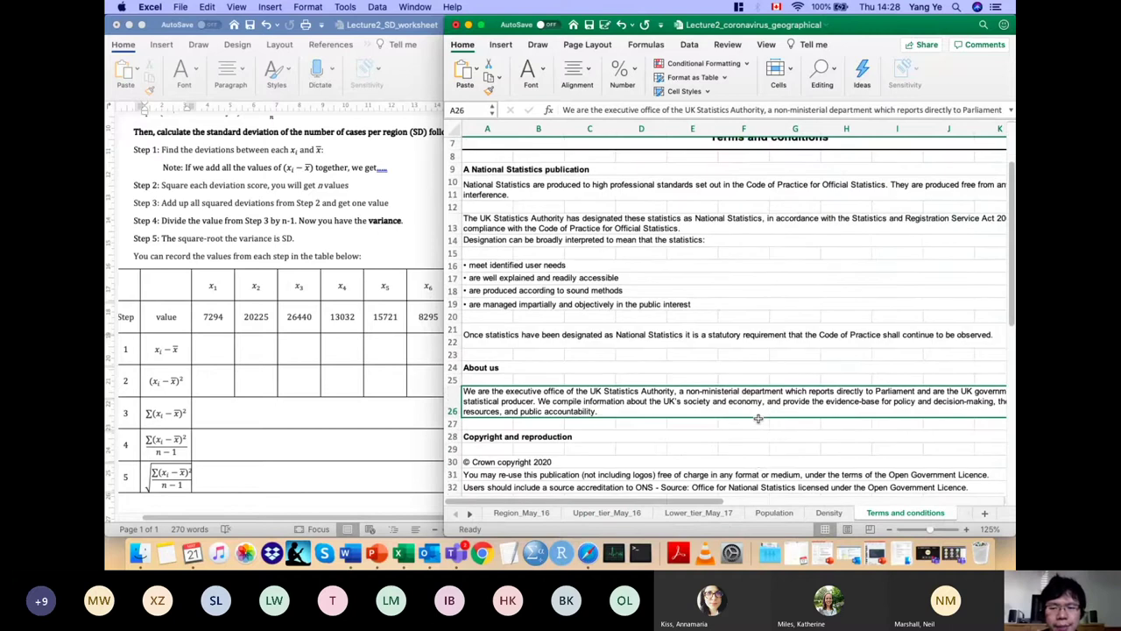
scroll(759, 419, down, 3)
scroll(758, 418, down, 3)
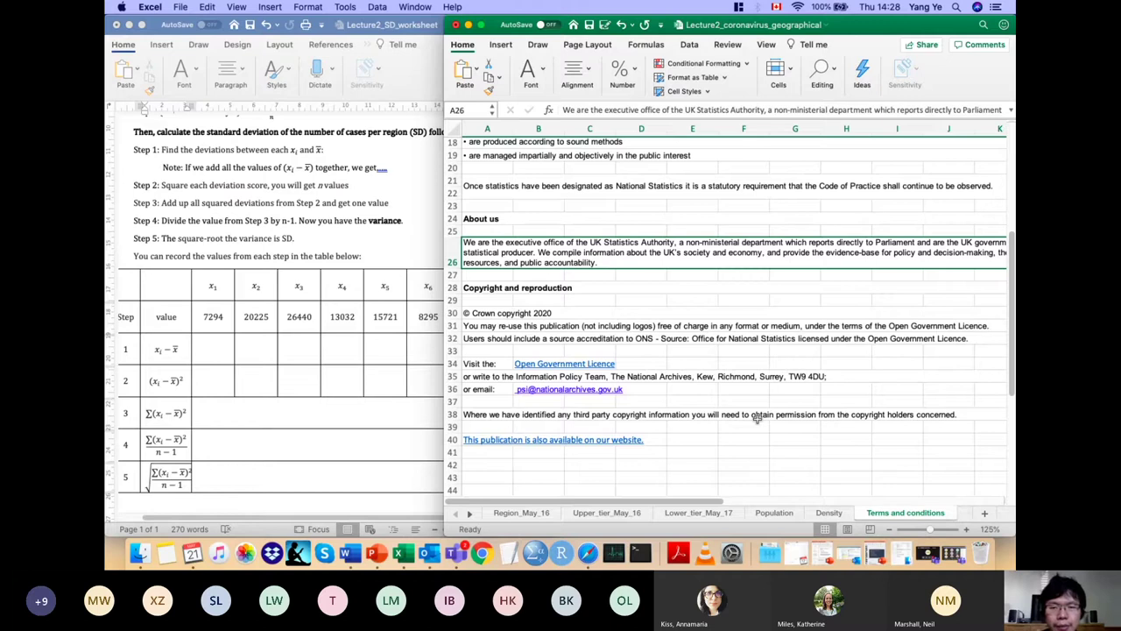
click(778, 515)
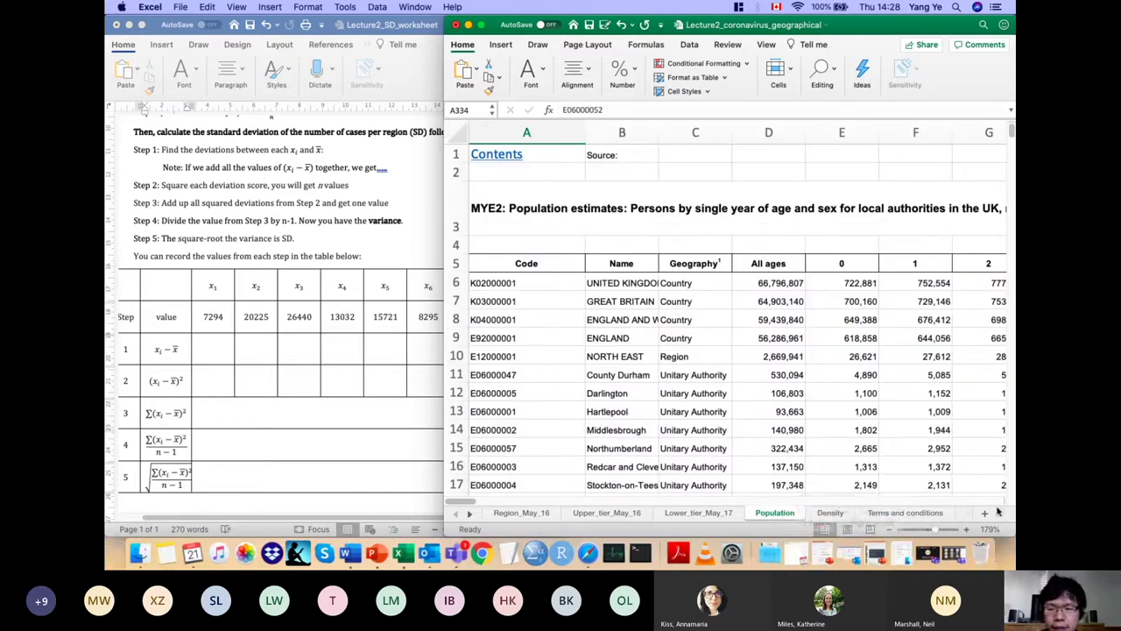
Step: Inspect the lookup_2 sheet including its description note, plus the lookup_1 and Lower_tier_May_17 sheets
click(469, 516)
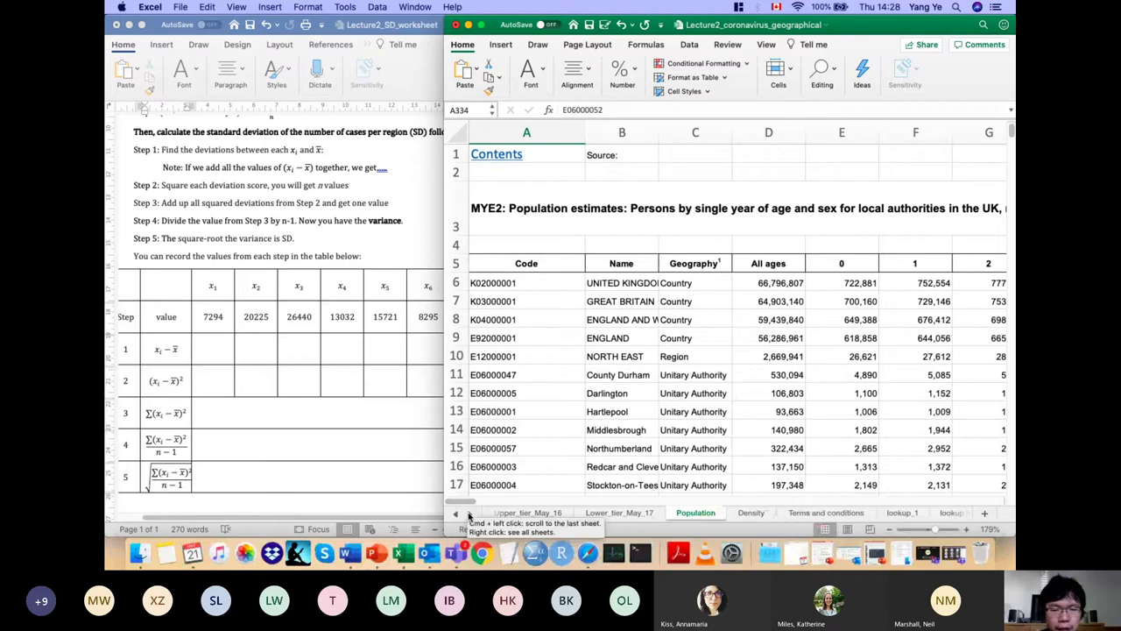
click(469, 515)
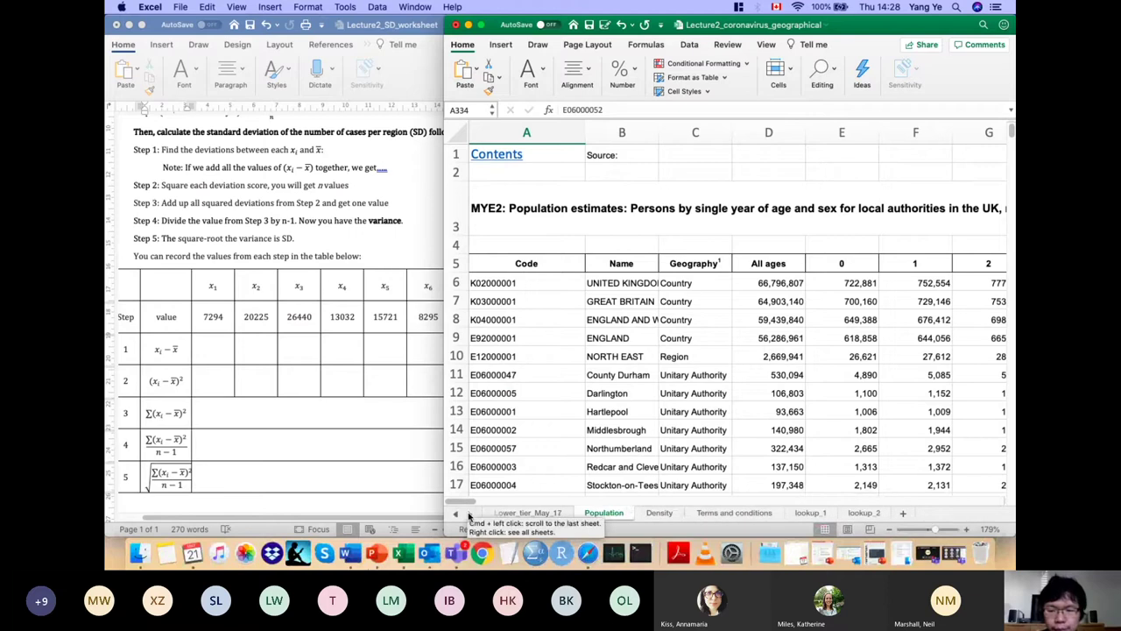
click(864, 514)
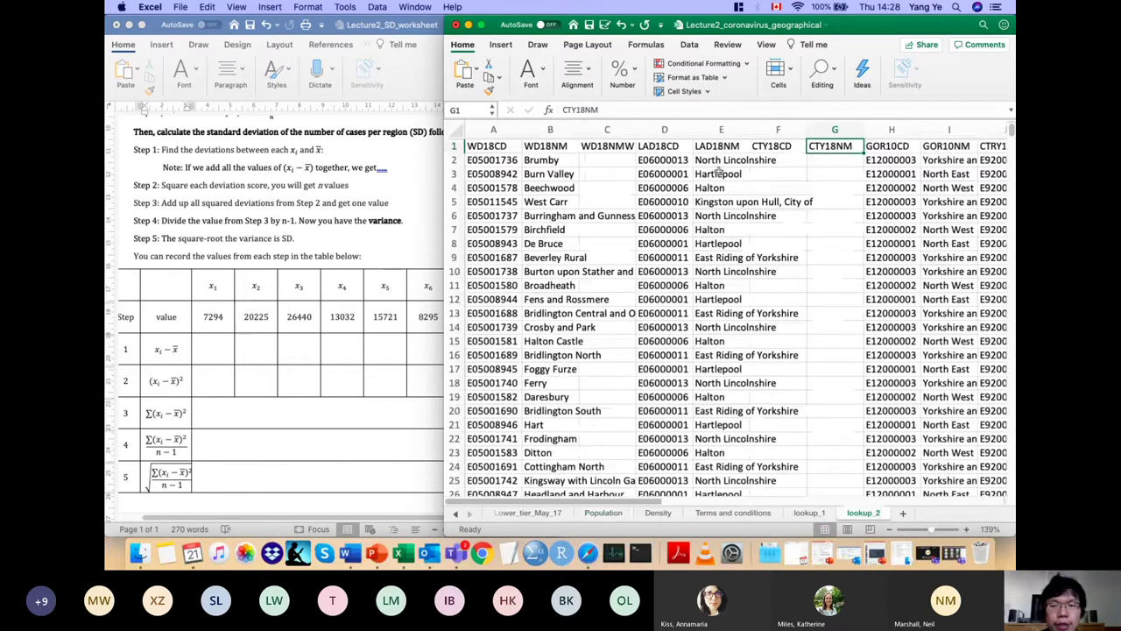
drag(654, 502, 810, 507)
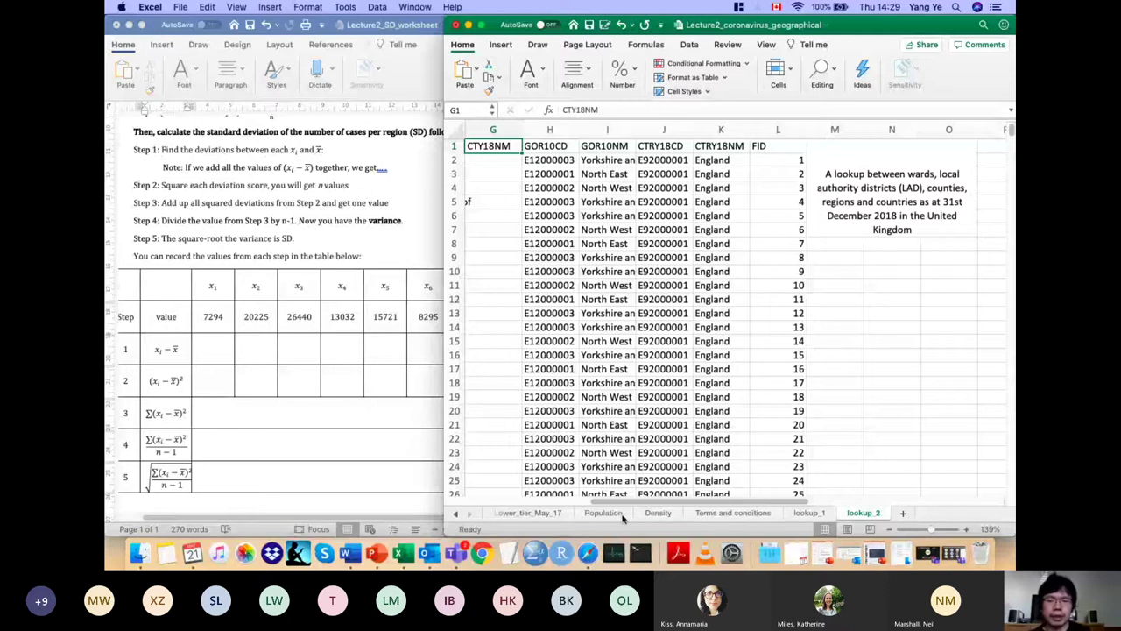
click(812, 518)
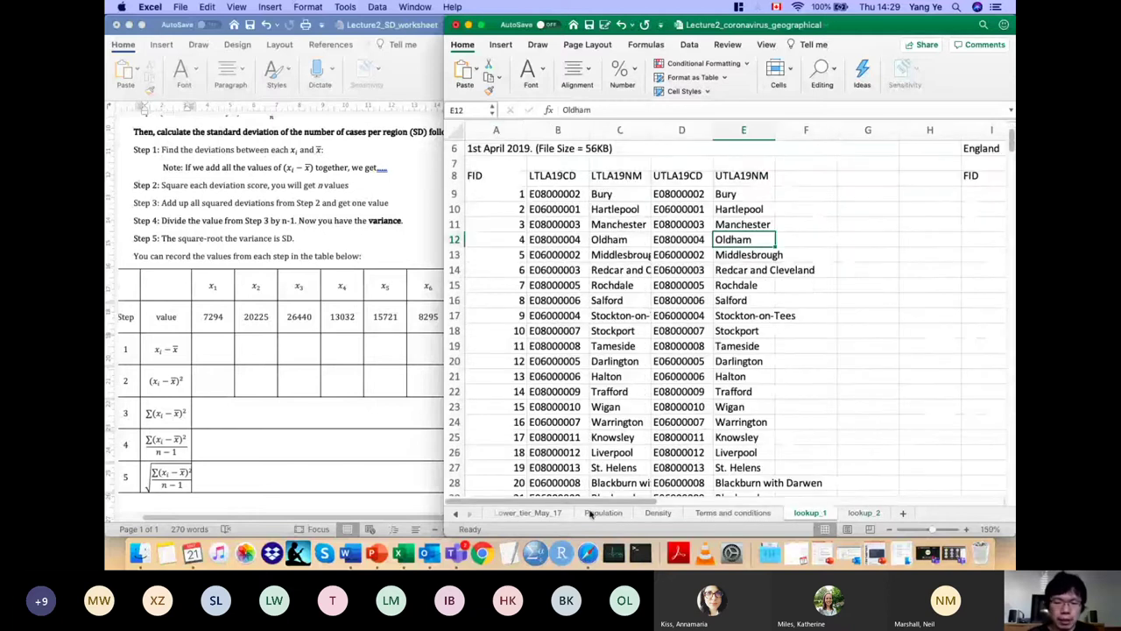
click(517, 515)
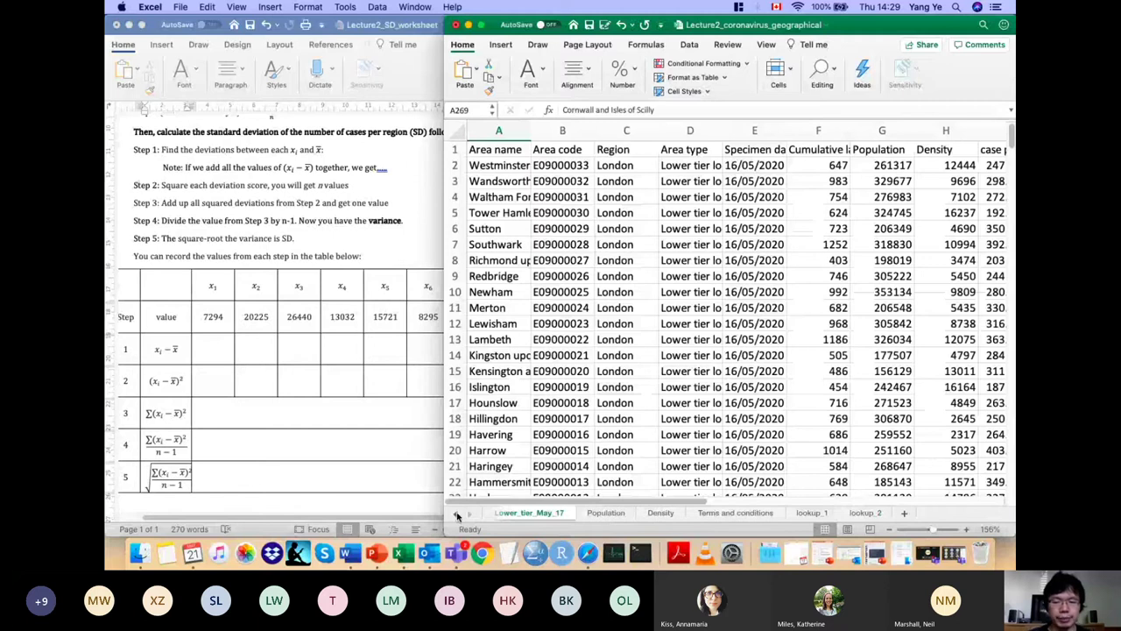
Step: Add the label SD in cell E153 of the Upper_tier_May_16 sheet
click(456, 517)
click(638, 349)
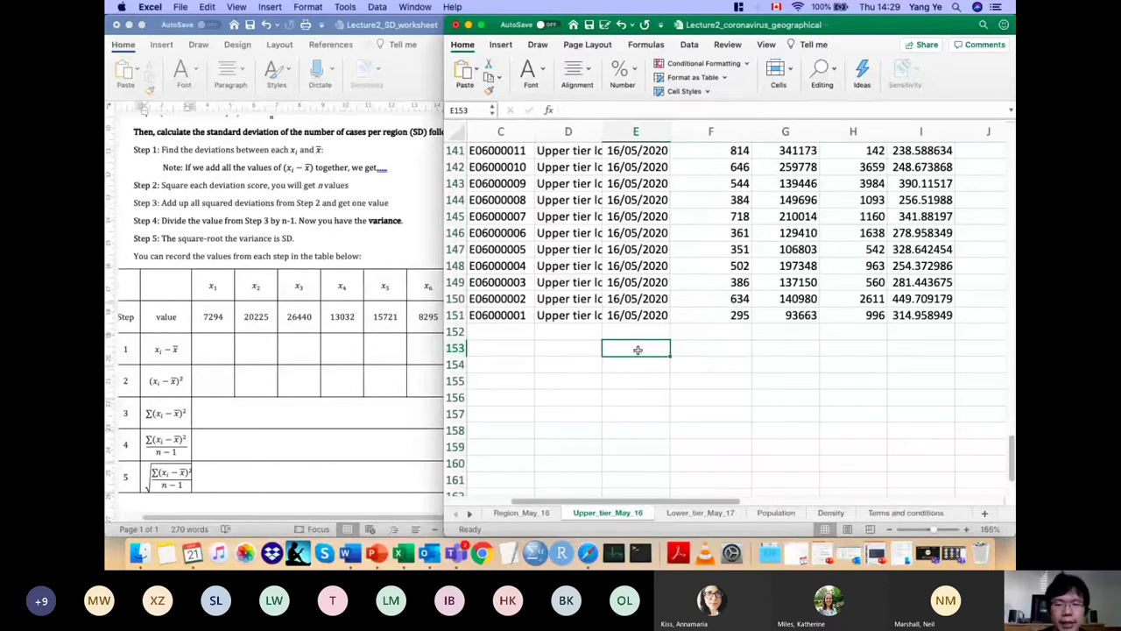
text(S)
key(BackSpace)
text(SD)
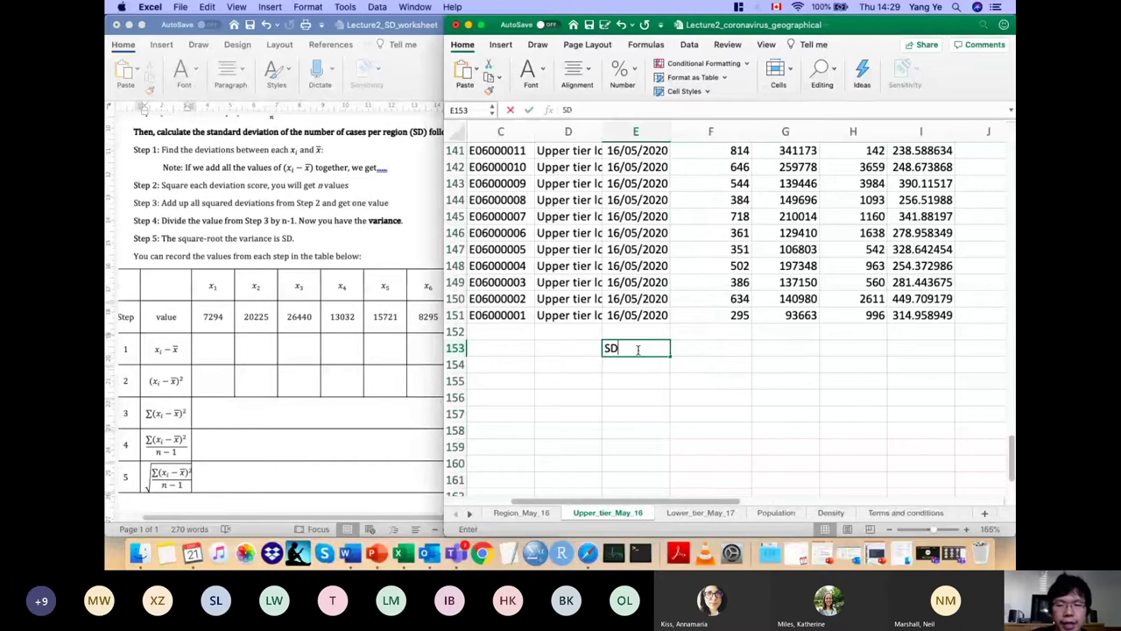
key(Tab)
click(637, 350)
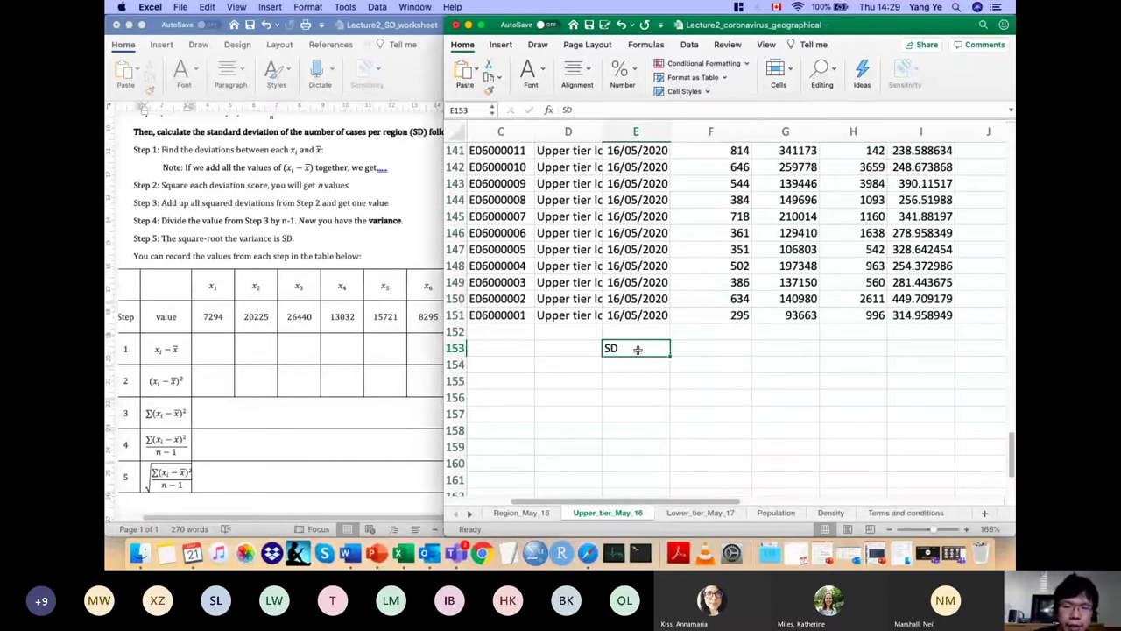
Step: Calculate the standard deviation of the upper-tier cases in cell F153 with =STDEV(F1:F151)
click(706, 347)
scroll(707, 347, up, 1)
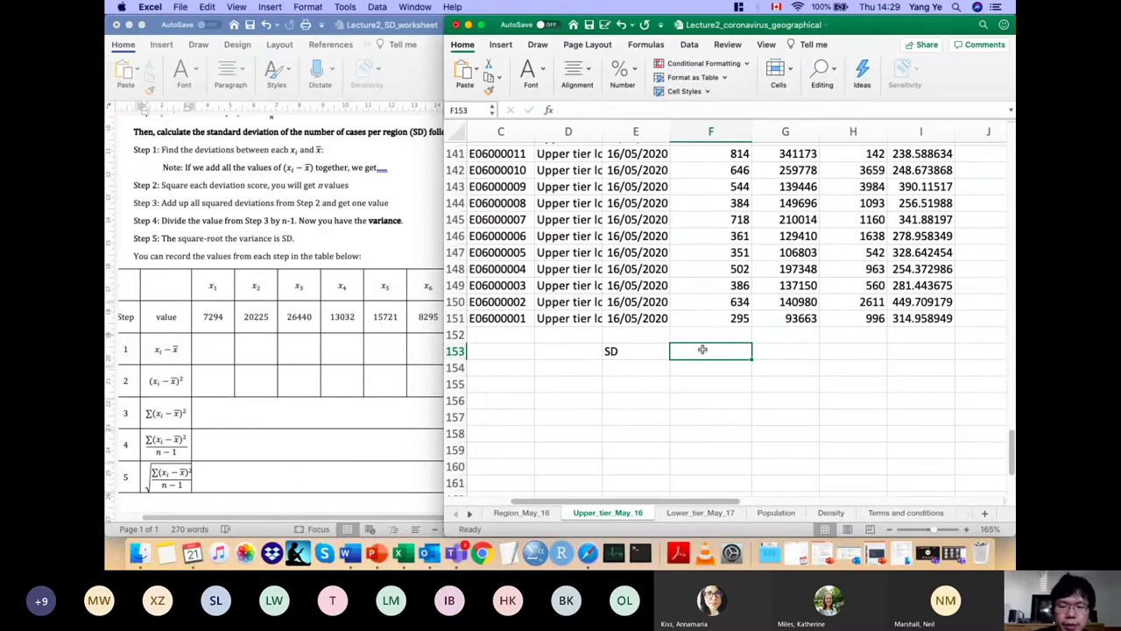
text(=S)
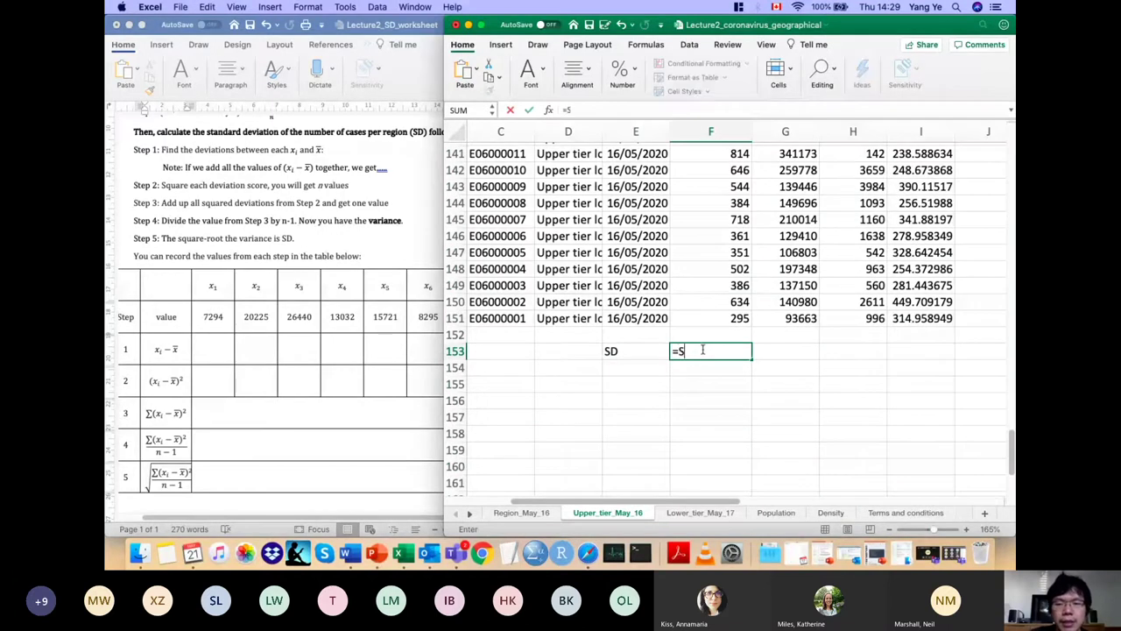
text(TDEV())
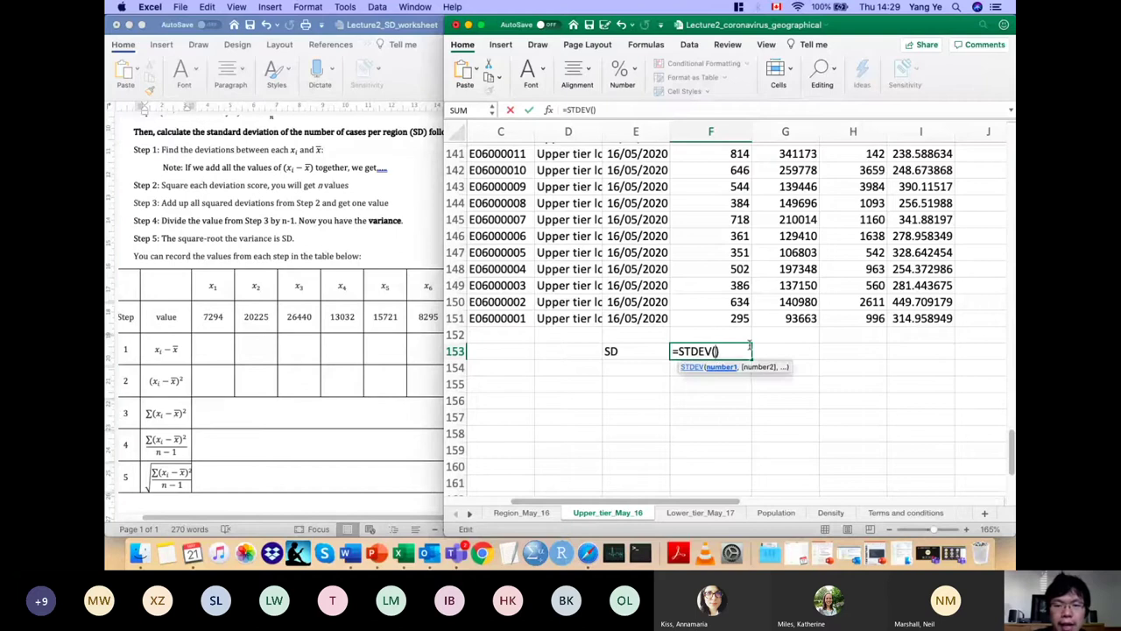
text(F1, )
text(F1)
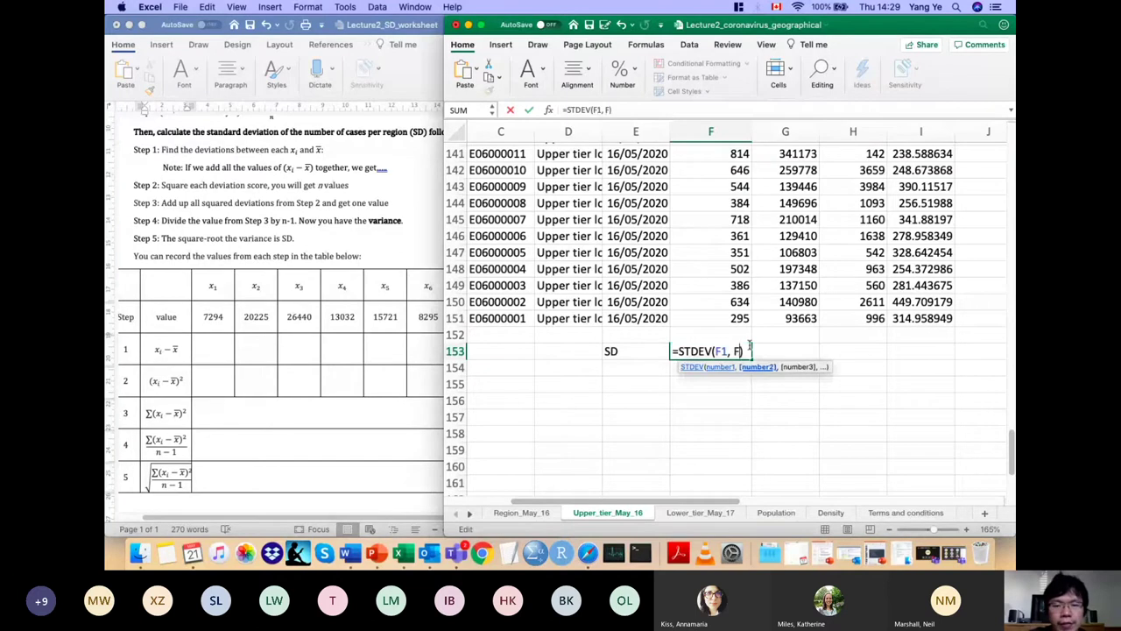
text(51)
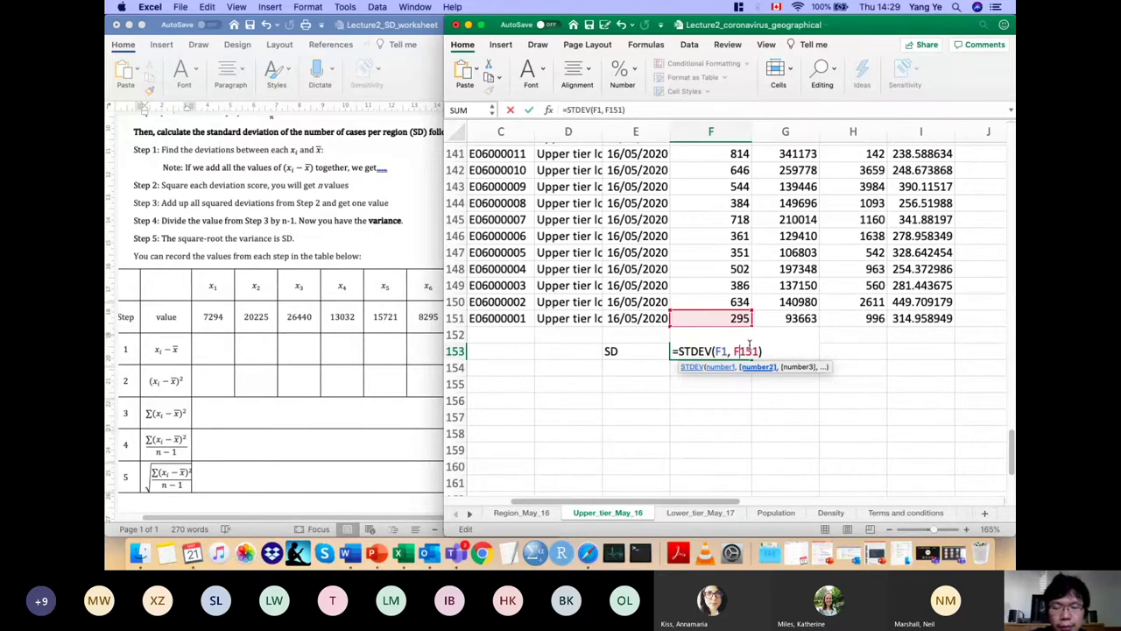
key(Left)
key(Left)
key(Left)
key(Left)
key(BackSpace)
key(BackSpace)
text(:)
key(Return)
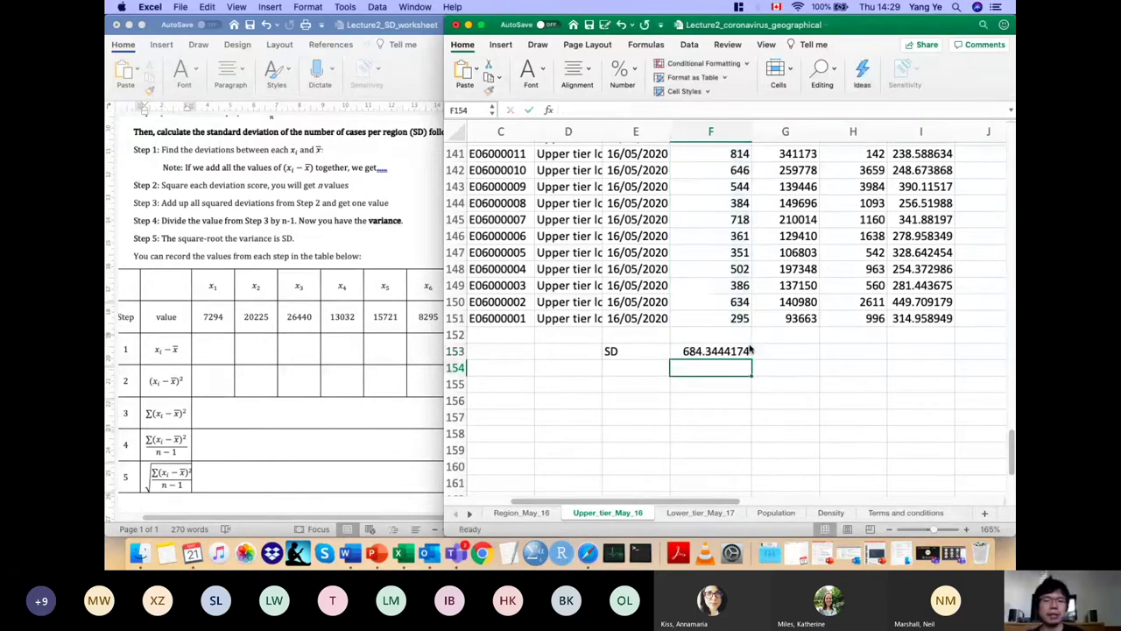
click(751, 350)
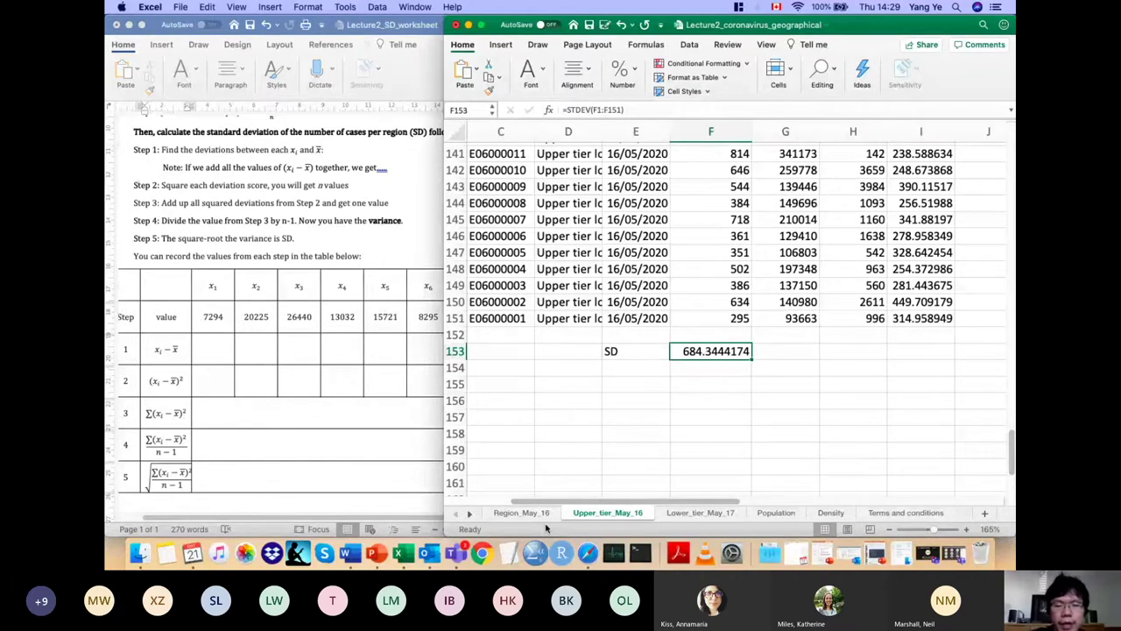
Step: Add the label Variance in cell E154, below the SD label
click(645, 370)
text(Varai)
key(BackSpace)
key(BackSpace)
text(iance)
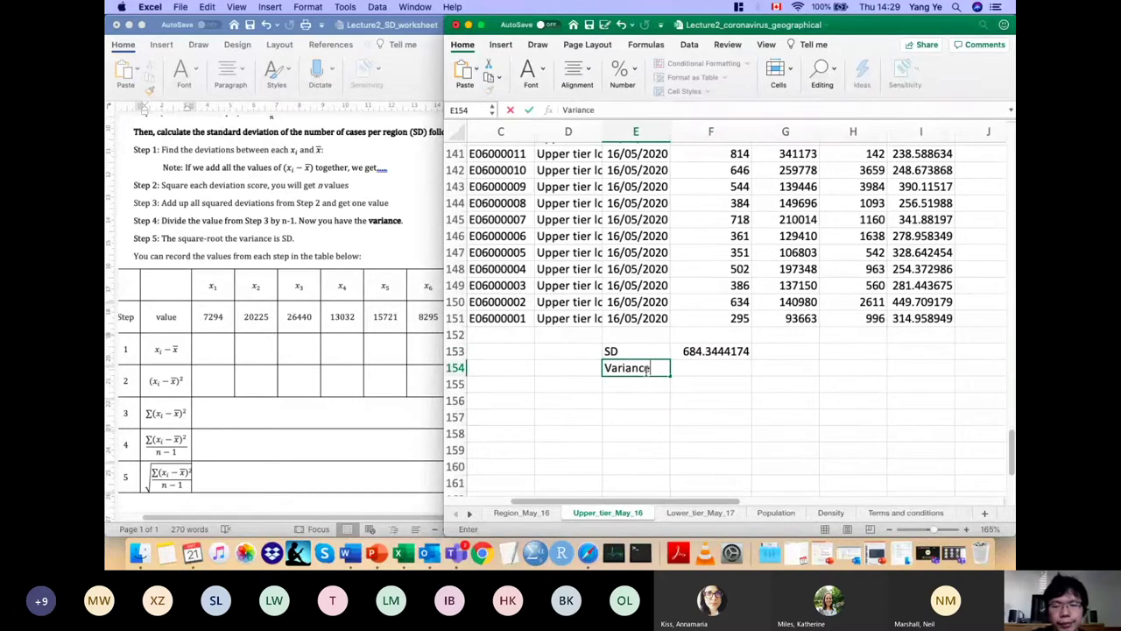
key(Return)
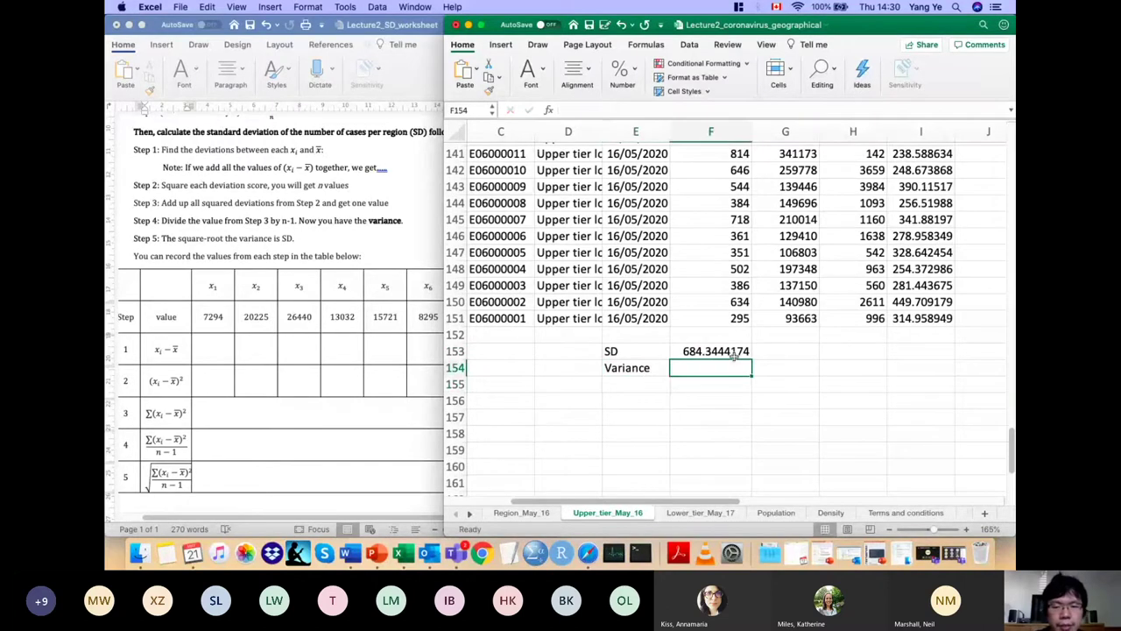
Step: Check the SD, variance and sum-of-squares formulas in G12:G14 of Region_May_16 against the worksheet's formulas, and return to the Upper_tier_May_16 sheet
click(716, 351)
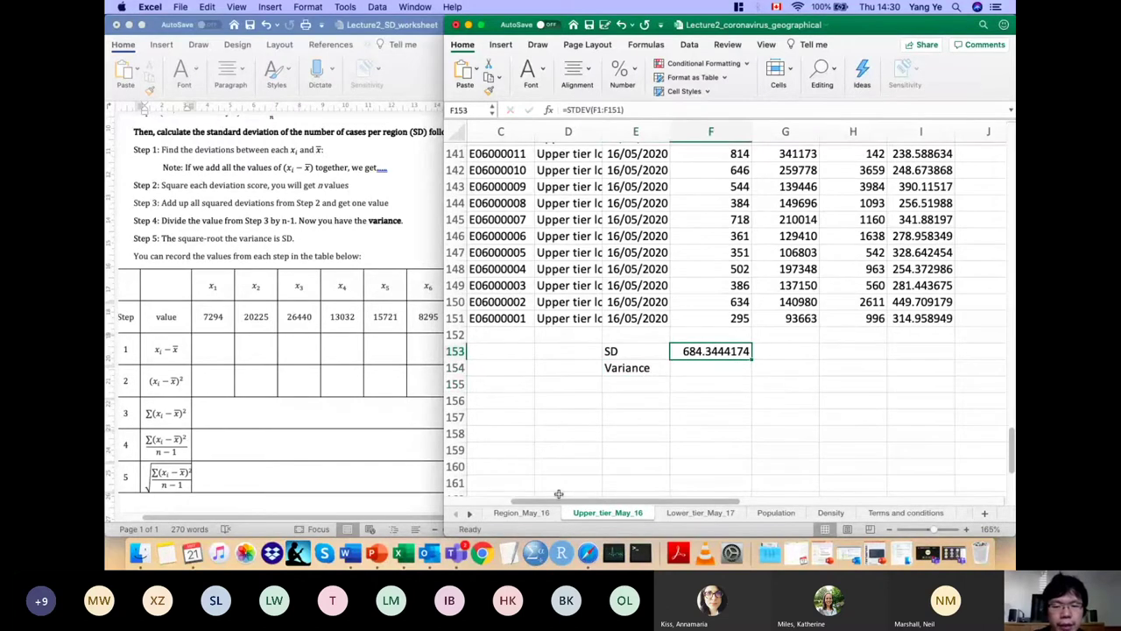
key(ctrl+Page_Up)
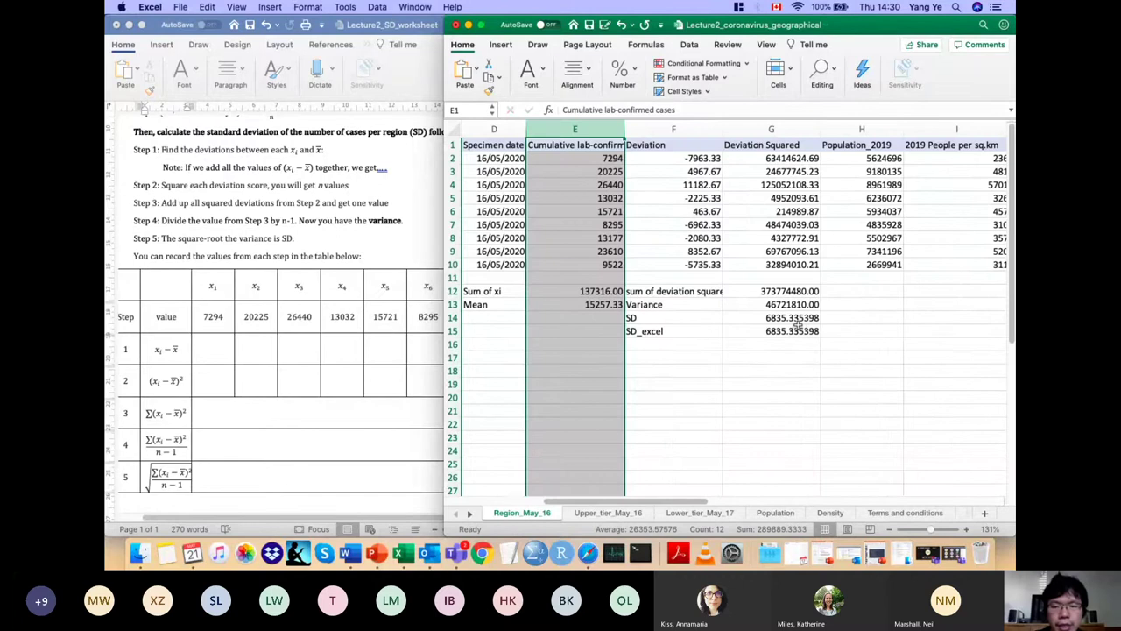
click(811, 319)
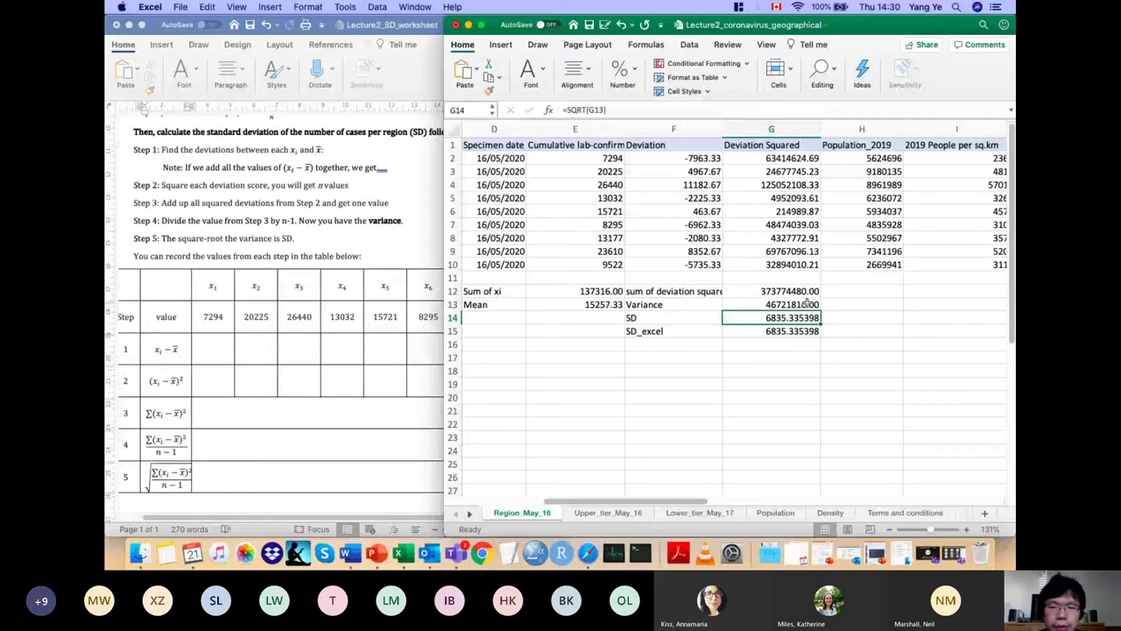
click(807, 304)
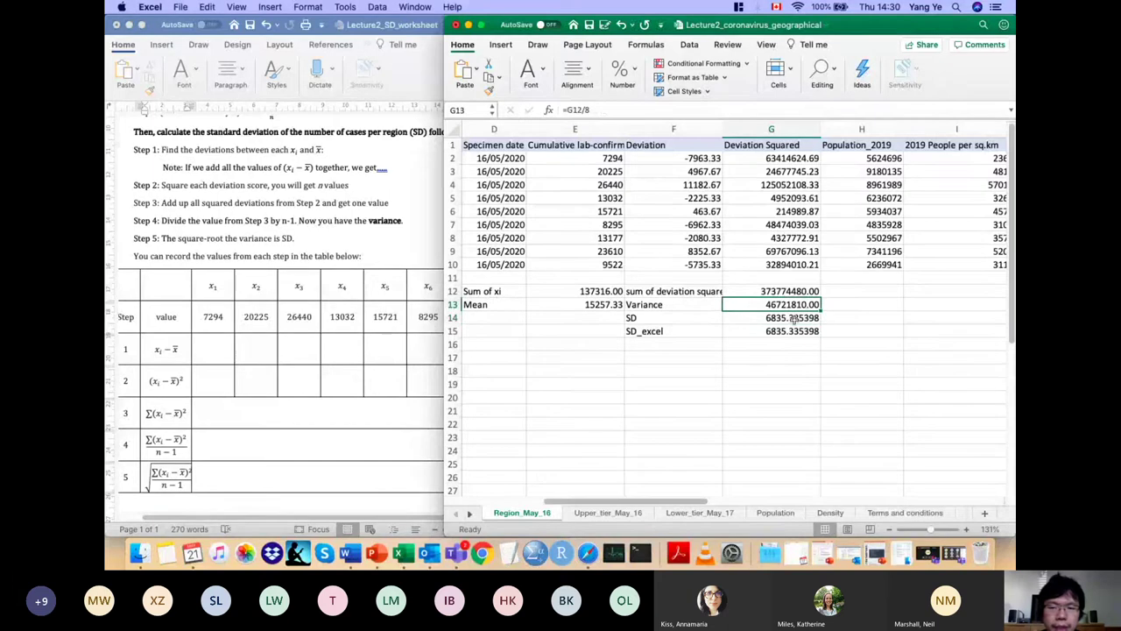
click(794, 319)
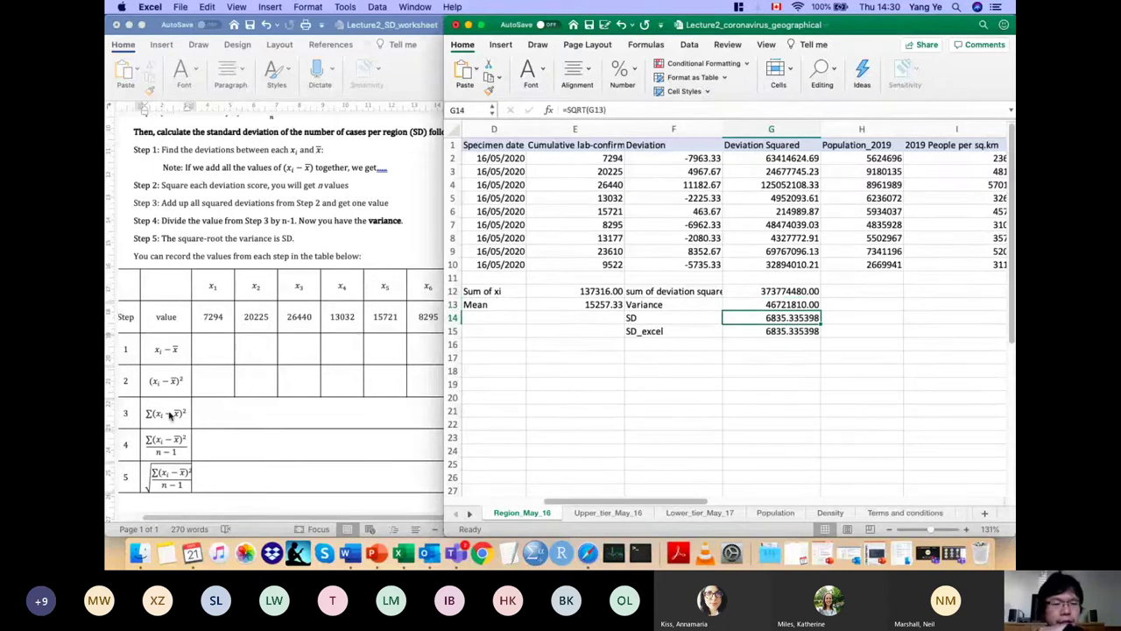
scroll(171, 418, down, 2)
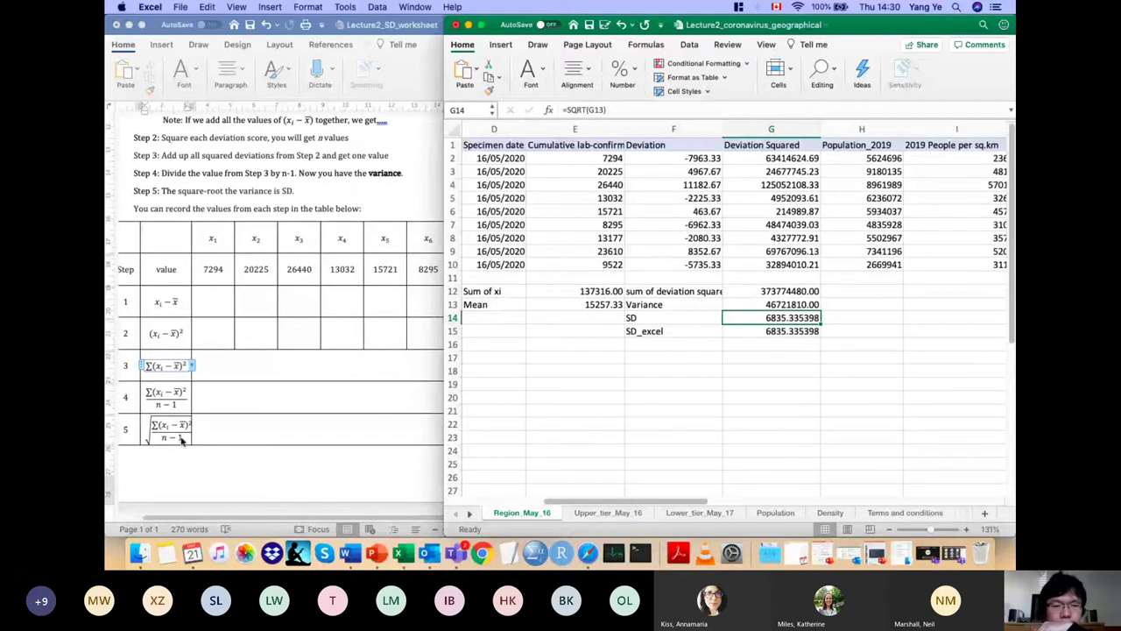
click(778, 304)
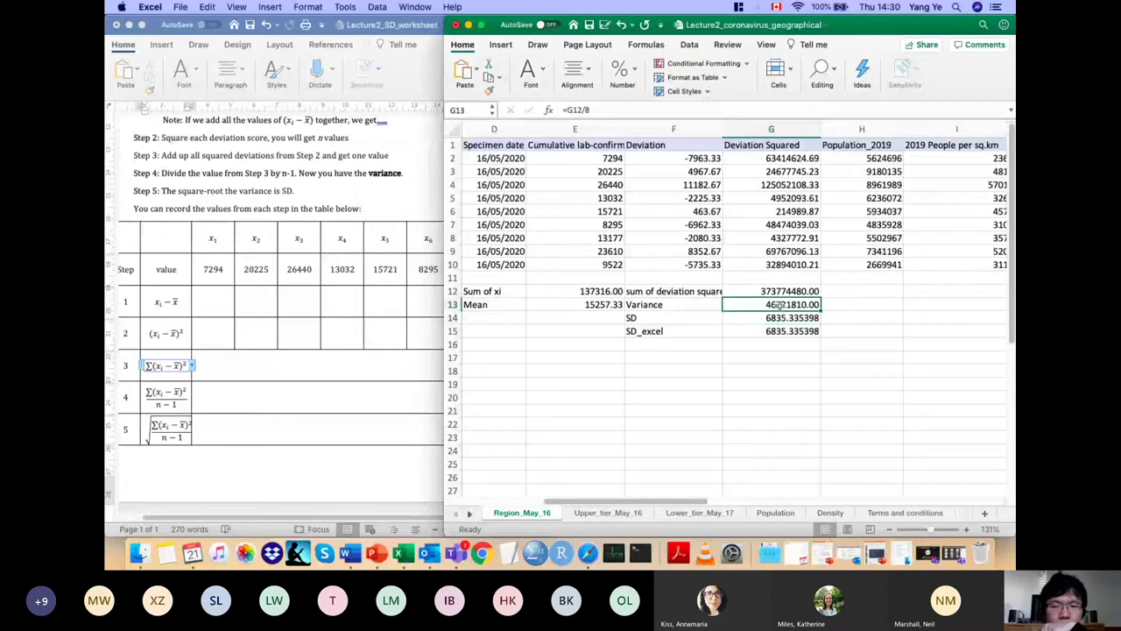
click(782, 291)
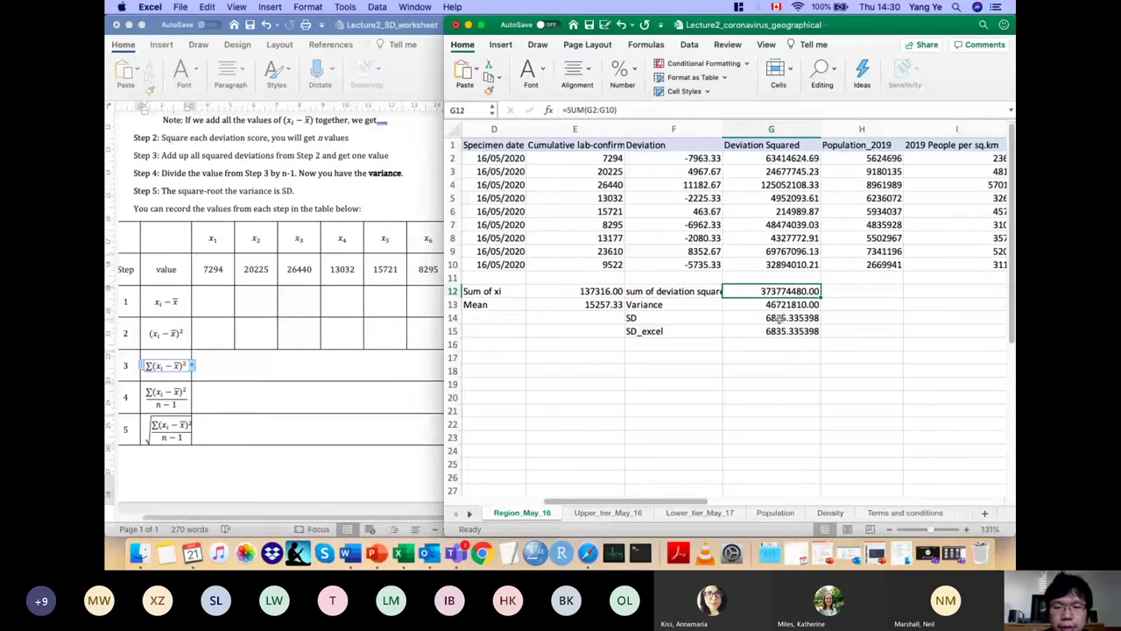
key(ctrl+Page_Down)
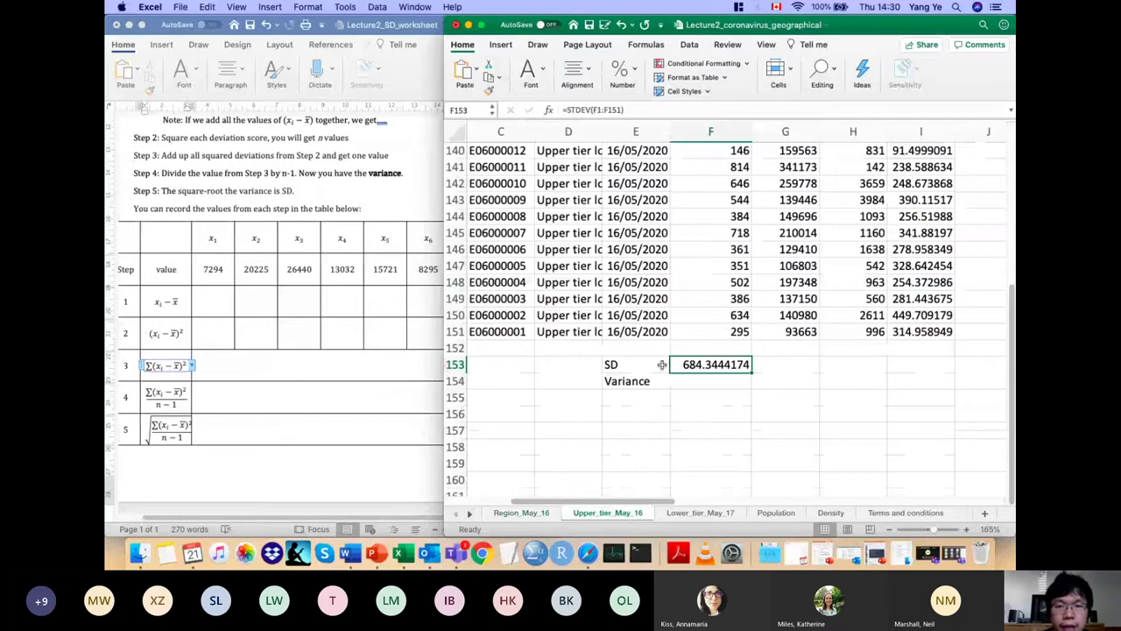
Step: Calculate the upper-tier variance in cell F154 by squaring the SD with =POWER(F153,2)
key(Return)
click(587, 110)
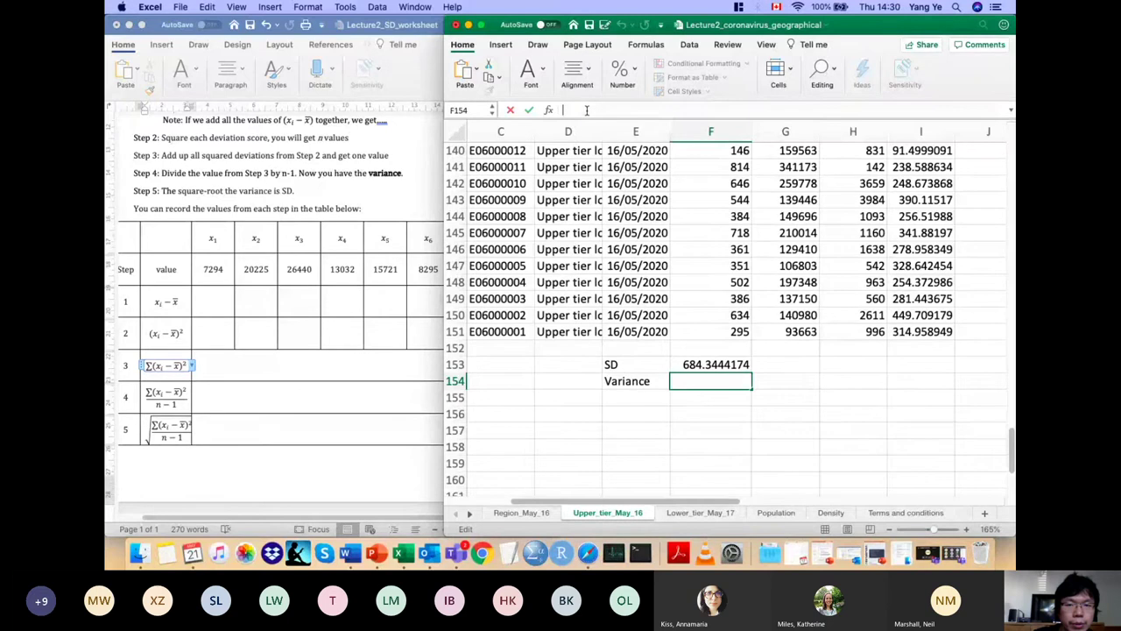
text(=)
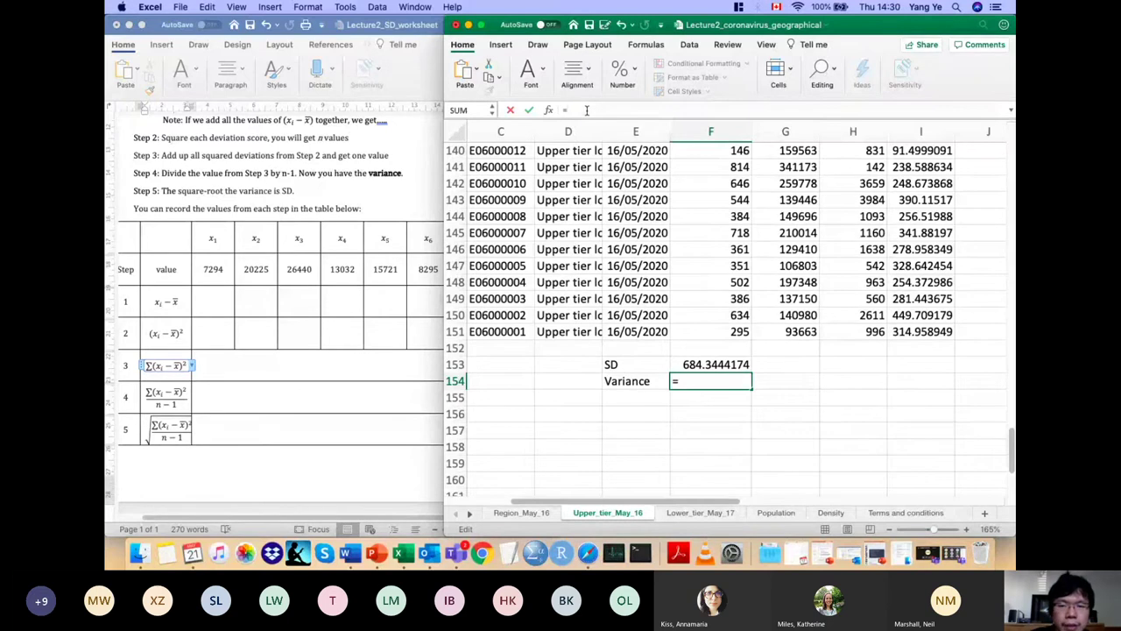
text(POWER())
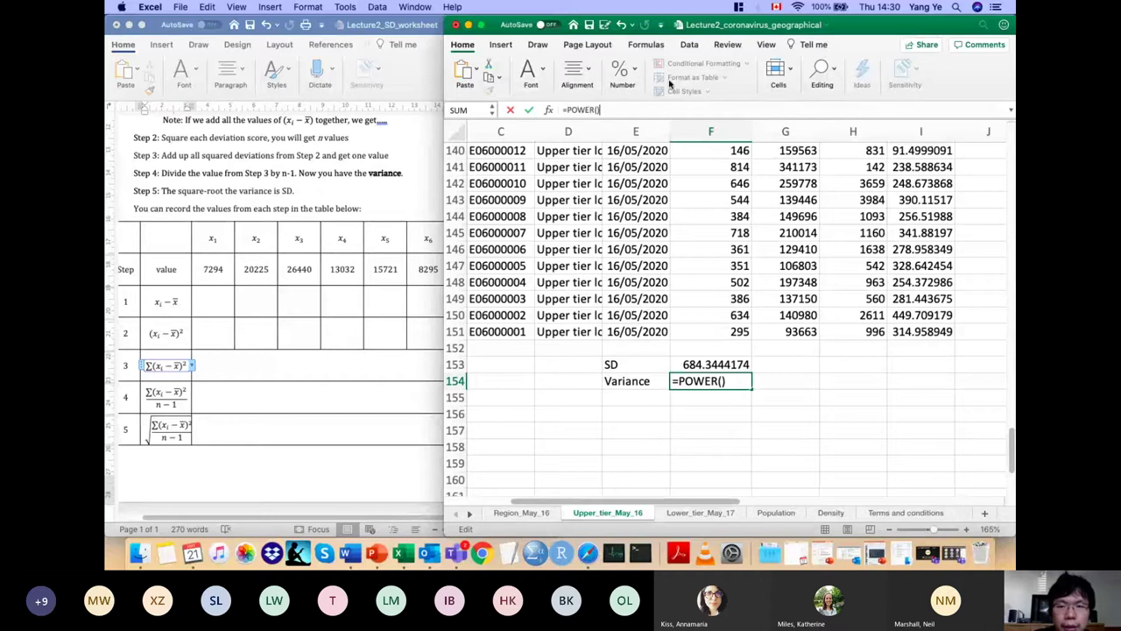
key(Left)
click(712, 367)
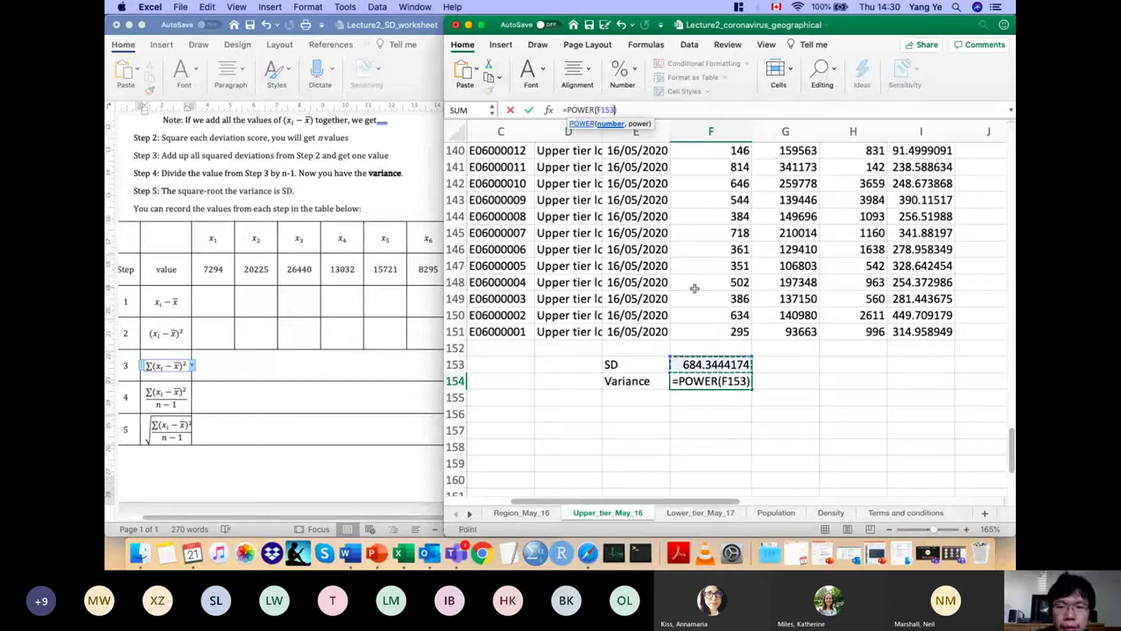
text(,2)
click(529, 109)
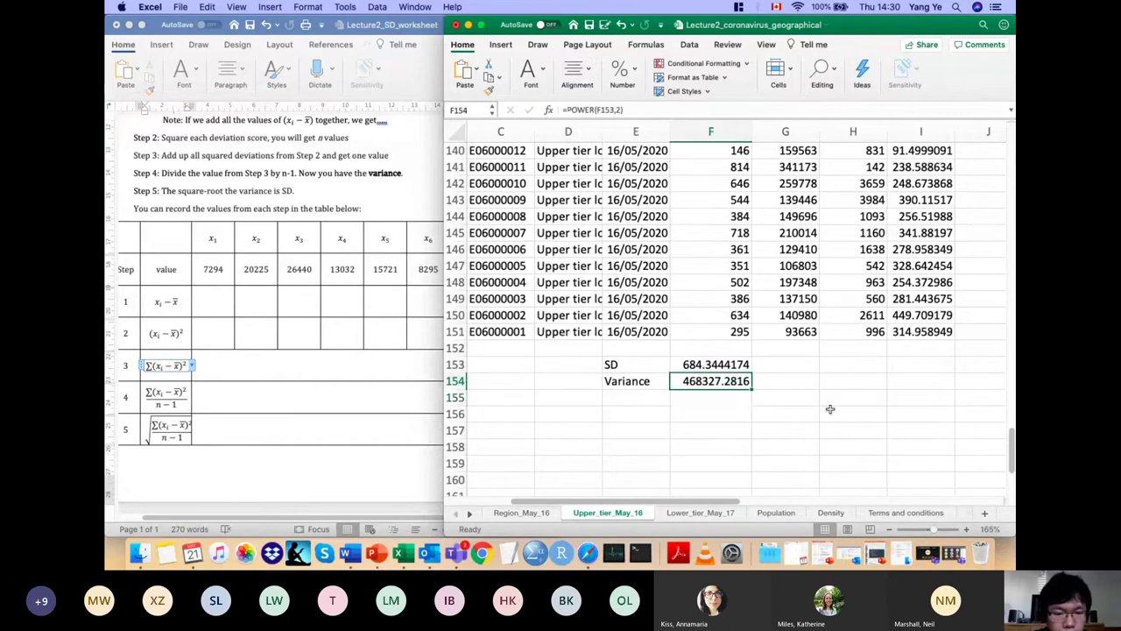
Step: Add the label "Sum of devaition squared" in cell E155, following the wording used on the Region_May_16 sheet
click(522, 513)
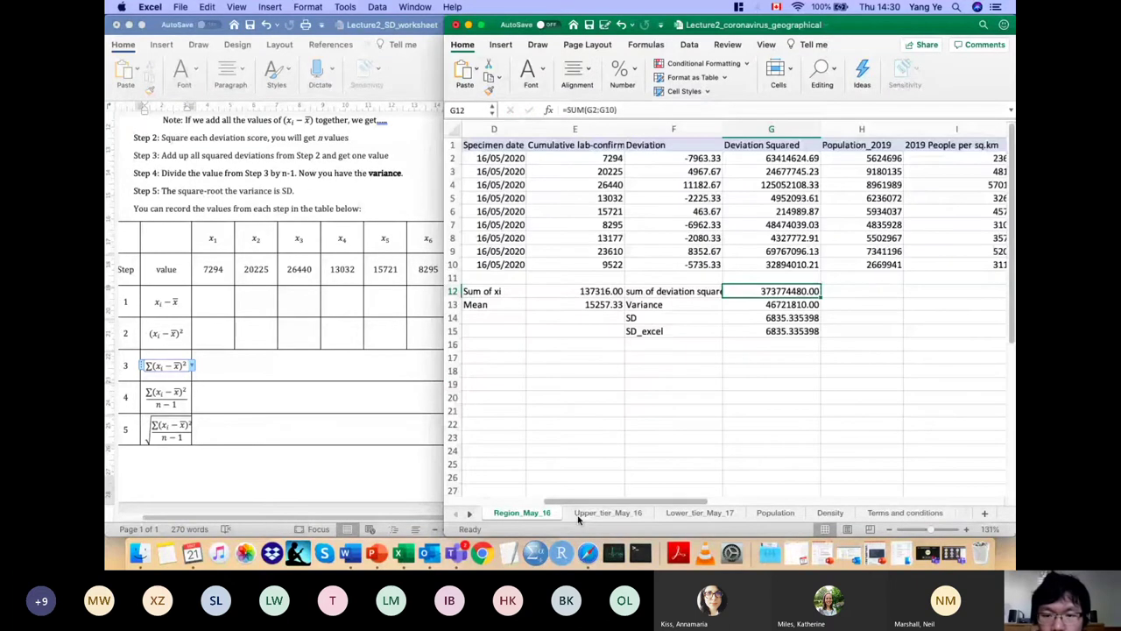
click(585, 517)
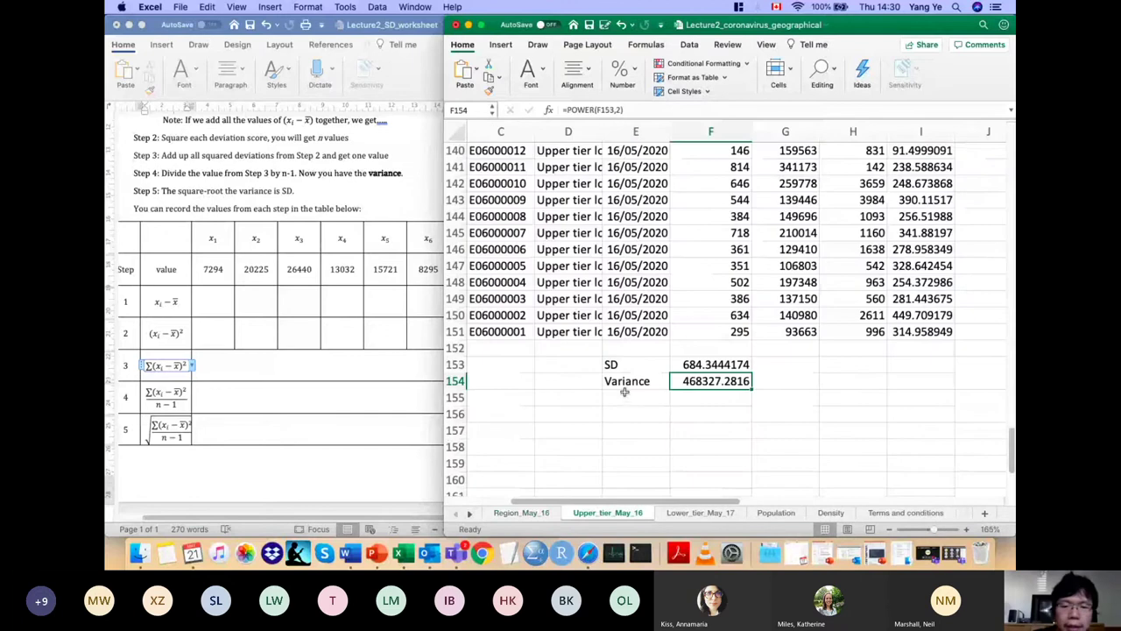
click(625, 397)
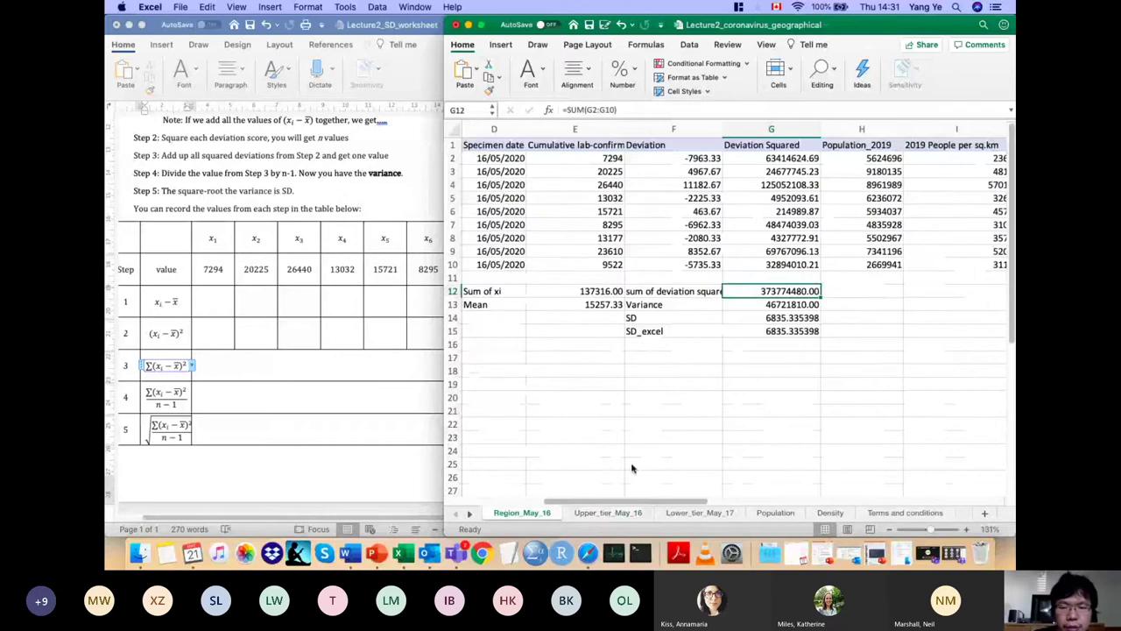
text(Su)
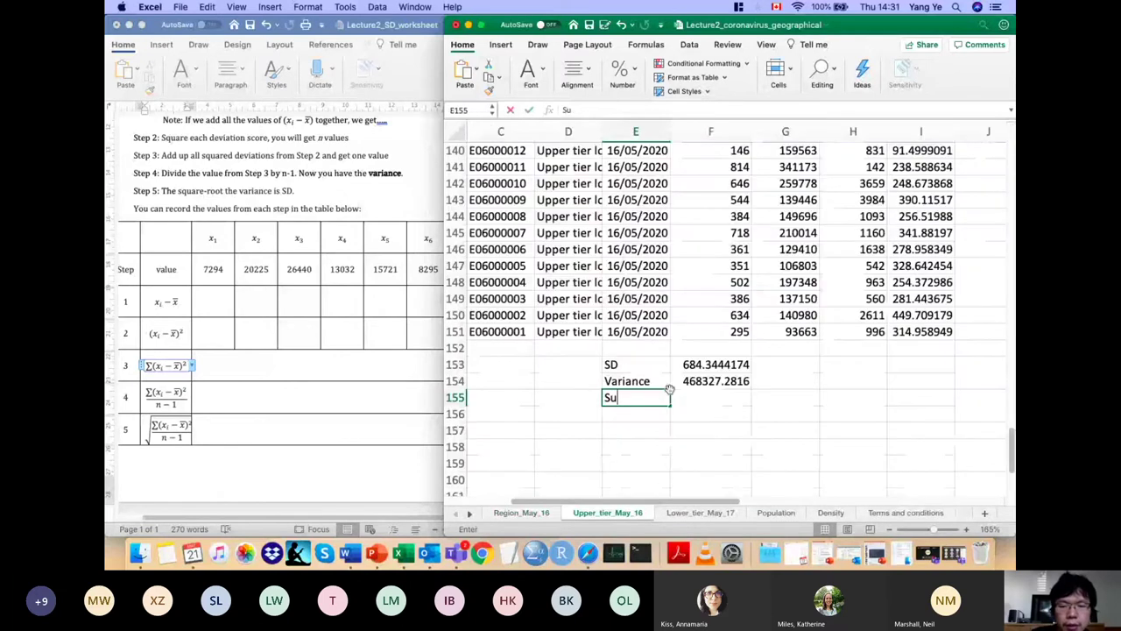
text(m of deviation squared)
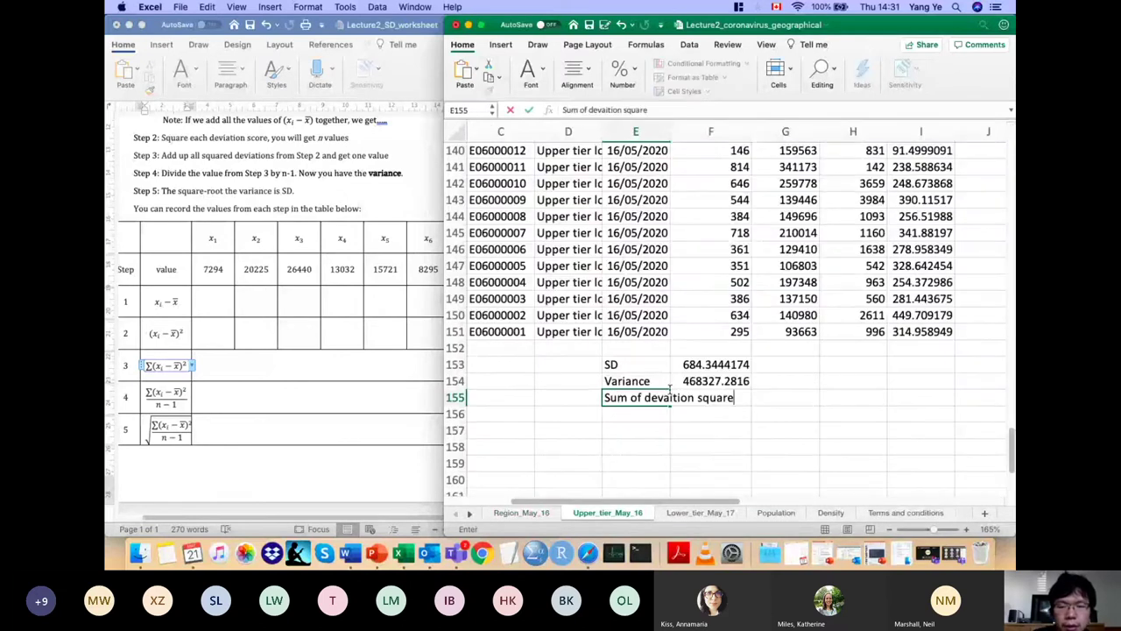
key(Tab)
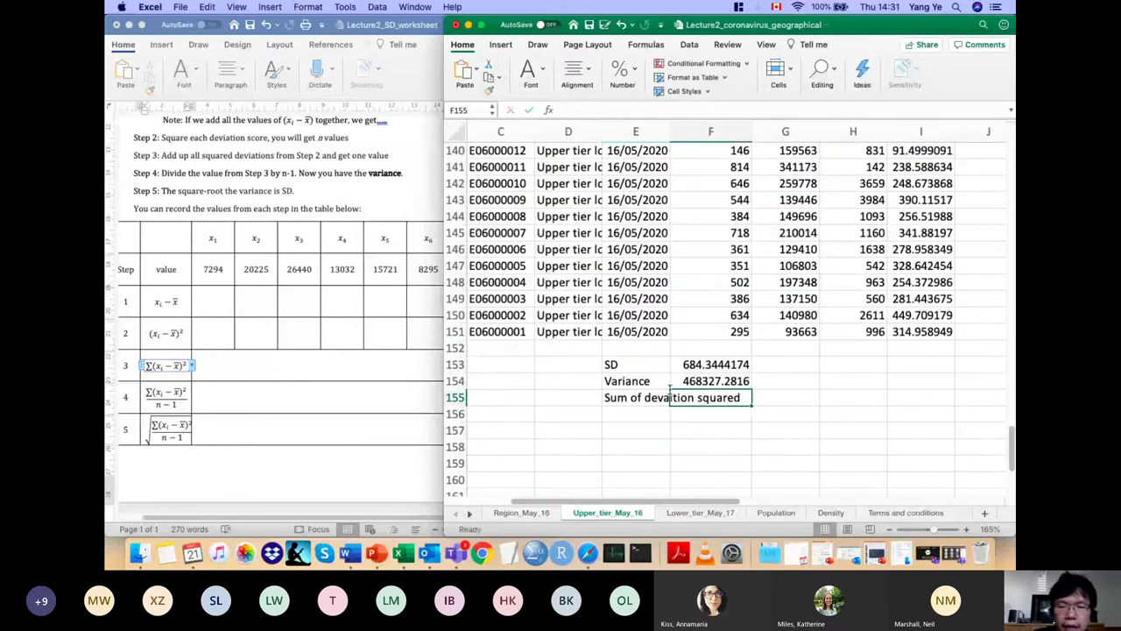
Step: Calculate the upper-tier sum of squared deviations in cell F155 with =F154*149
click(716, 380)
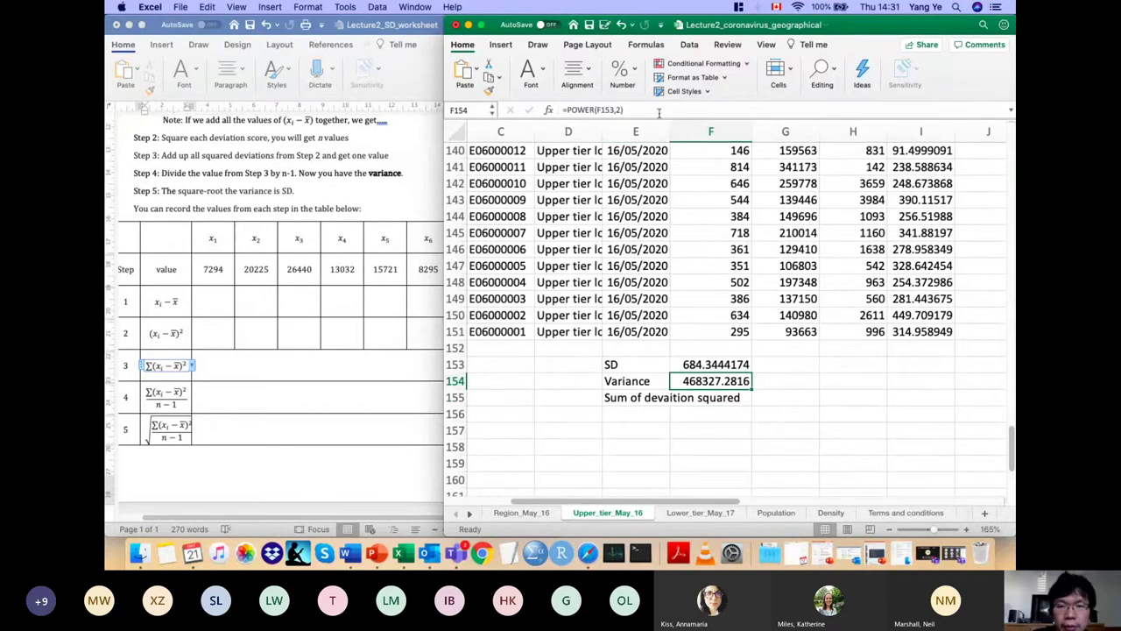
key(Return)
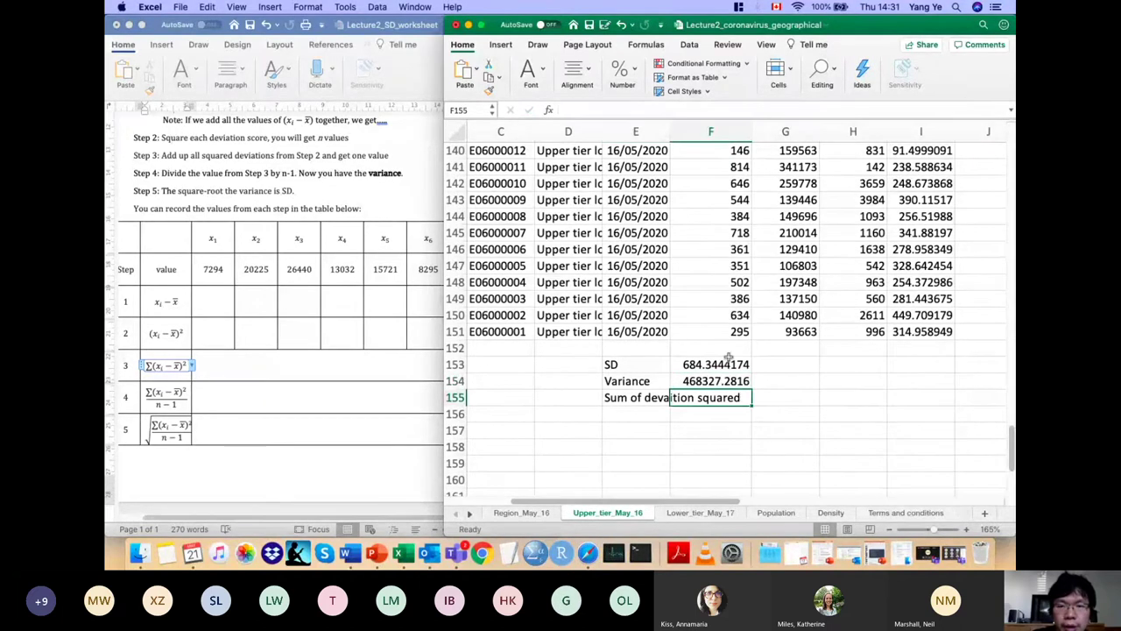
text(=)
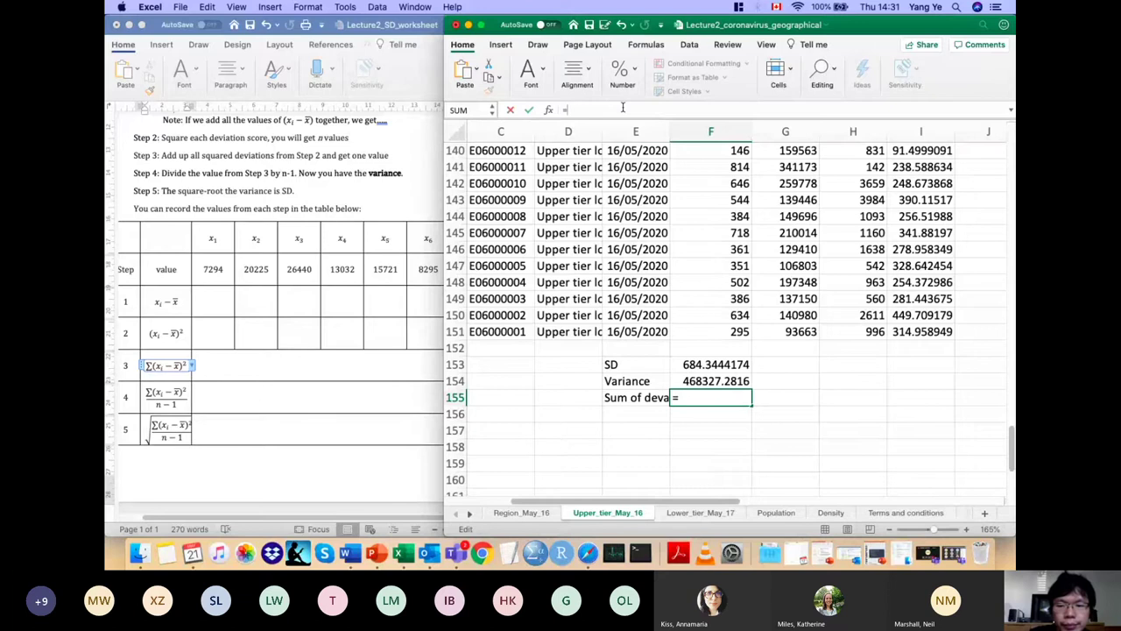
click(717, 381)
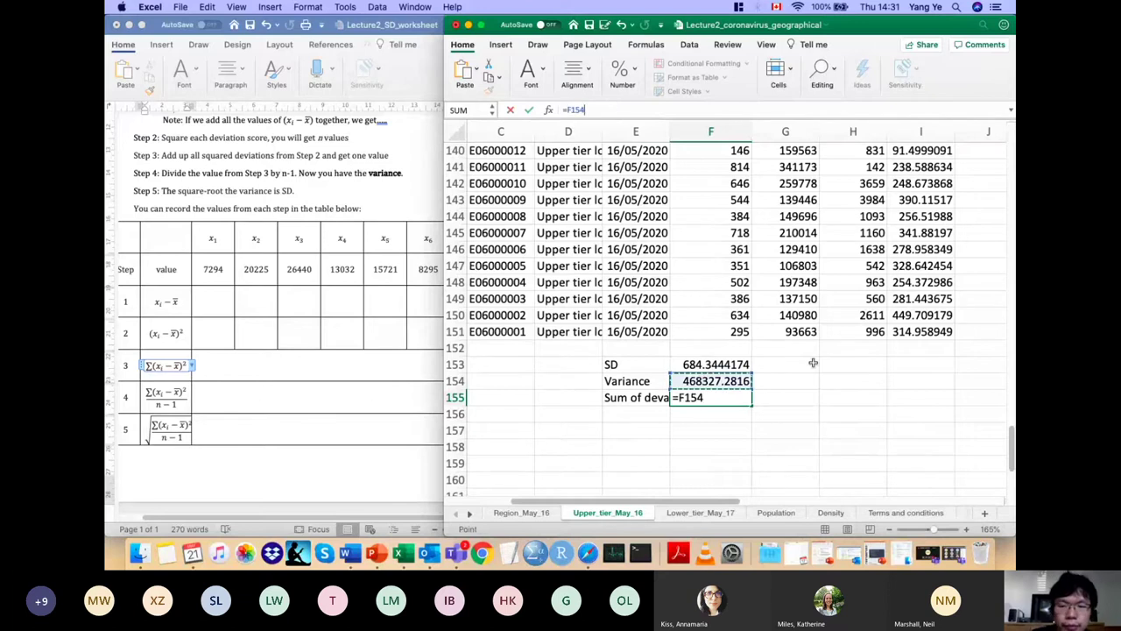
text(*)
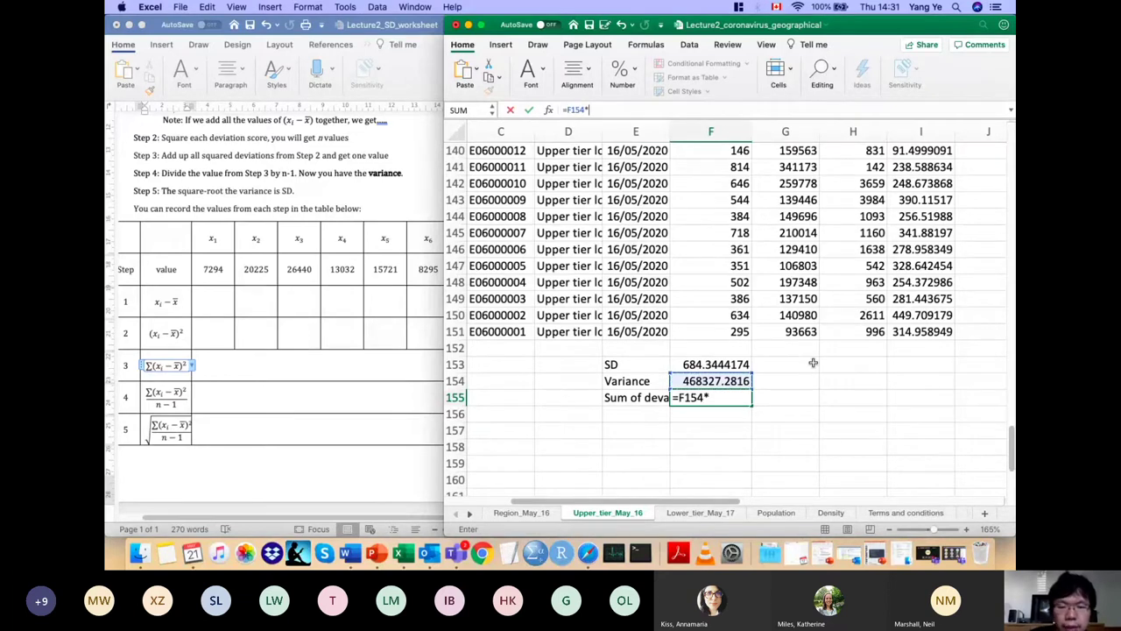
text(1)
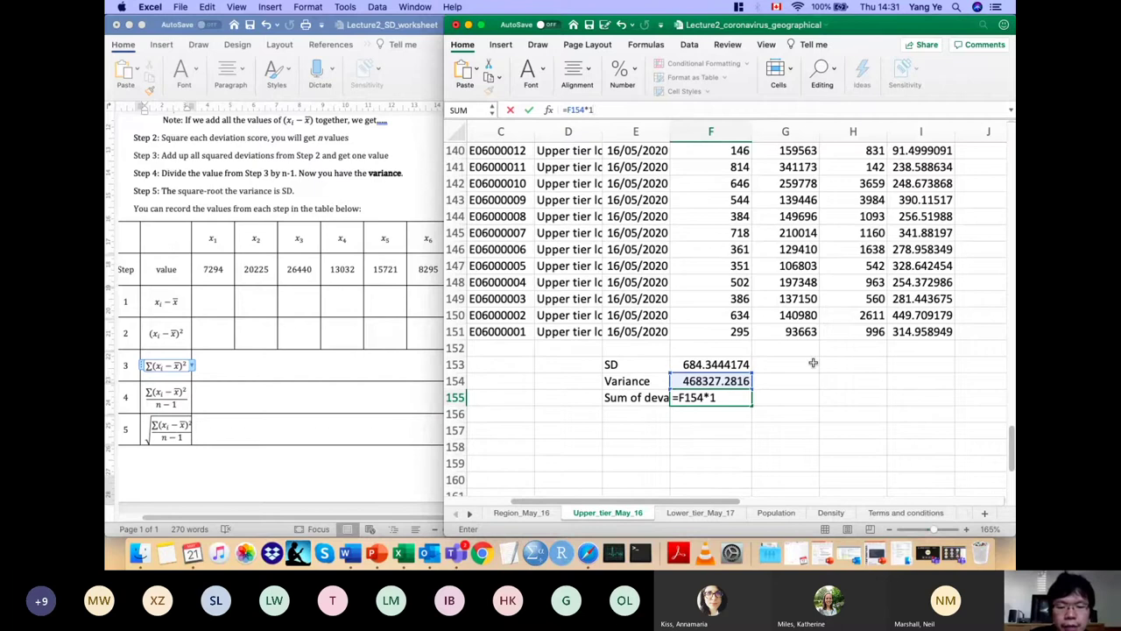
text(49)
key(Return)
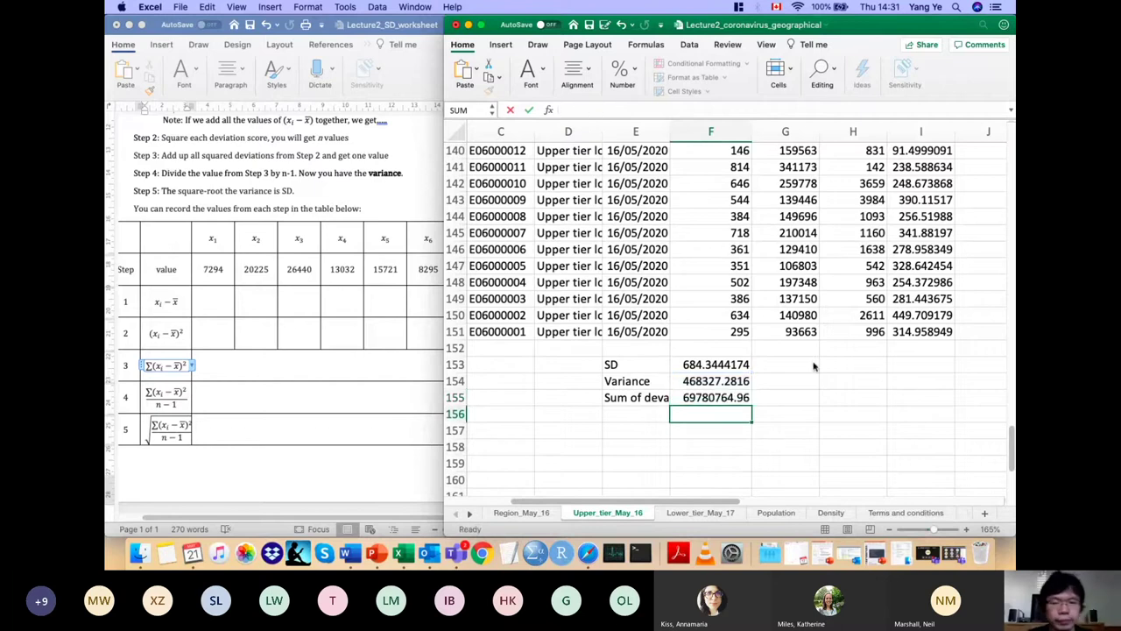
Step: Copy the sum of squared deviations label and result from E155:F155 and paste them as values into F17:G17 of Region_May_16
key(Up)
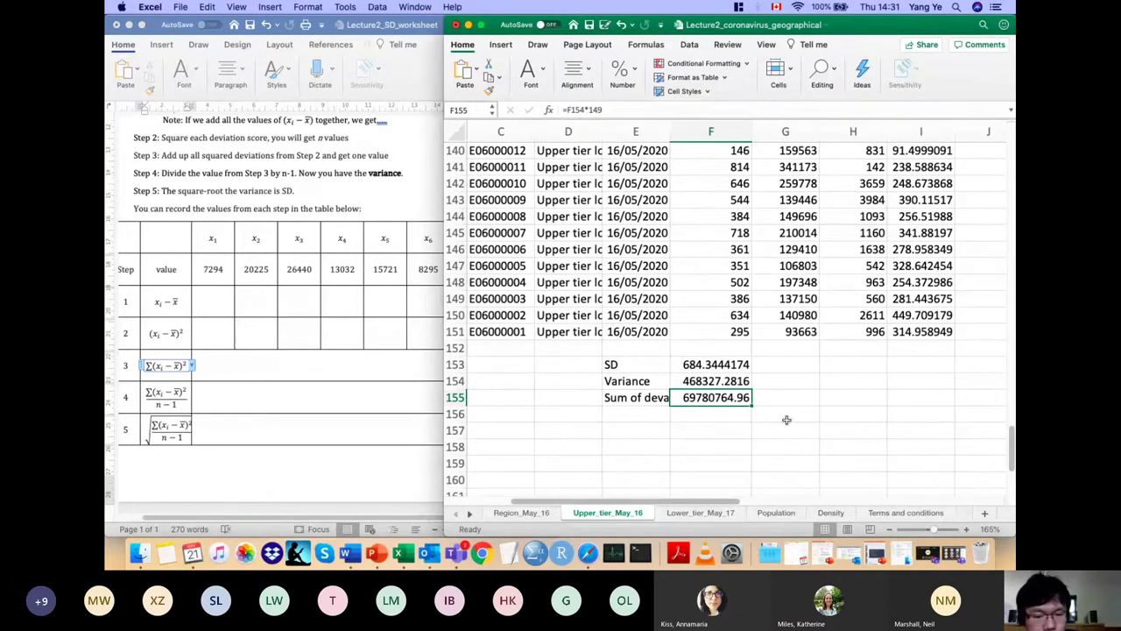
key(super+c)
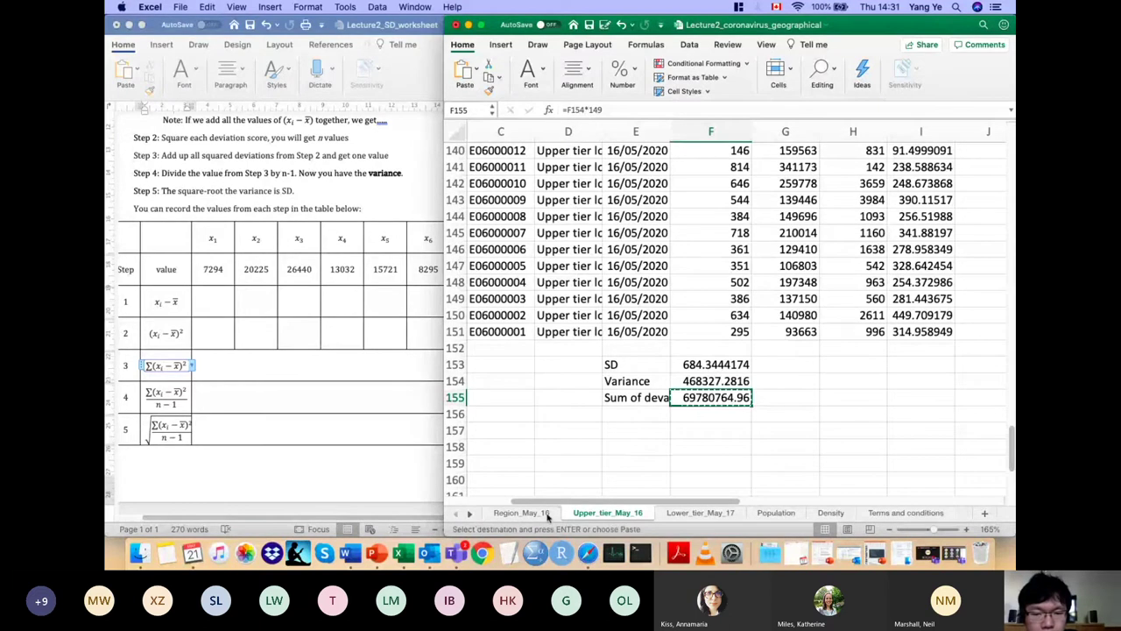
drag(643, 398, 716, 397)
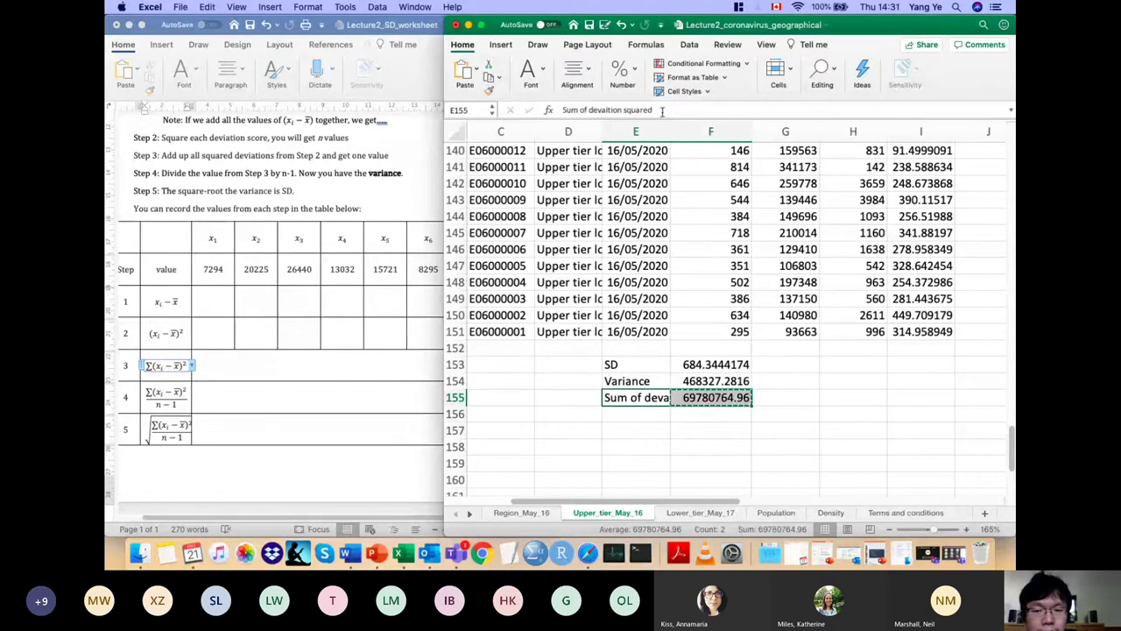
click(526, 515)
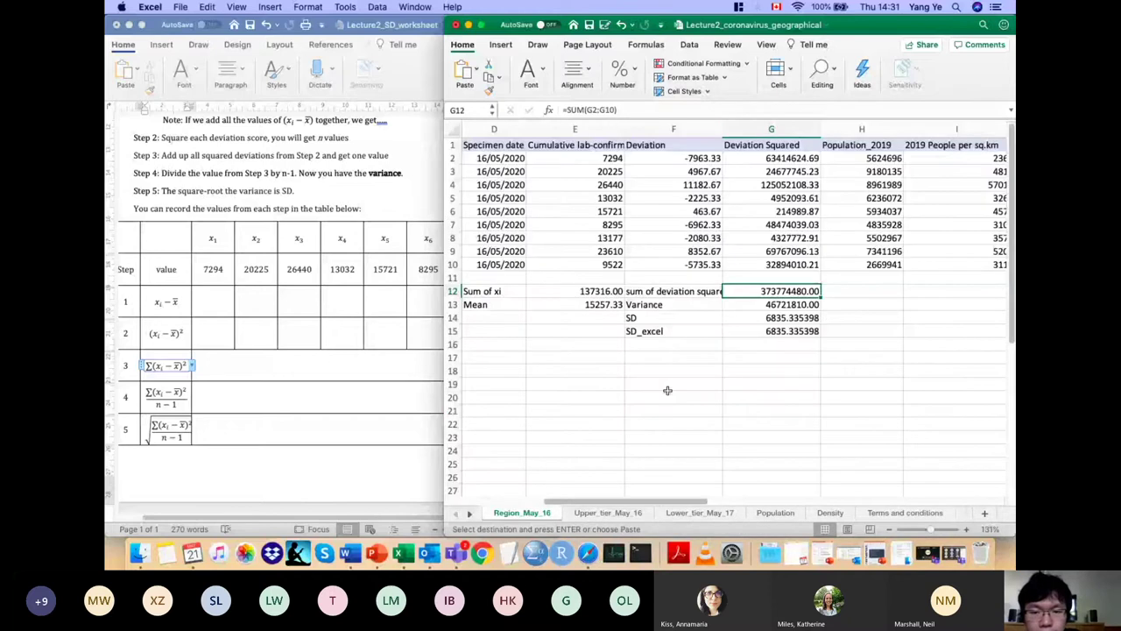
click(667, 358)
right_click(670, 359)
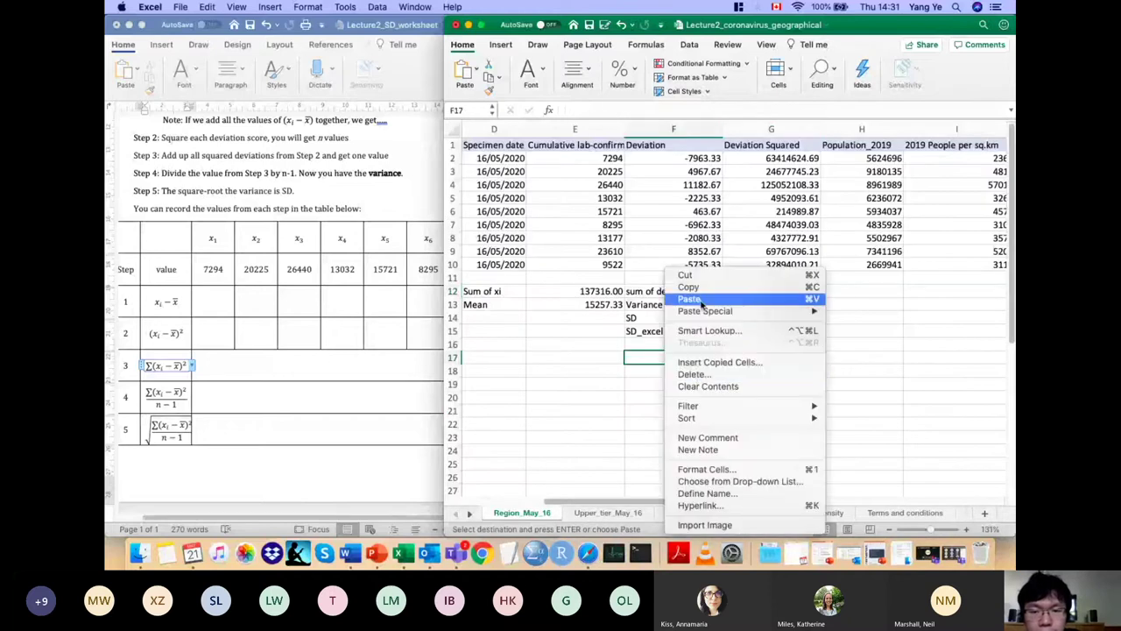
mouse_move(705, 311)
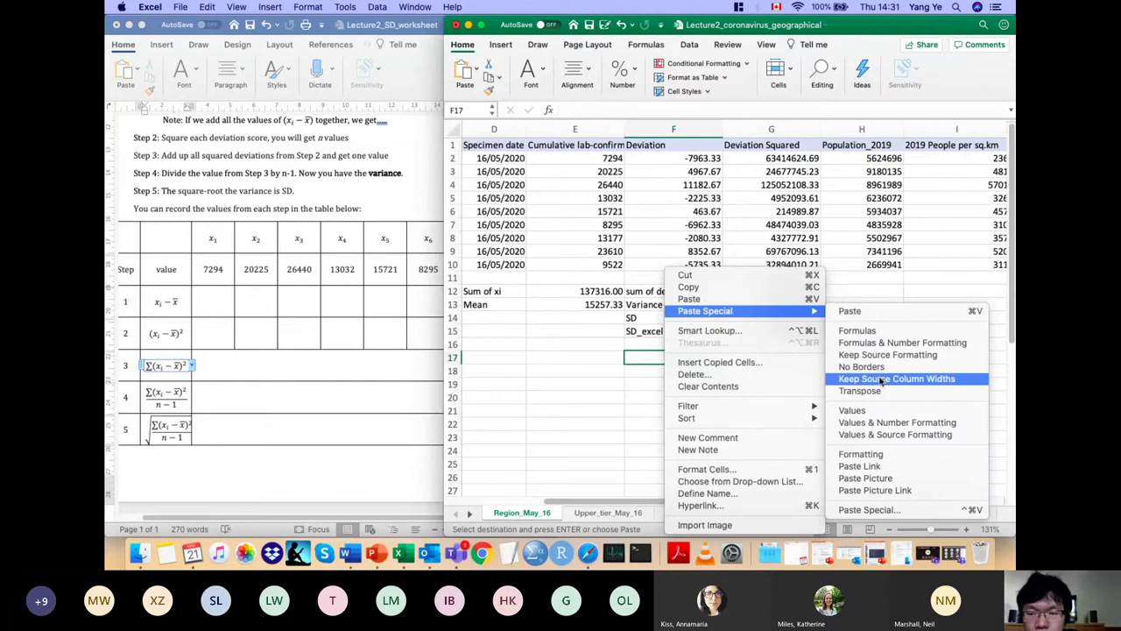
click(874, 413)
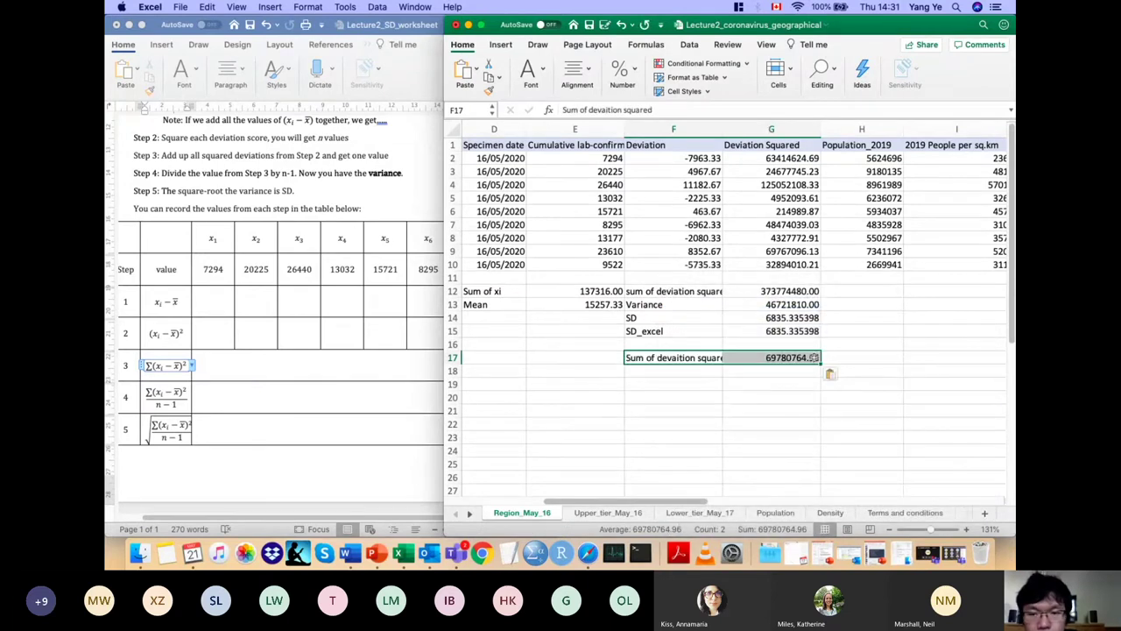
Step: Examine the pasted upper-tier value in G17 and the regional sum formula in G12
double_click(815, 357)
drag(765, 358, 816, 357)
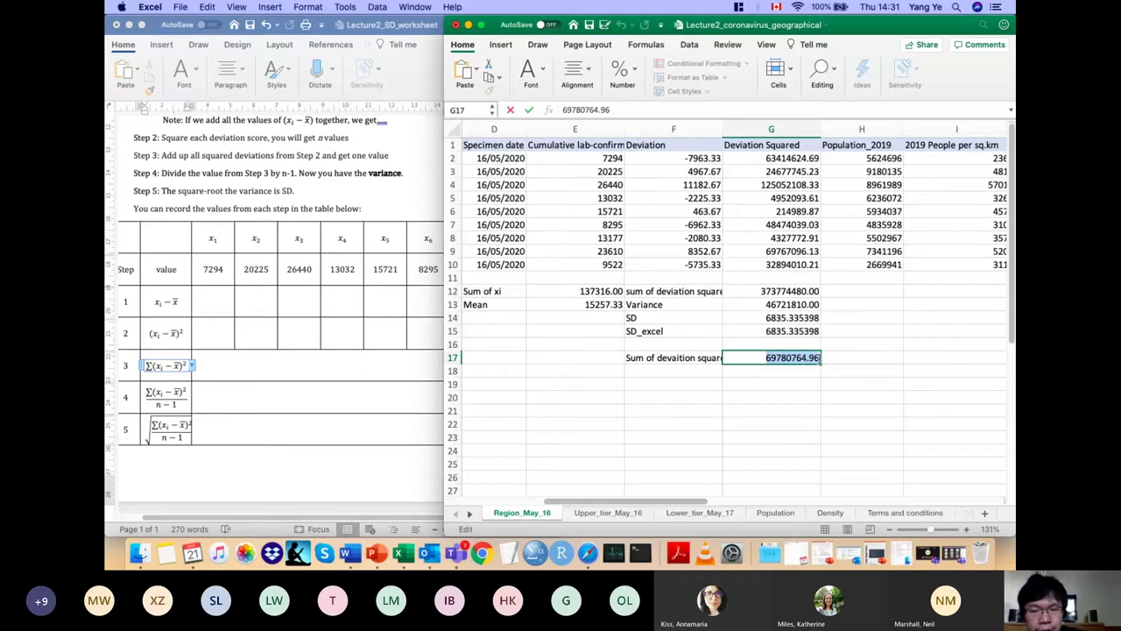
click(779, 291)
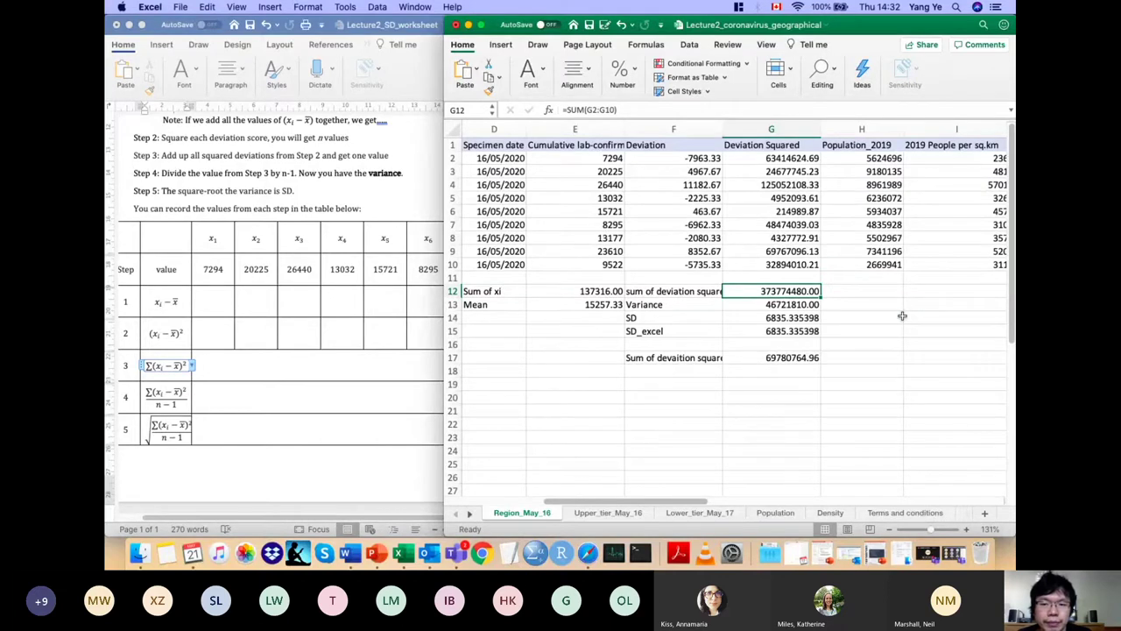
click(653, 359)
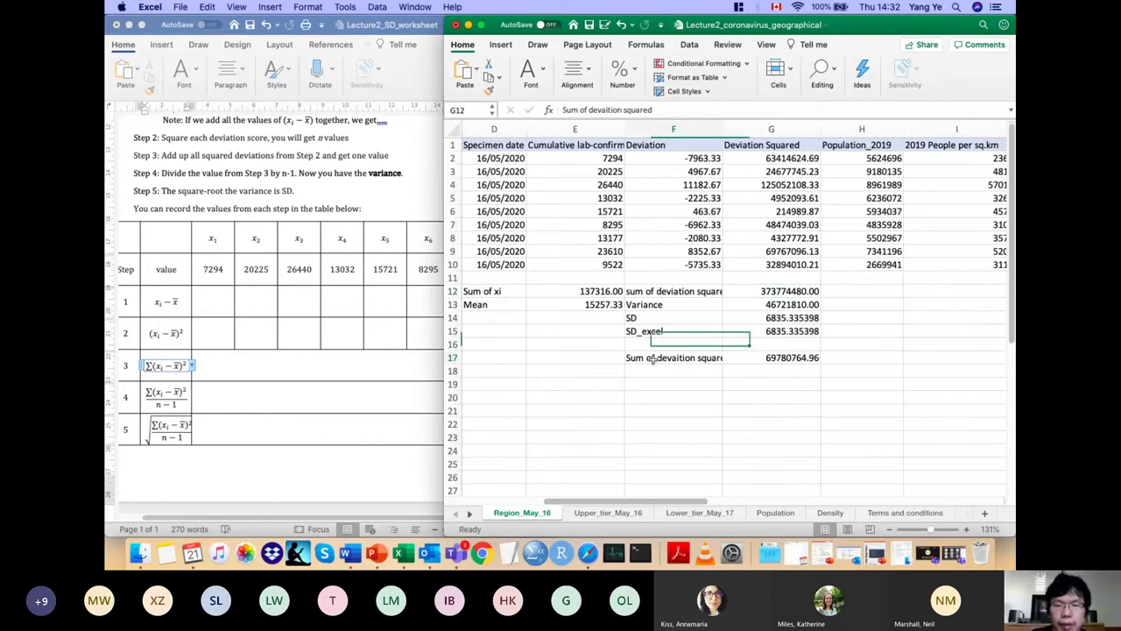
click(673, 110)
text(-)
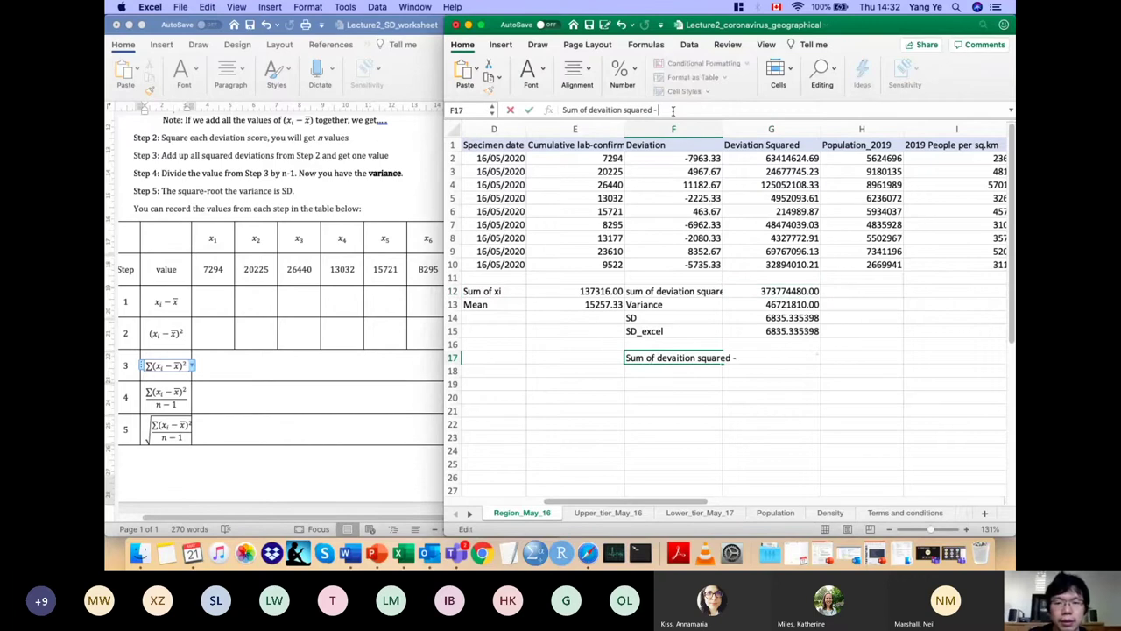
key(BackSpace)
key(BackSpace)
key(BackSpace)
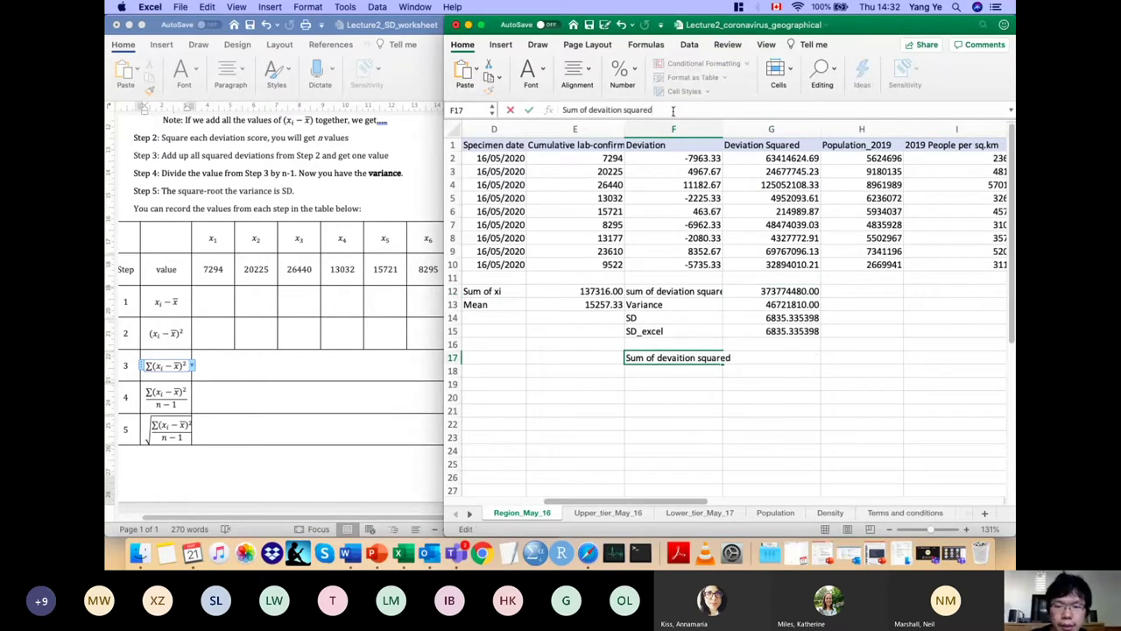
key(Return)
Step: Compare the upper-tier sum of squared deviations in G17 with the regional sum in F12:G12
click(775, 357)
key(cmd+v)
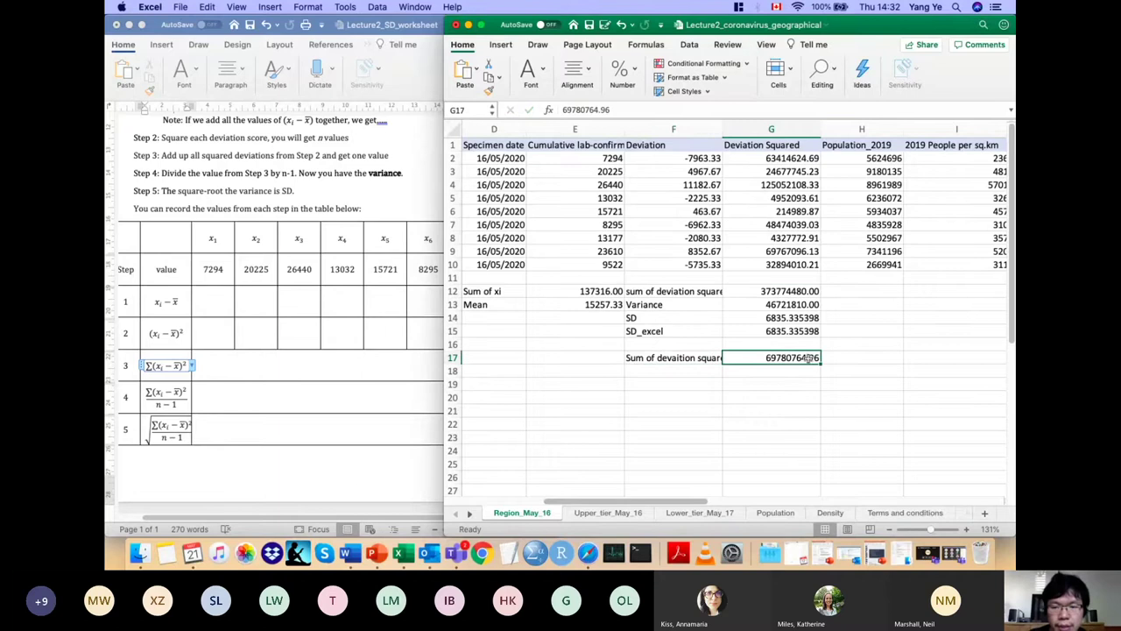
double_click(813, 358)
key(shift+Home)
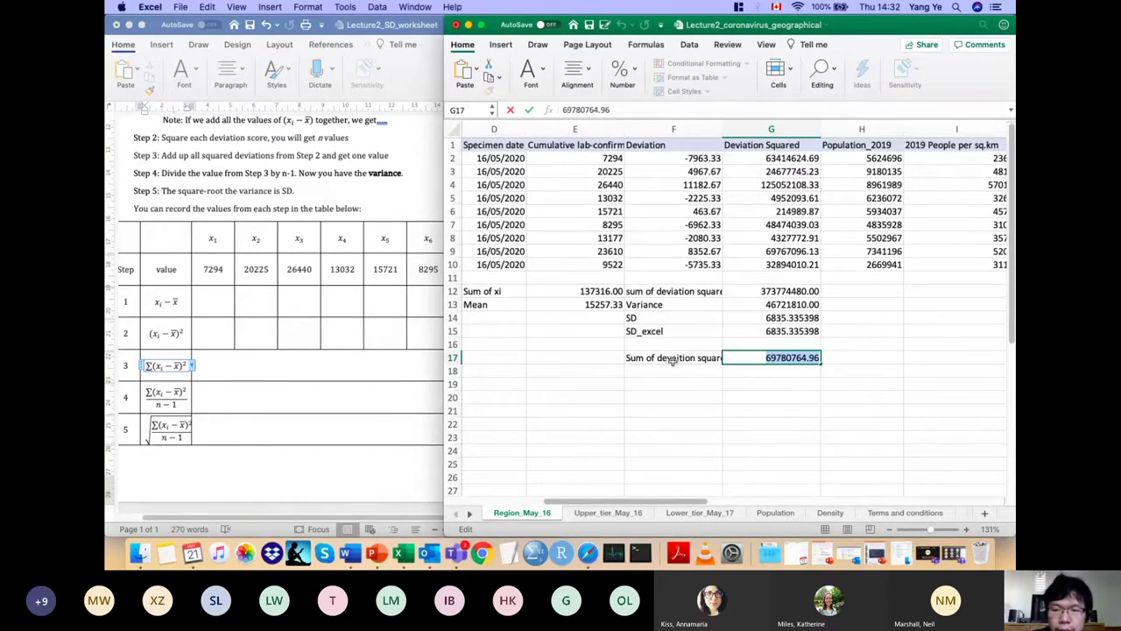
drag(674, 291, 809, 292)
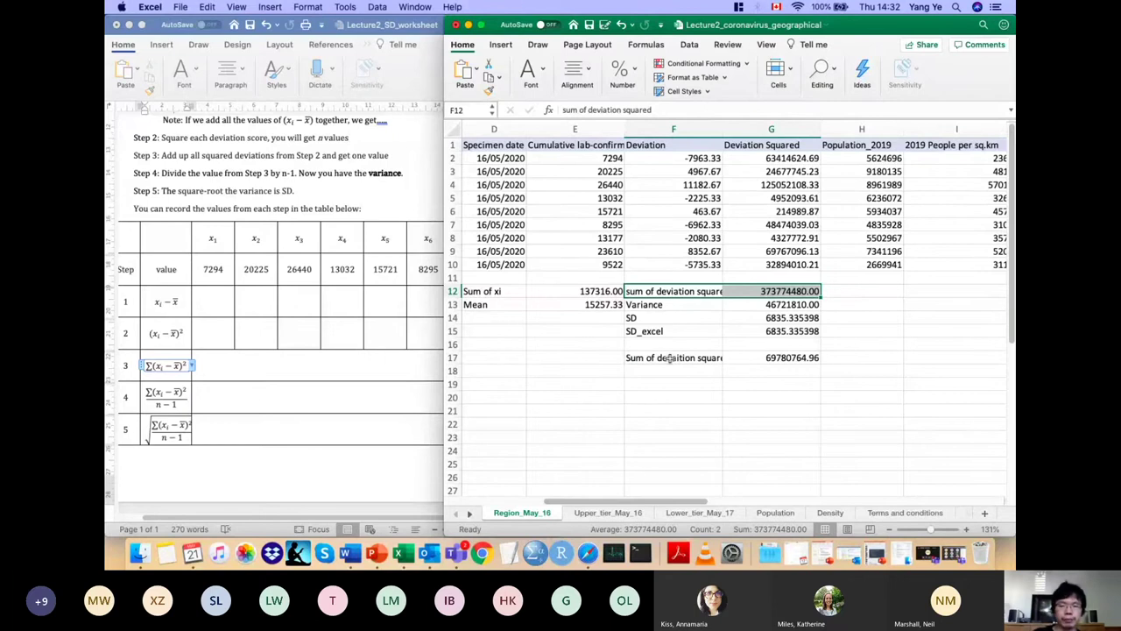
Step: Delete the pasted upper-tier label and value from F17:G17 of Region_May_16
drag(670, 359, 806, 360)
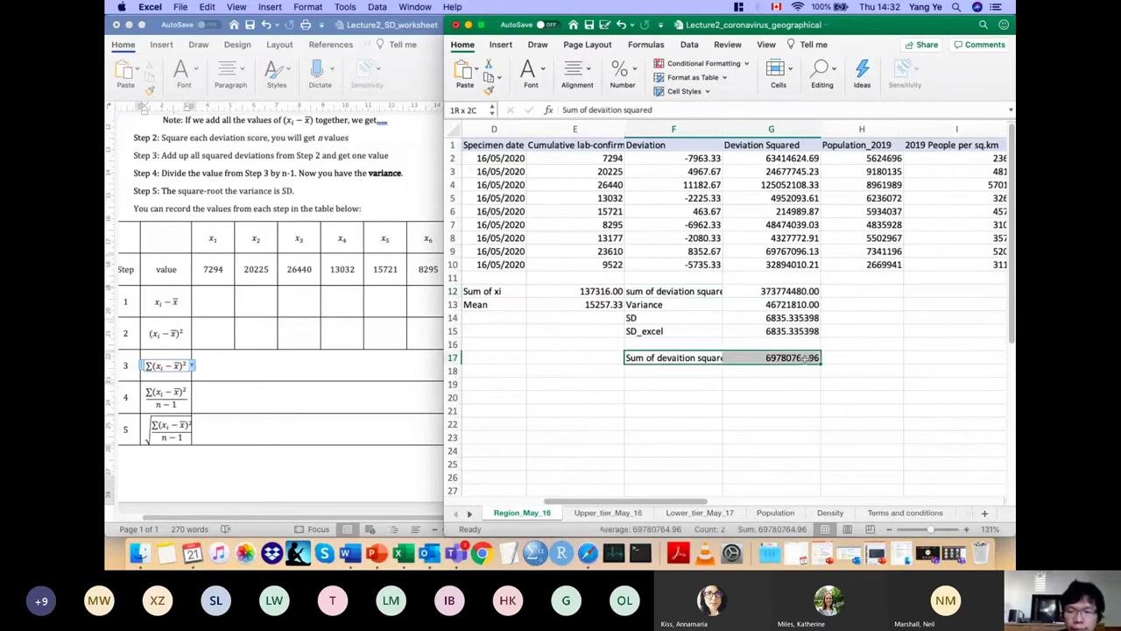
key(Delete)
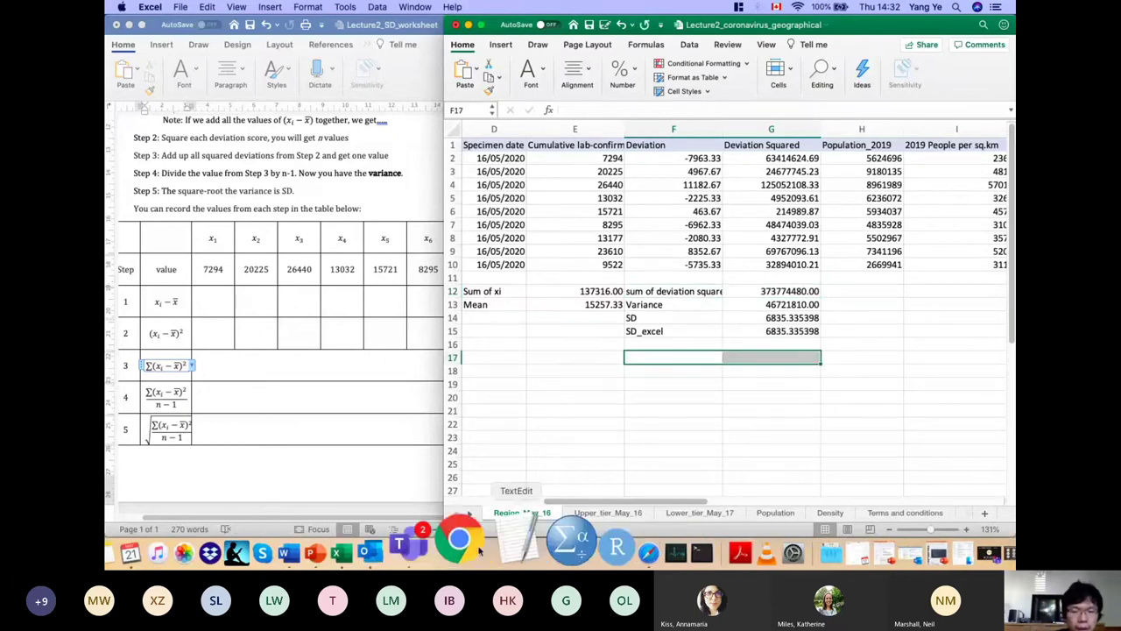
Step: Switch to Microsoft Teams, read the latest questions in the meeting chat, and return to the workbook
click(453, 543)
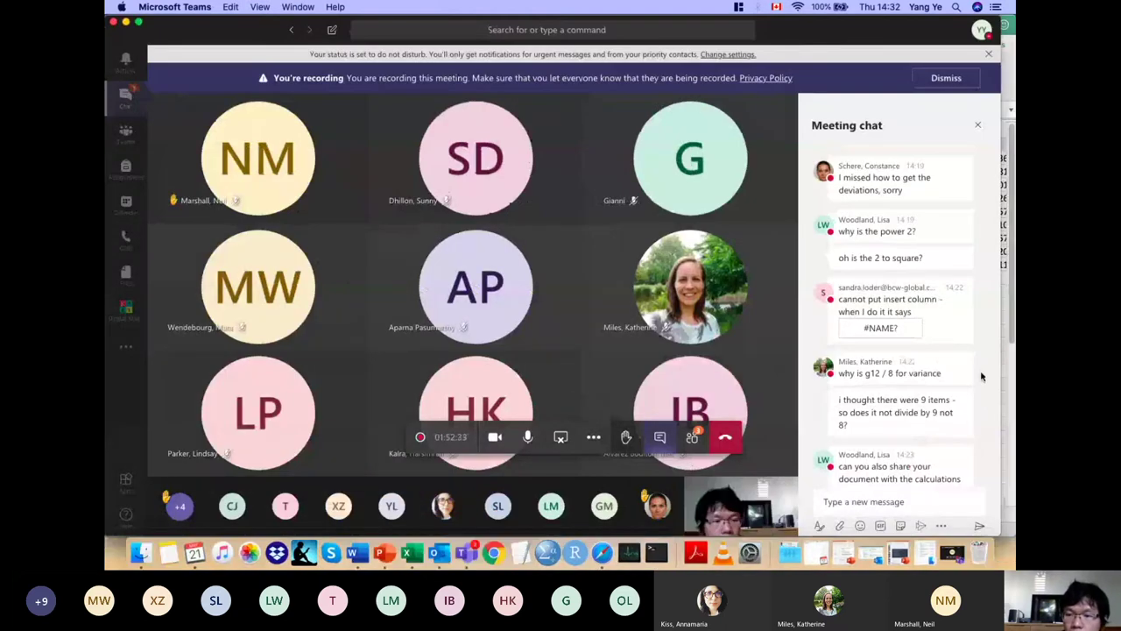
scroll(983, 374, down, 1)
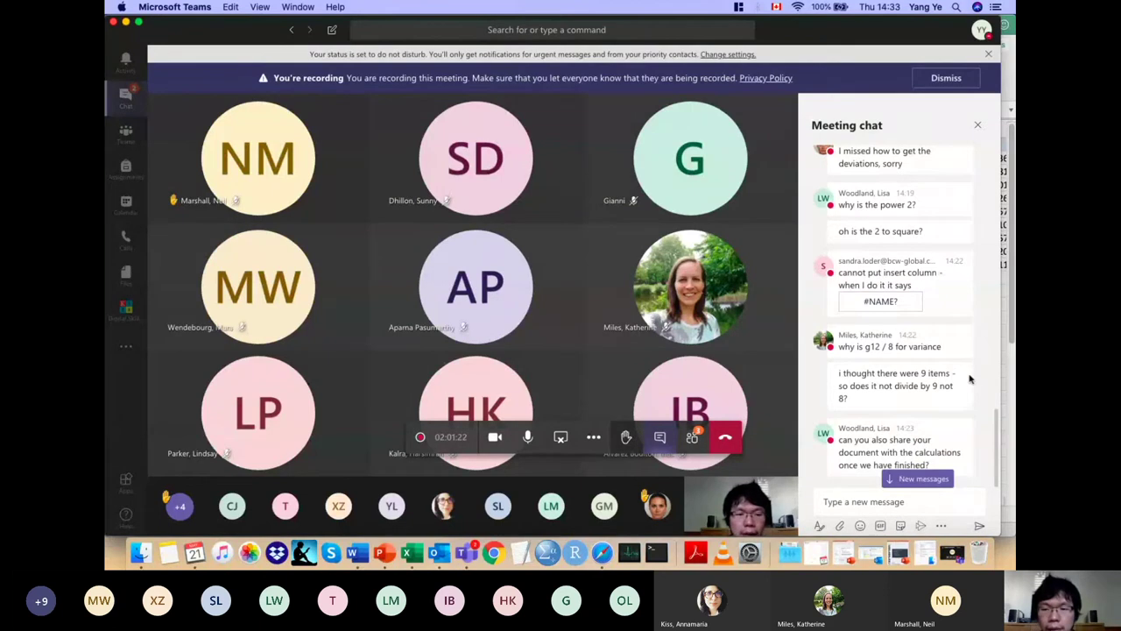
scroll(969, 379, down, 10)
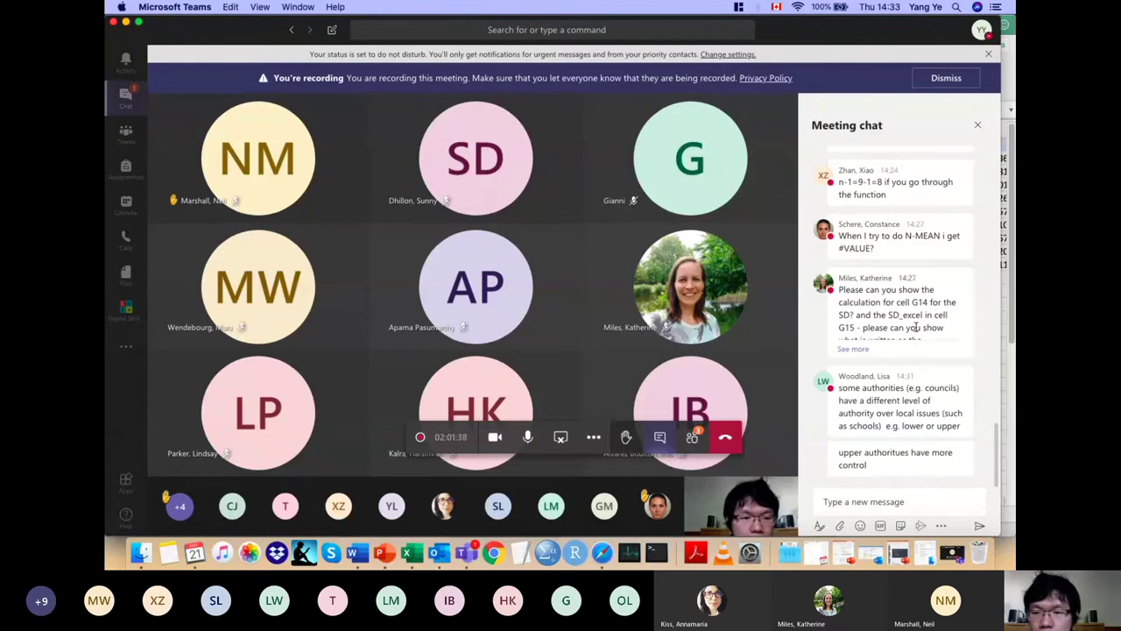
mouse_move(955, 307)
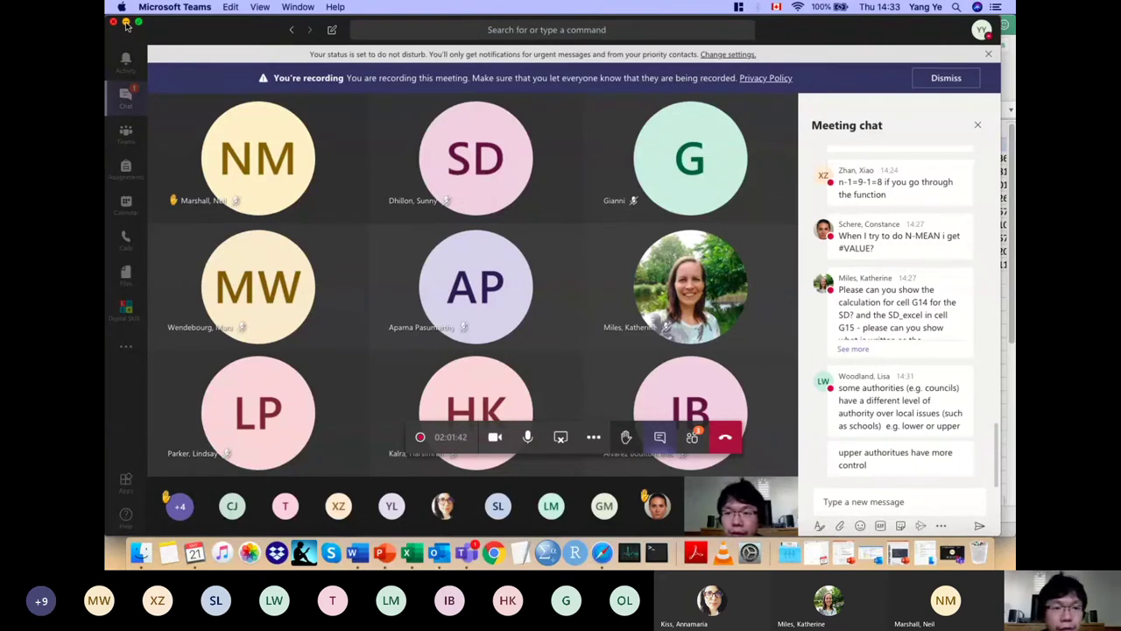
click(125, 24)
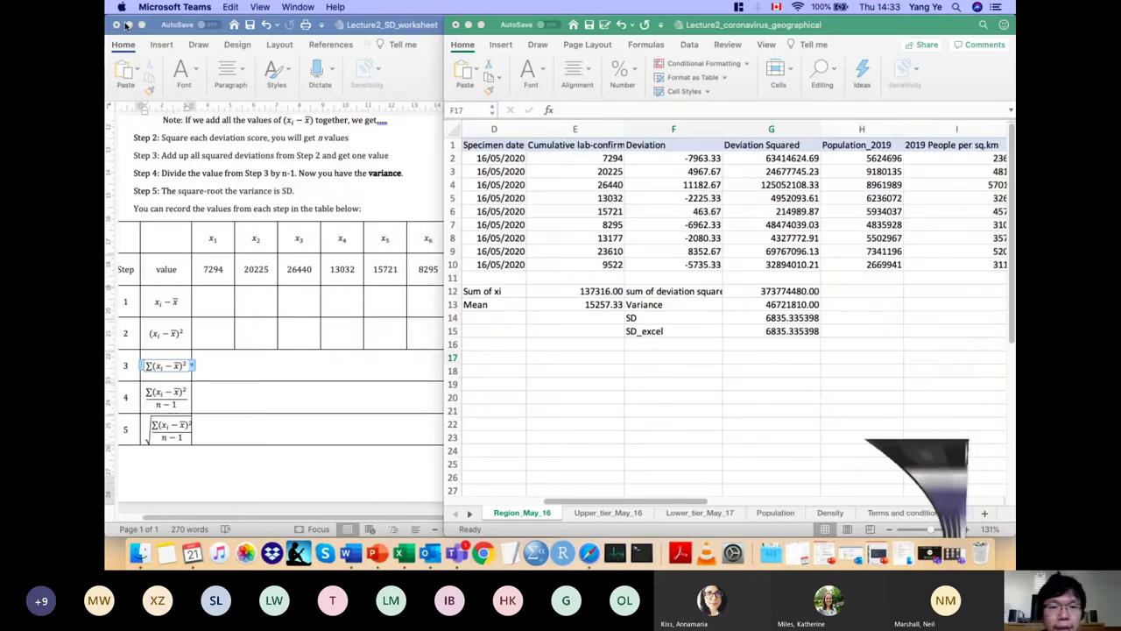
Step: Examine the formulas behind the regional SD in G14, the variance in G13 and the sum of squared deviations in G12
click(786, 320)
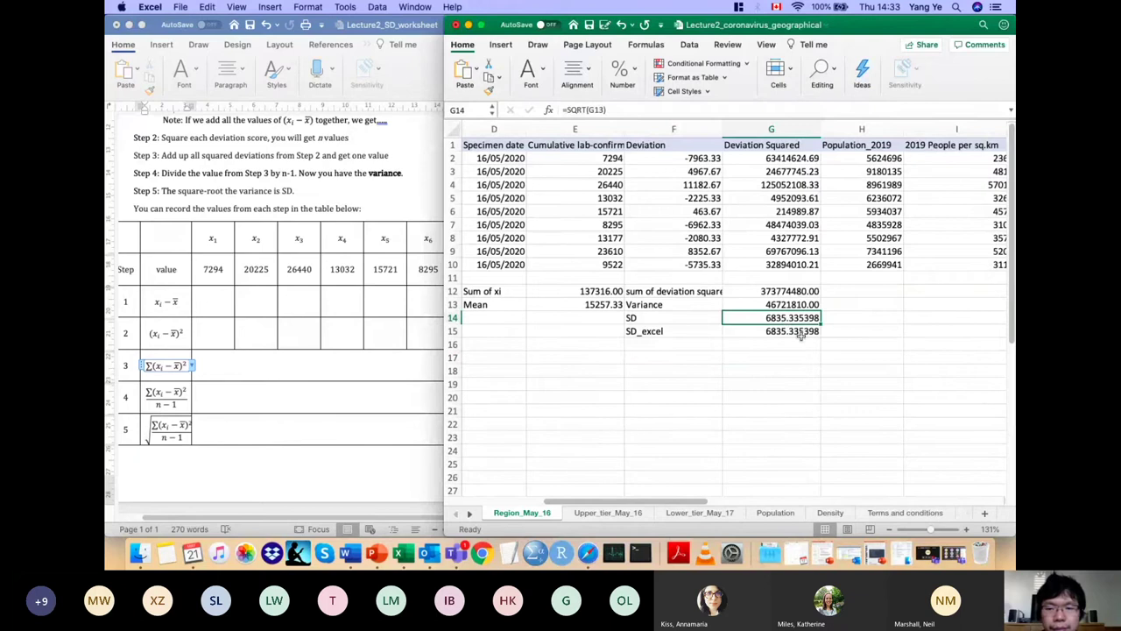
triple_click(585, 109)
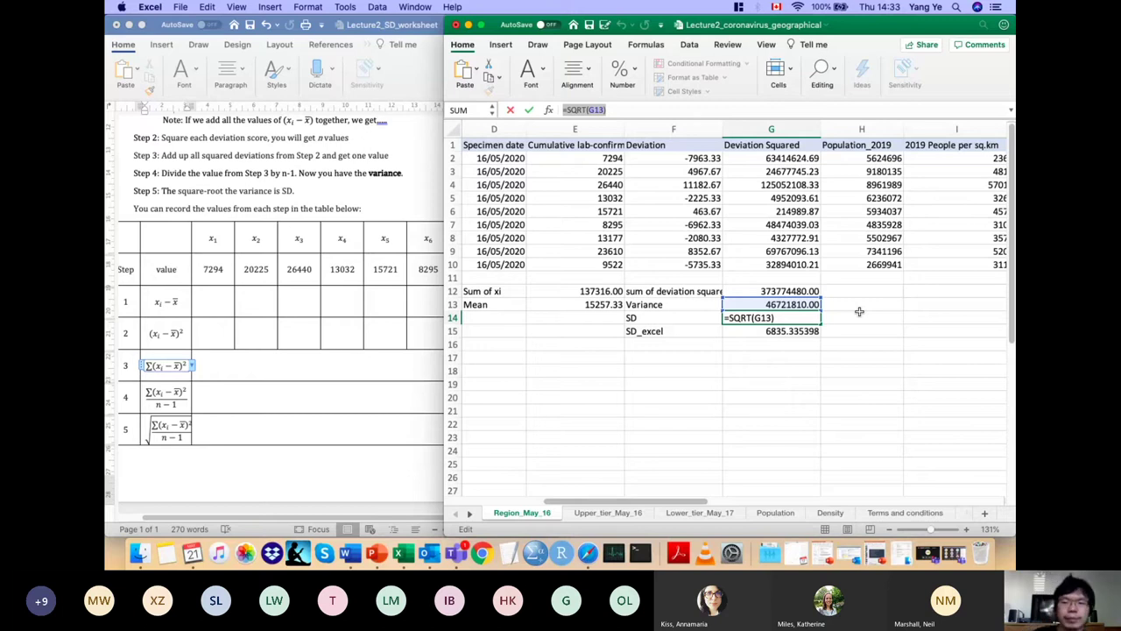
click(799, 302)
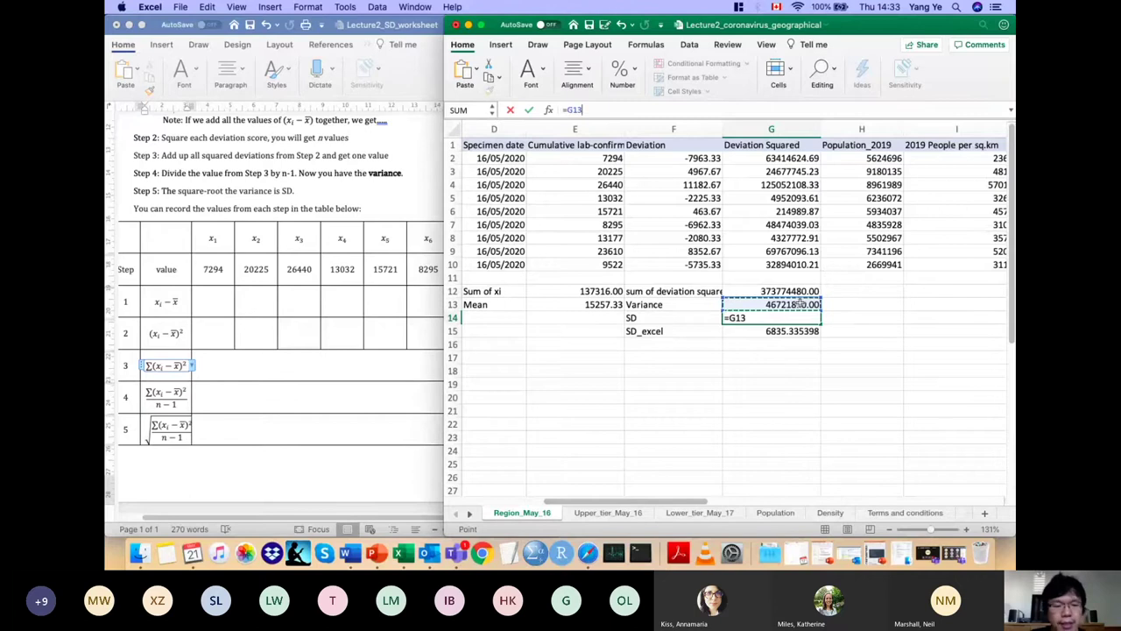
key(Return)
click(784, 303)
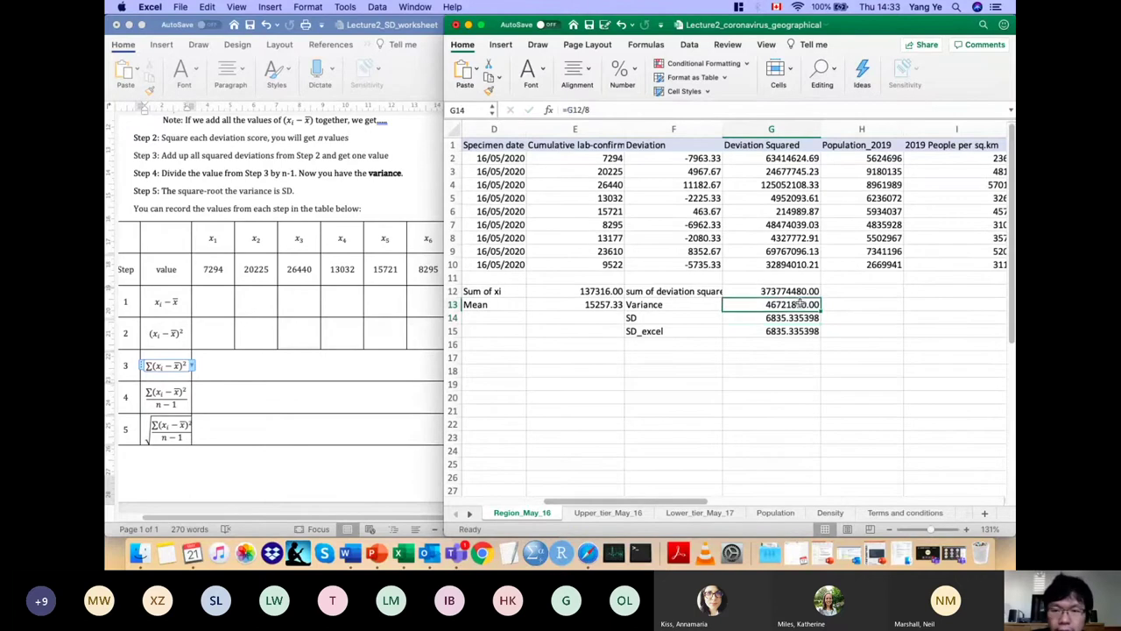
click(607, 117)
drag(606, 116, 506, 115)
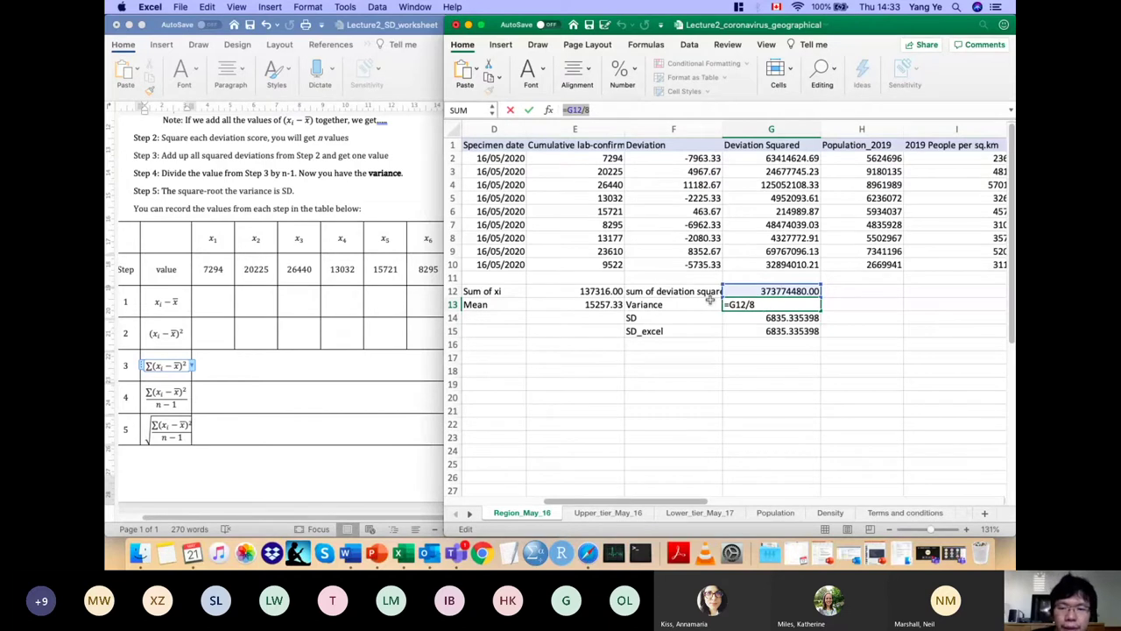
click(761, 294)
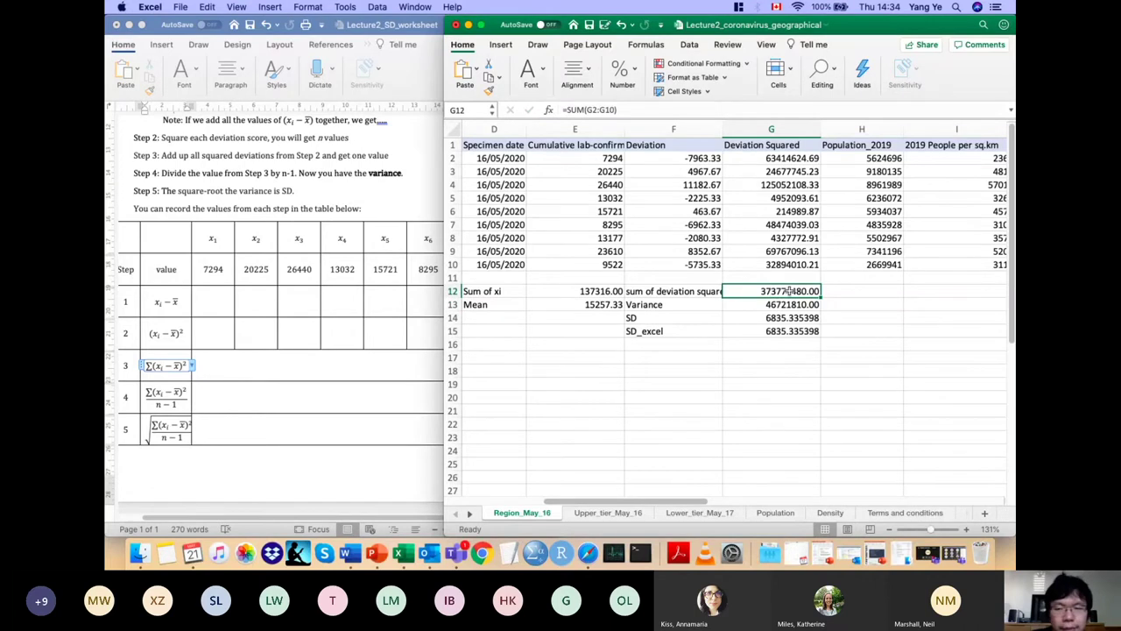
click(454, 553)
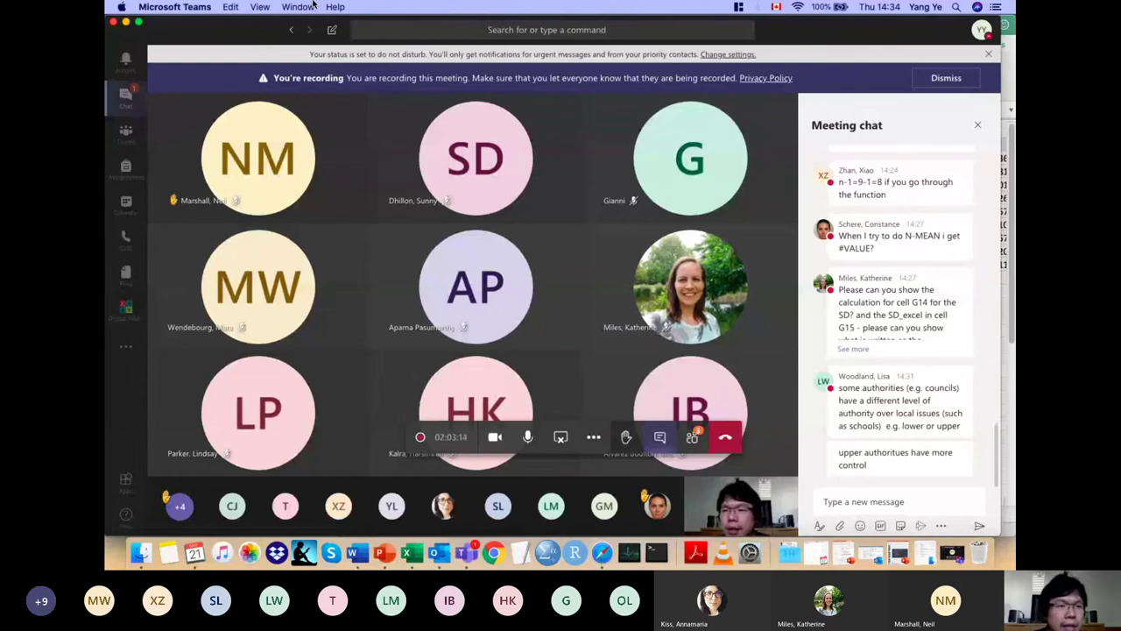
click(126, 23)
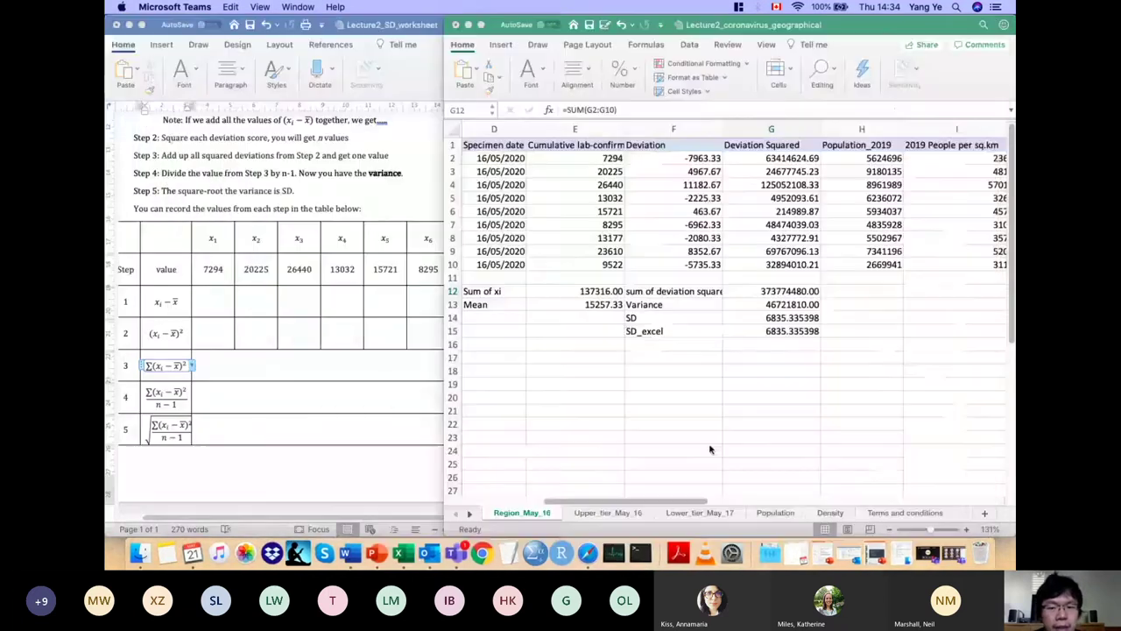
Step: Examine the individual upper-tier authority case values in column F of Upper_tier_May_16, from the results block up to the first rows
click(605, 515)
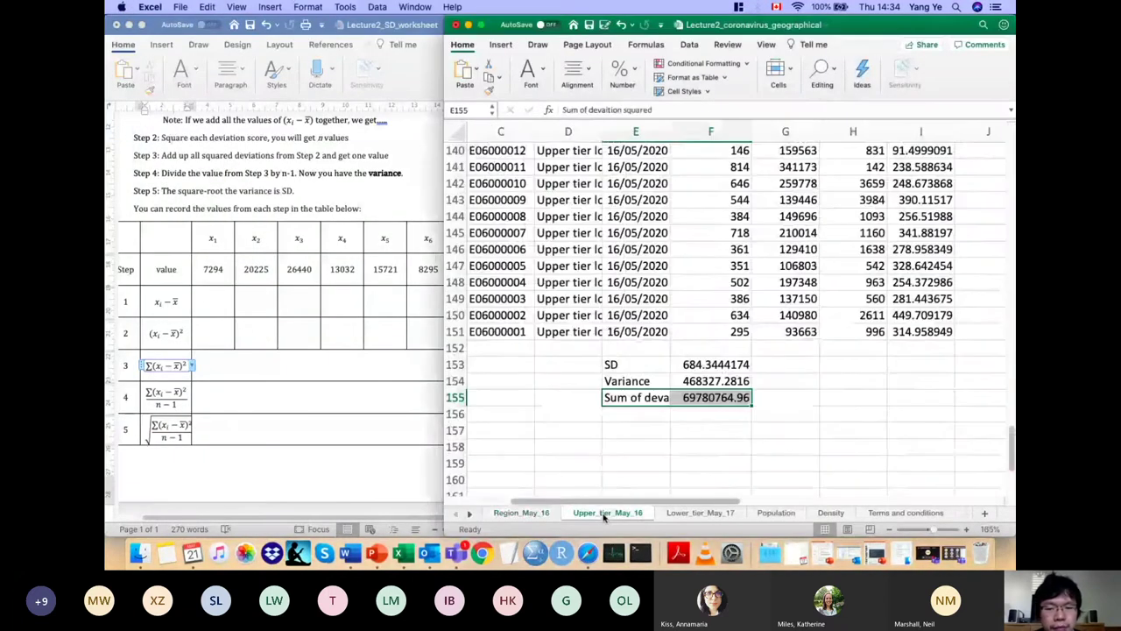
scroll(666, 438, up, 1)
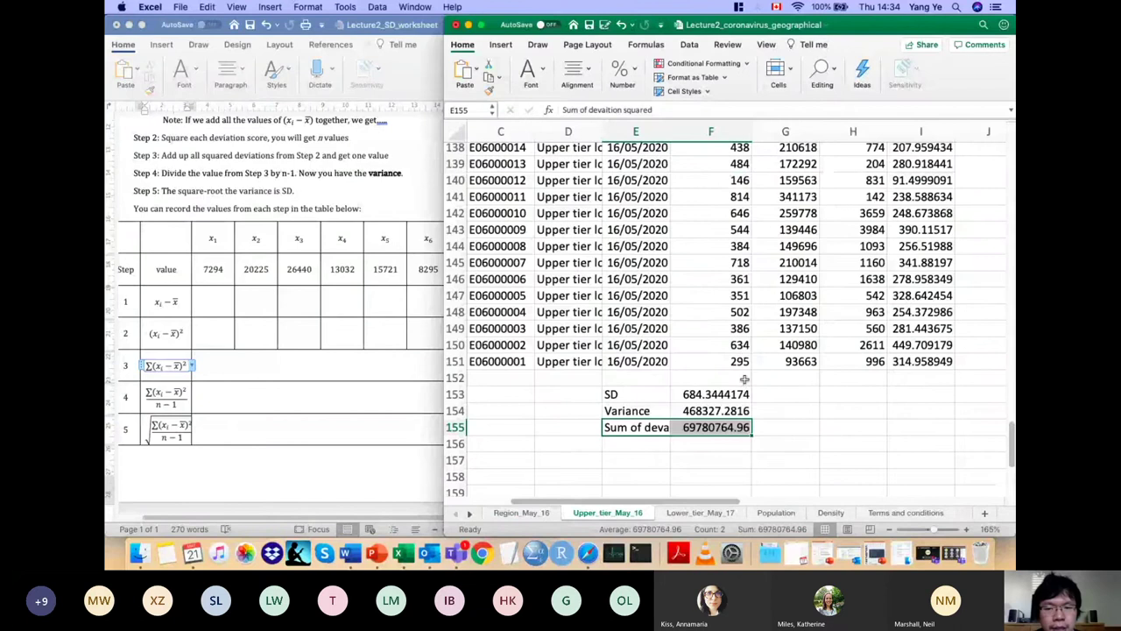
scroll(743, 360, up, 3)
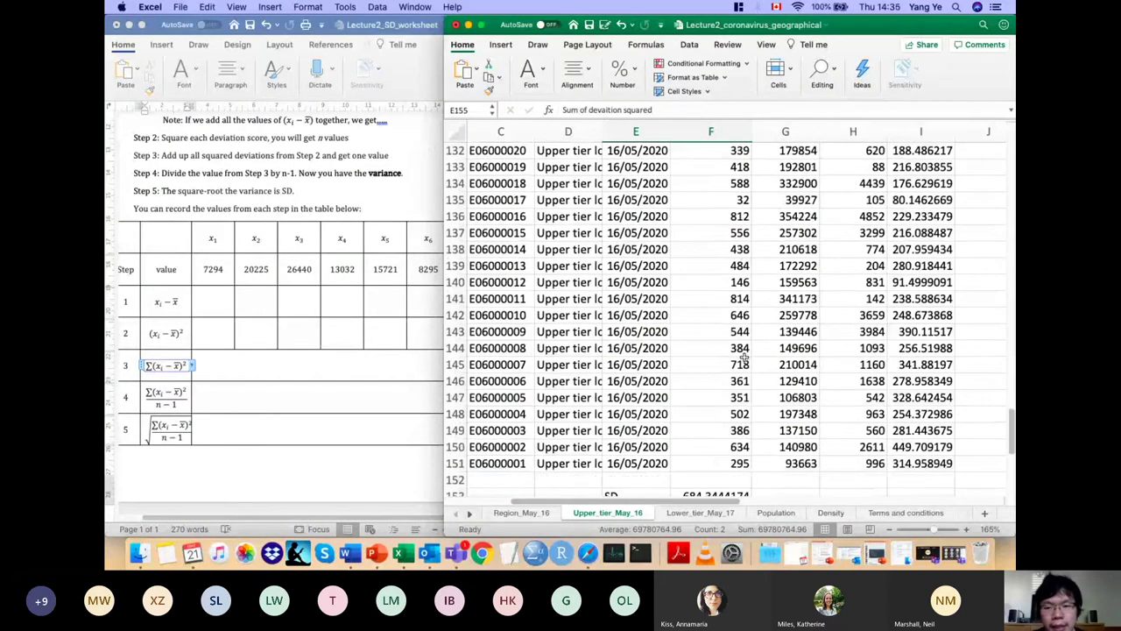
drag(736, 216, 723, 474)
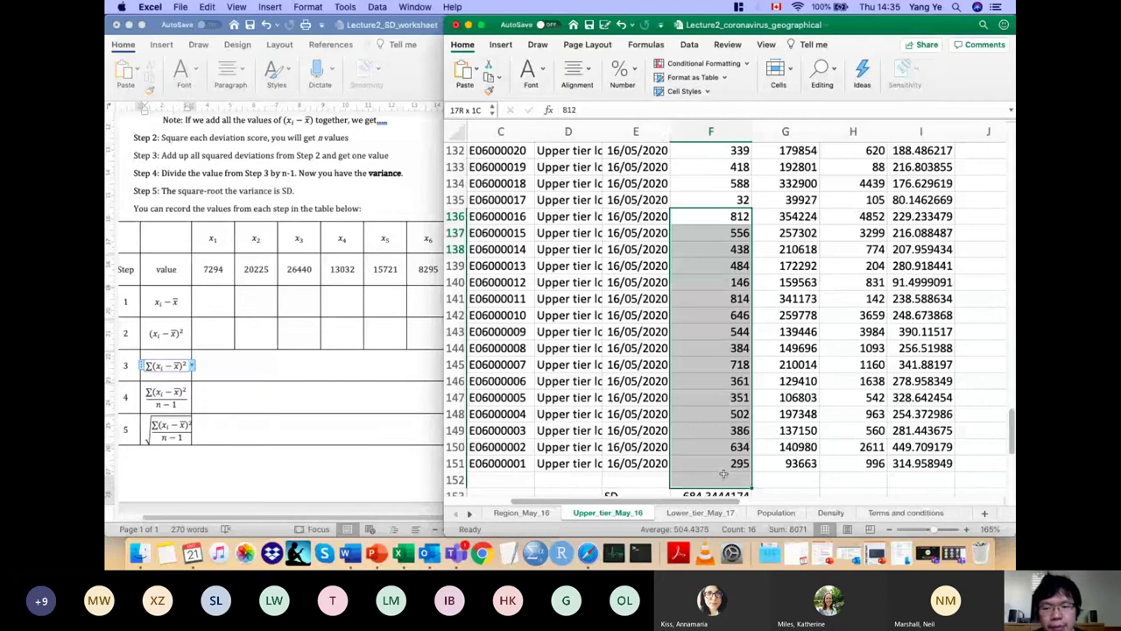
scroll(724, 465, up, 10)
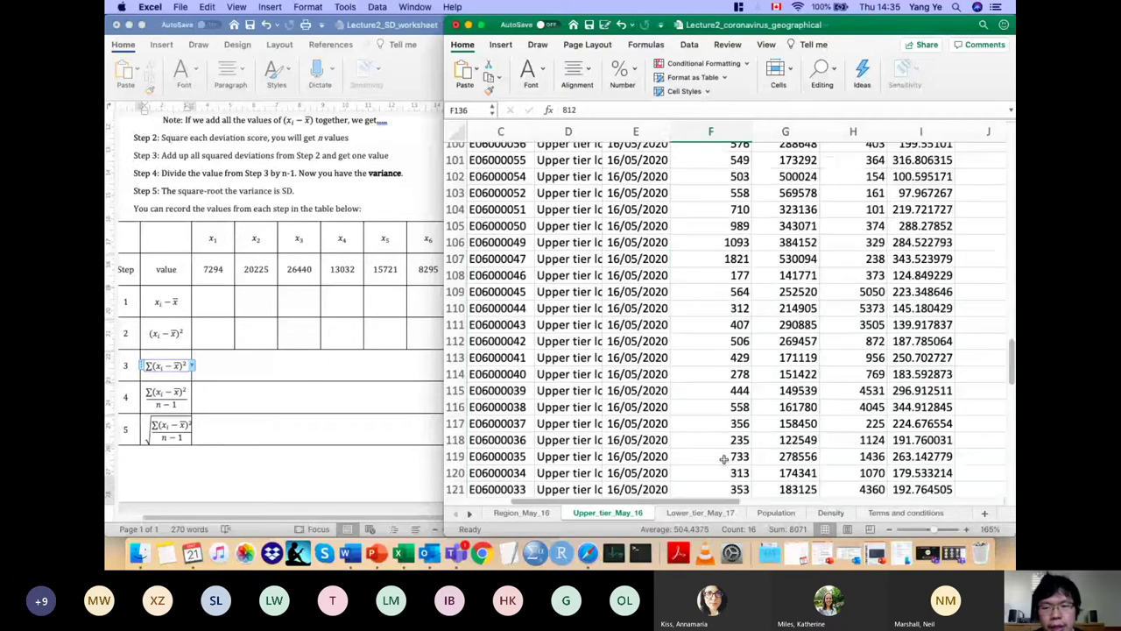
scroll(724, 460, up, 20)
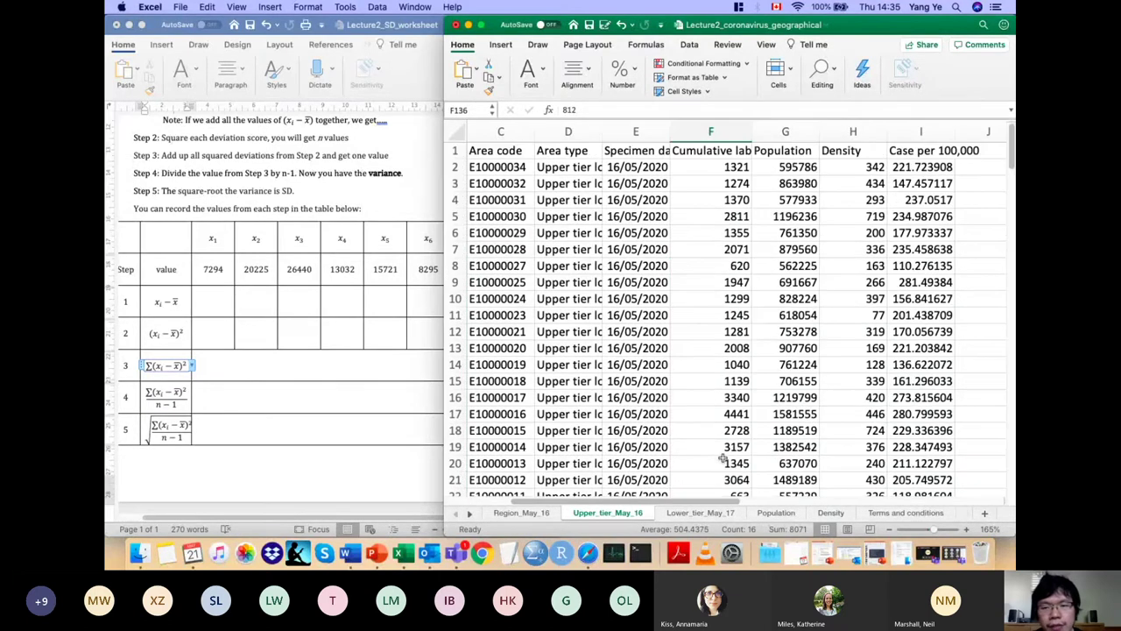
click(710, 173)
scroll(721, 327, down, 3)
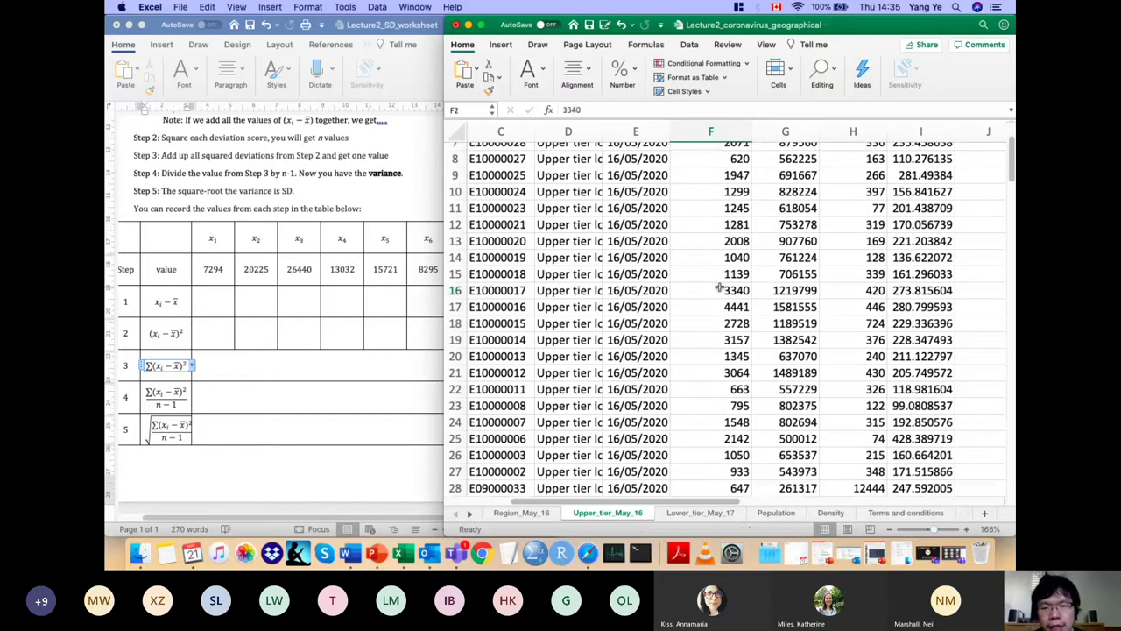
click(721, 290)
key(Up)
key(Up)
key(Up)
scroll(717, 359, down, 2)
scroll(718, 355, down, 2)
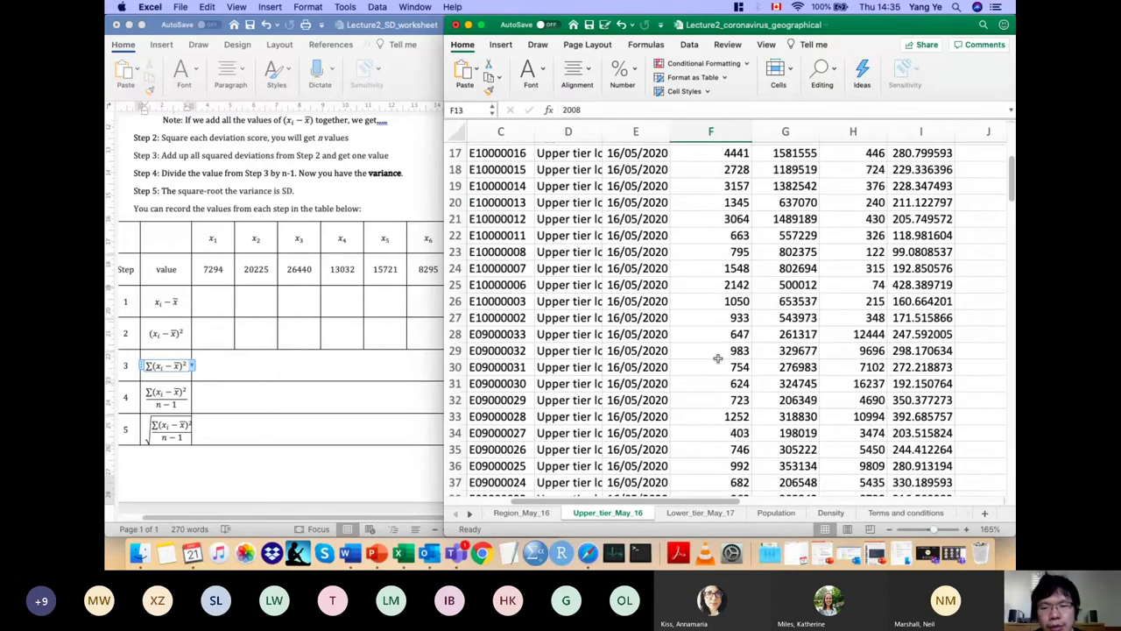
scroll(718, 355, up, 3)
Step: Compare the regional case values in E2:E10 of Region_May_16 with the cumulative cases in column F of Upper_tier_May_16
click(529, 517)
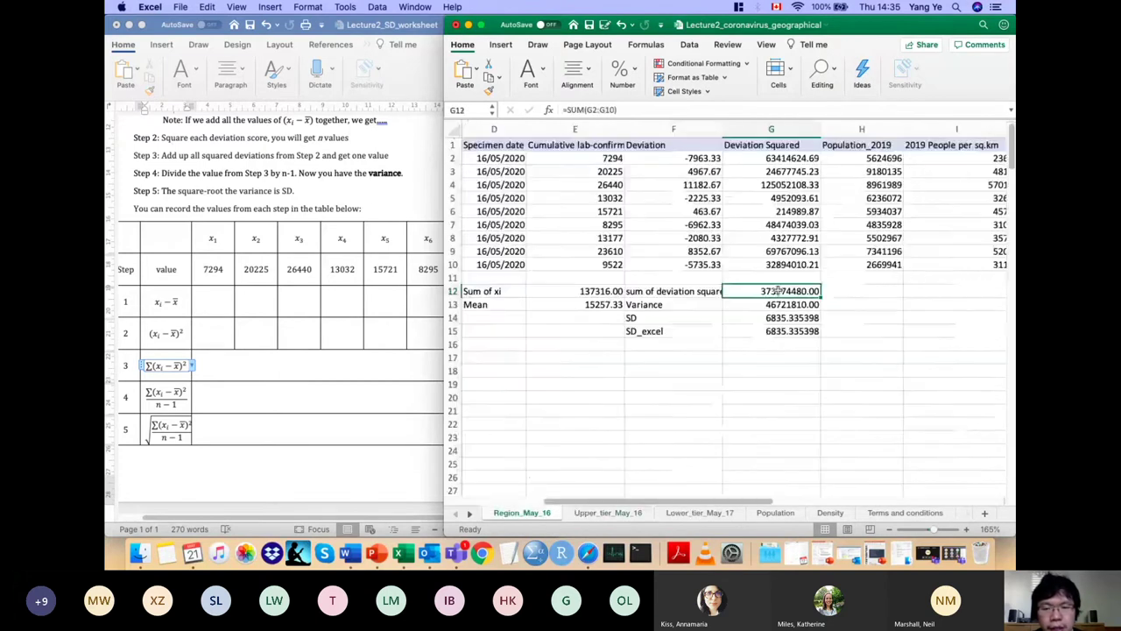
drag(578, 158, 575, 266)
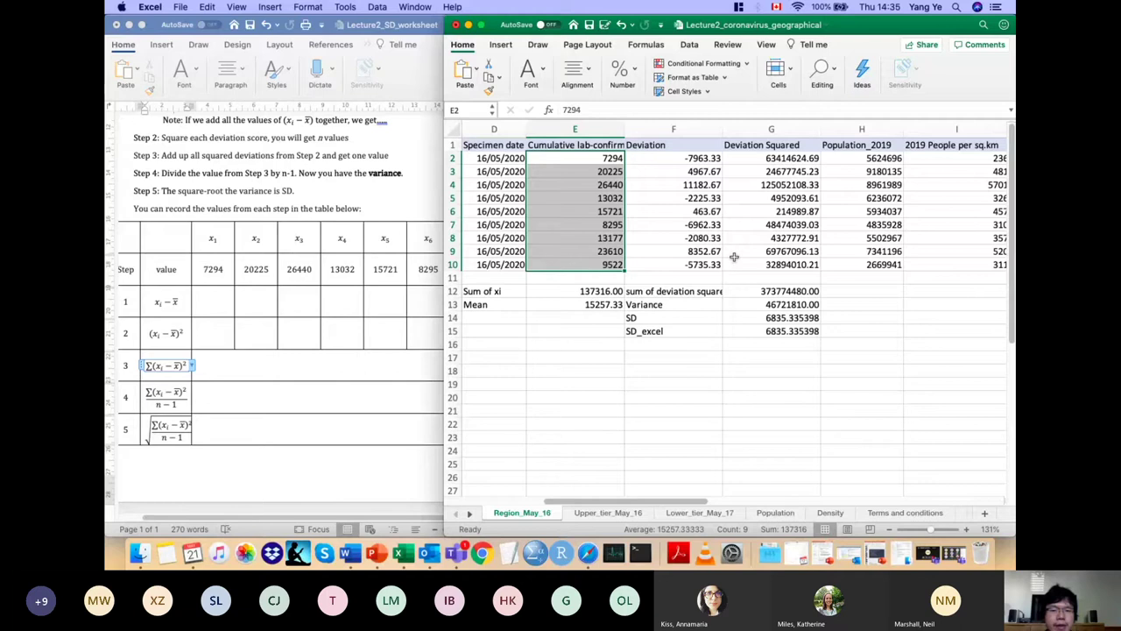
click(591, 515)
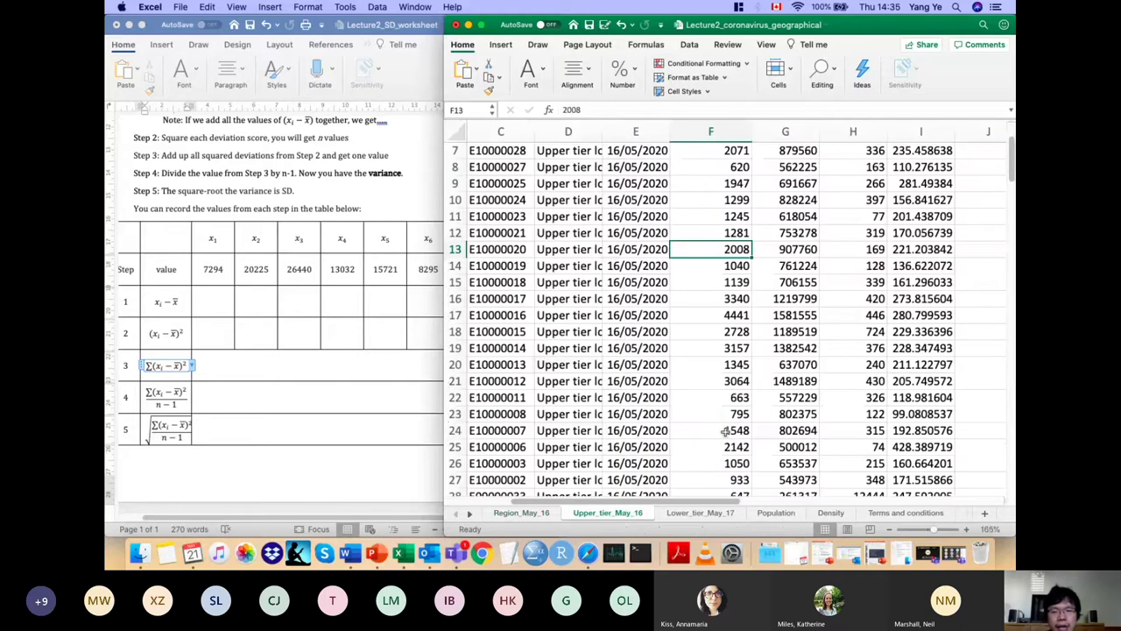
scroll(726, 267, up, 3)
click(710, 132)
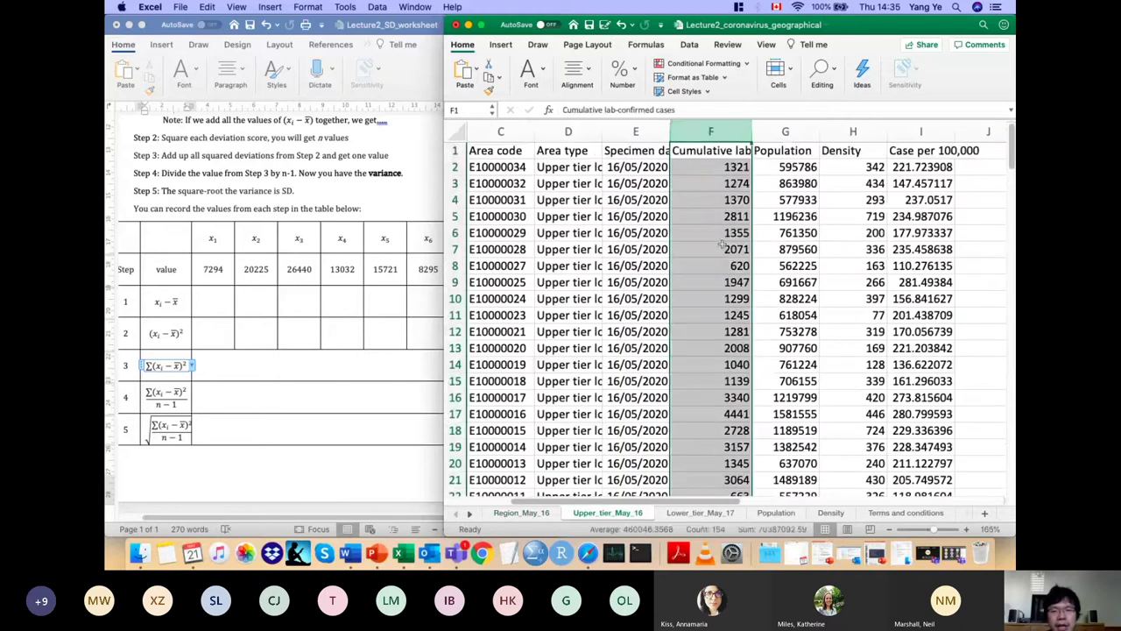
scroll(722, 245, down, 2)
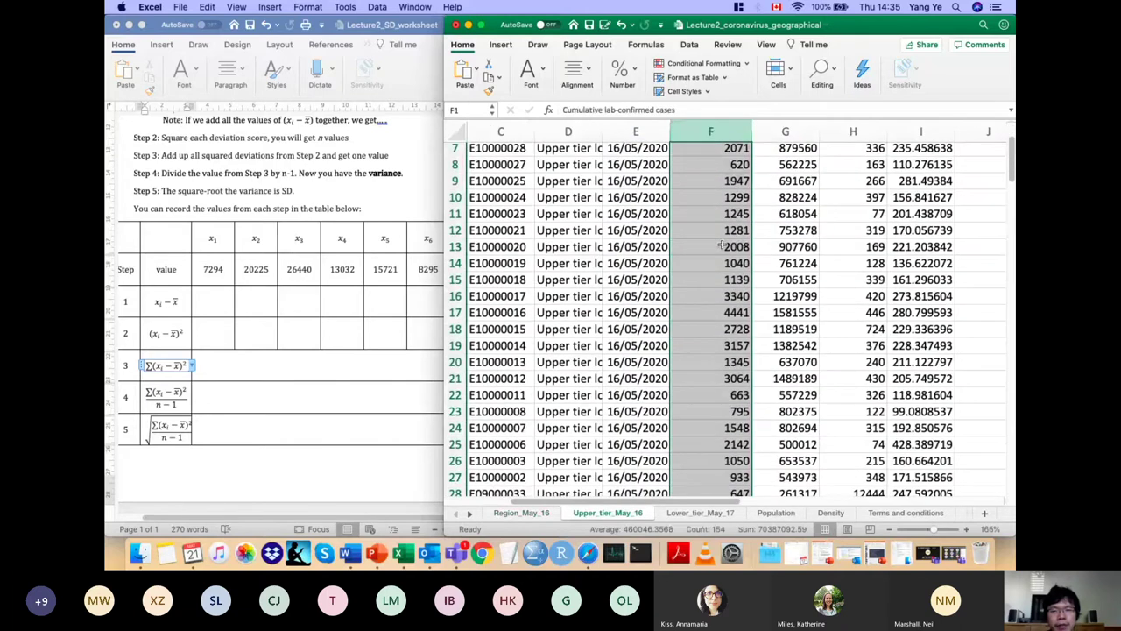
click(524, 513)
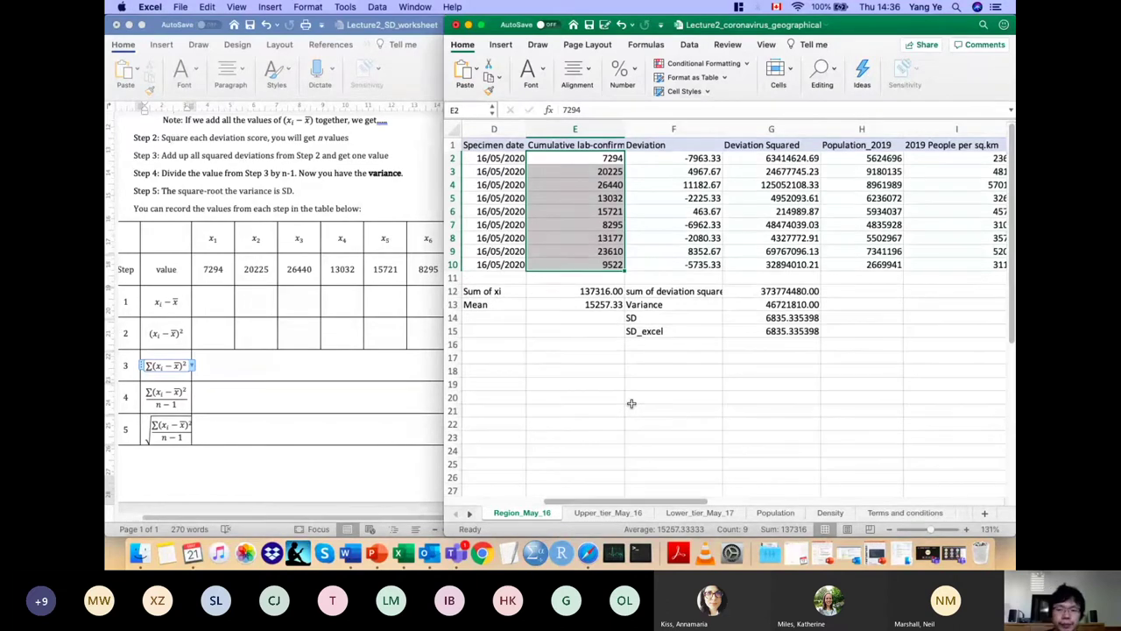
Step: Check the participants list and the latest chat messages of the Microsoft Teams meeting
click(456, 553)
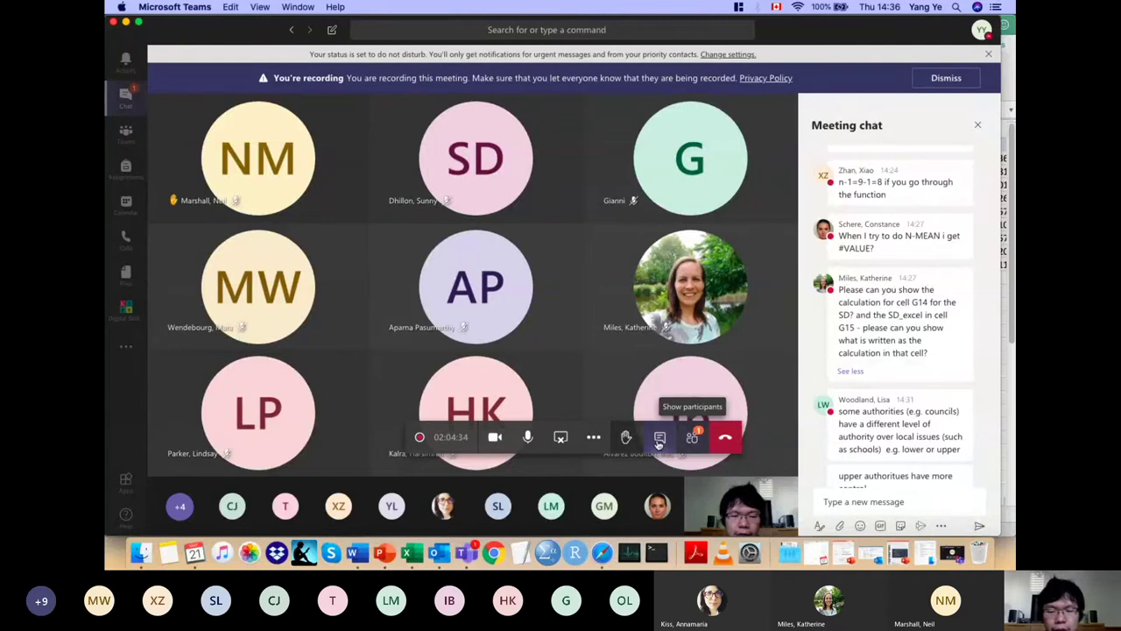
click(692, 436)
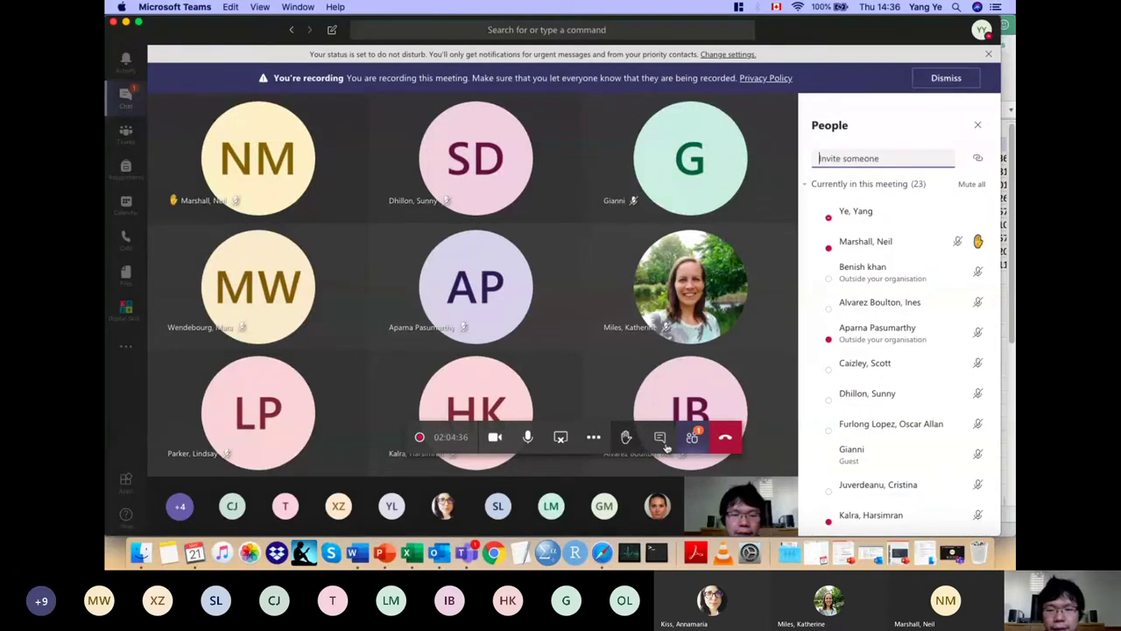
key(Escape)
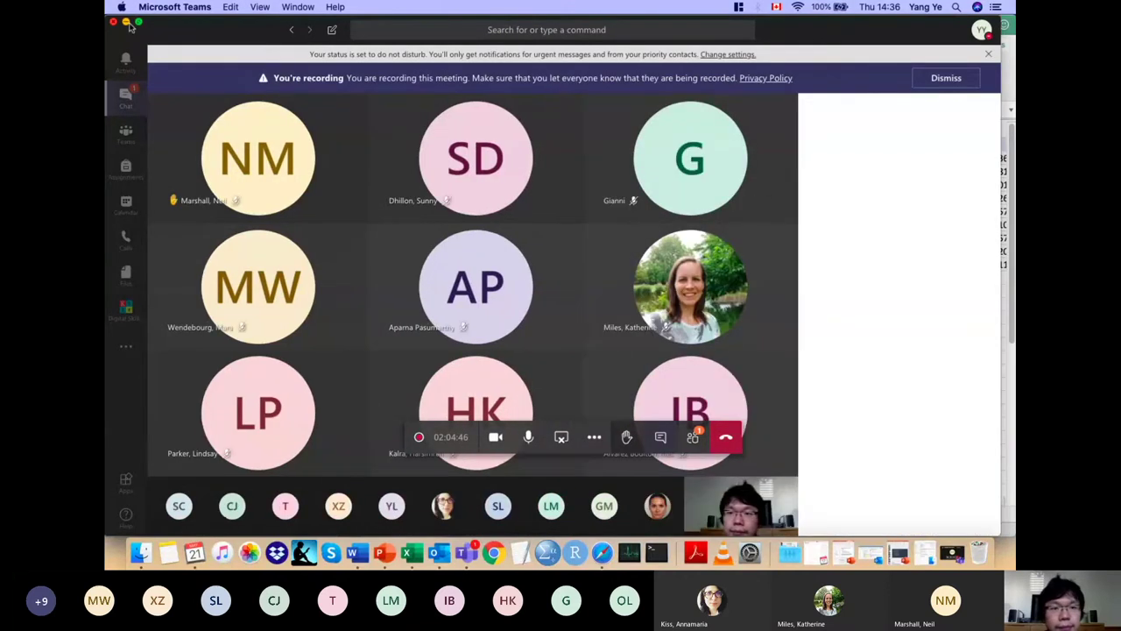
scroll(968, 381, down, 1)
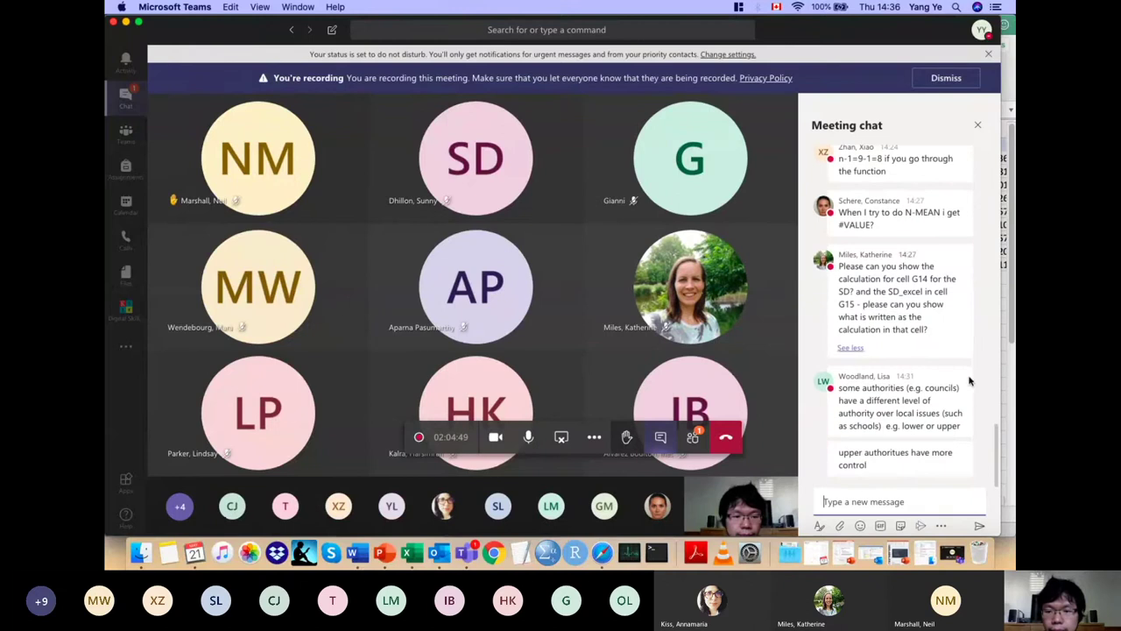
click(125, 22)
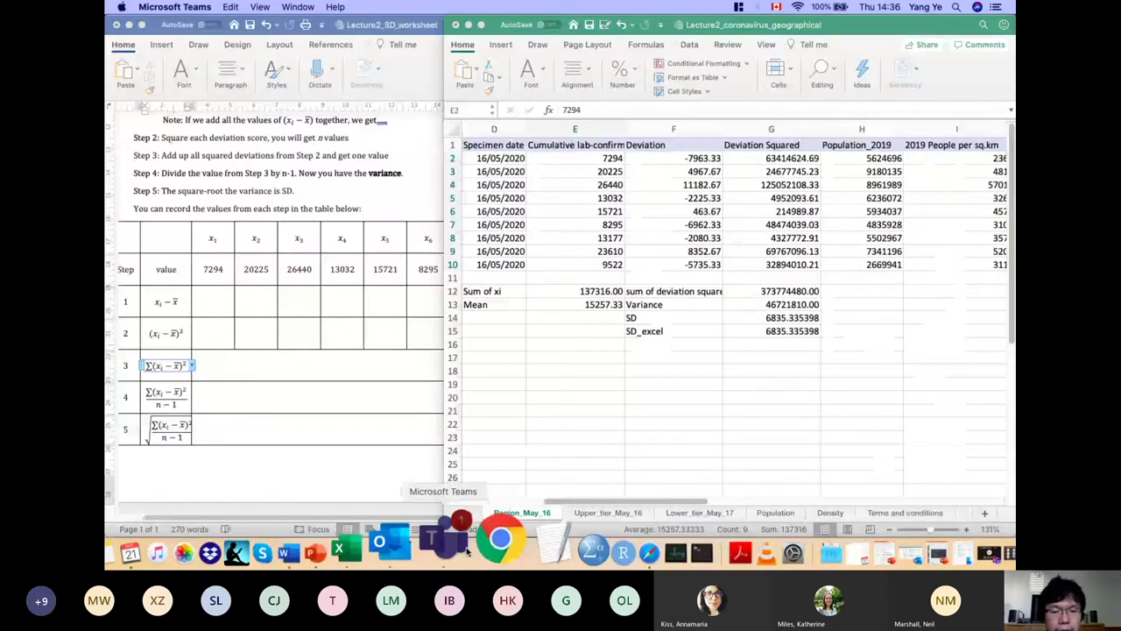
click(467, 550)
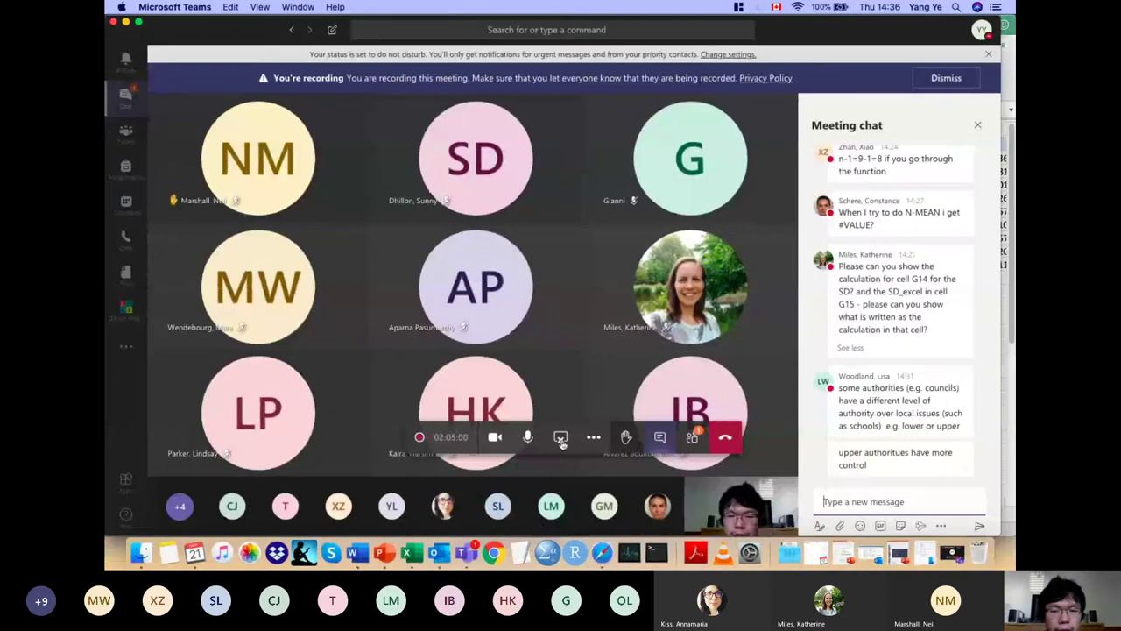
Step: Switch to the PowerPoint slide show, decline the request for file access, and resume at the "Step by step" slide
click(126, 22)
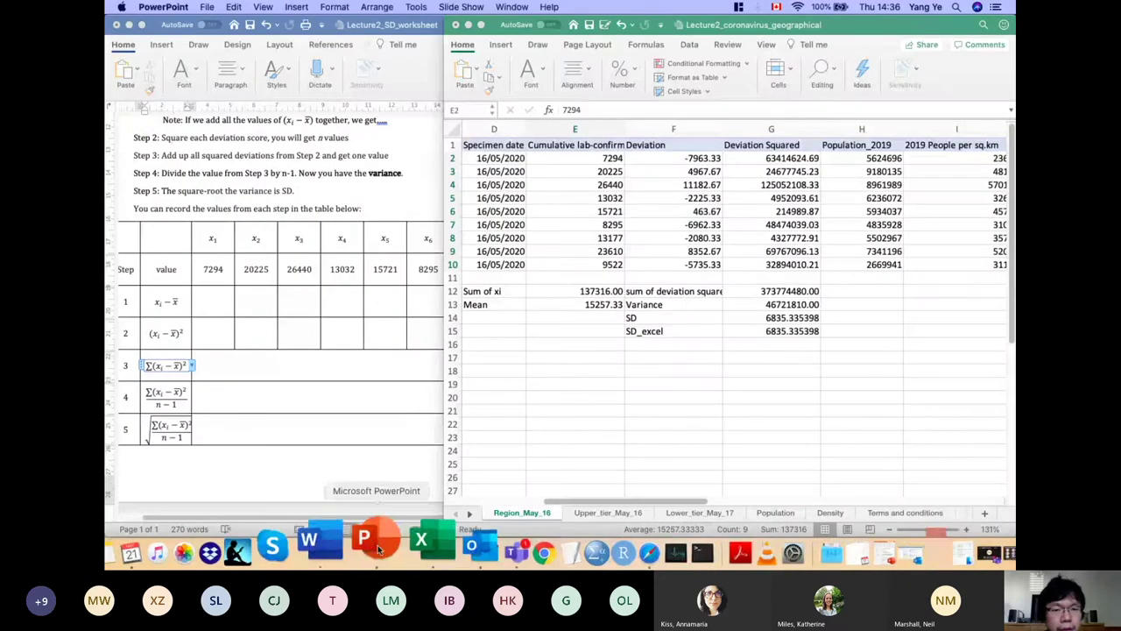
click(375, 552)
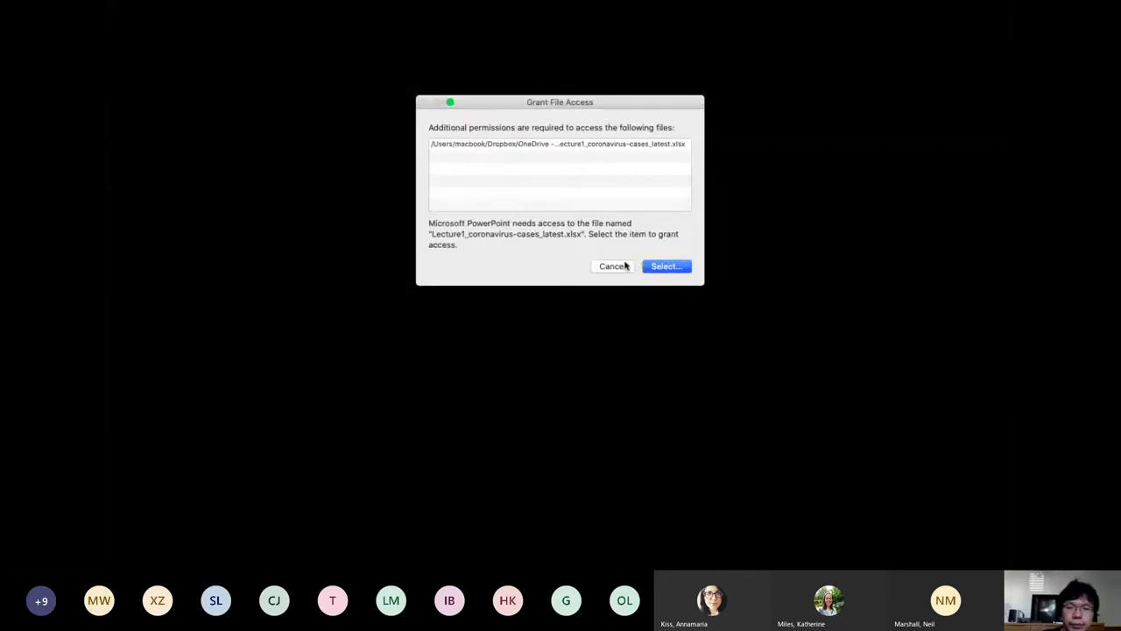
click(613, 265)
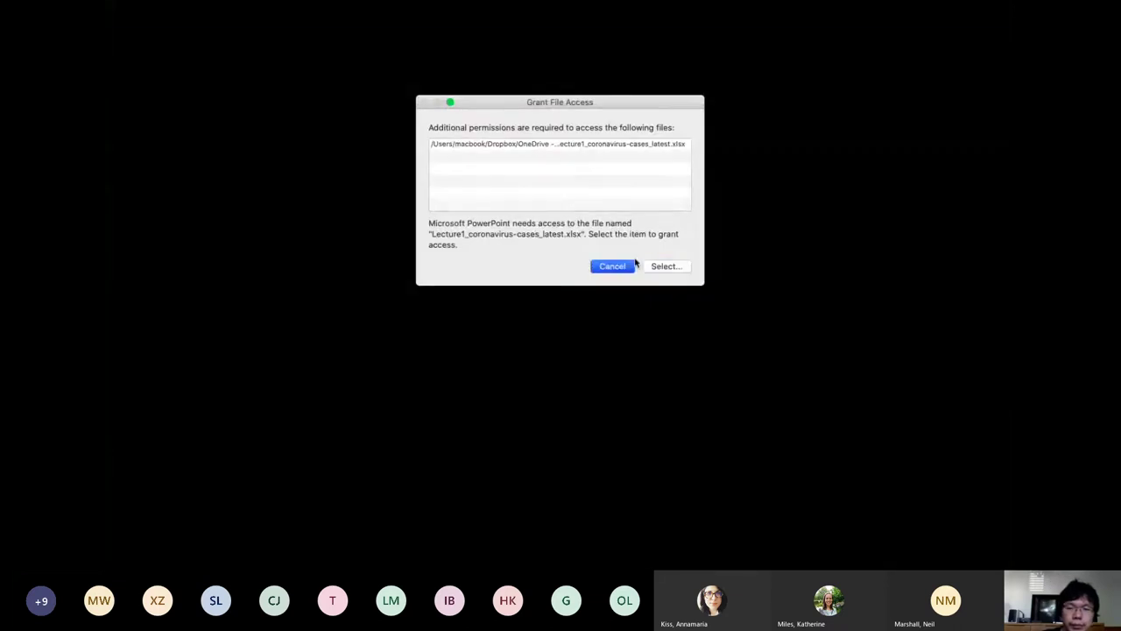
key(Right)
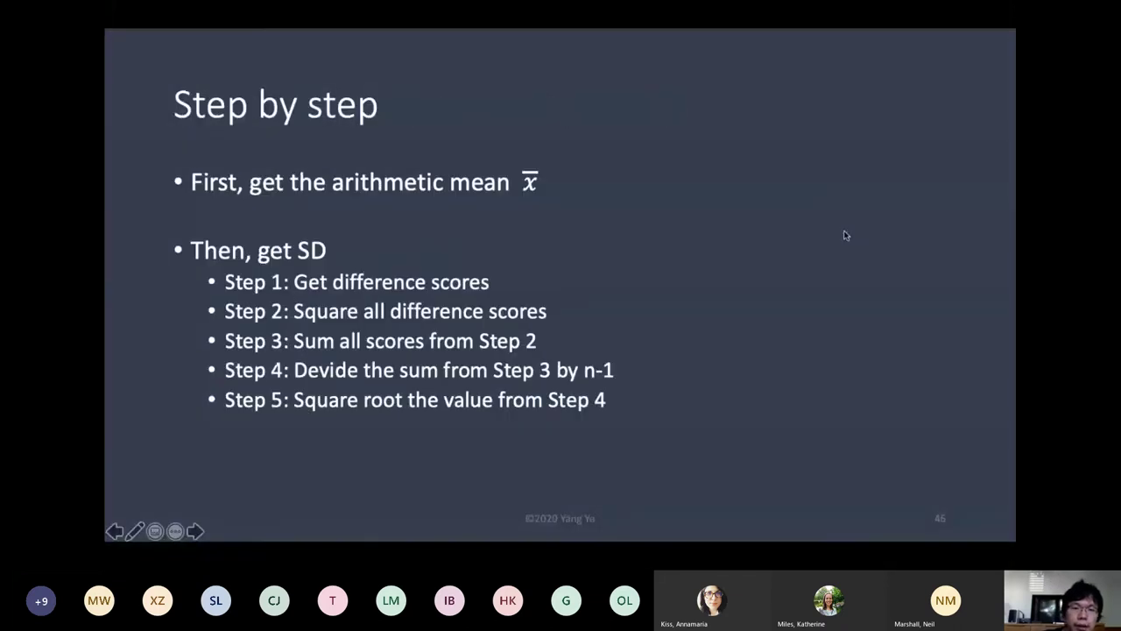
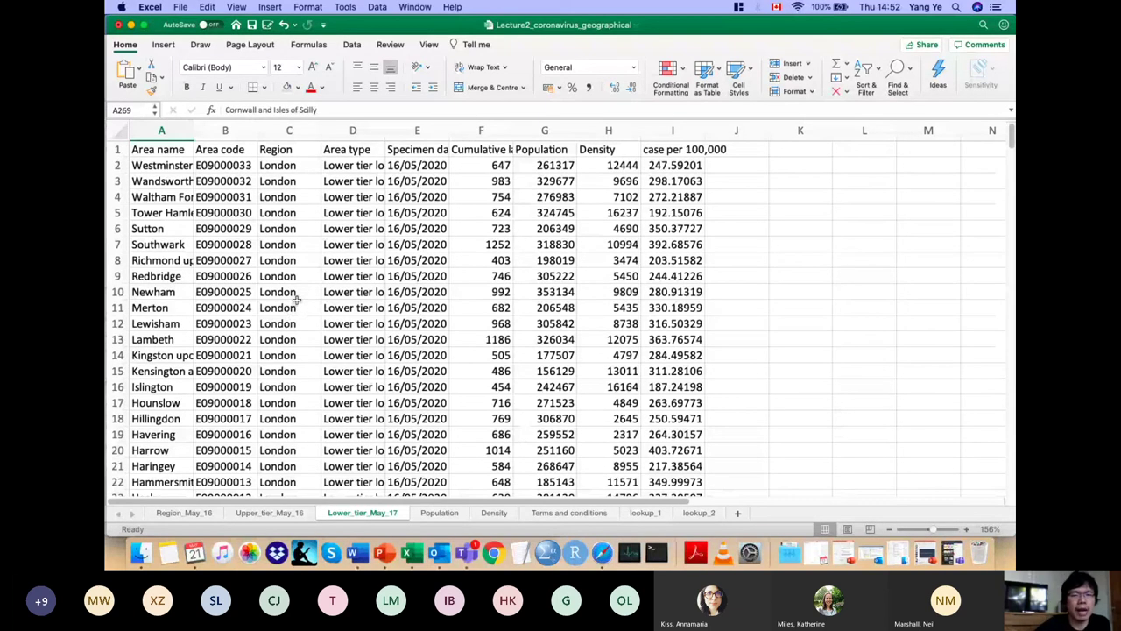
Step: Examine the XLOOKUP formula behind the region name in C2 of Lower_tier_May_17
click(295, 166)
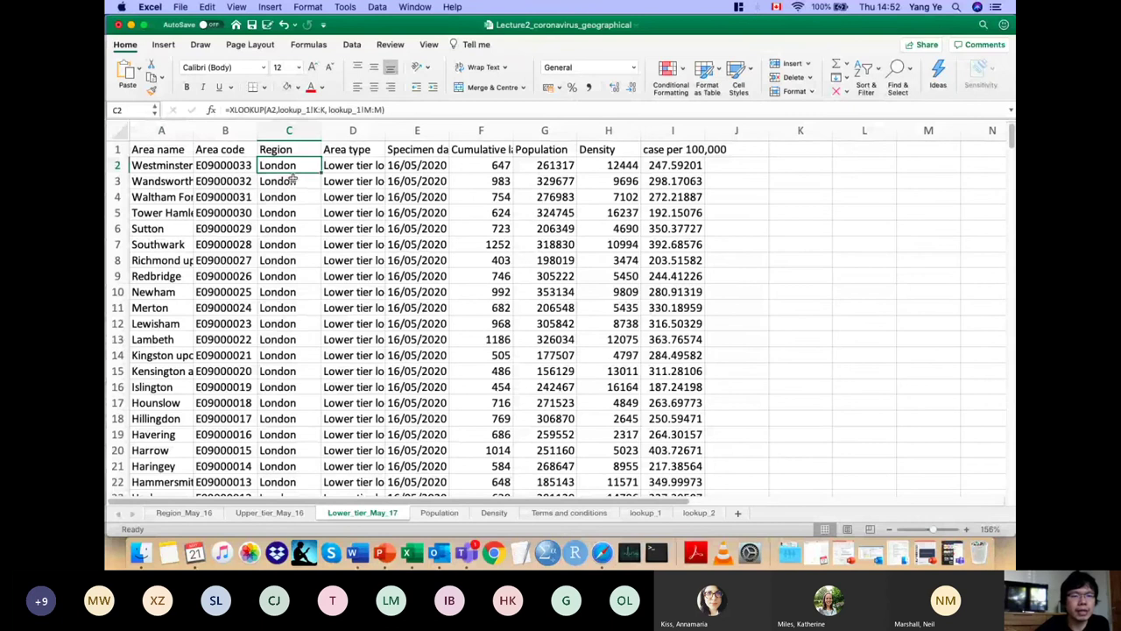
click(294, 179)
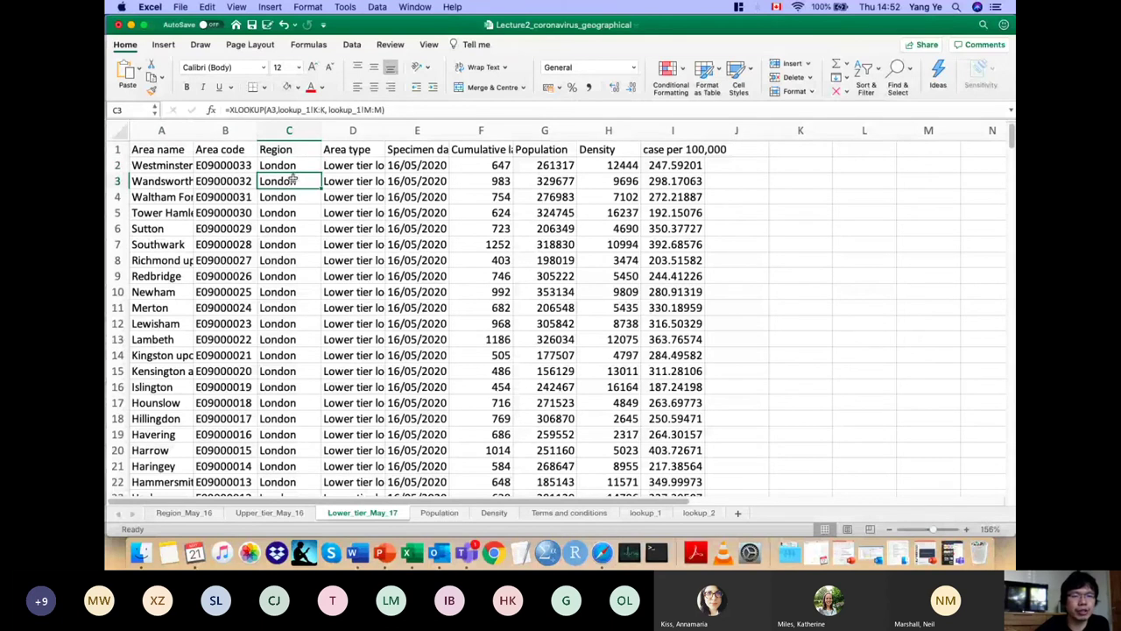
key(Up)
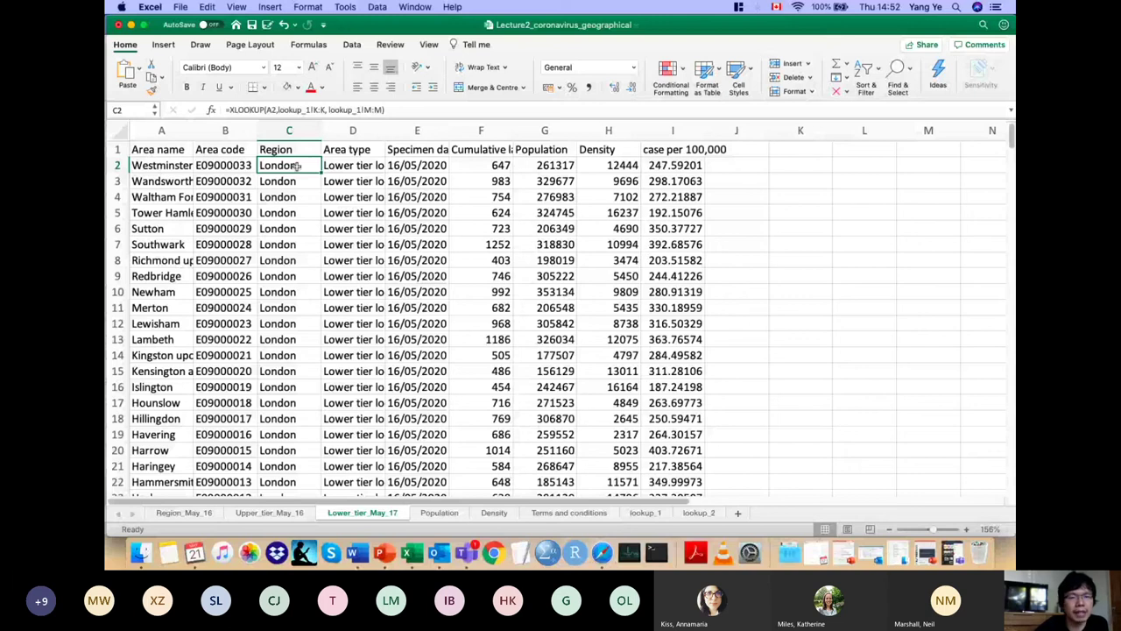
drag(383, 110, 229, 111)
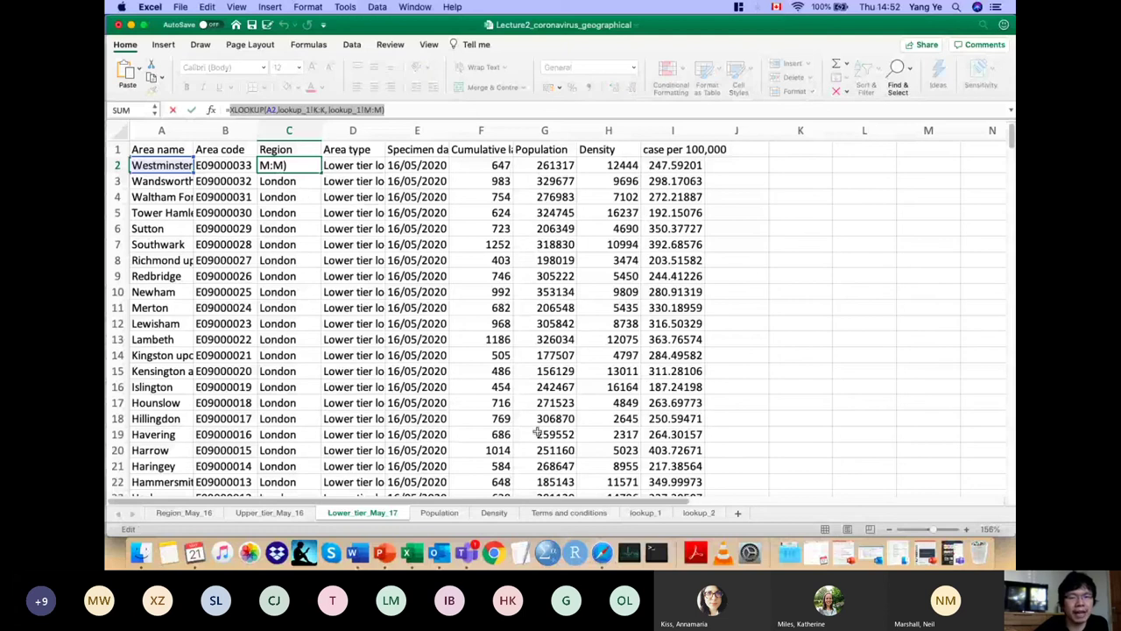
key(Return)
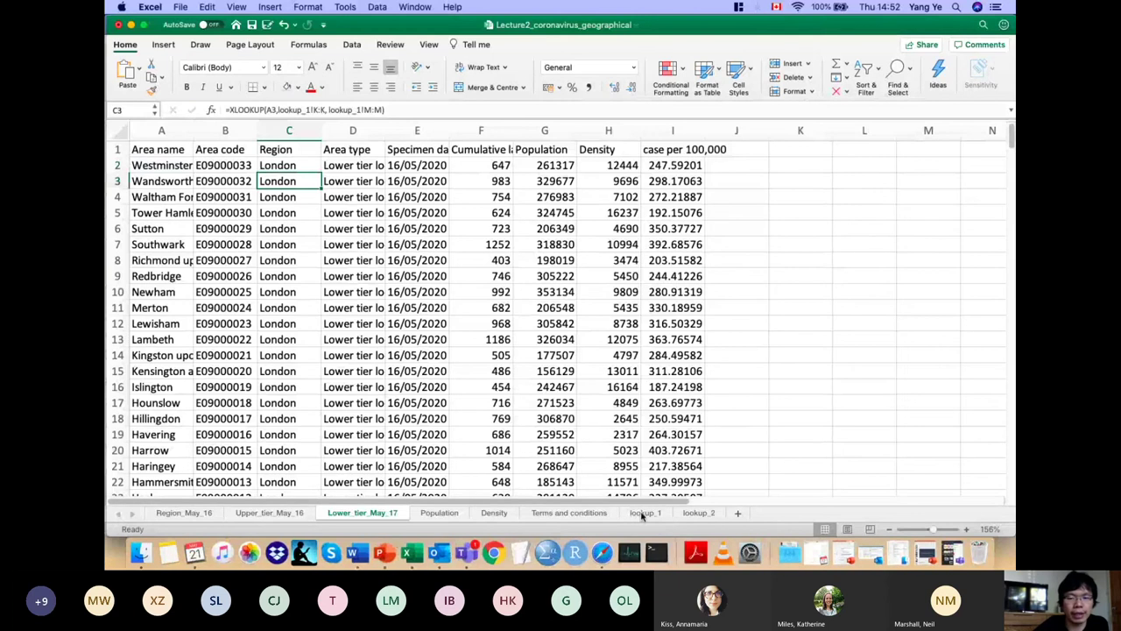
Step: Examine the two lookup tables in lookup_1, linking lower-tier to upper-tier authorities and local authority districts to regions
click(644, 513)
scroll(318, 213, up, 1)
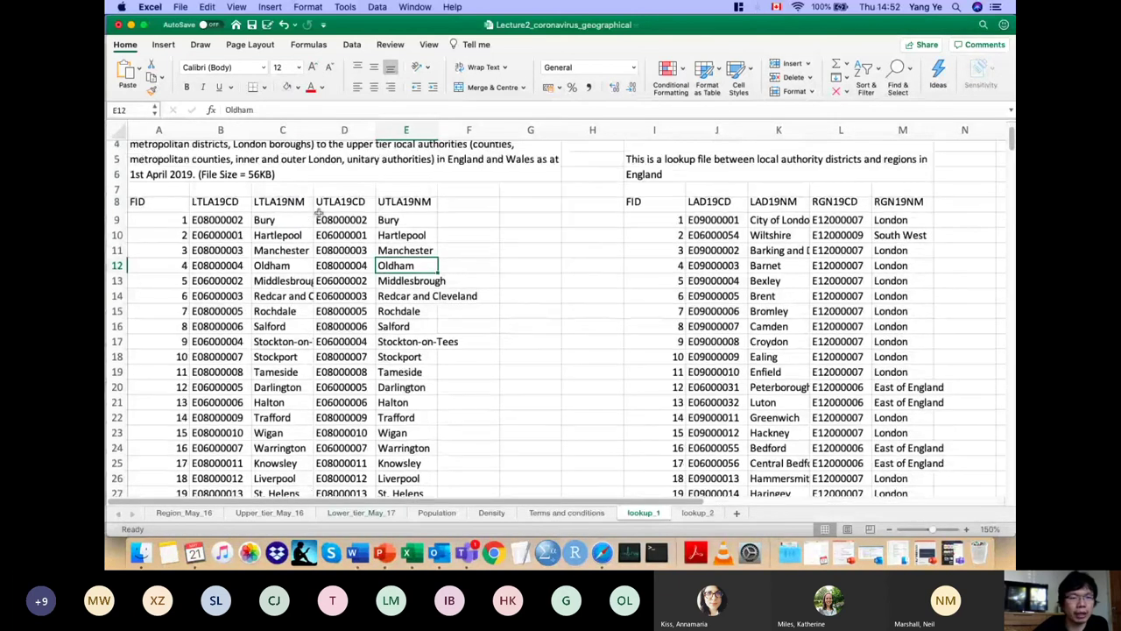
scroll(318, 213, up, 2)
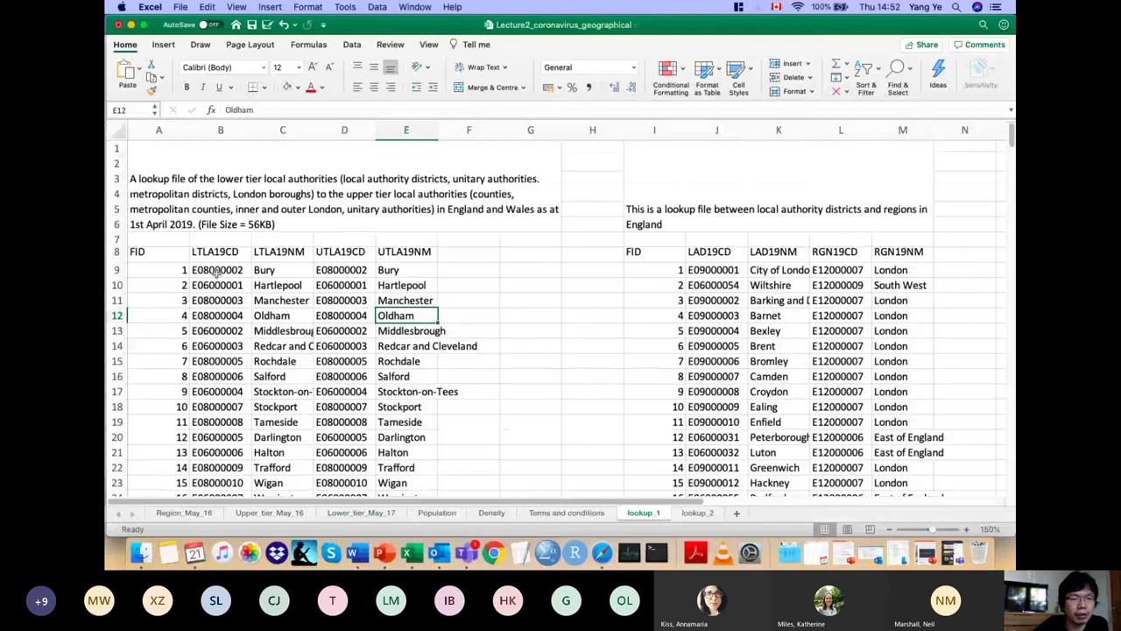
click(217, 271)
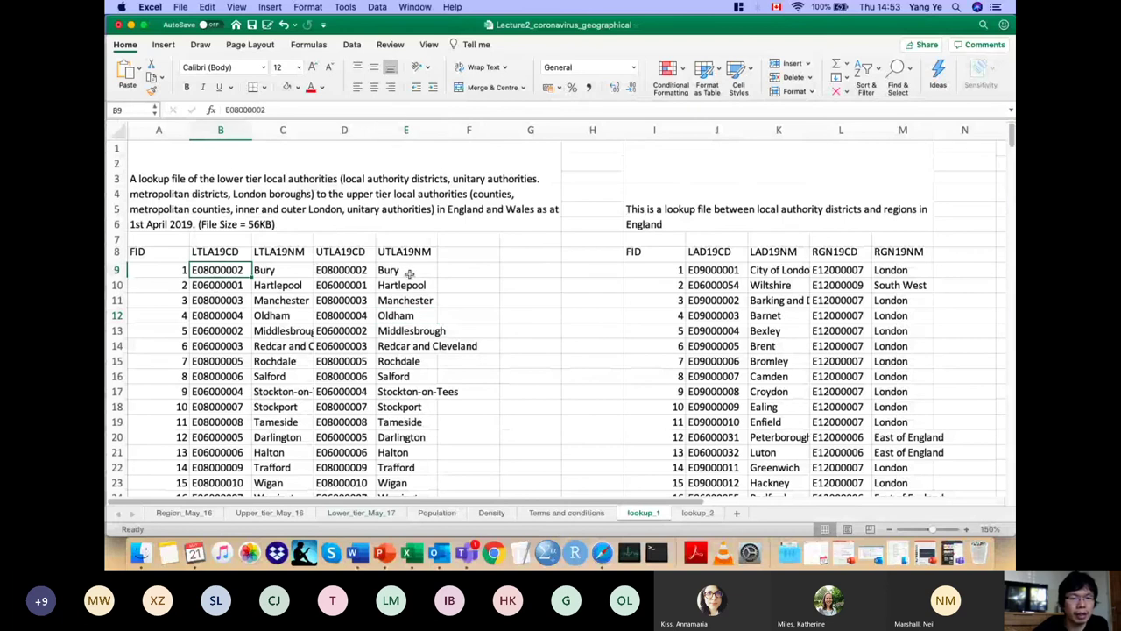
click(409, 274)
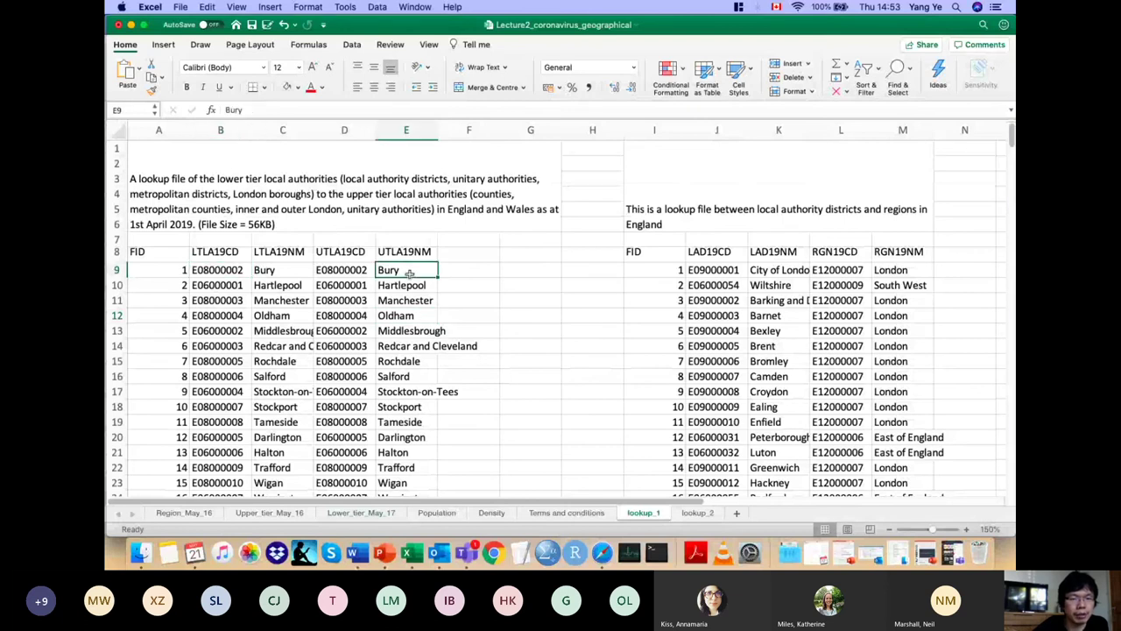
click(716, 270)
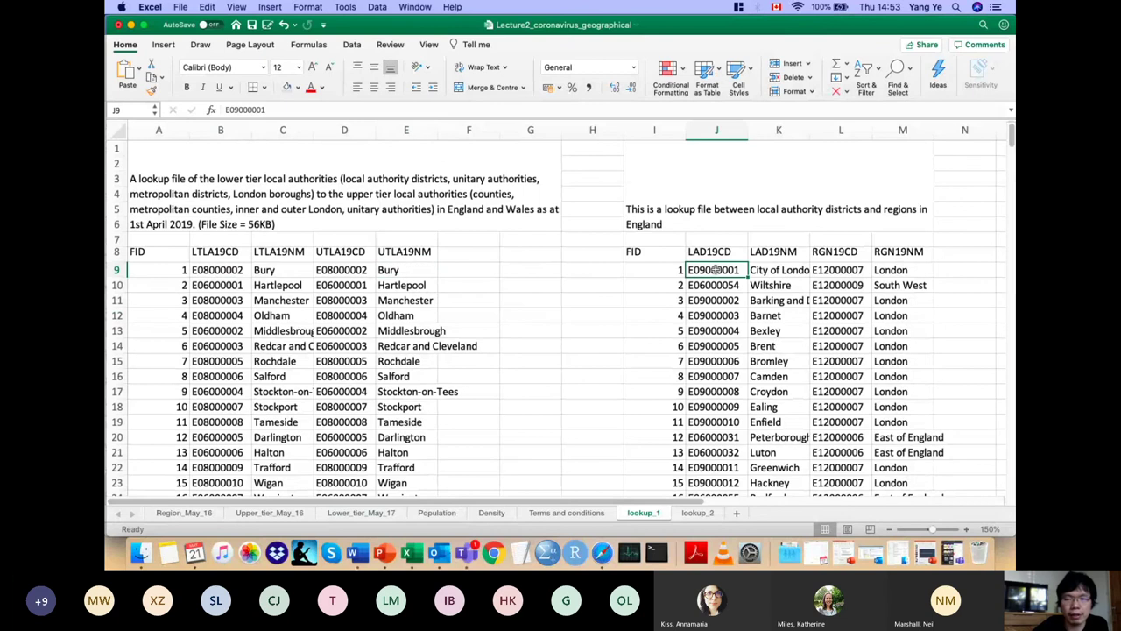
click(902, 271)
Step: Examine the district names in column K and the district codes in column J of lookup_1
click(761, 272)
click(716, 270)
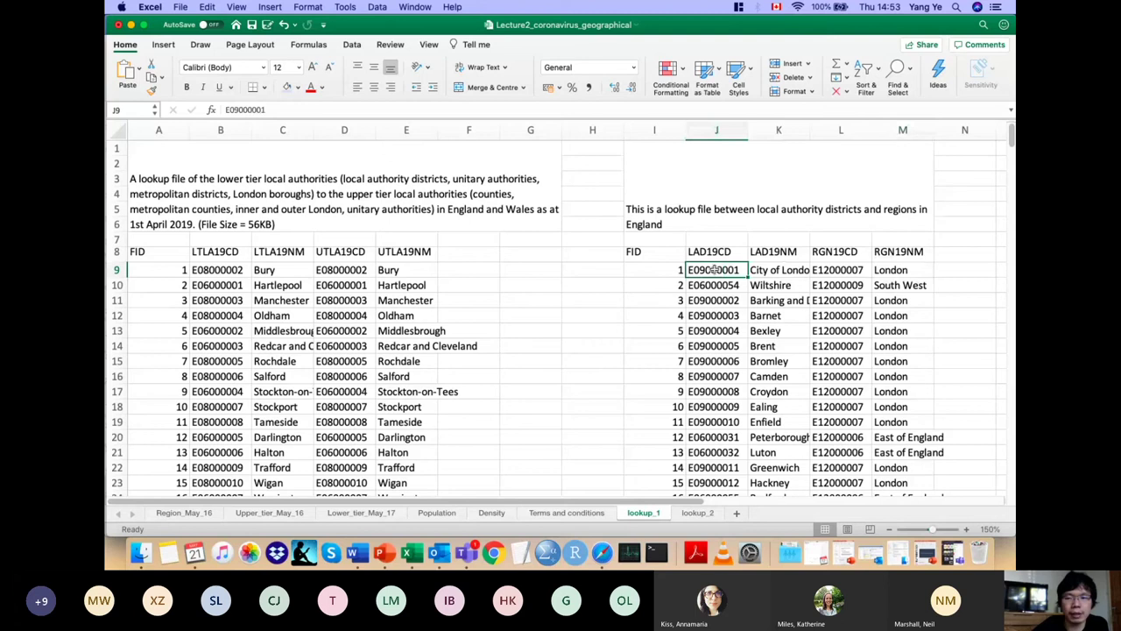
click(787, 130)
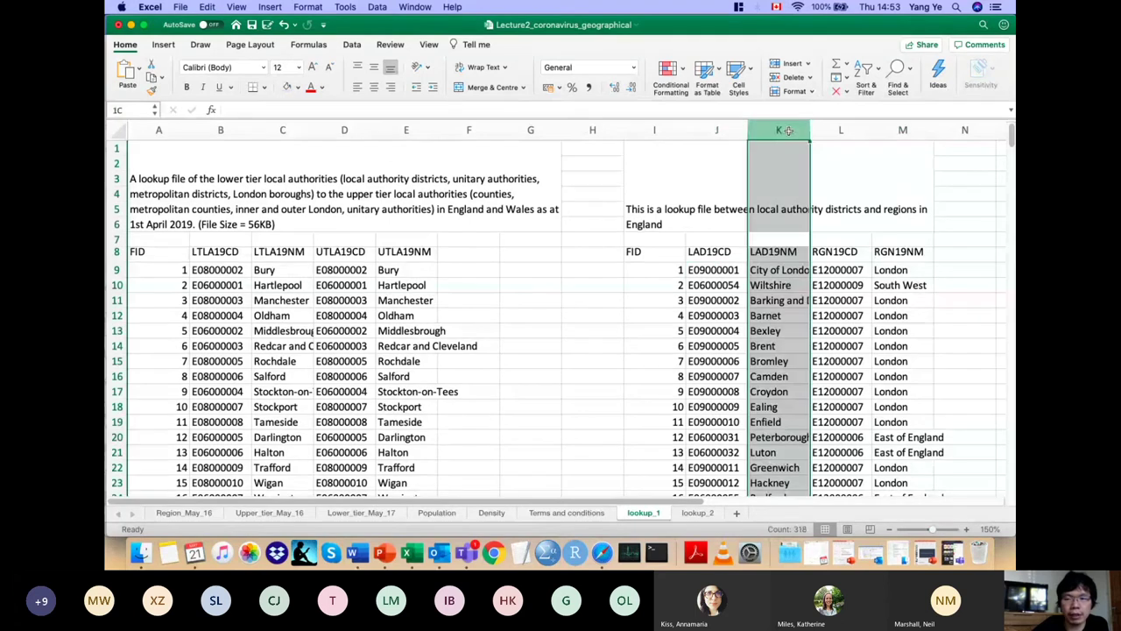
click(779, 271)
click(781, 287)
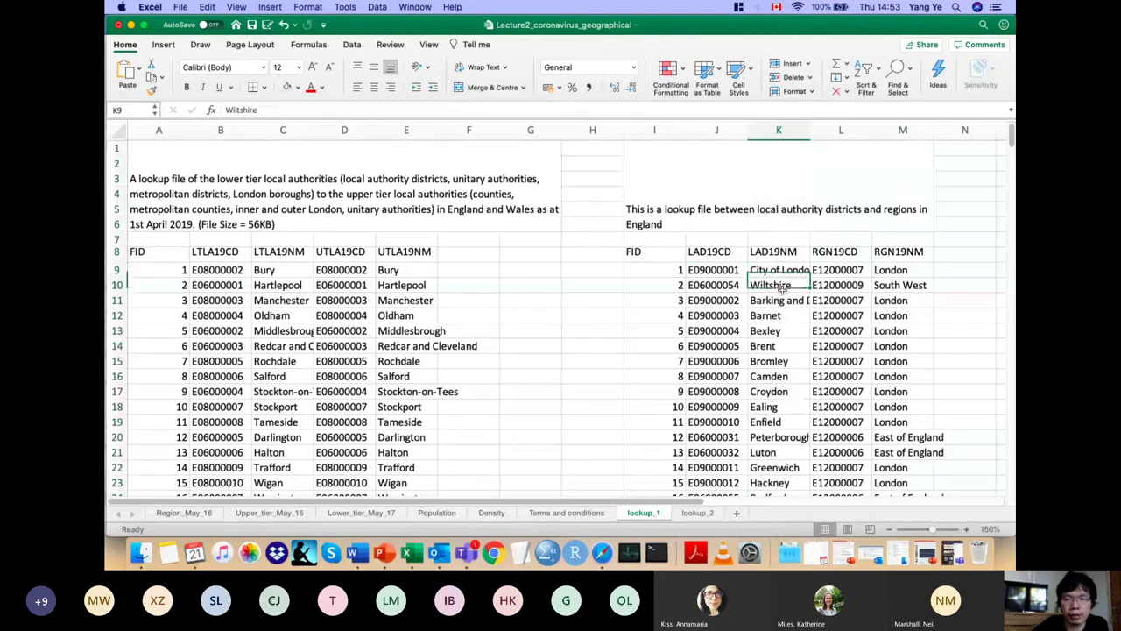
click(715, 270)
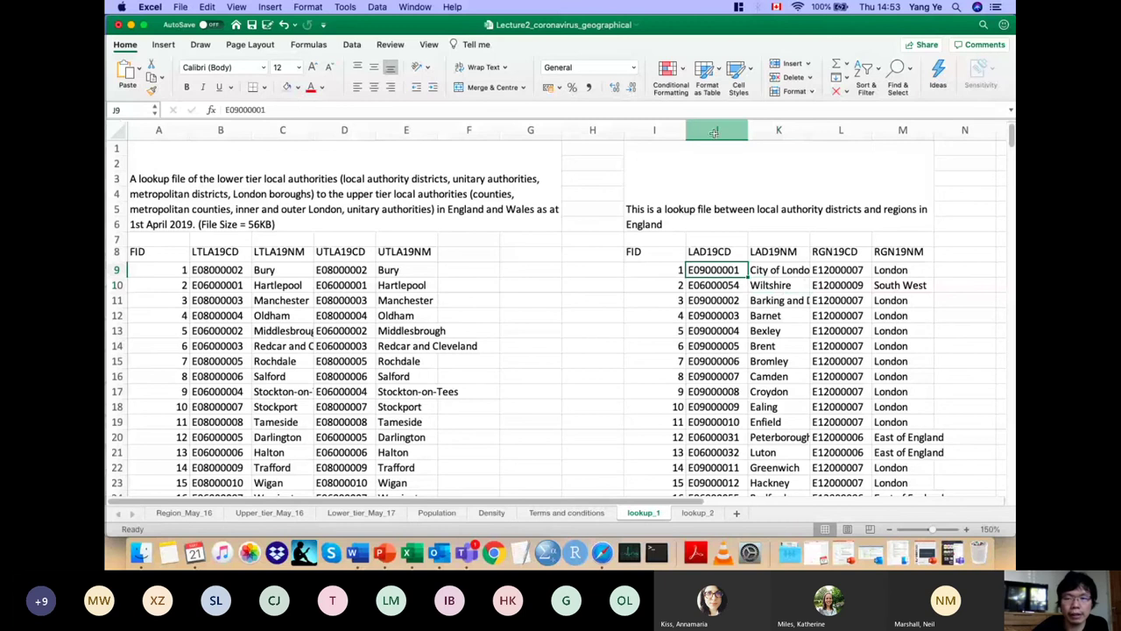
click(714, 285)
key(super+shift+Down)
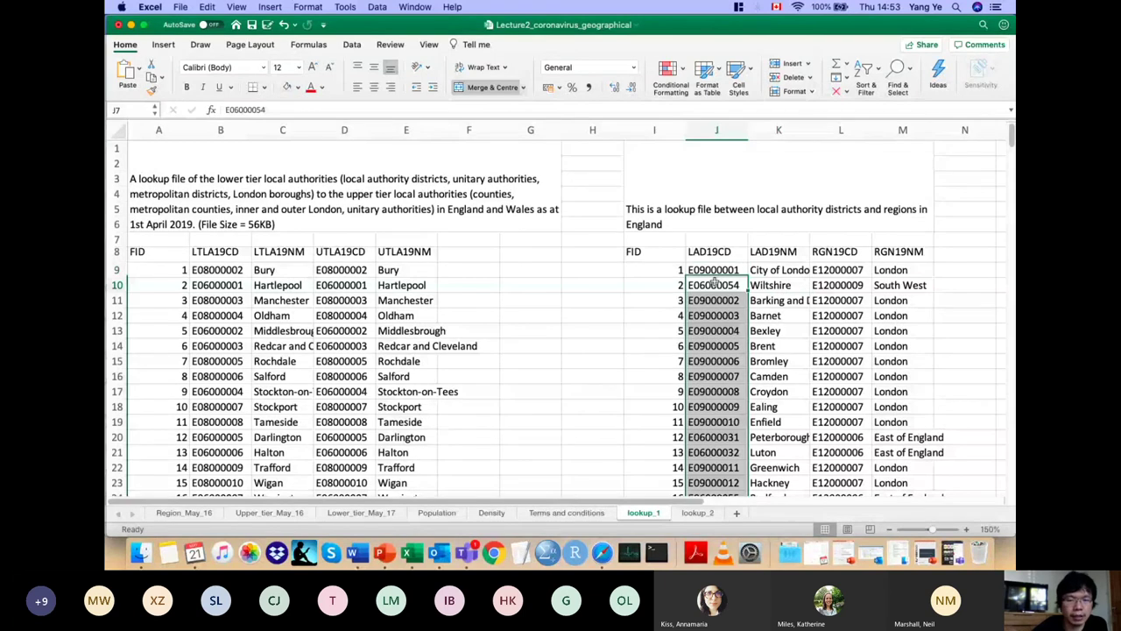
click(725, 270)
Step: Check the Terms and conditions sheet from its beginning and return to lookup_1
click(587, 514)
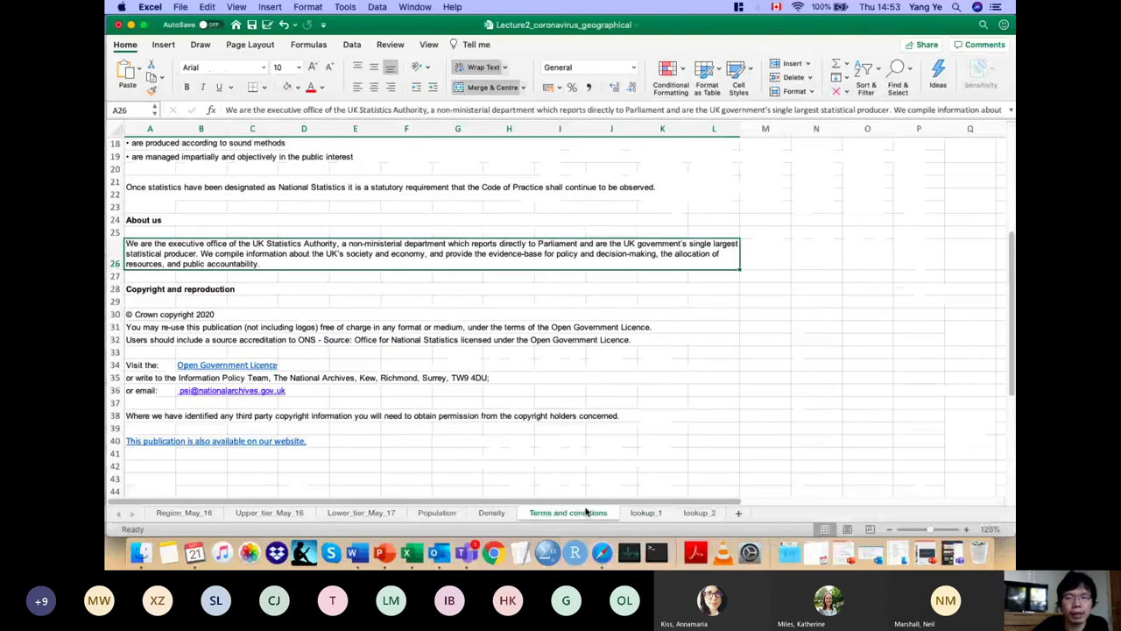
scroll(576, 272, up, 5)
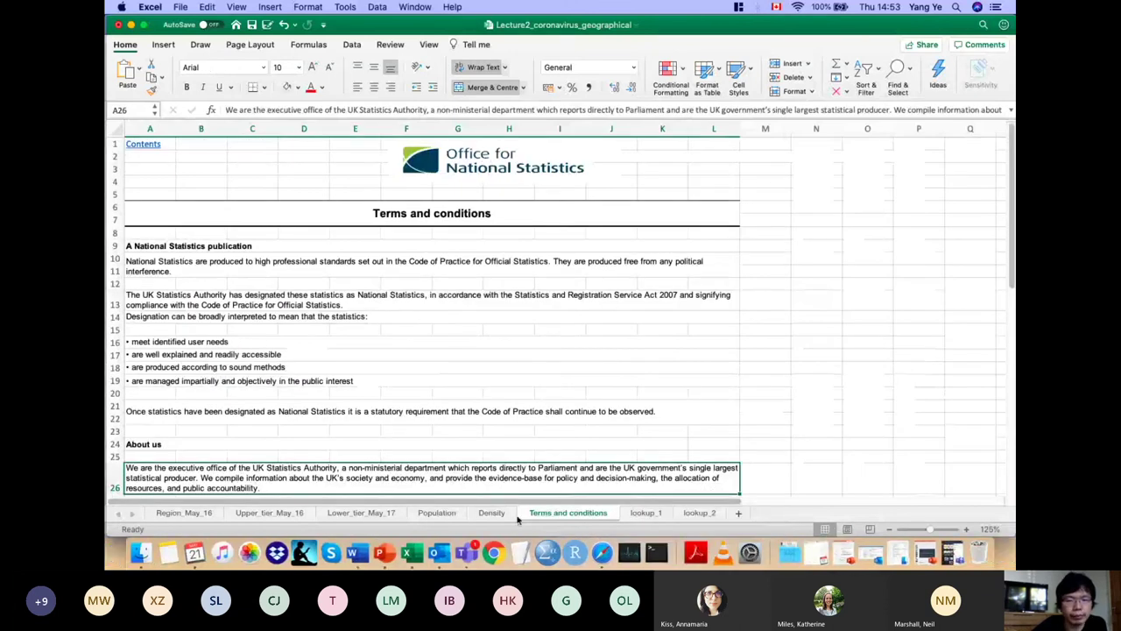
click(649, 513)
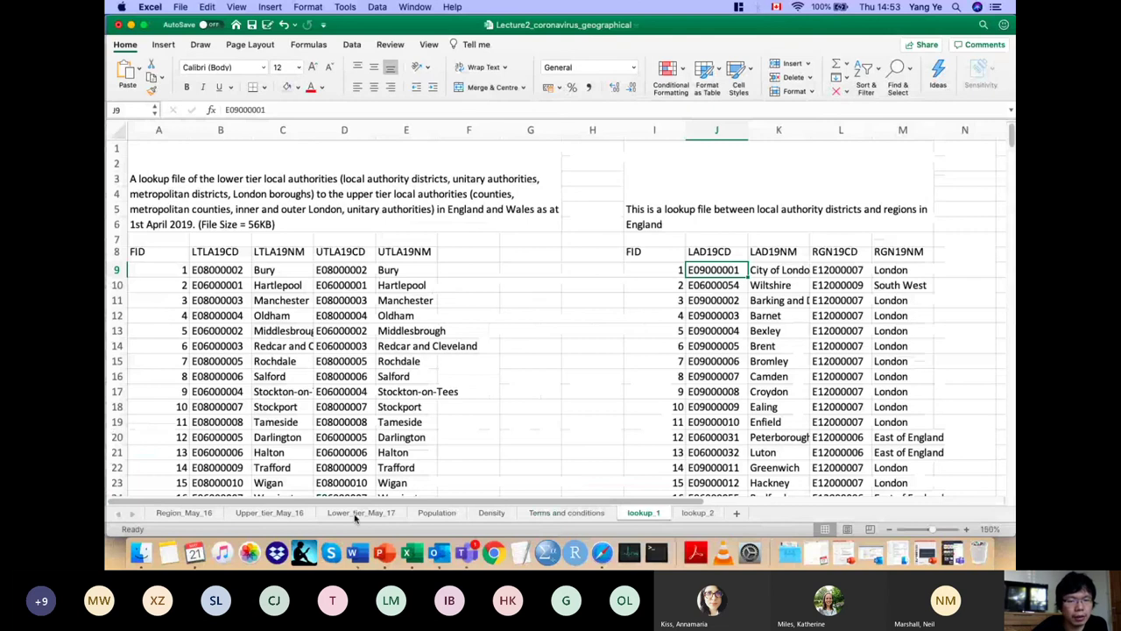
Step: Relate the area name in A2 of Lower_tier_May_17 to the region lookup formula in C2 and the entries below it
click(359, 512)
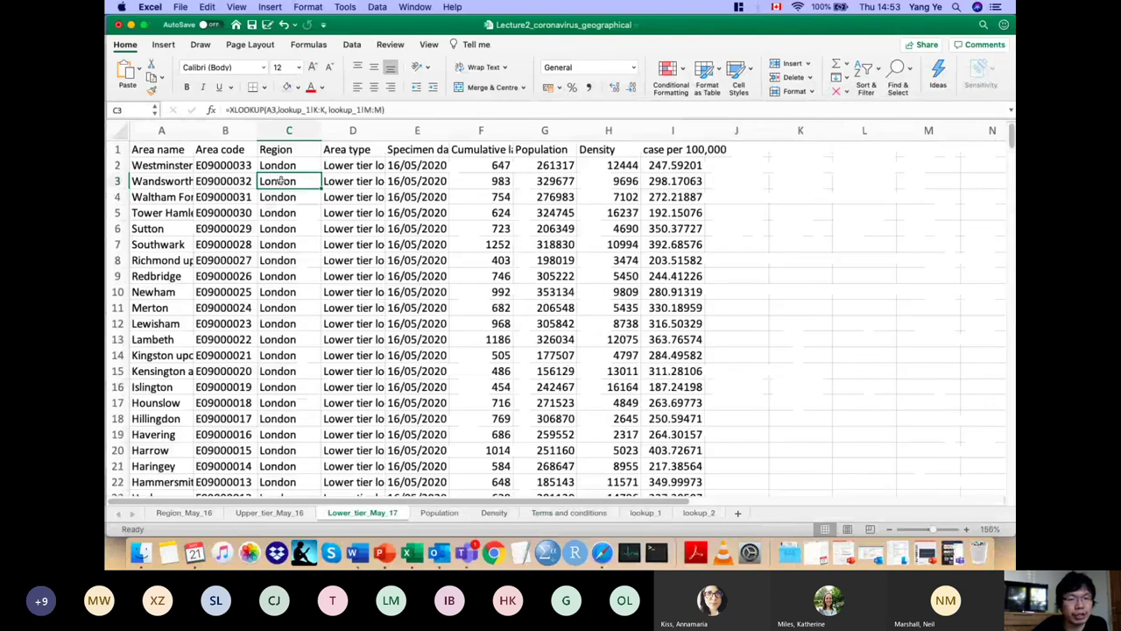
click(158, 168)
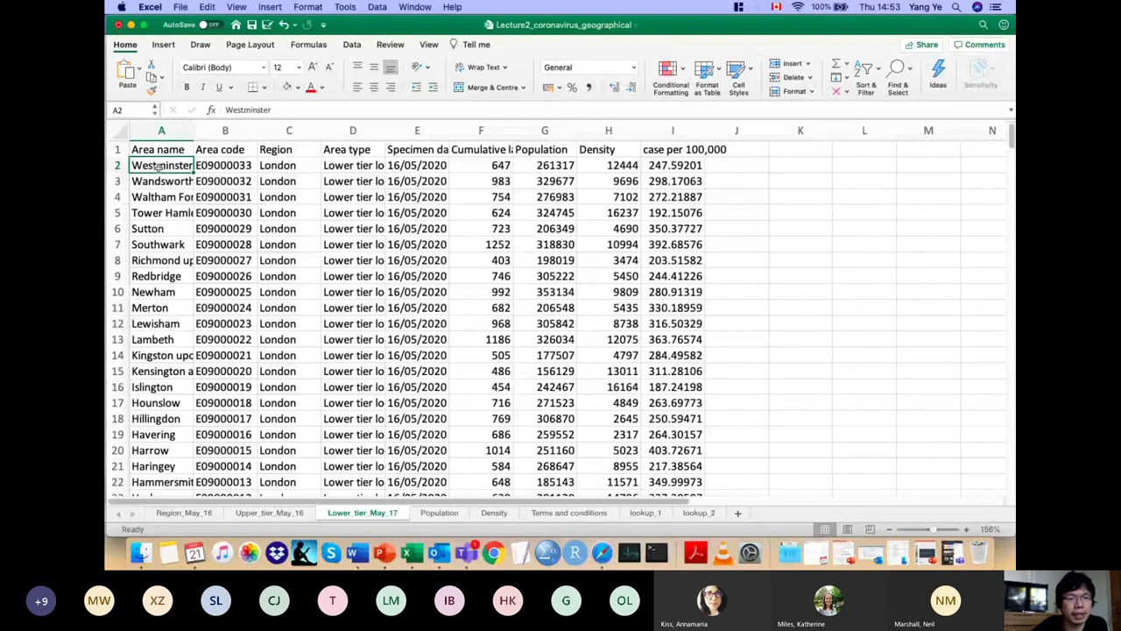
key(Right)
key(Right)
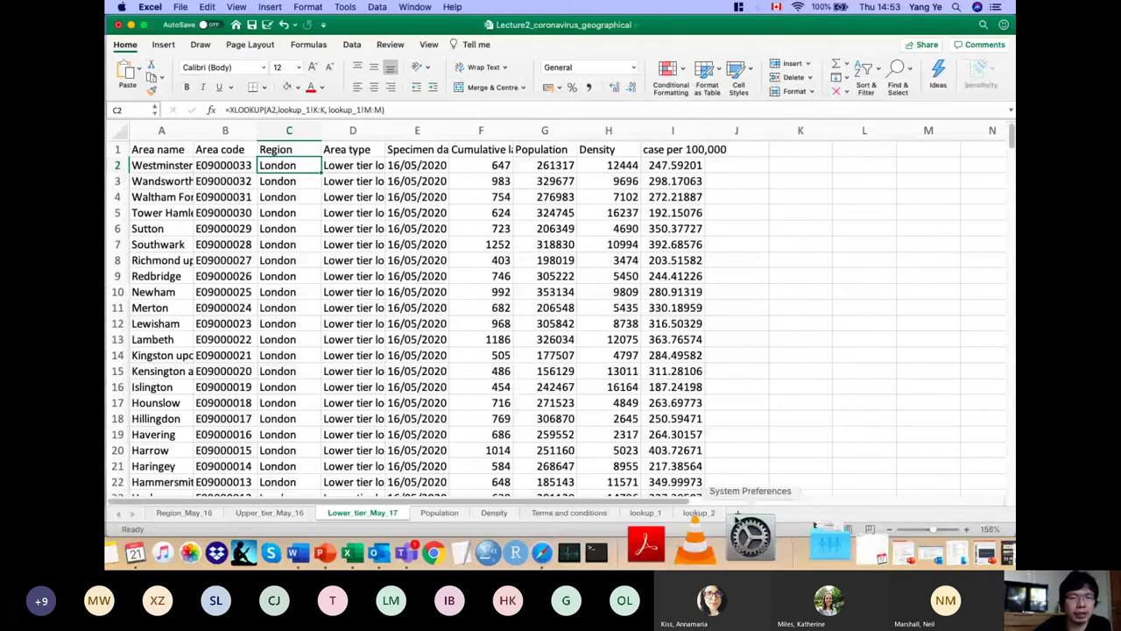
scroll(300, 183, down, 2)
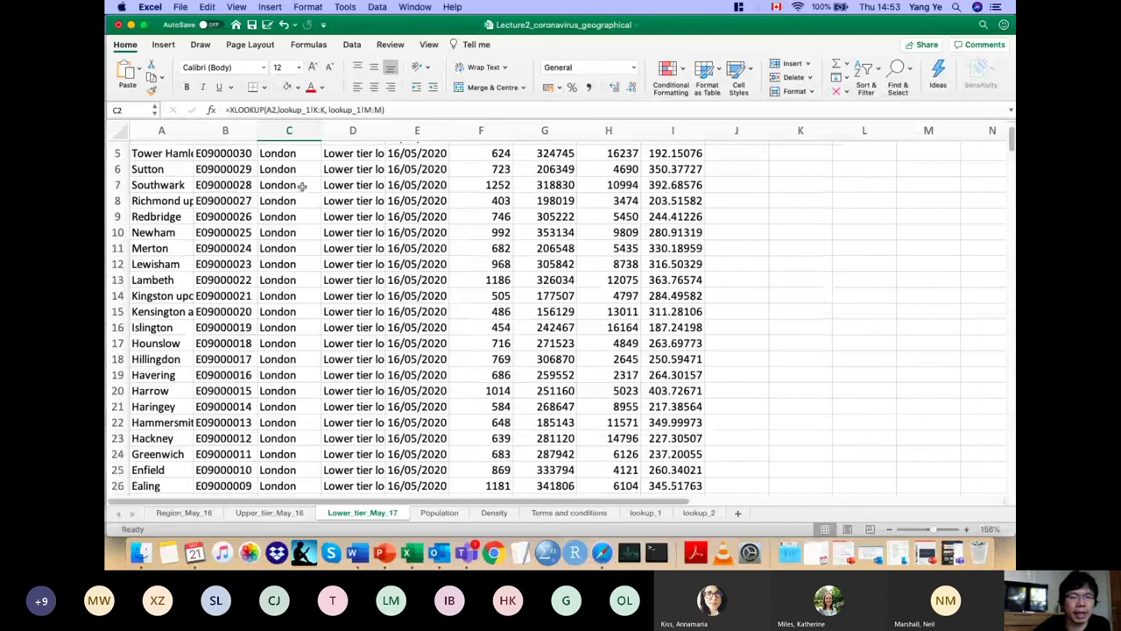
scroll(301, 184, up, 2)
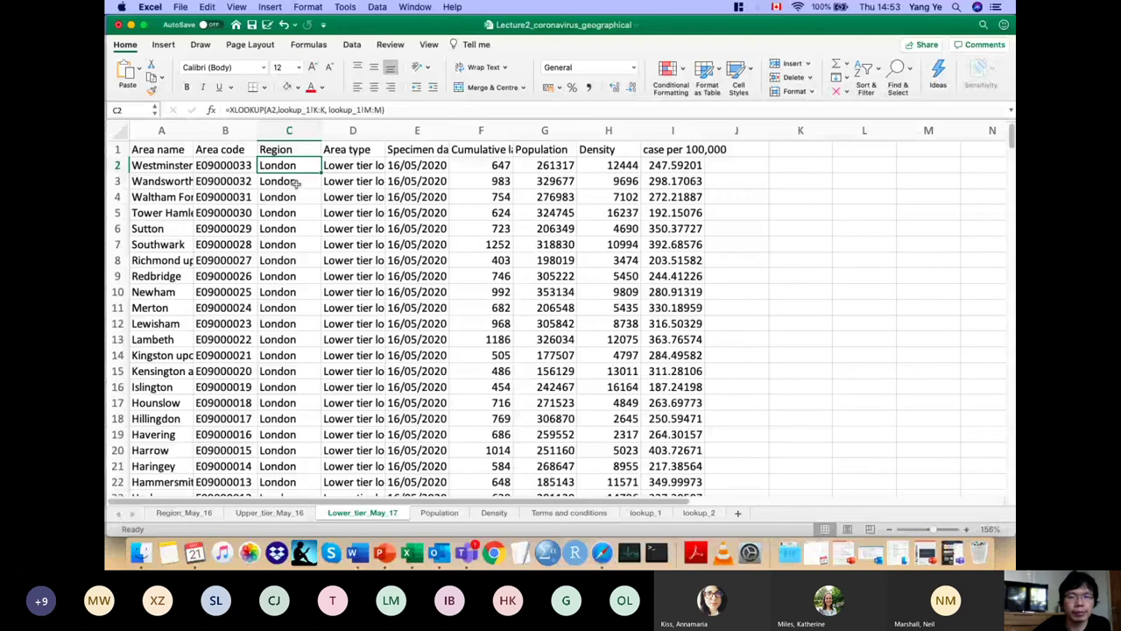
click(306, 323)
Step: Examine the population XLOOKUP formulas in G2 and G3 of Lower_tier_May_17 and the Population sheet they draw on
click(552, 166)
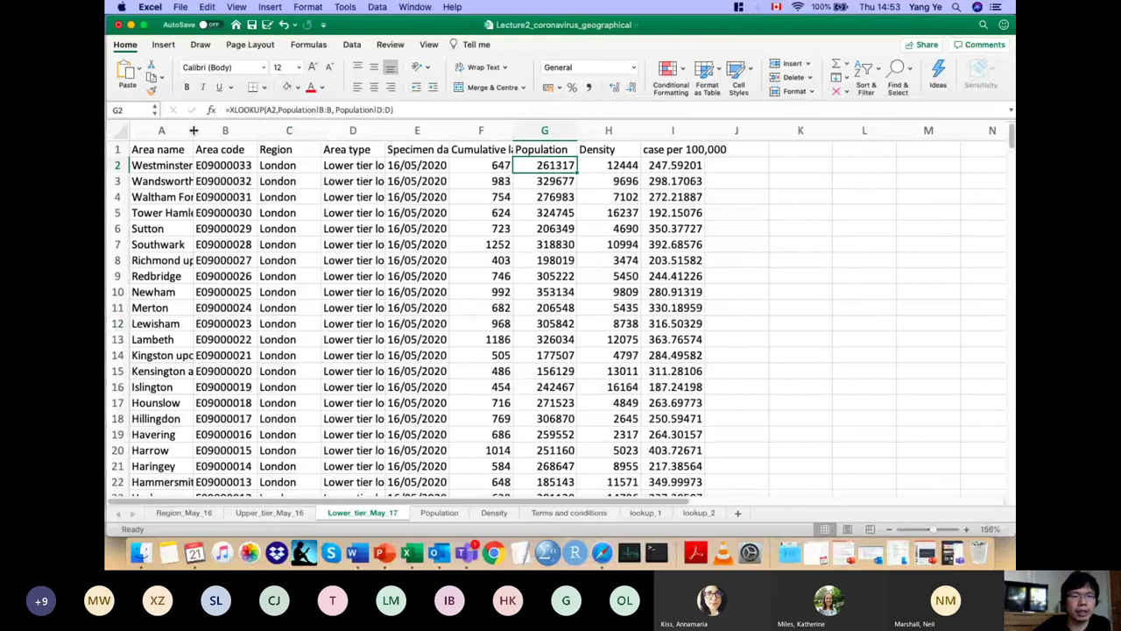
drag(167, 131, 229, 131)
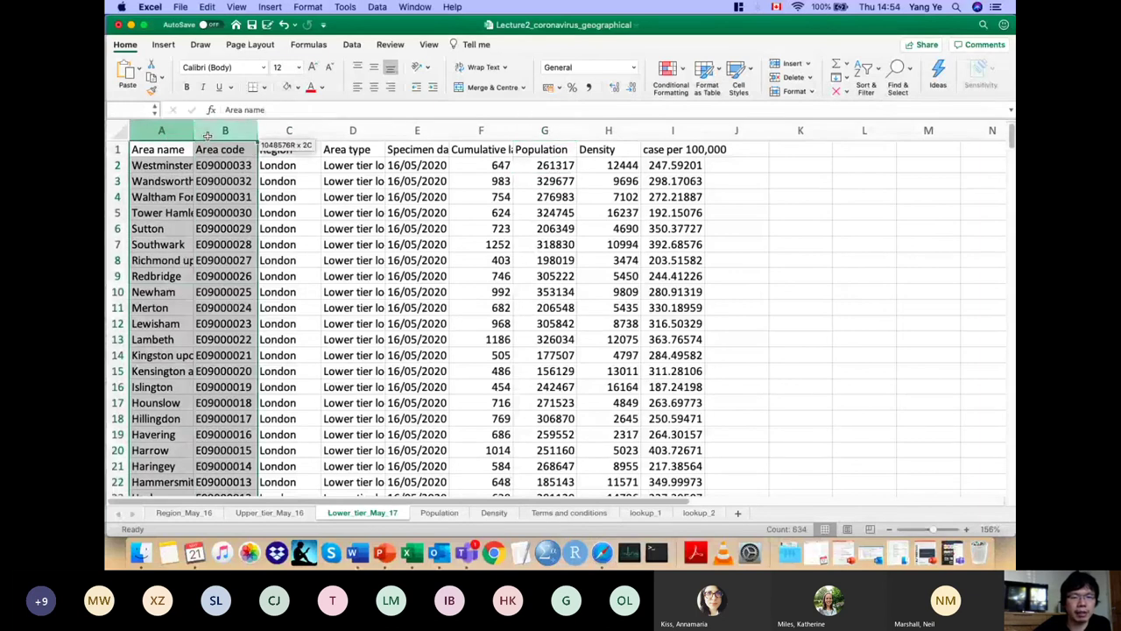
click(543, 180)
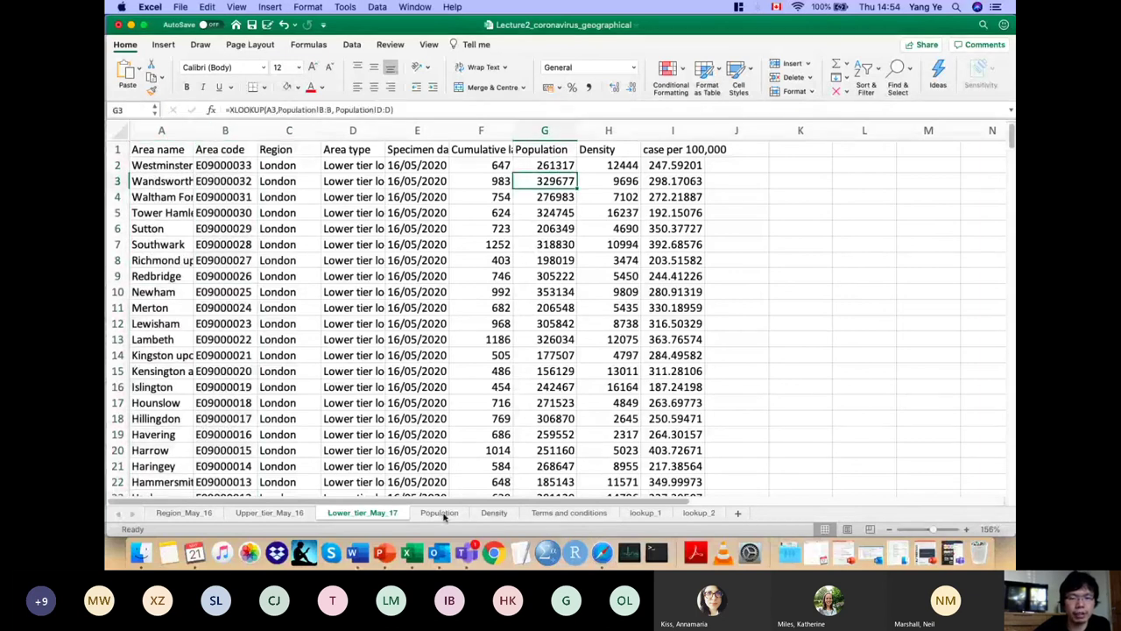
click(439, 514)
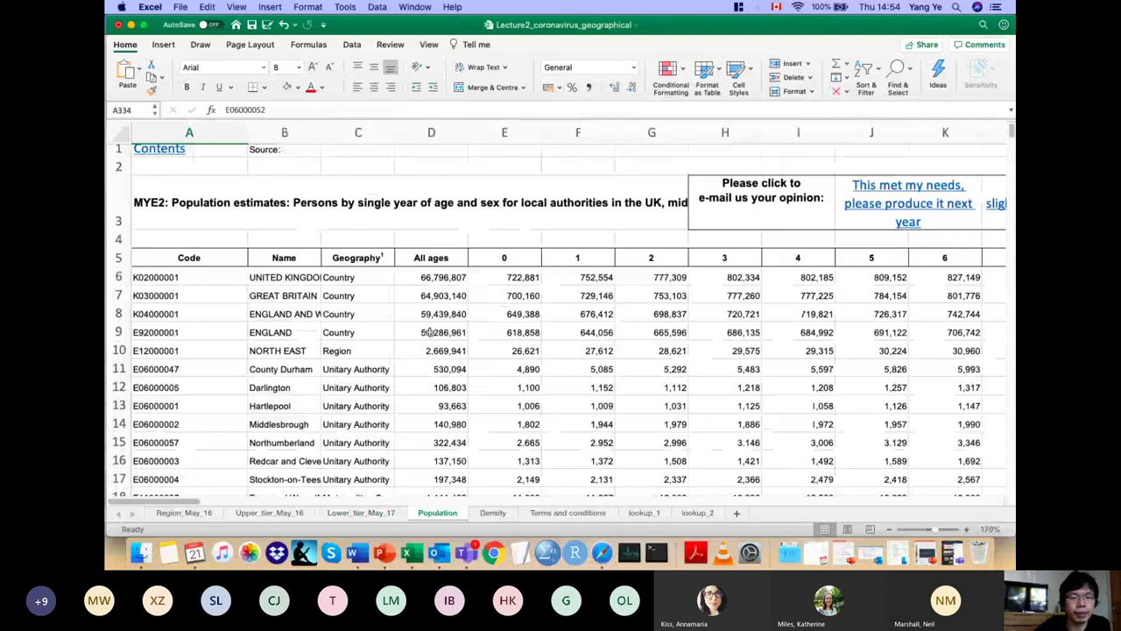
scroll(430, 332, down, 2)
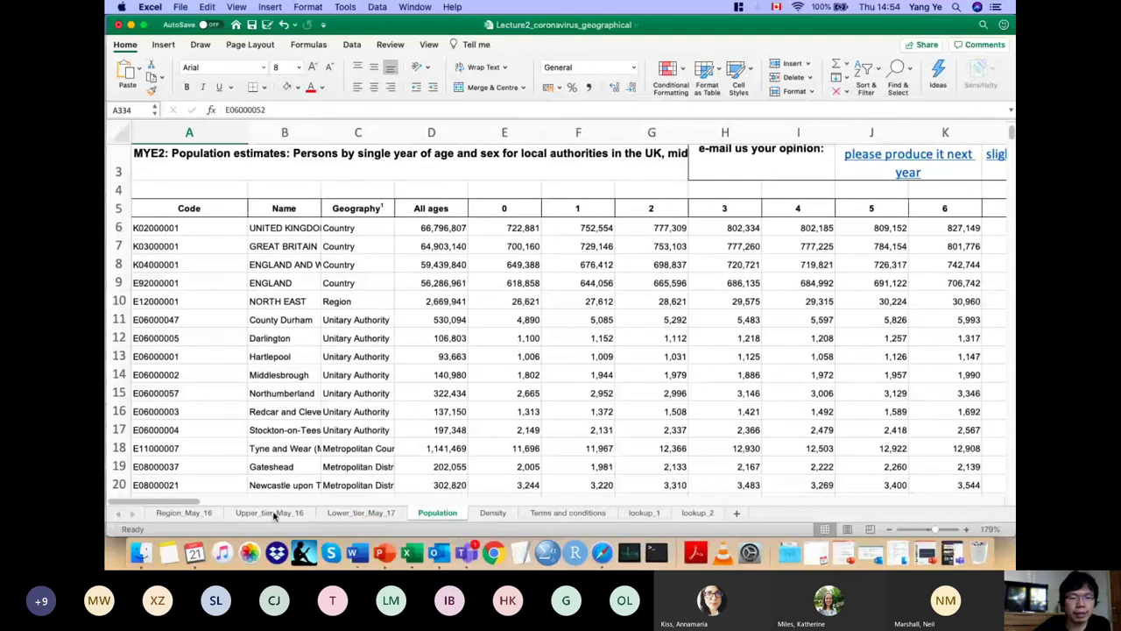
Step: Compare the XLOOKUP formulas for population in G2 and density in H2 of Lower_tier_May_17
click(361, 513)
key(Up)
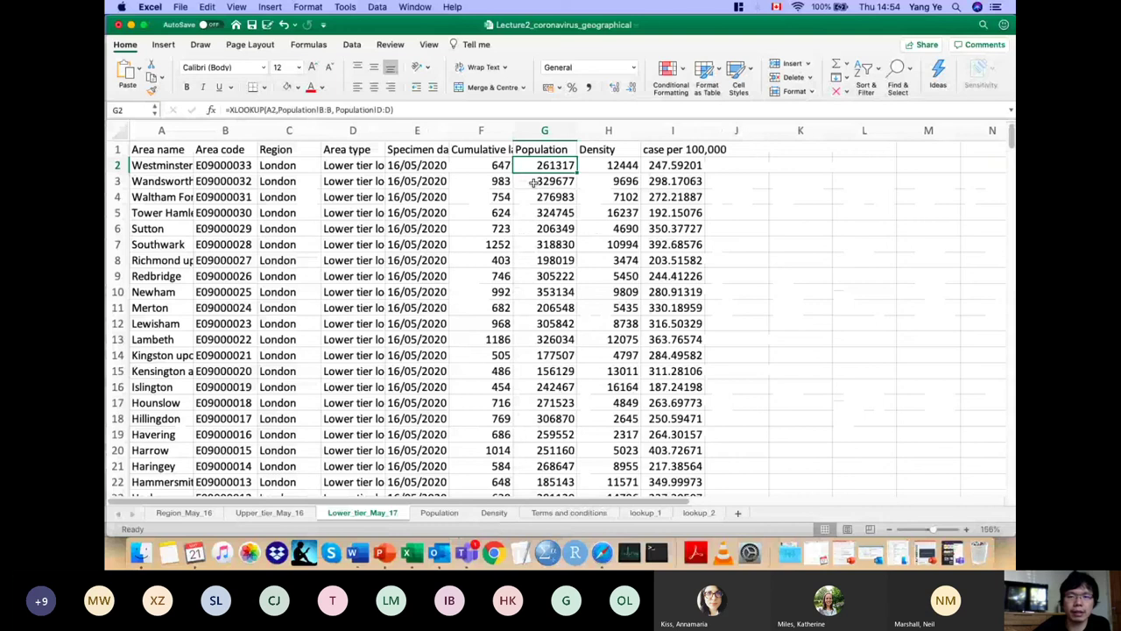
click(626, 165)
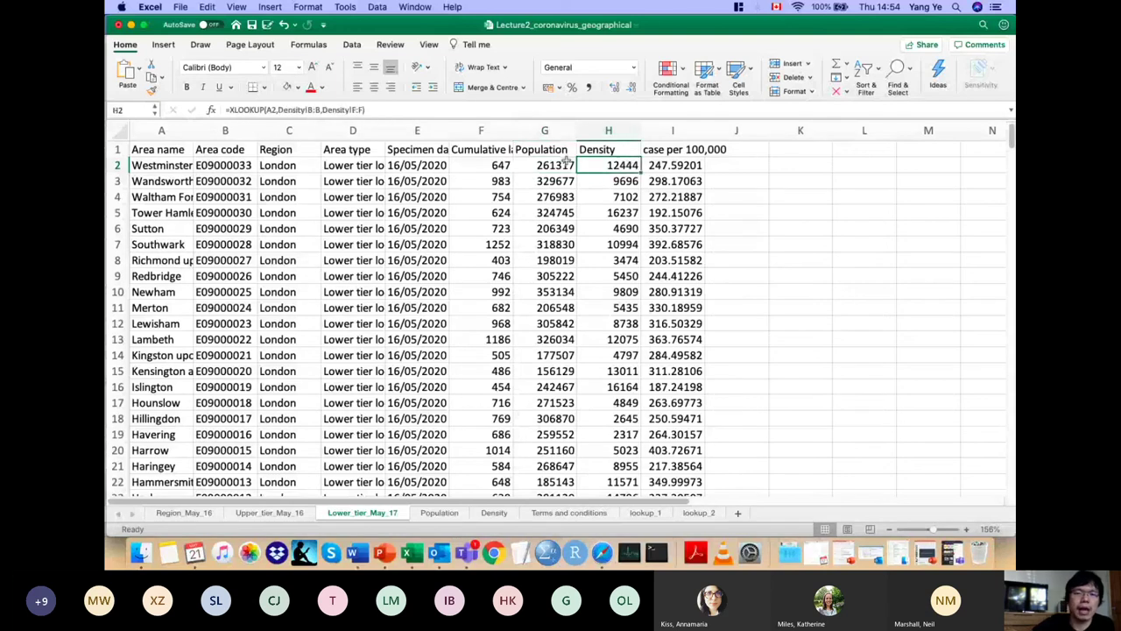
Step: Insert a box and whisker chart of the cumulative lab-confirmed cases in column F and delete its chart title
click(503, 131)
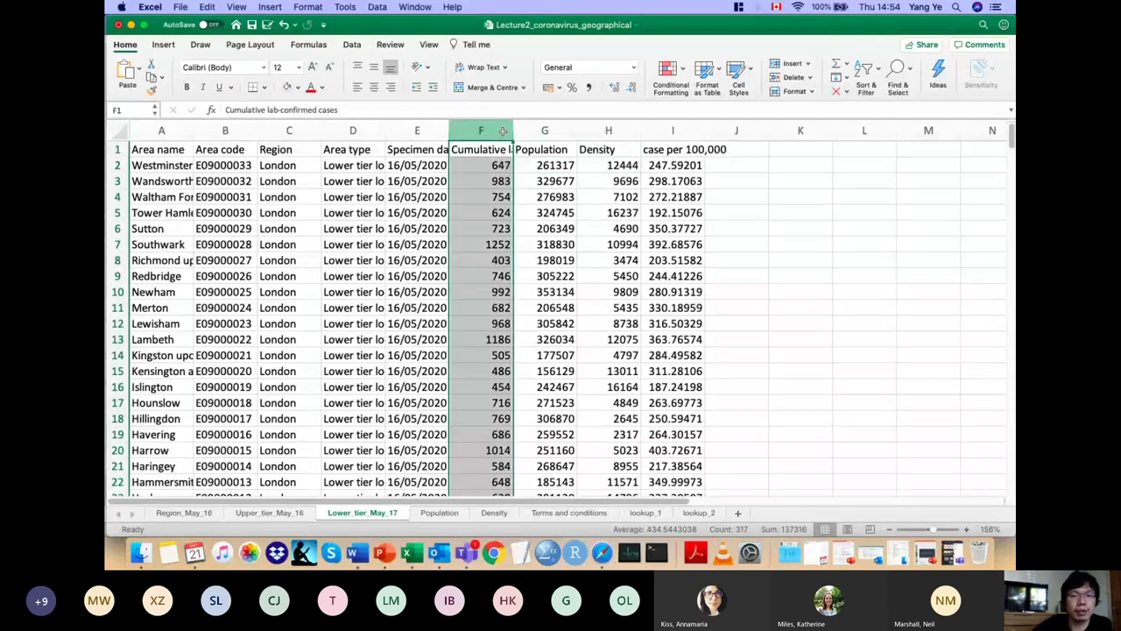
click(164, 44)
click(530, 76)
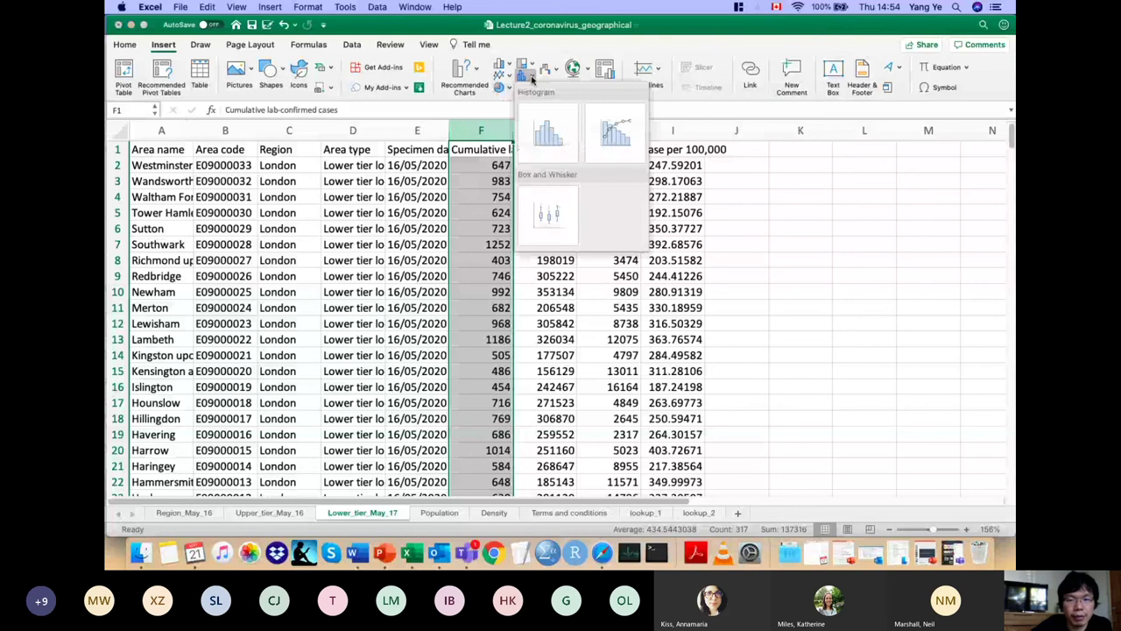
click(569, 205)
click(570, 229)
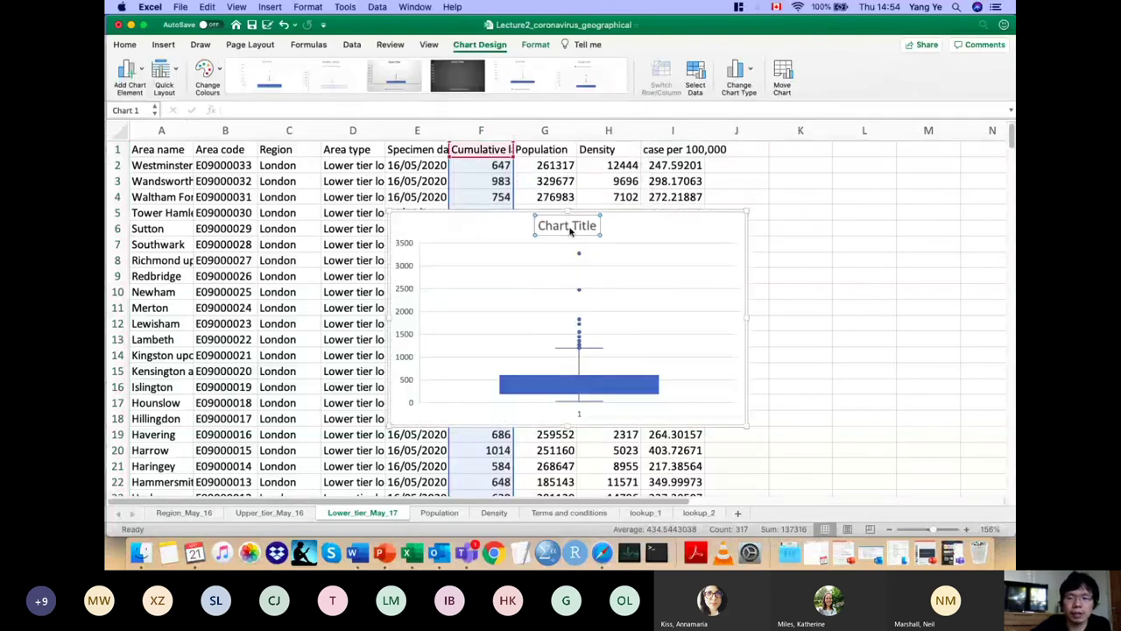
key(Delete)
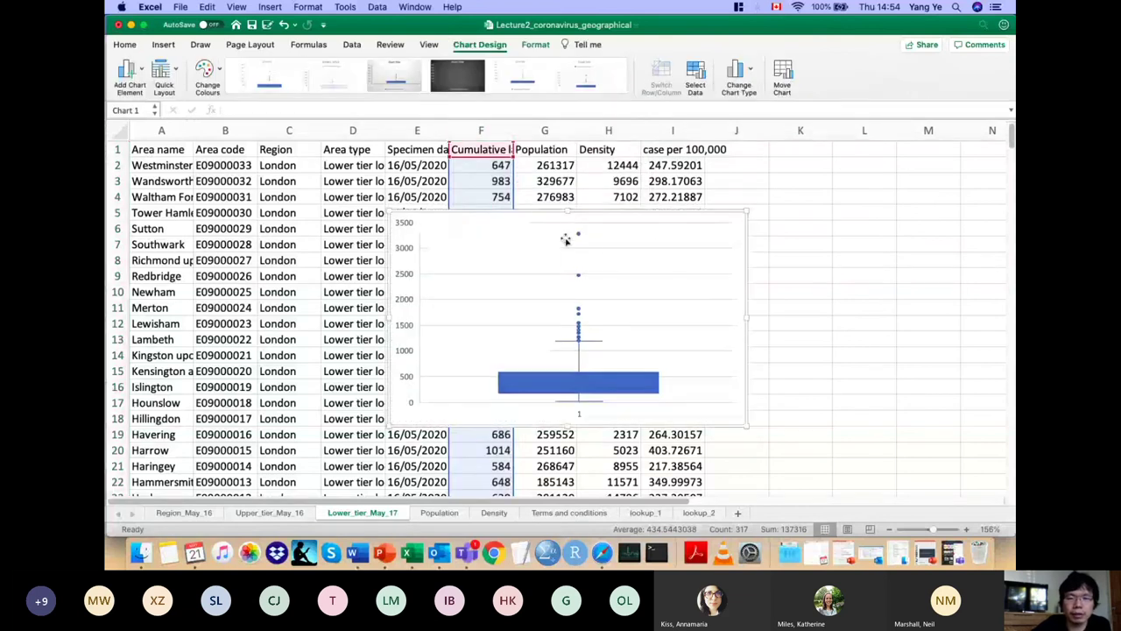
Step: In the box plot's data source, choose the regions in C2:C317 of Lower_tier_May_17 as the horizontal category axis labels
right_click(681, 253)
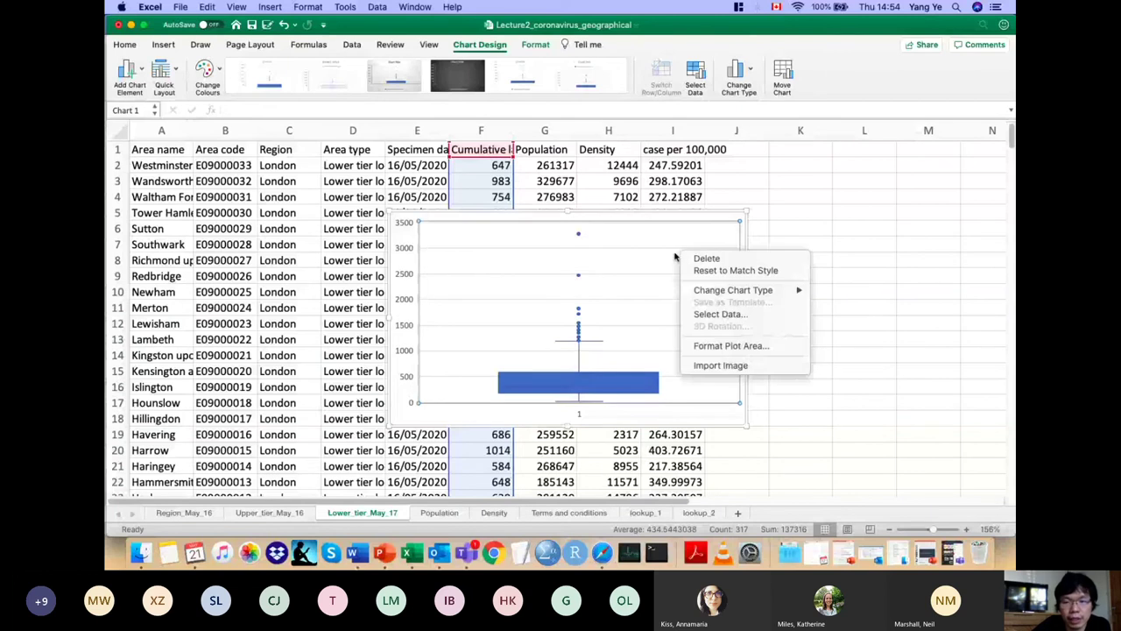
right_click(643, 255)
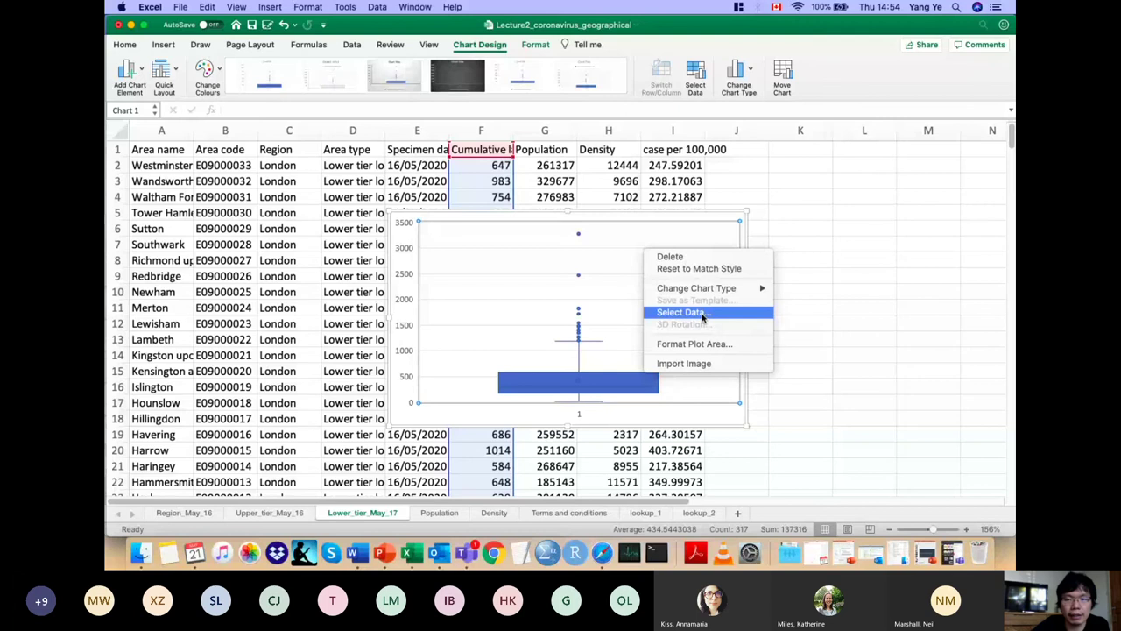
right_click(631, 240)
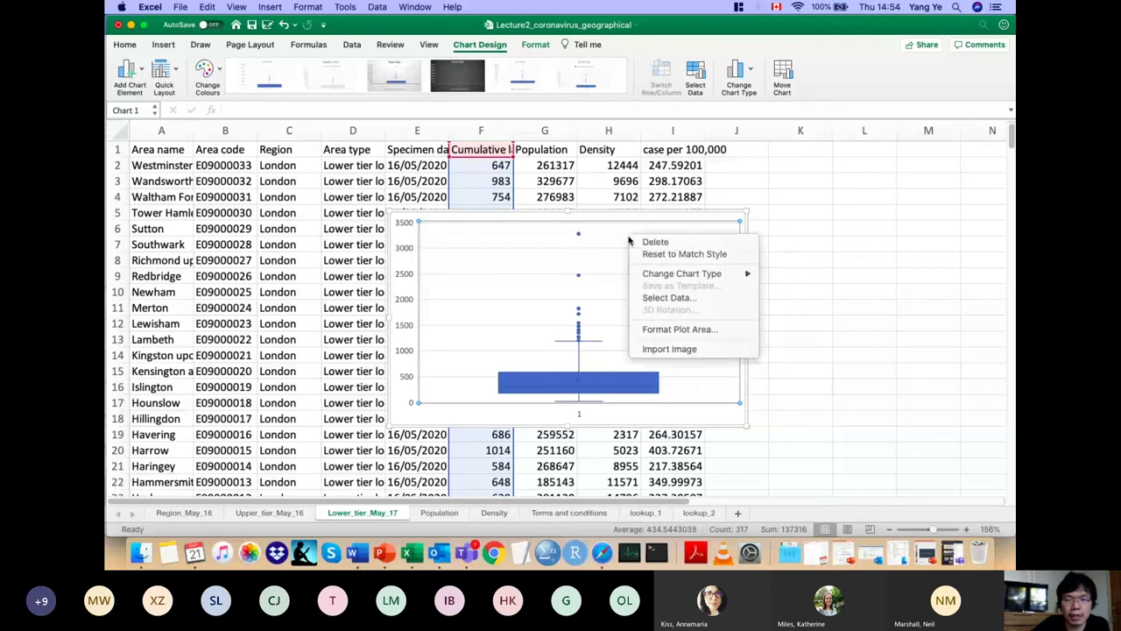
click(669, 299)
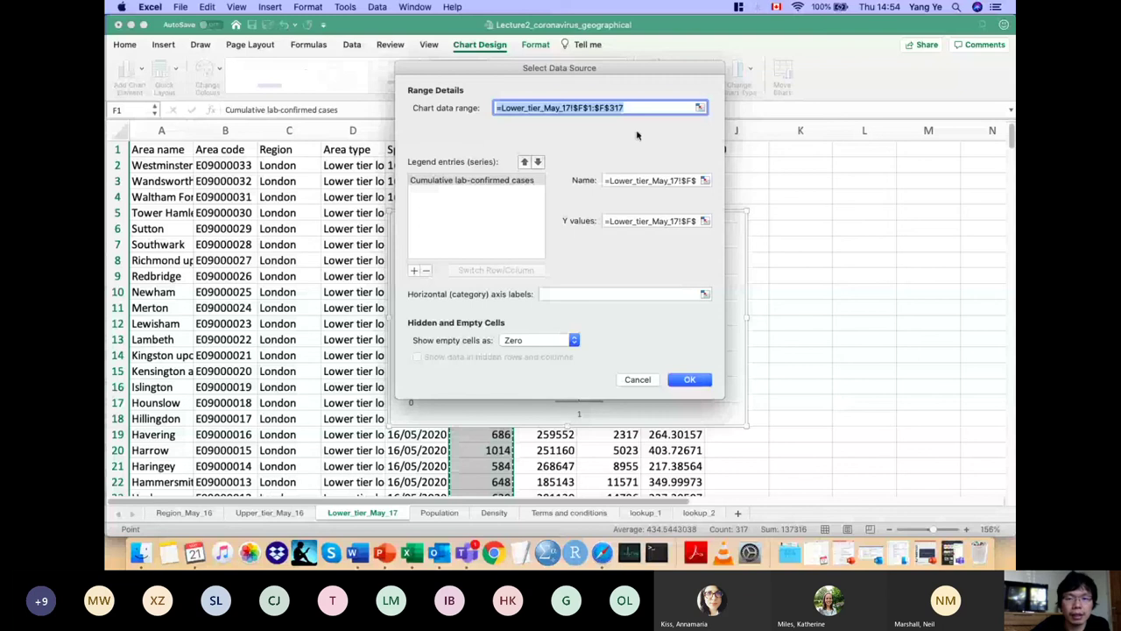
drag(595, 69, 822, 138)
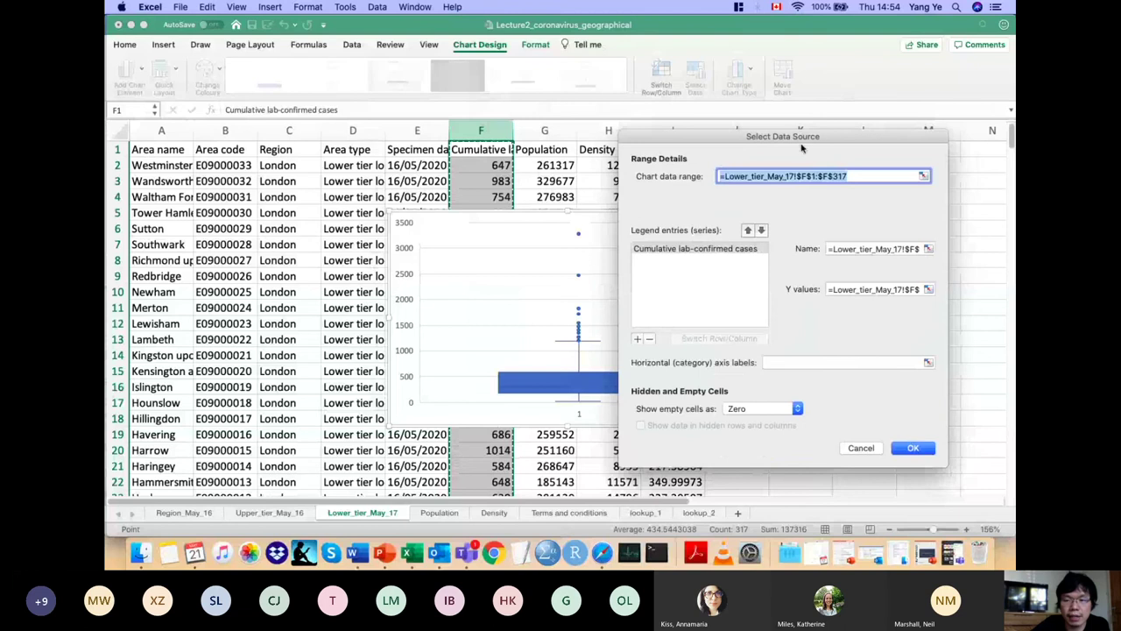
drag(836, 138, 755, 136)
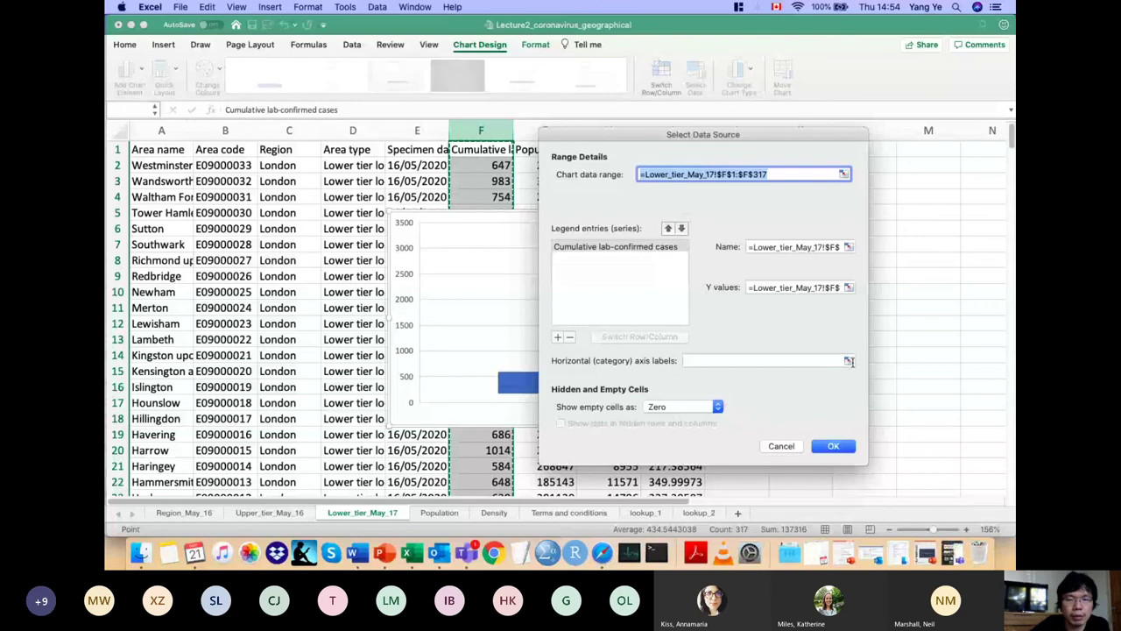
click(849, 361)
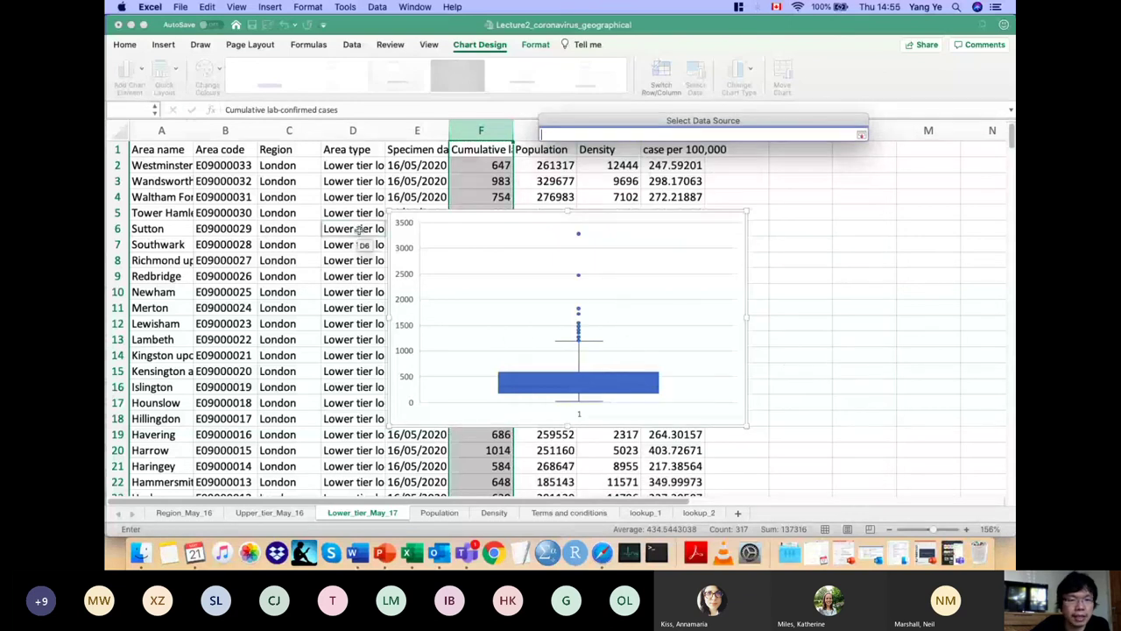
click(298, 167)
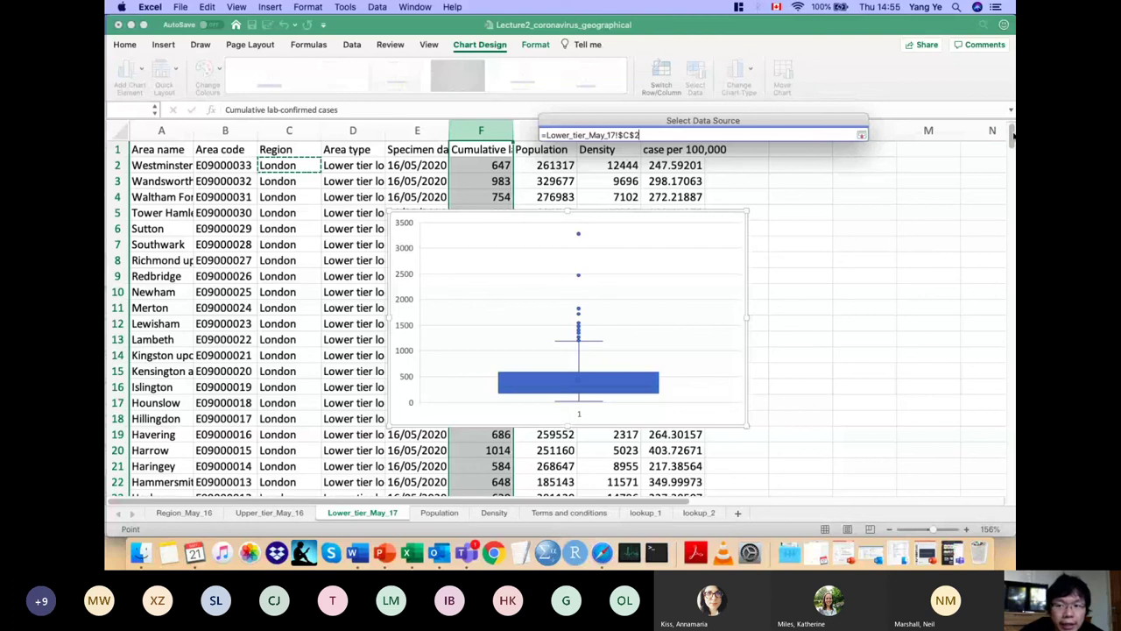
scroll(1012, 148, down, 3)
drag(1012, 149, 995, 480)
scroll(417, 379, up, 2)
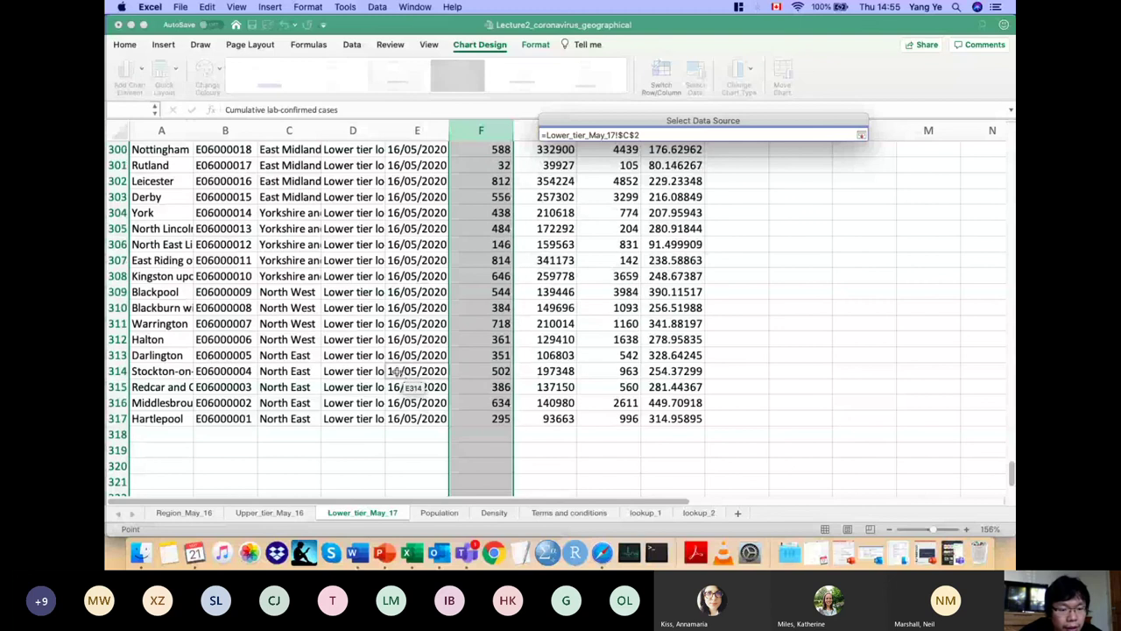
shift+click(296, 420)
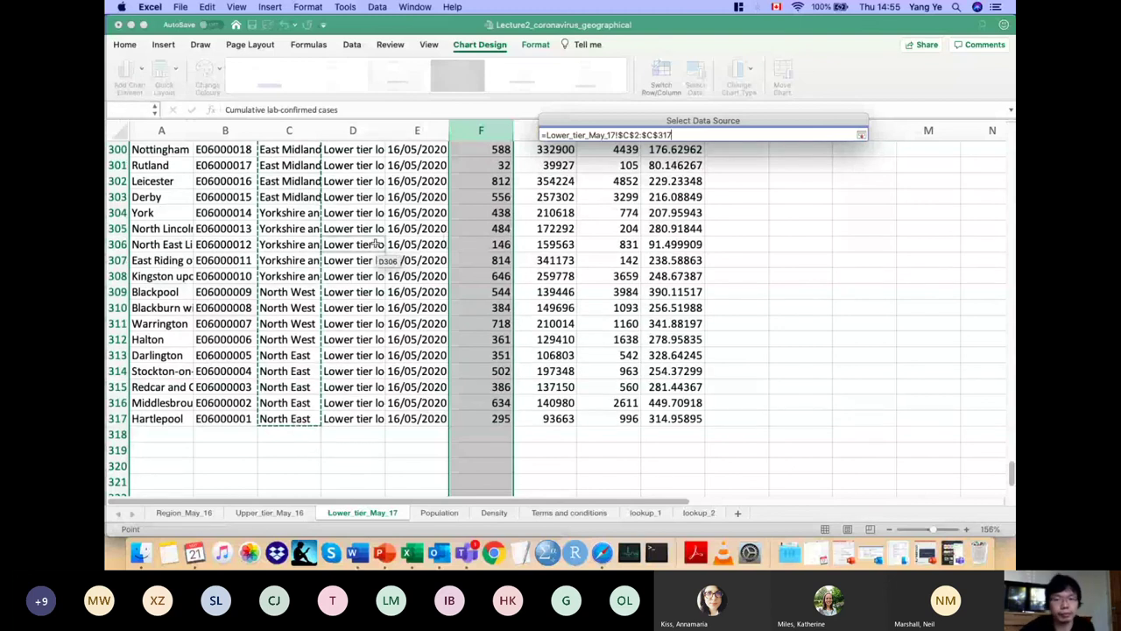
Step: Check the region entries in the chosen label range from the last row back up to the first
scroll(272, 261, up, 8)
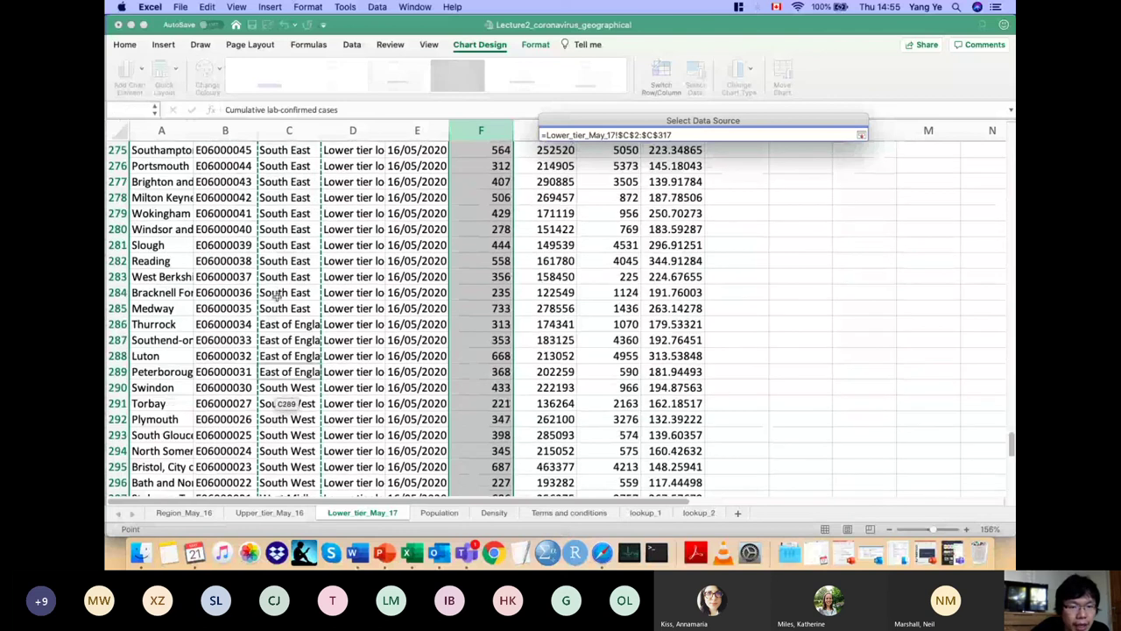
scroll(277, 296, down, 8)
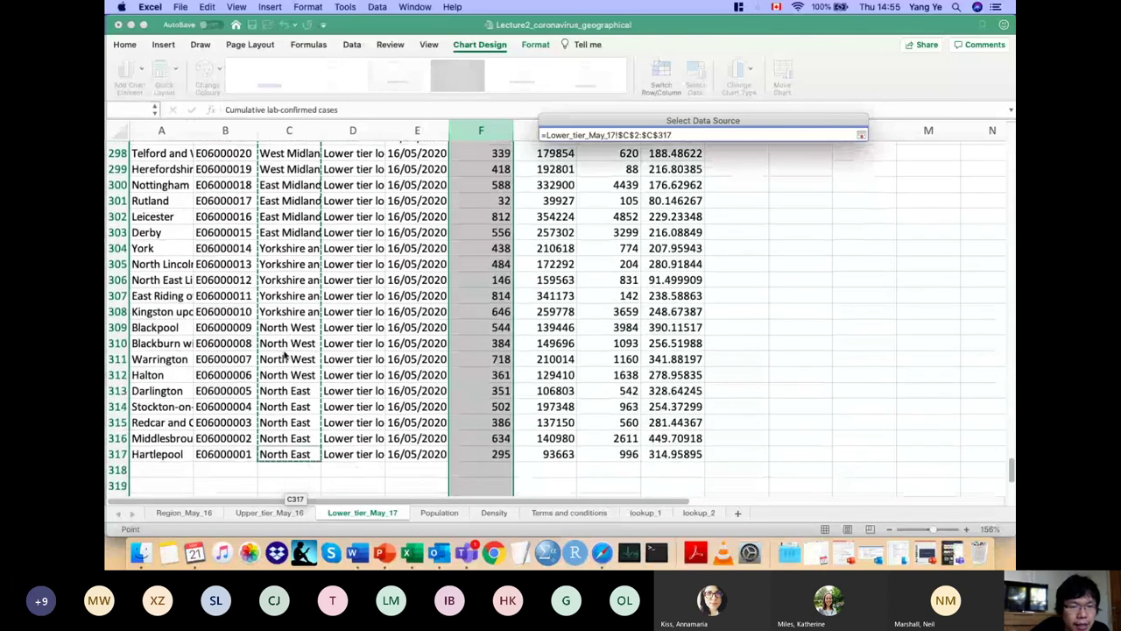
scroll(285, 353, up, 3)
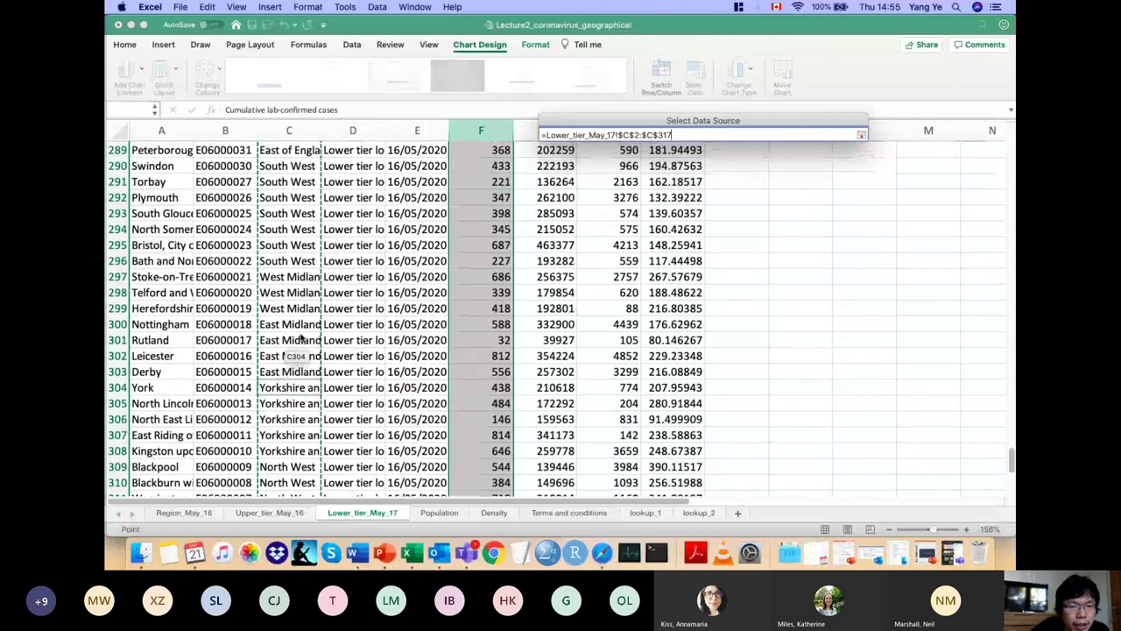
scroll(300, 340, up, 4)
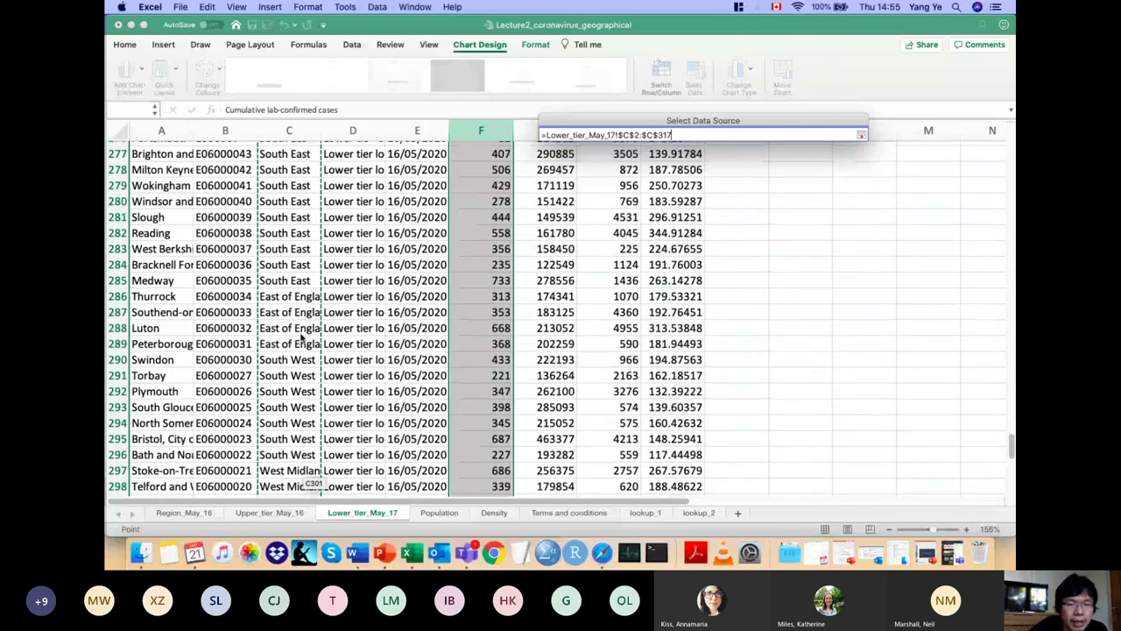
scroll(301, 346, up, 3)
scroll(300, 340, up, 3)
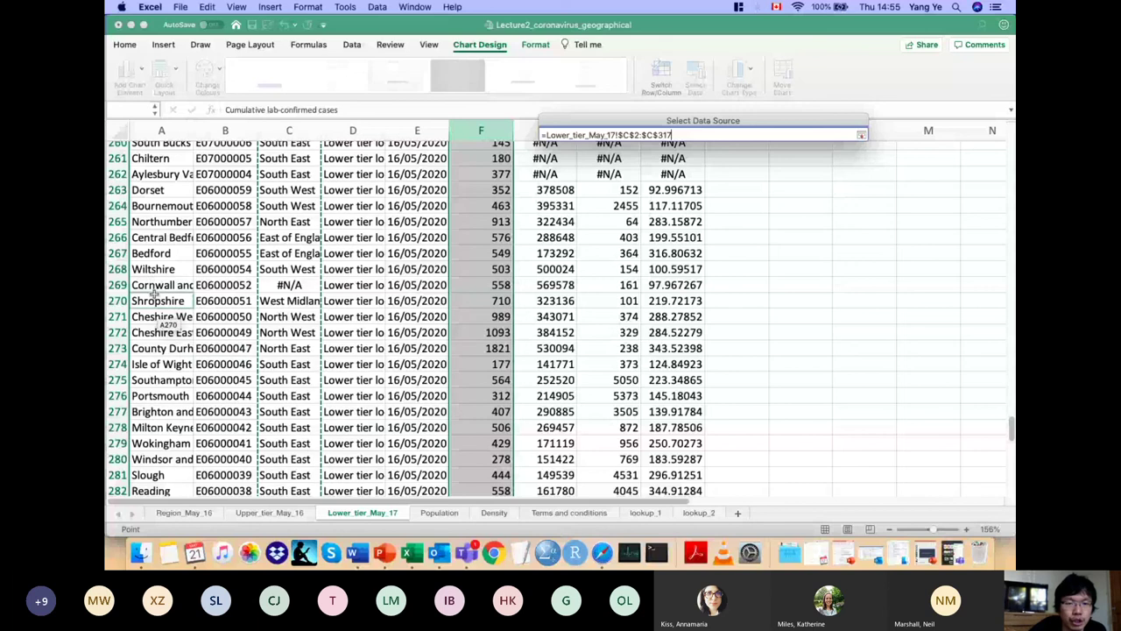
scroll(154, 295, up, 10)
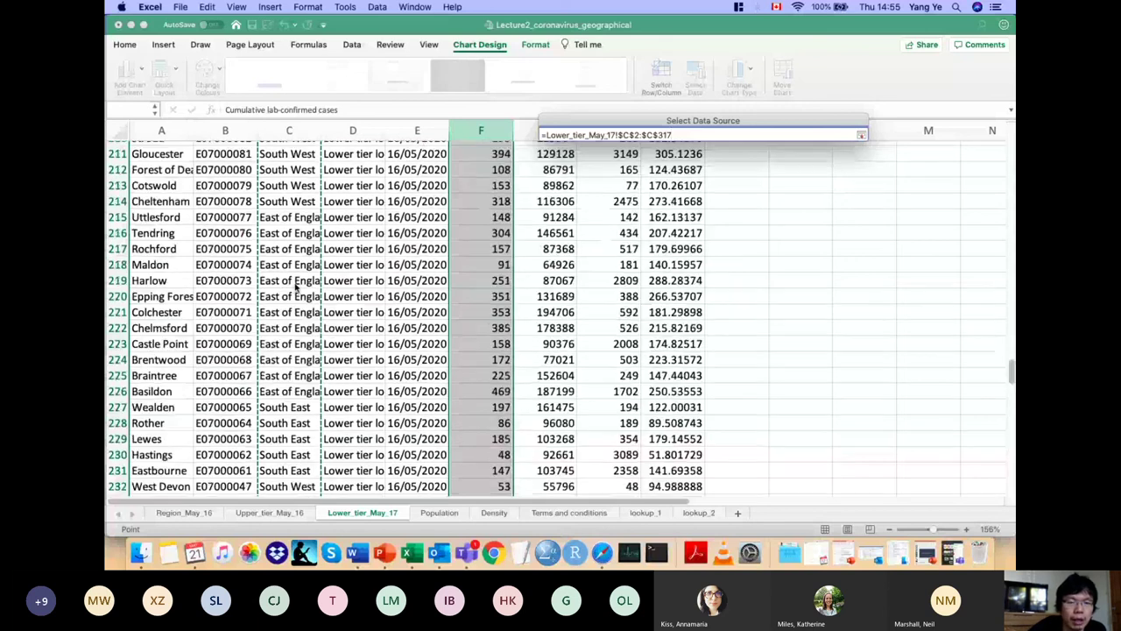
scroll(296, 289, up, 15)
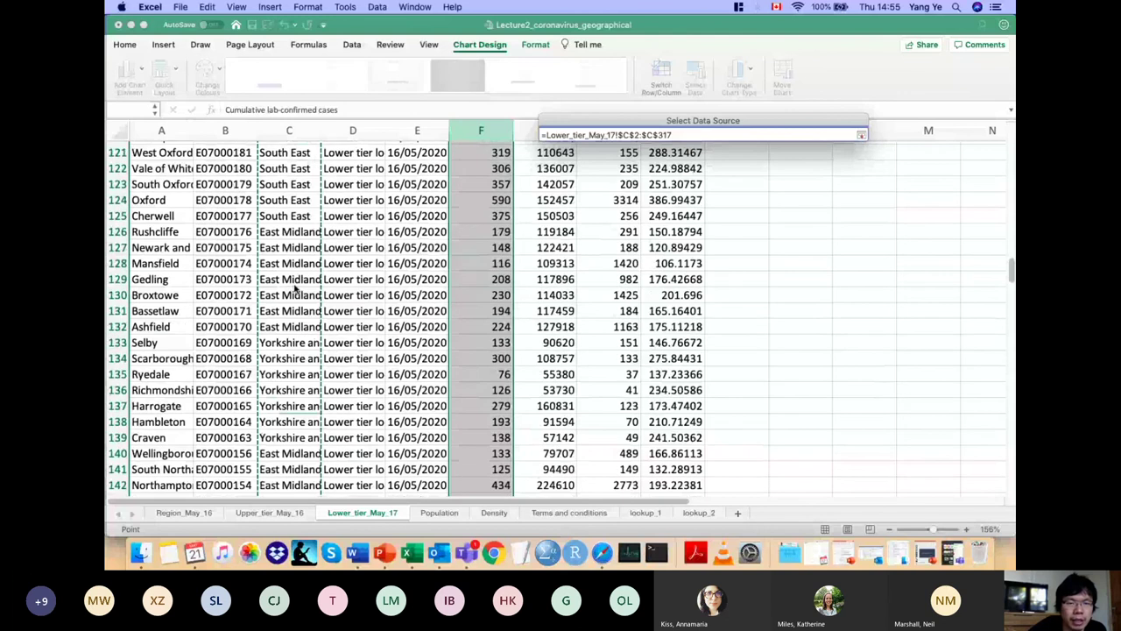
scroll(296, 289, up, 8)
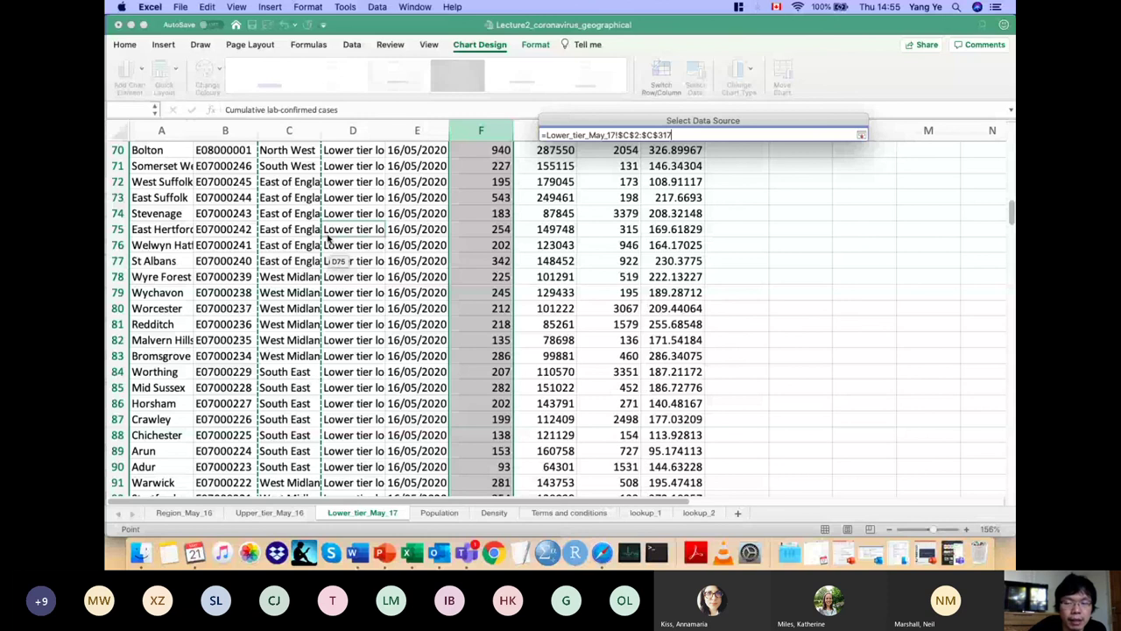
scroll(328, 238, up, 20)
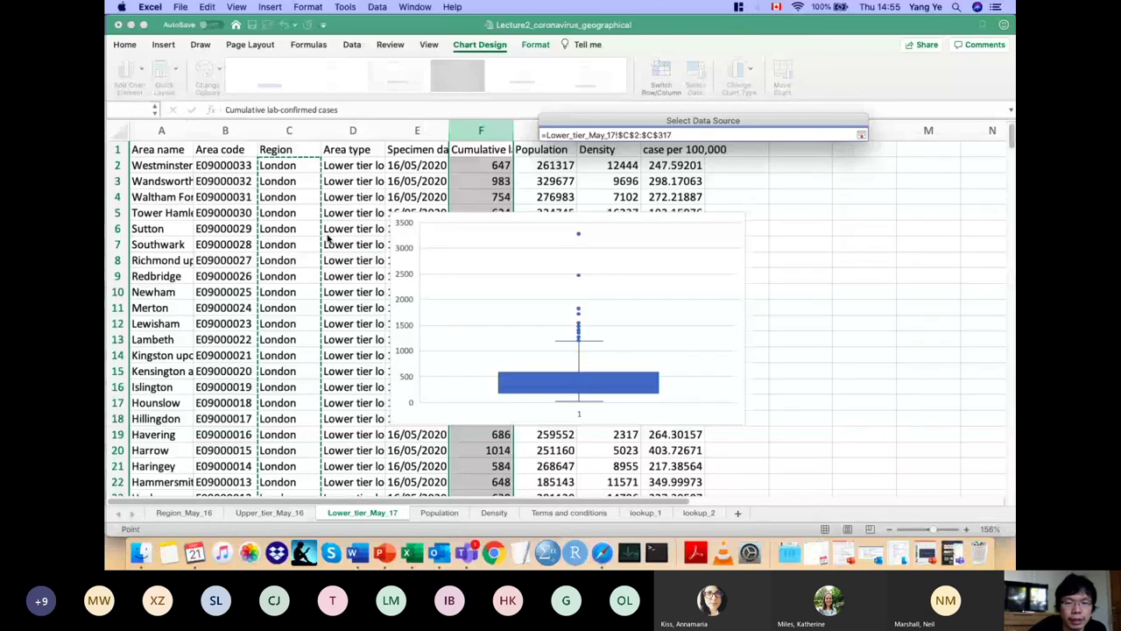
Step: Apply the region axis labels to the box plot and enlarge the chart to span columns C to M
click(861, 136)
click(837, 446)
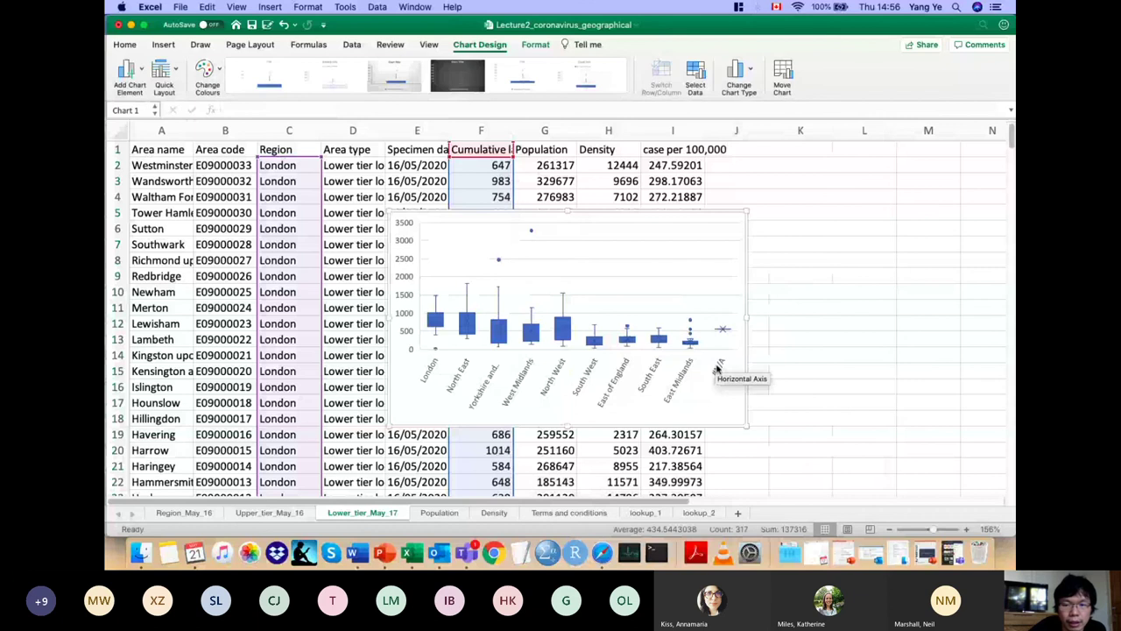
drag(748, 318, 849, 324)
drag(388, 212, 259, 138)
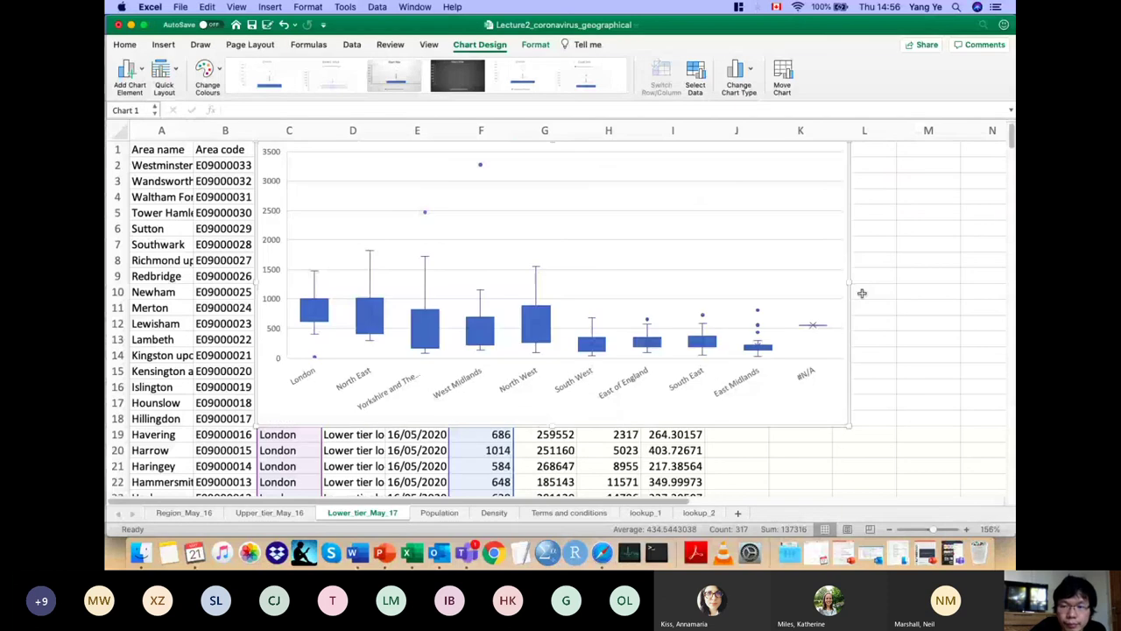
drag(862, 292, 968, 294)
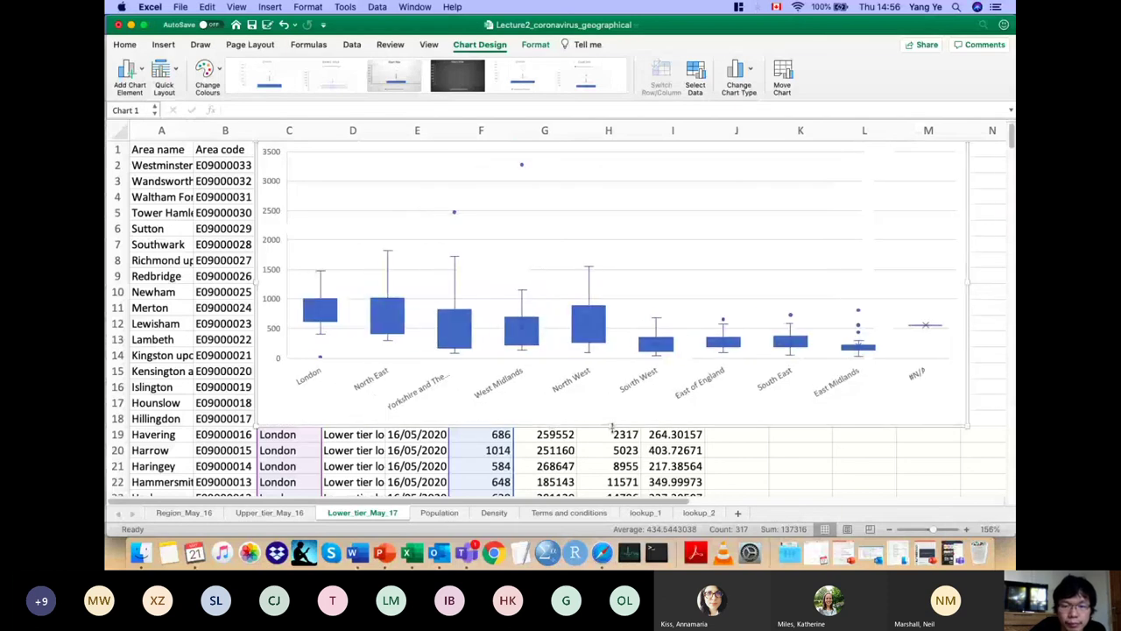
drag(611, 426, 620, 482)
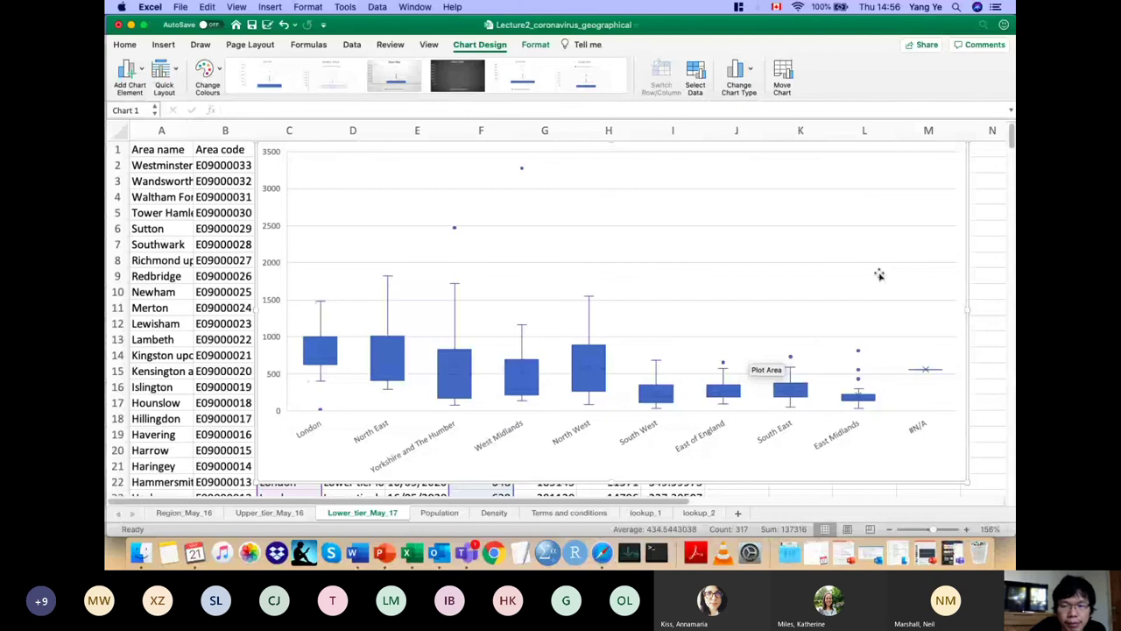
Step: Switch to Microsoft Teams to check the meeting chat for questions, and return to the box plot in Excel
key(super+Tab)
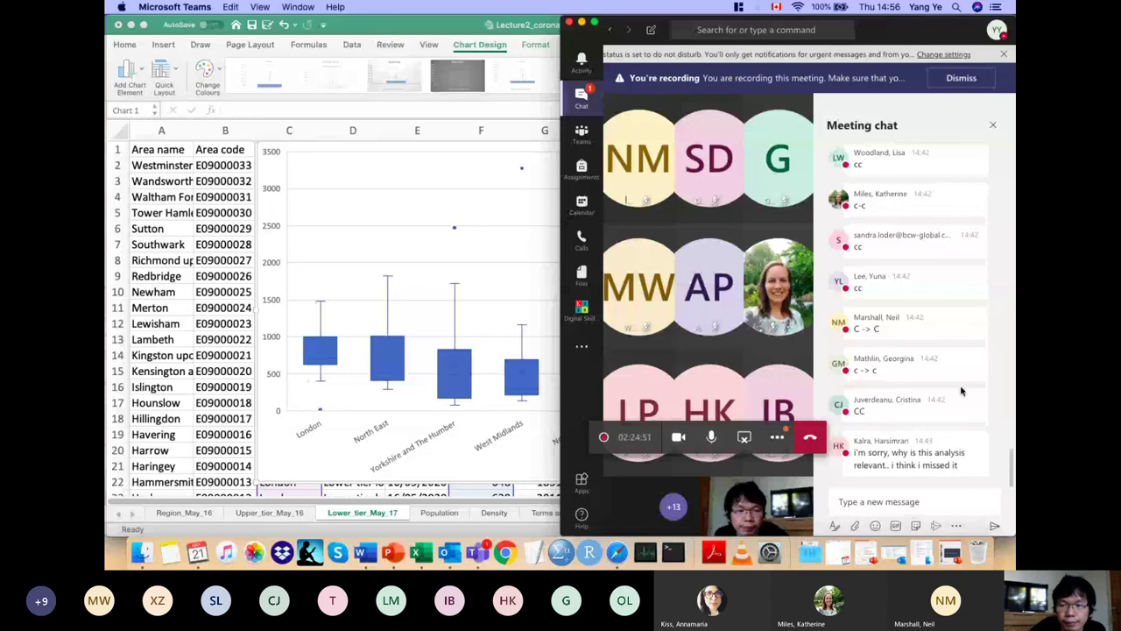
click(1008, 400)
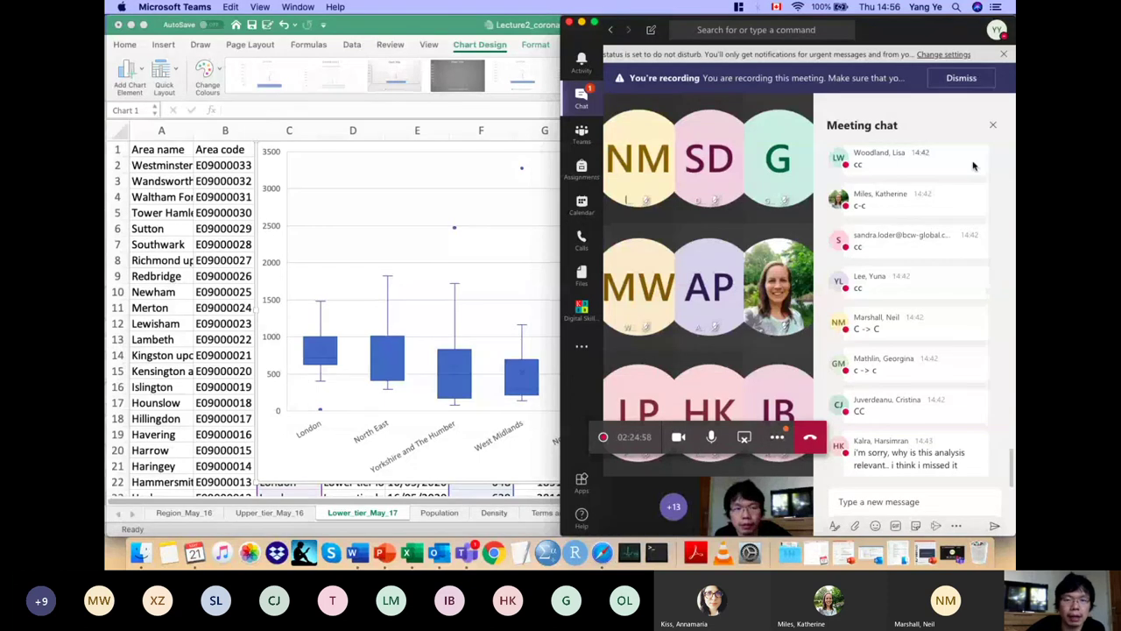
click(417, 218)
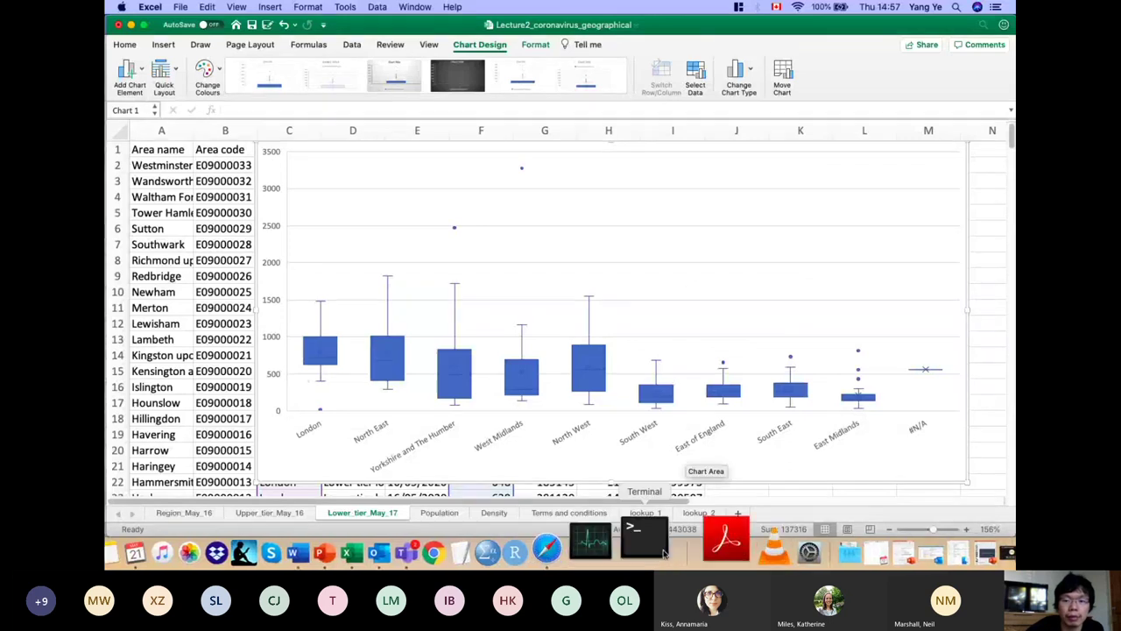
Step: Switch to Microsoft Teams, read the new meeting chat messages and request to stop the meeting recording
click(473, 545)
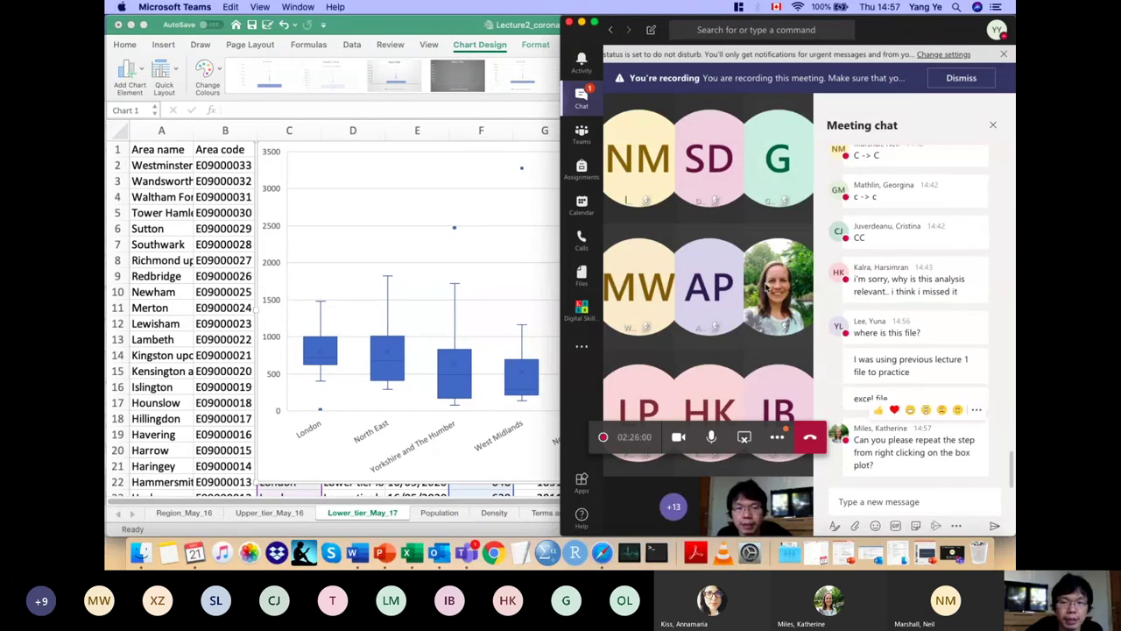
click(779, 441)
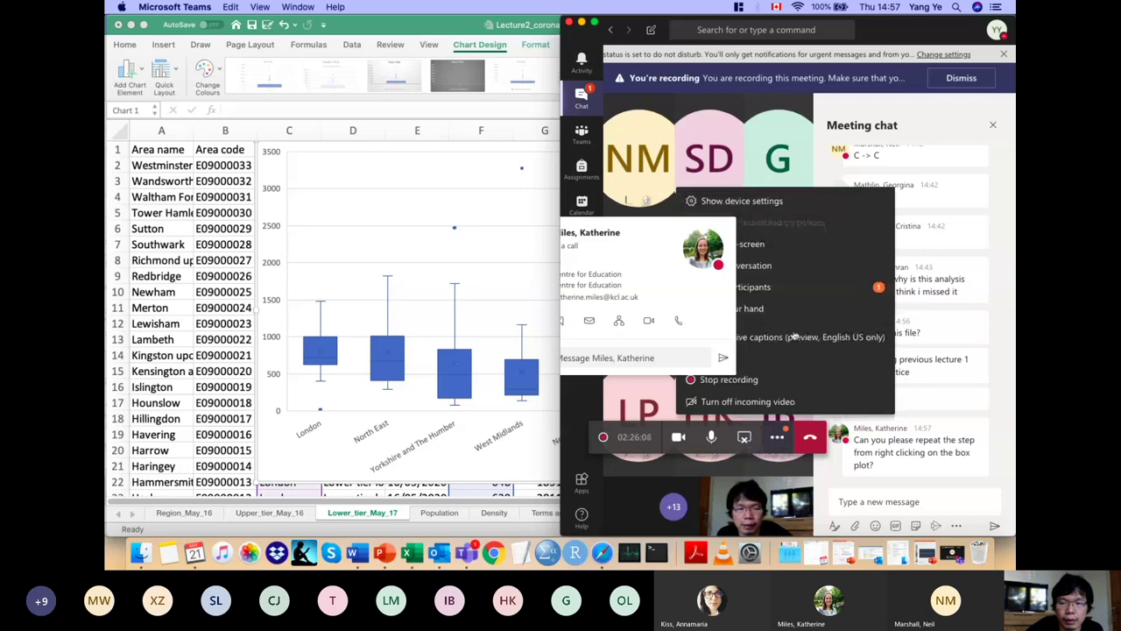
click(755, 382)
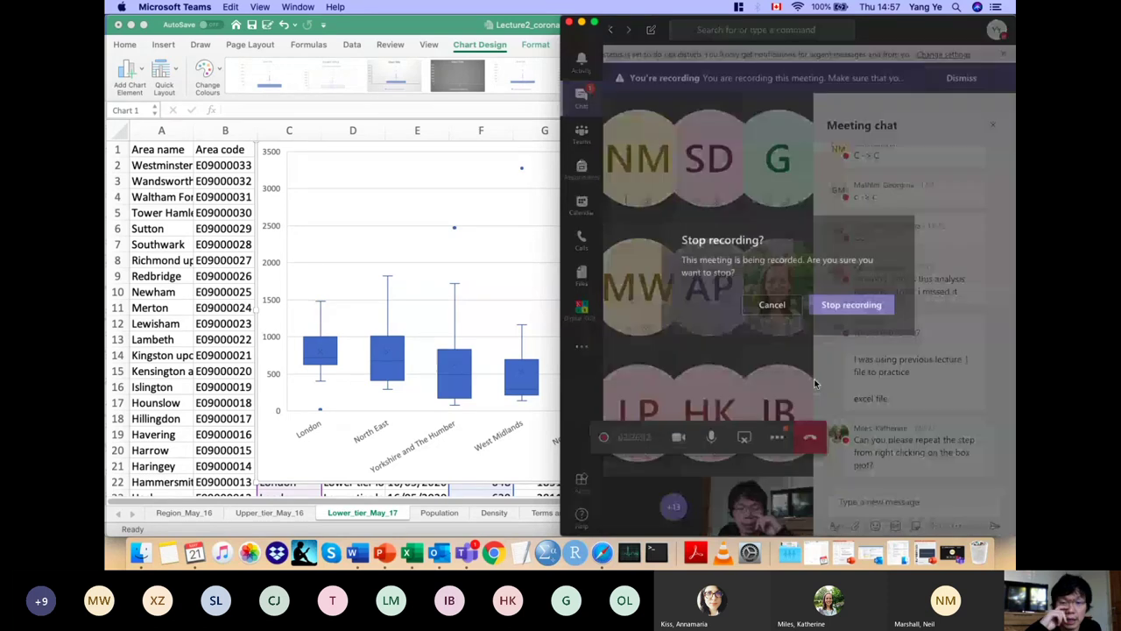